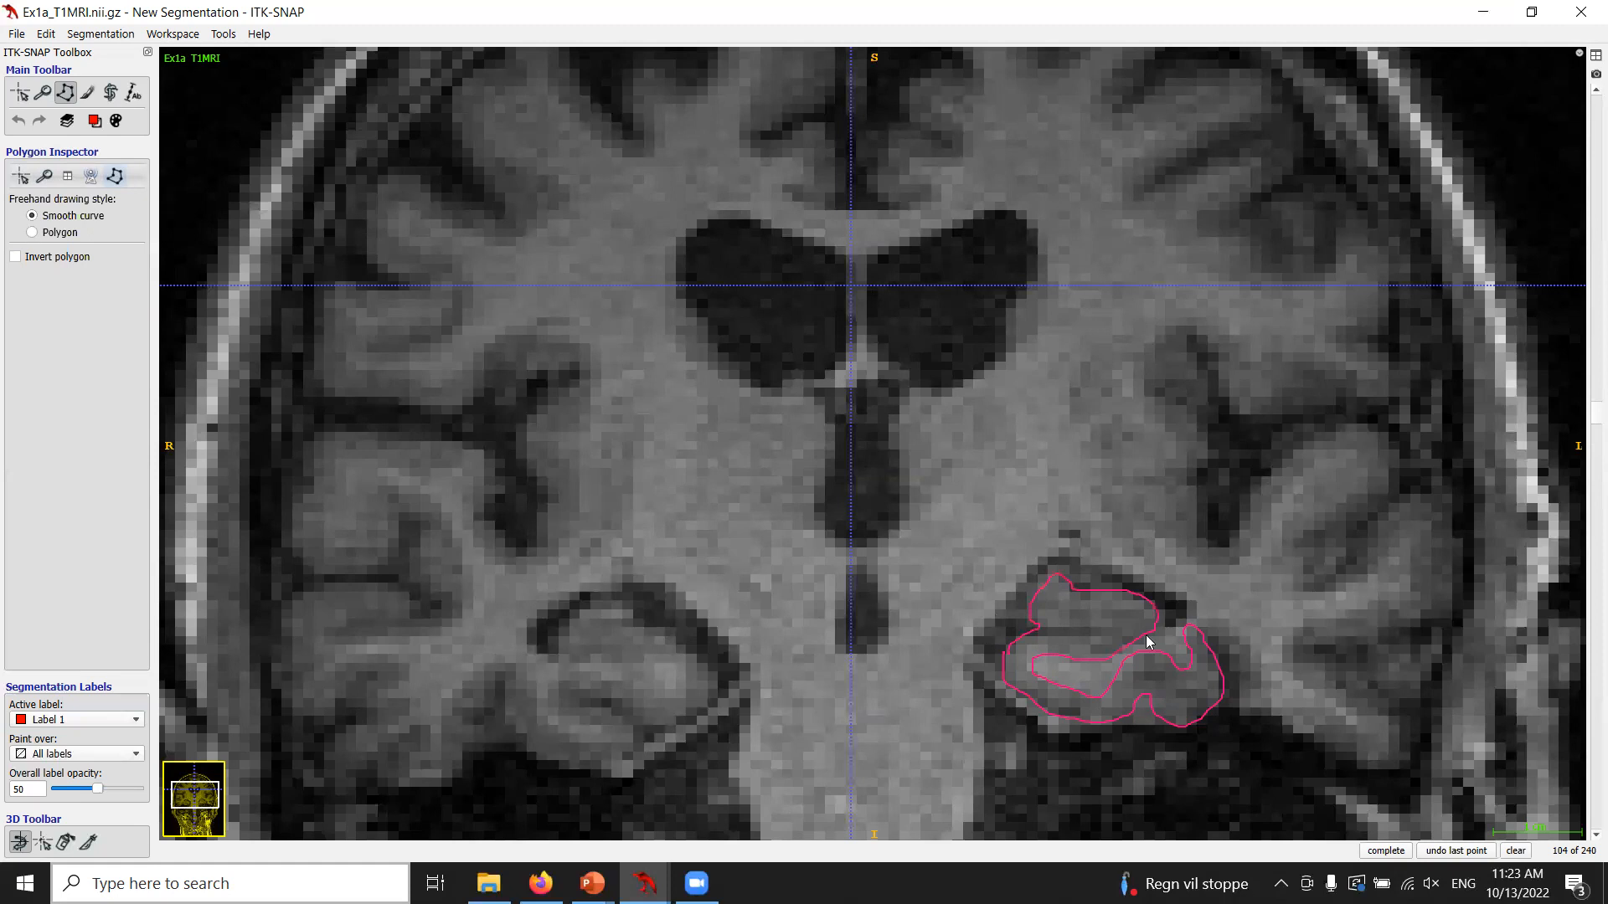
Trace a freehand outline around the left hippocampus on a nearby coronal slice and clear it.
left_click(1516, 851)
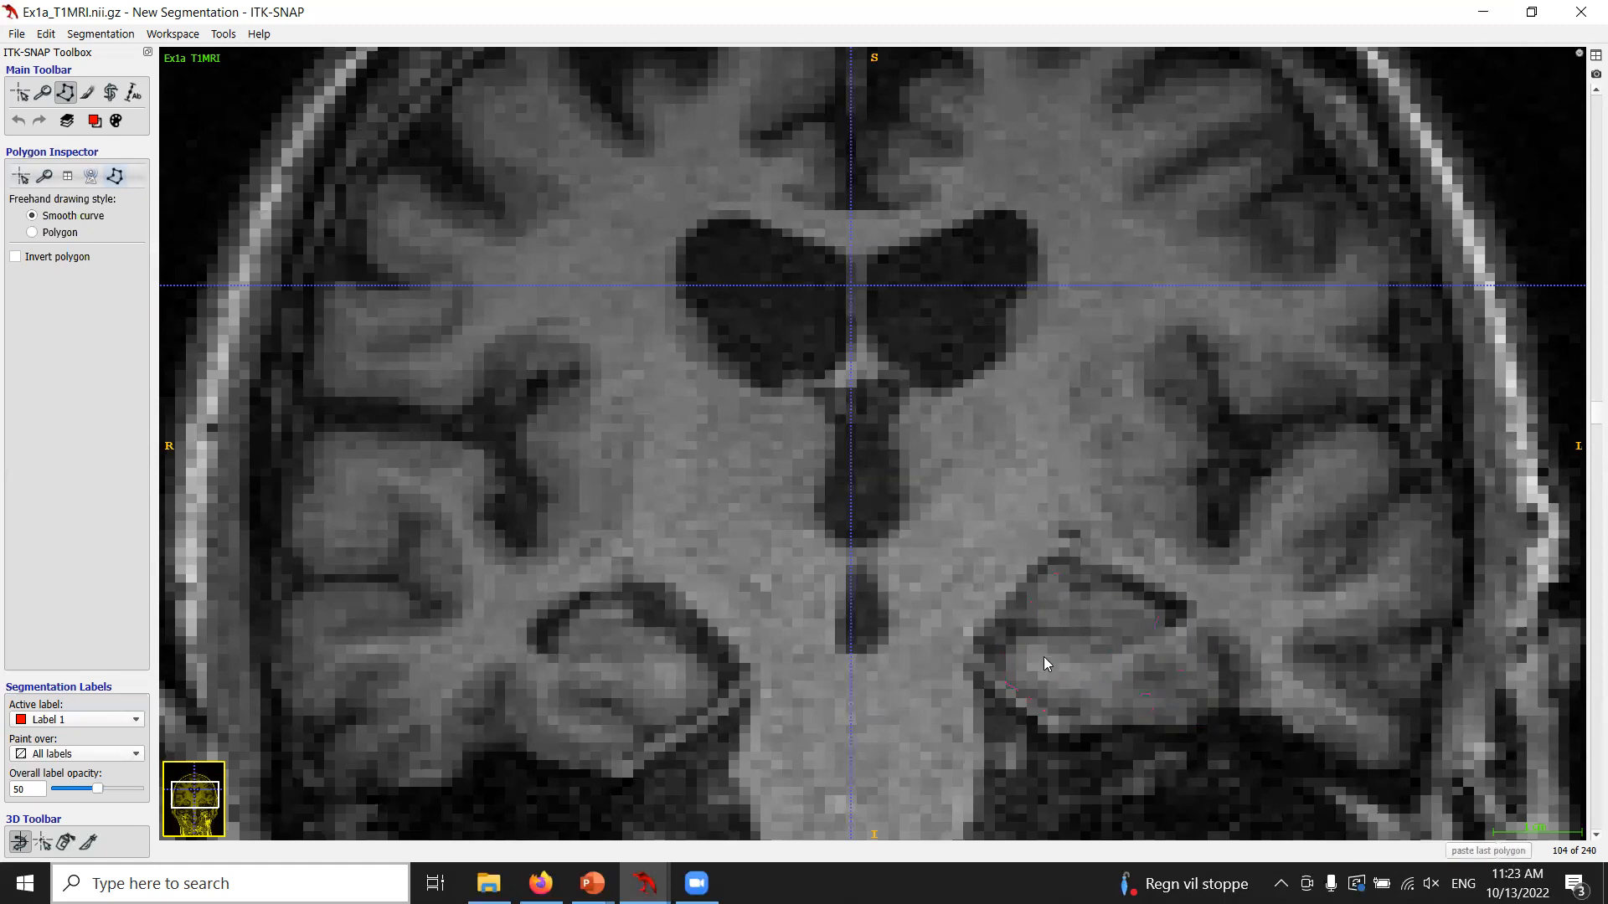
scroll(1044, 663, "up", 4)
left_click(995, 647)
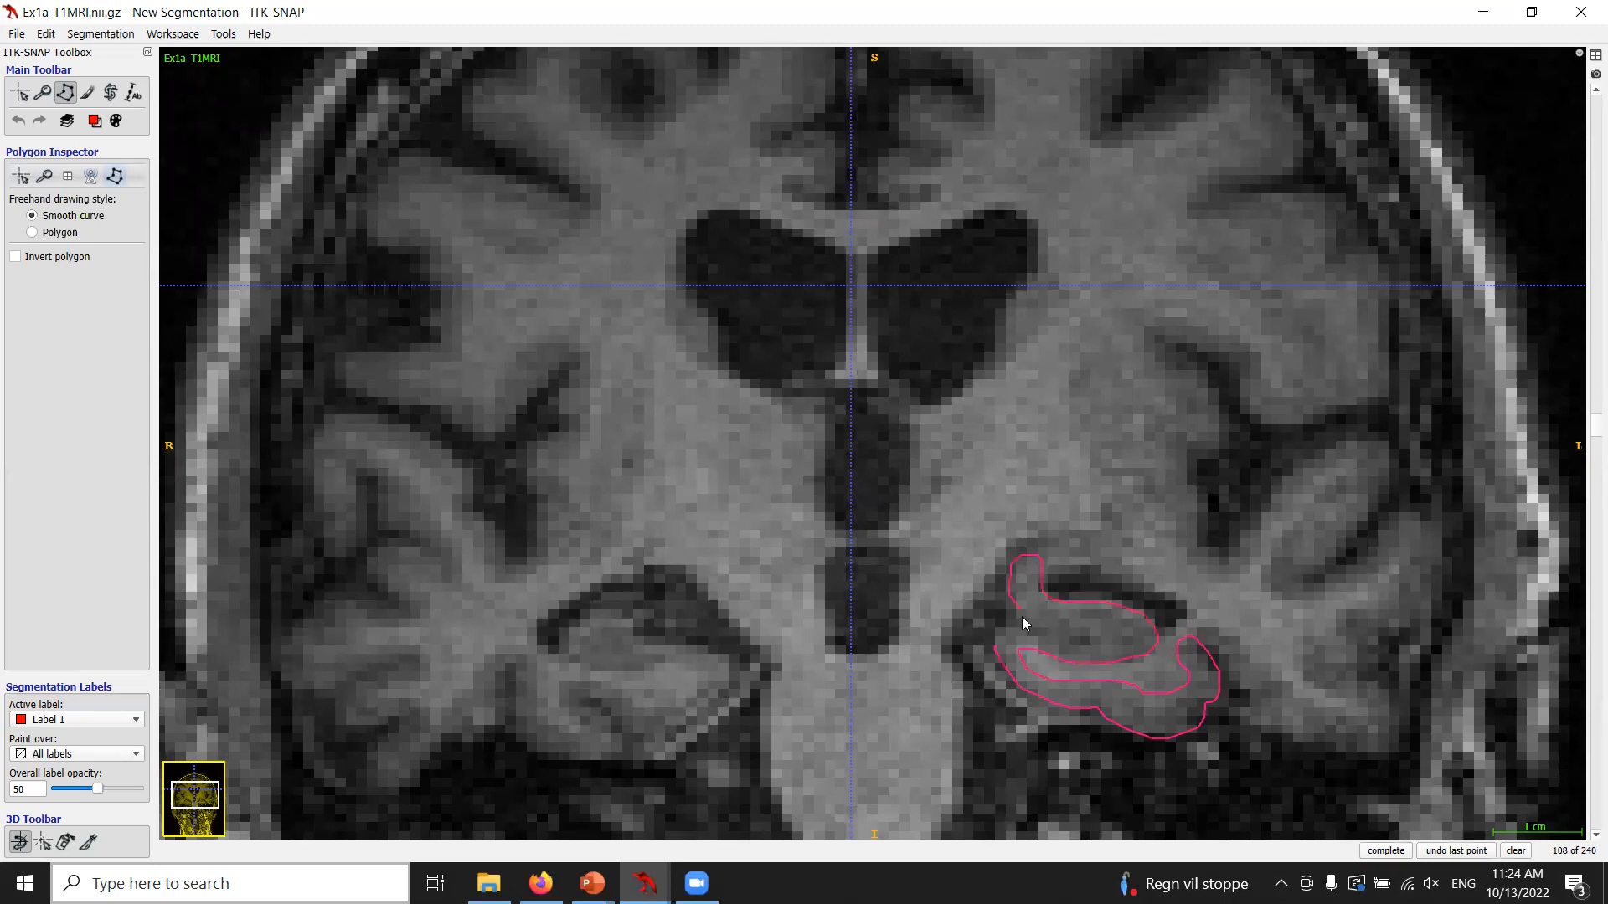
left_click(1001, 634)
left_click(1517, 851)
Outline the left hippocampus on a more posterior slice and clear the drawing.
scroll(1147, 687, "down", 5)
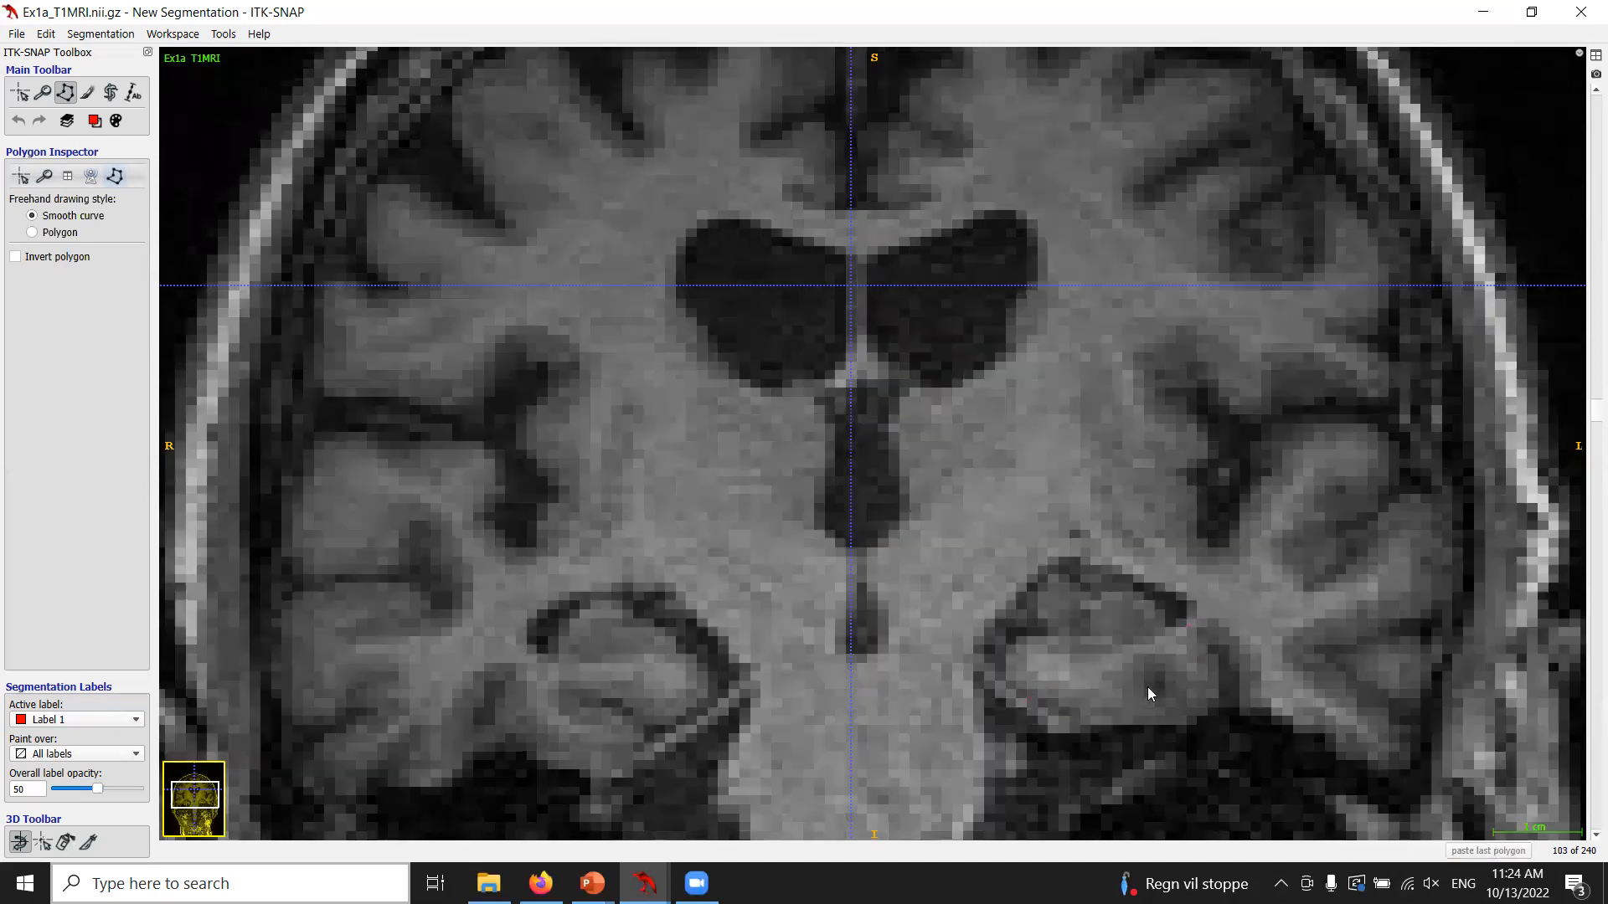
scroll(1147, 688, "down", 8)
left_click(999, 667)
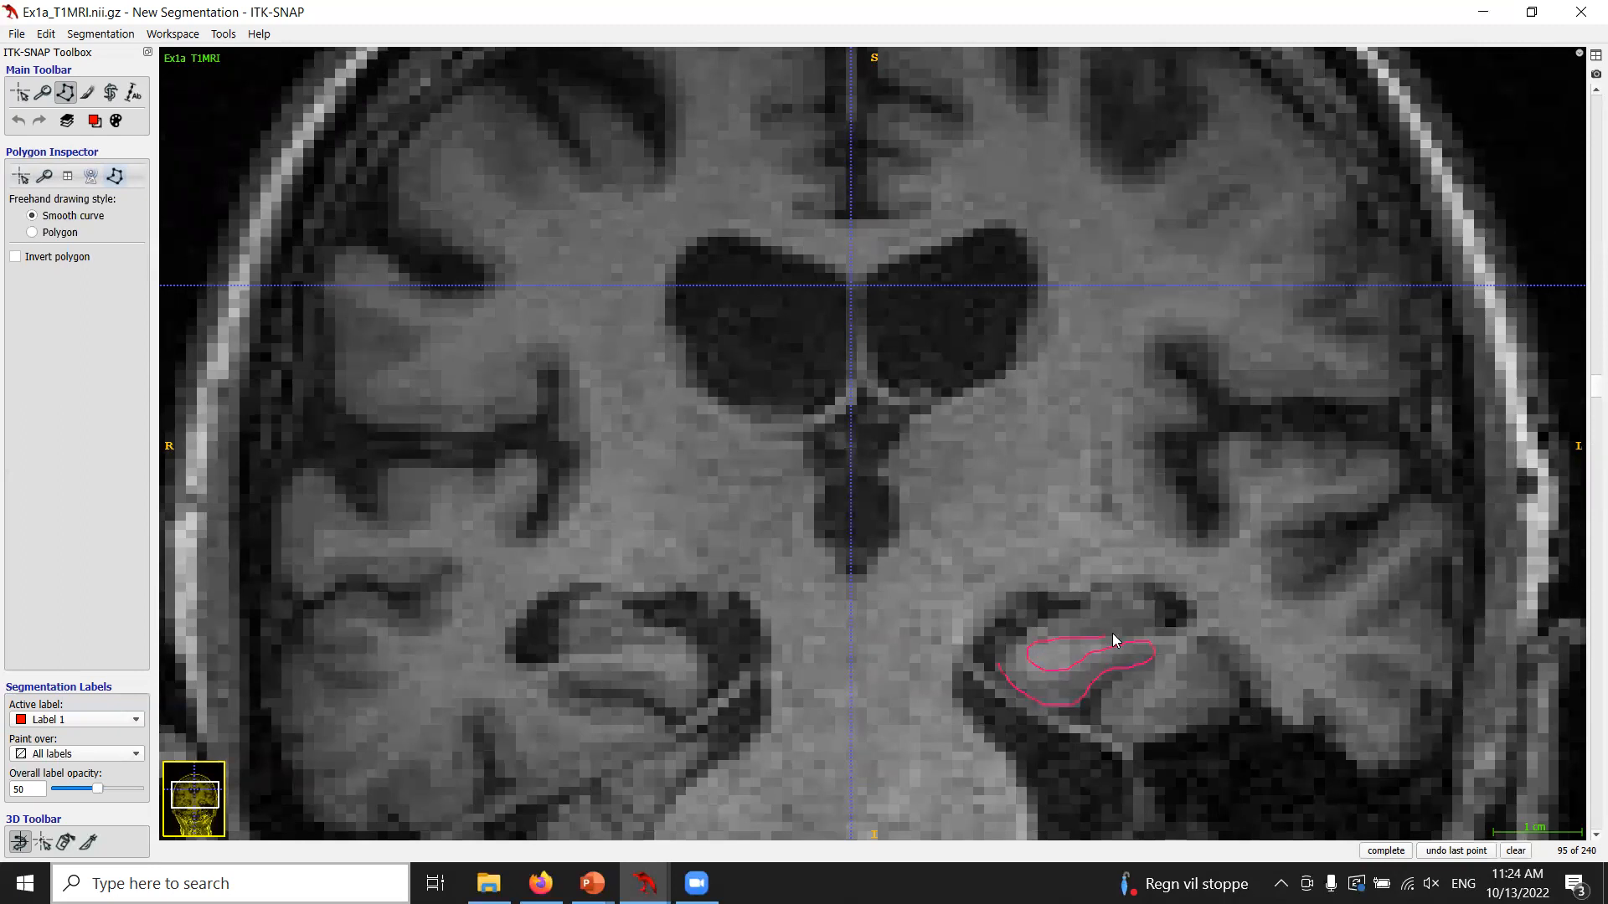
left_click_drag(994, 653, 1005, 642)
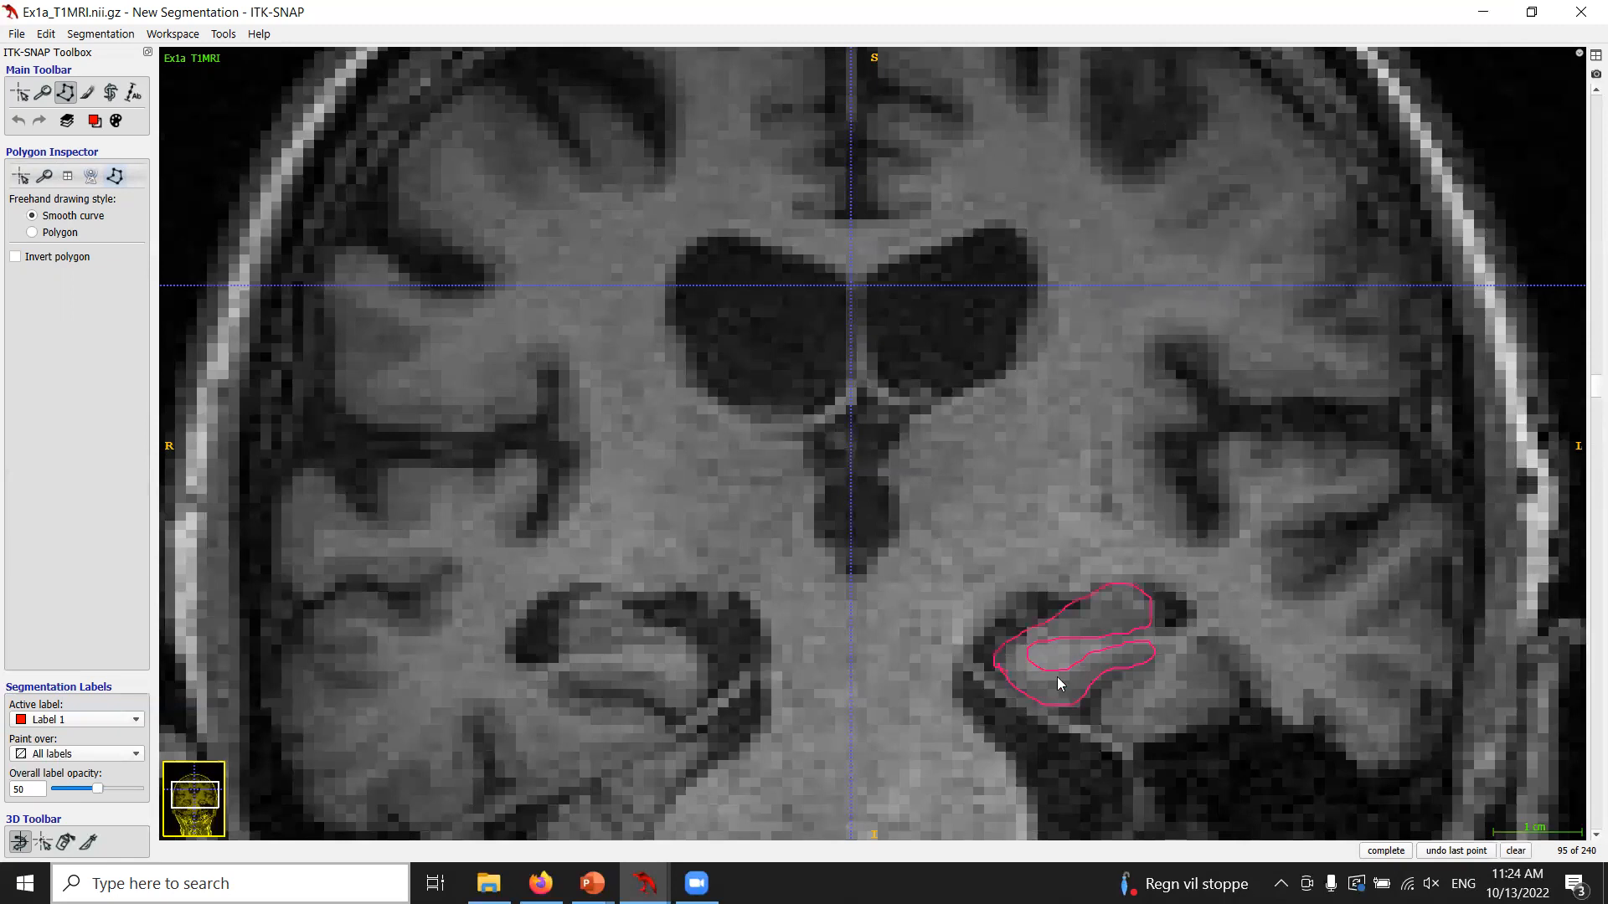
left_click(1515, 853)
Browse through the coronal slices of Ex1a around the hippocampus.
scroll(1093, 743, "up", 1)
scroll(1095, 742, "down", 9)
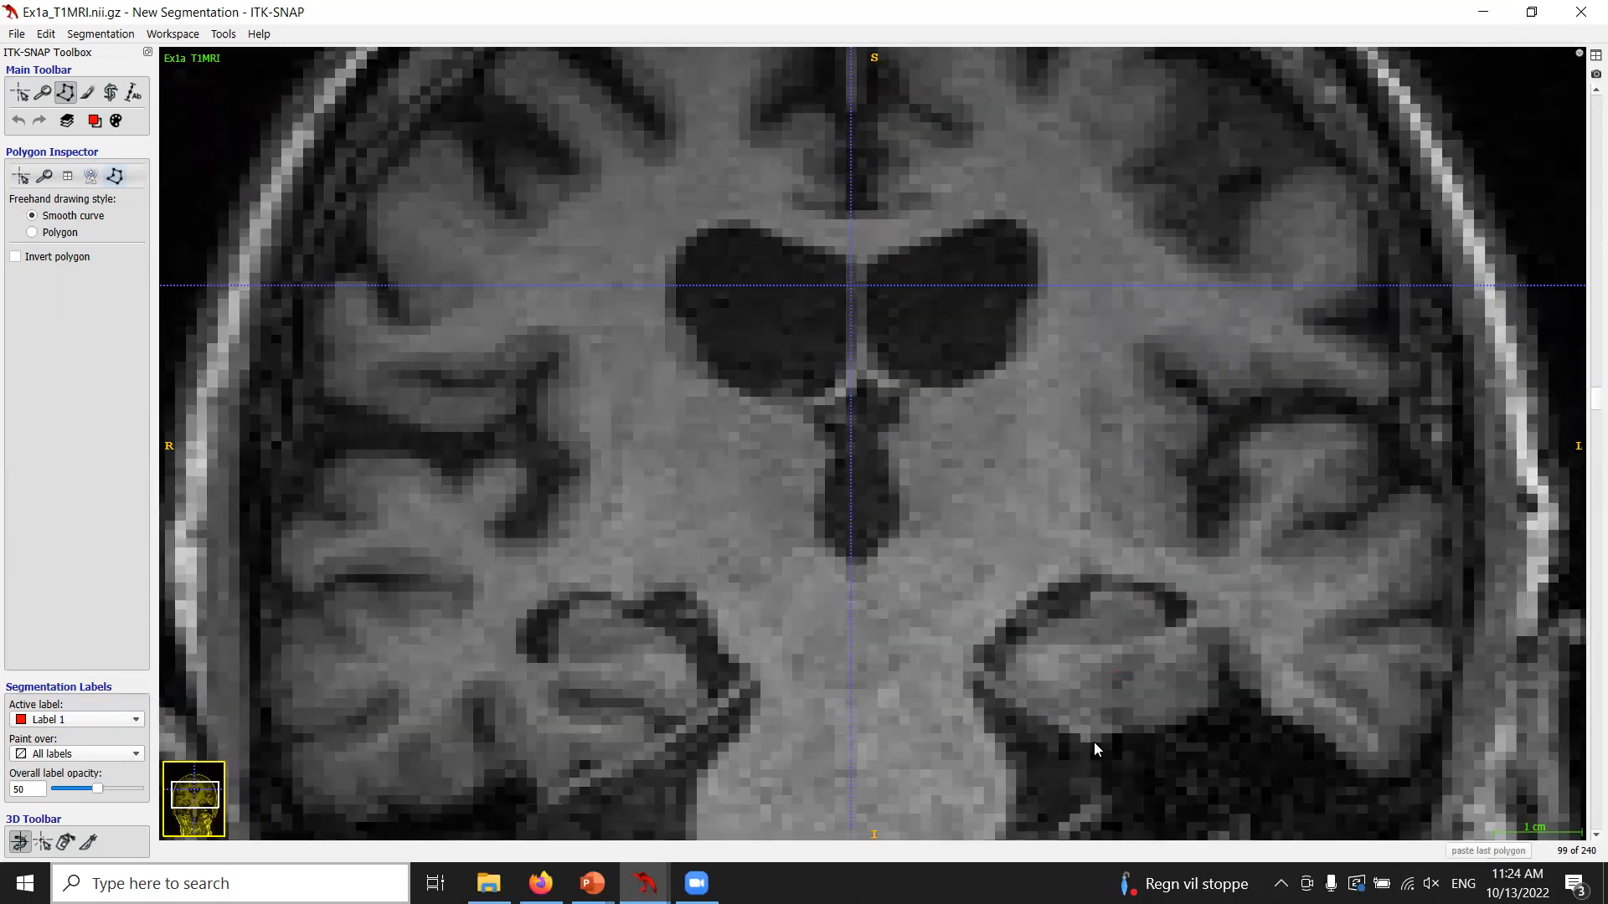
scroll(1086, 749, "up", 6)
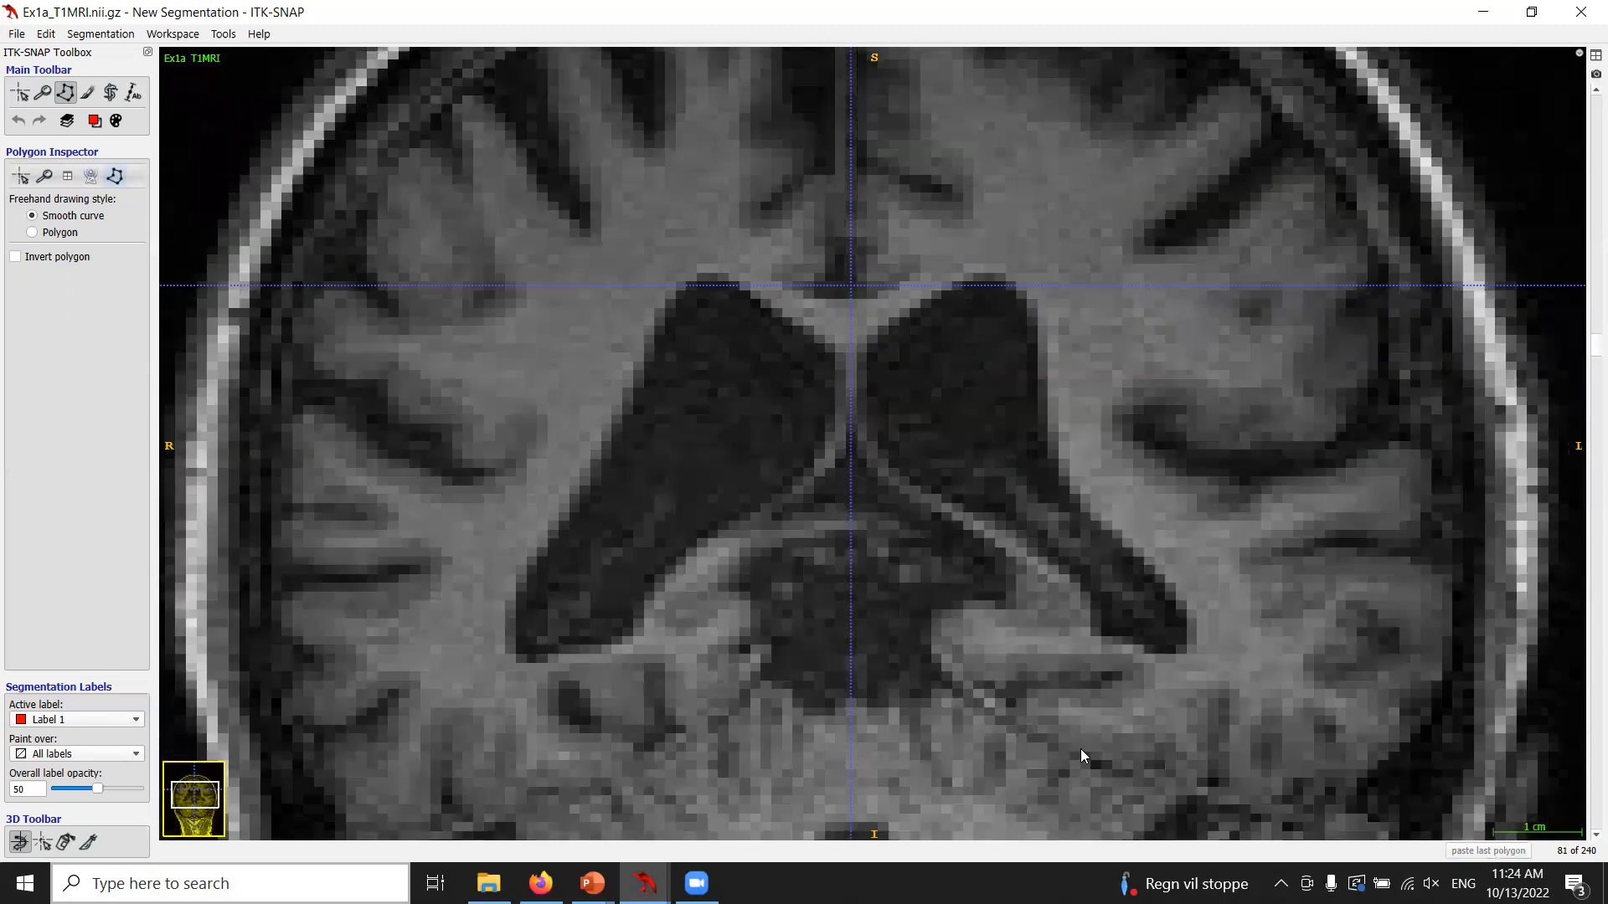
scroll(1082, 764, "up", 15)
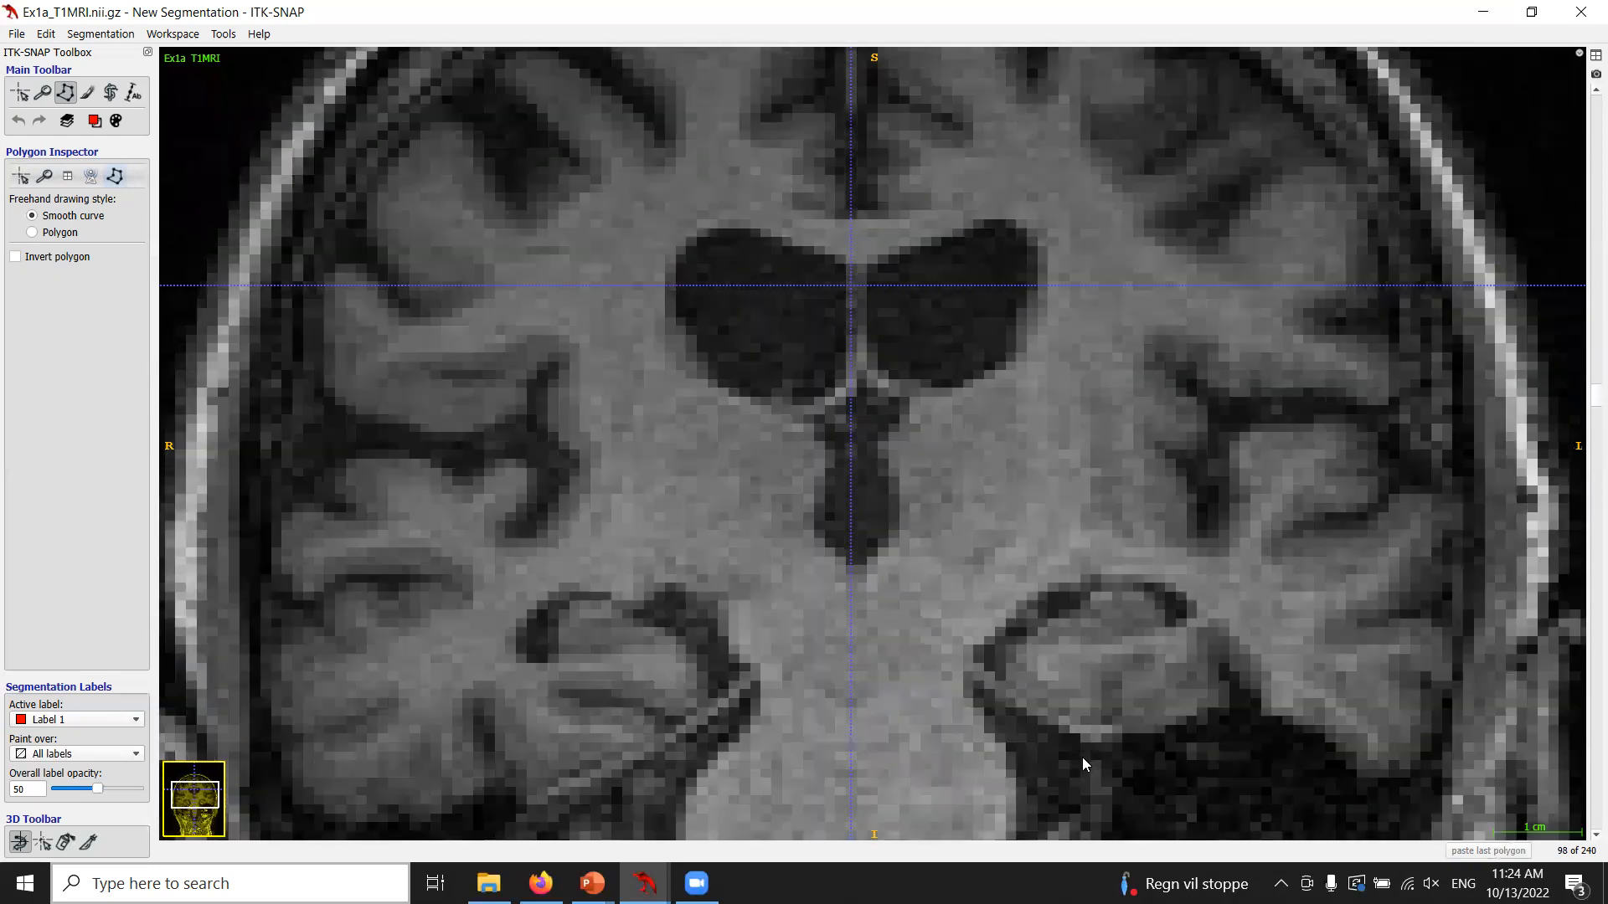
scroll(1082, 764, "up", 5)
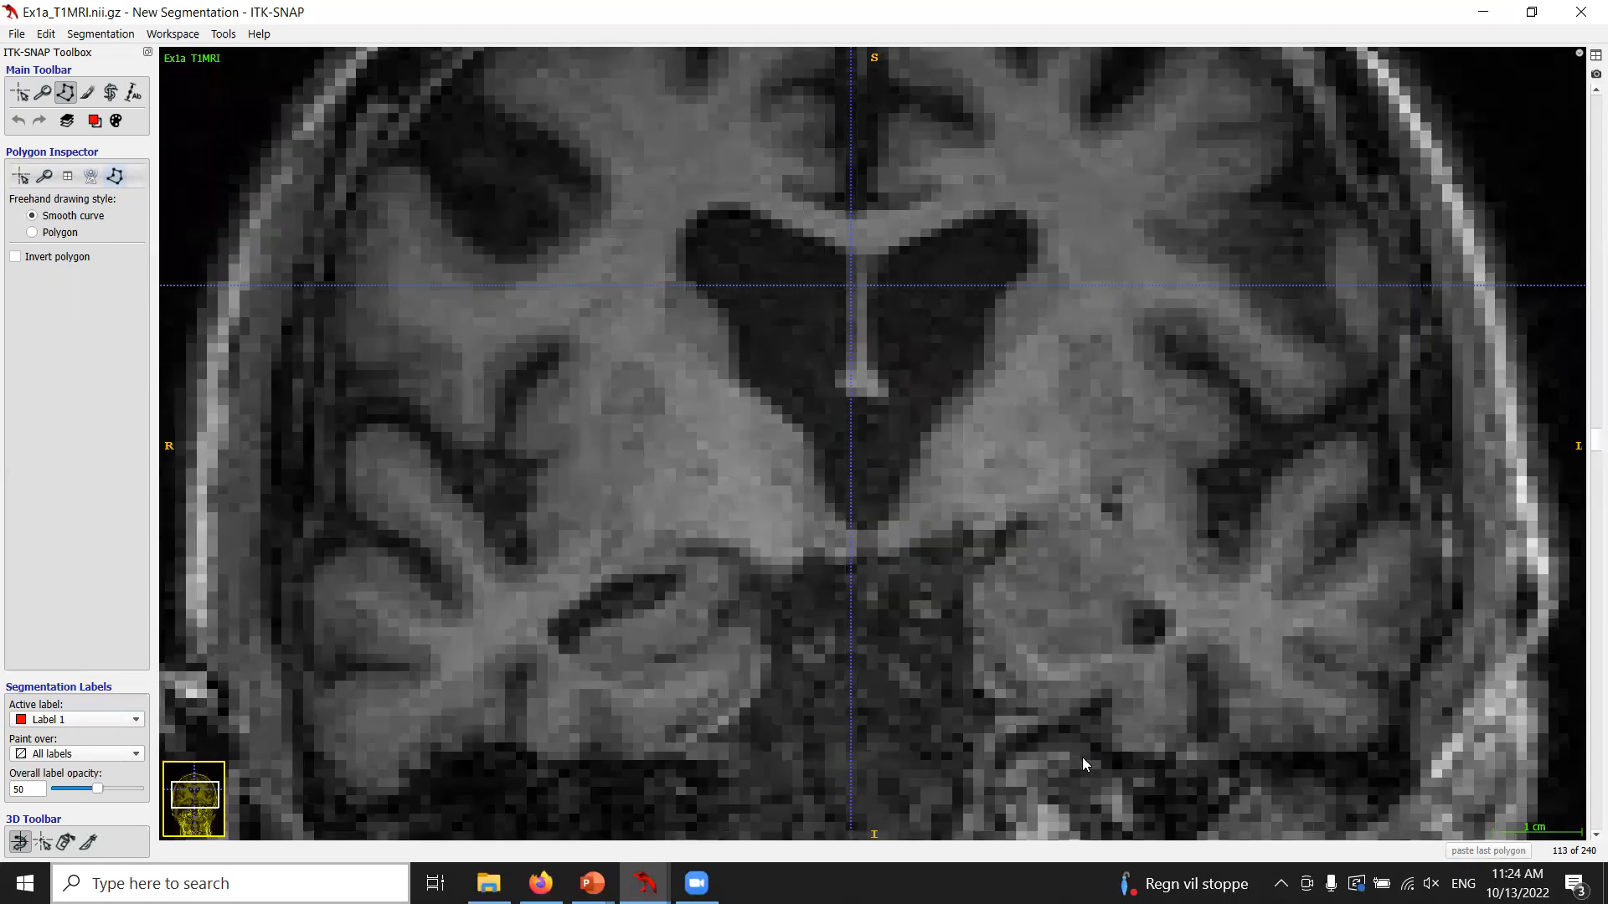
Switch to the Ex1b image window, zoom in on the hippocampal region and browse its slices.
mouse_move(645, 882)
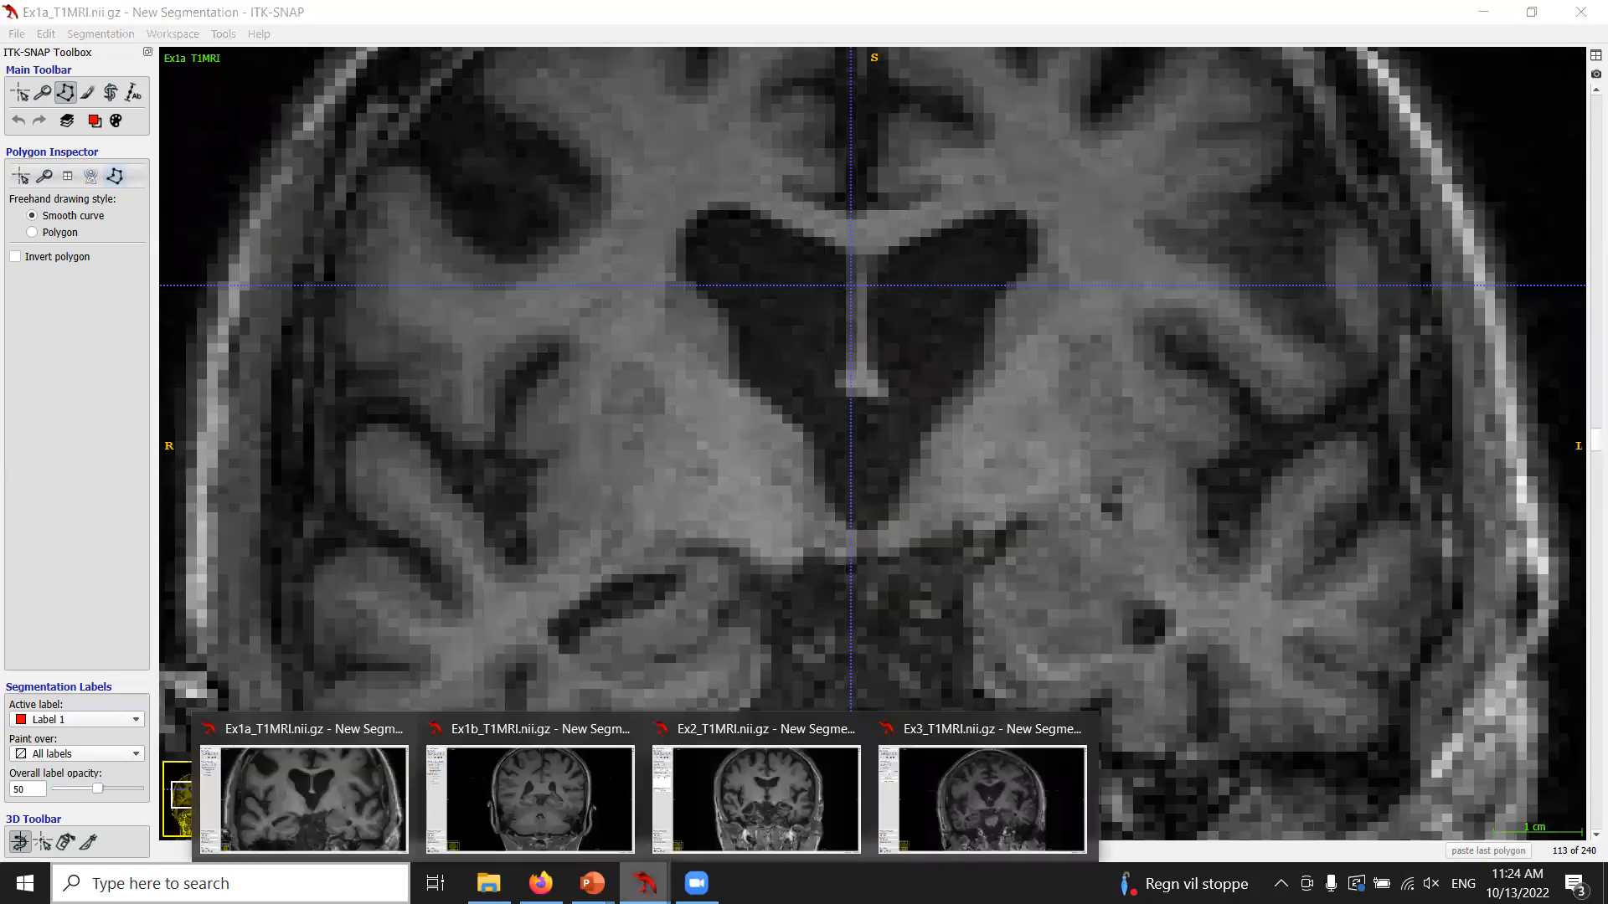
left_click(538, 815)
scroll(1067, 613, "down", 16)
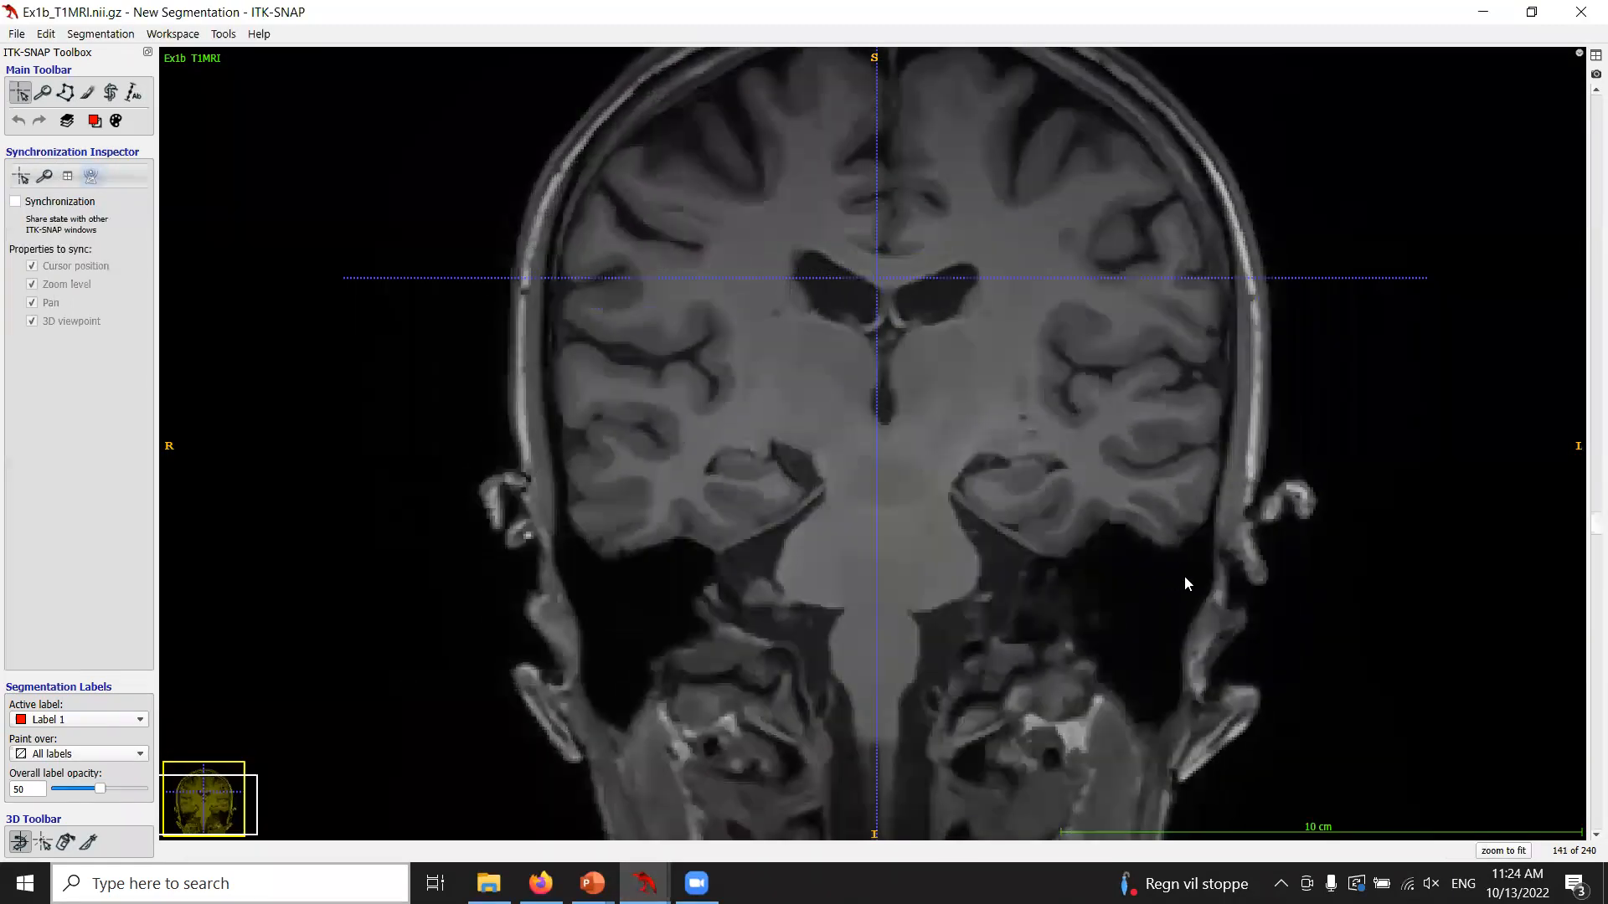
left_click_drag(1185, 576, 1181, 557)
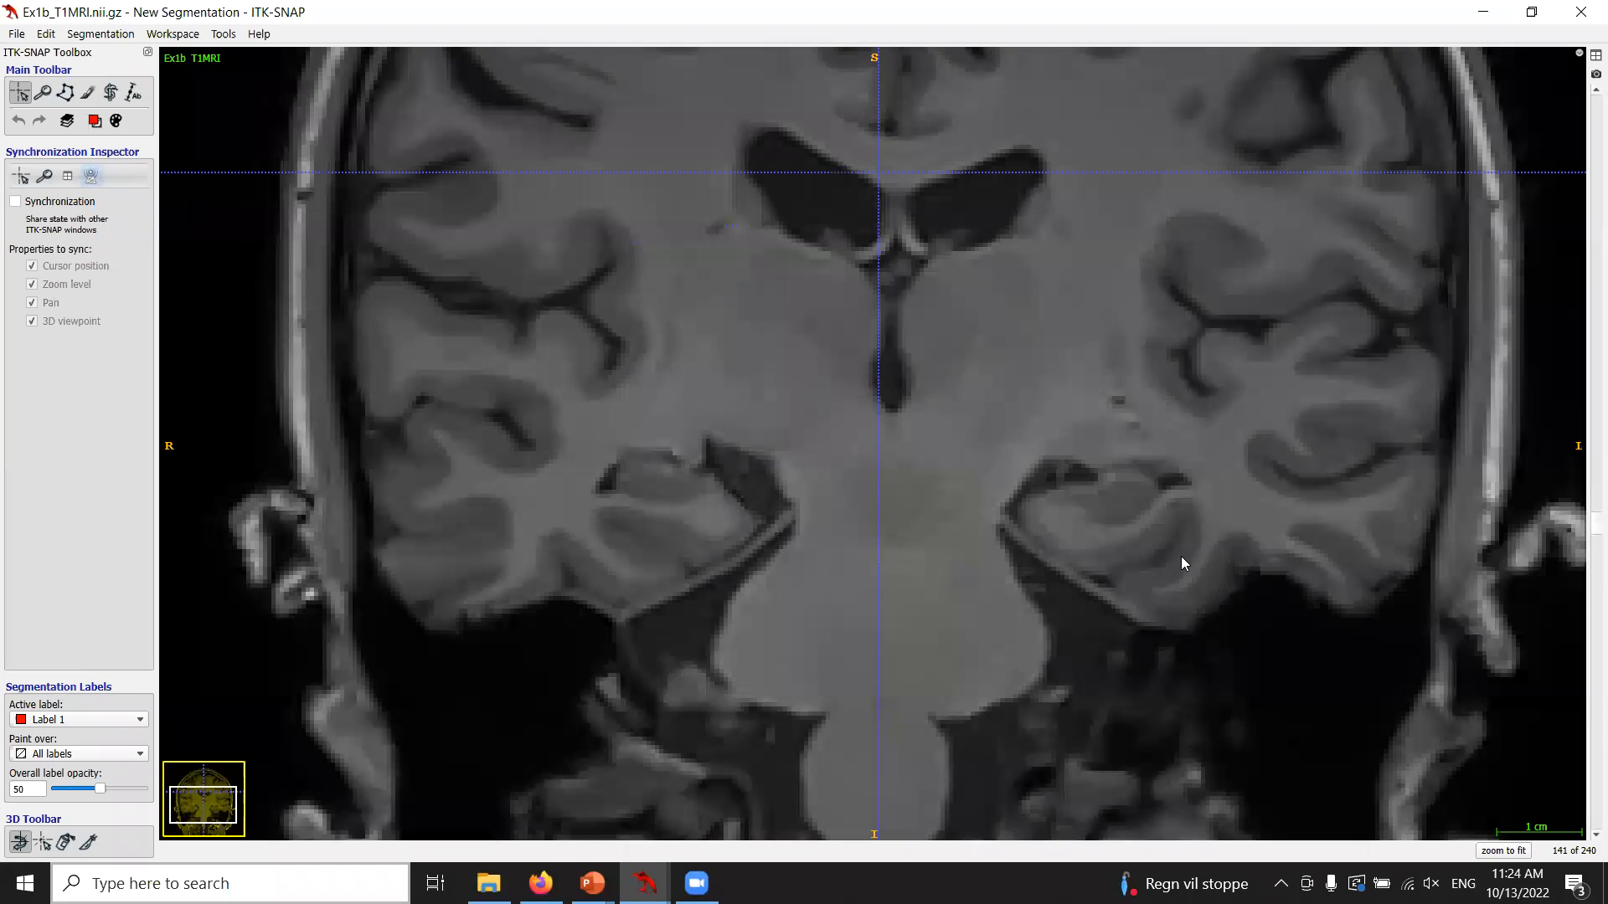
left_click(44, 93)
left_click_drag(952, 271, 921, 364)
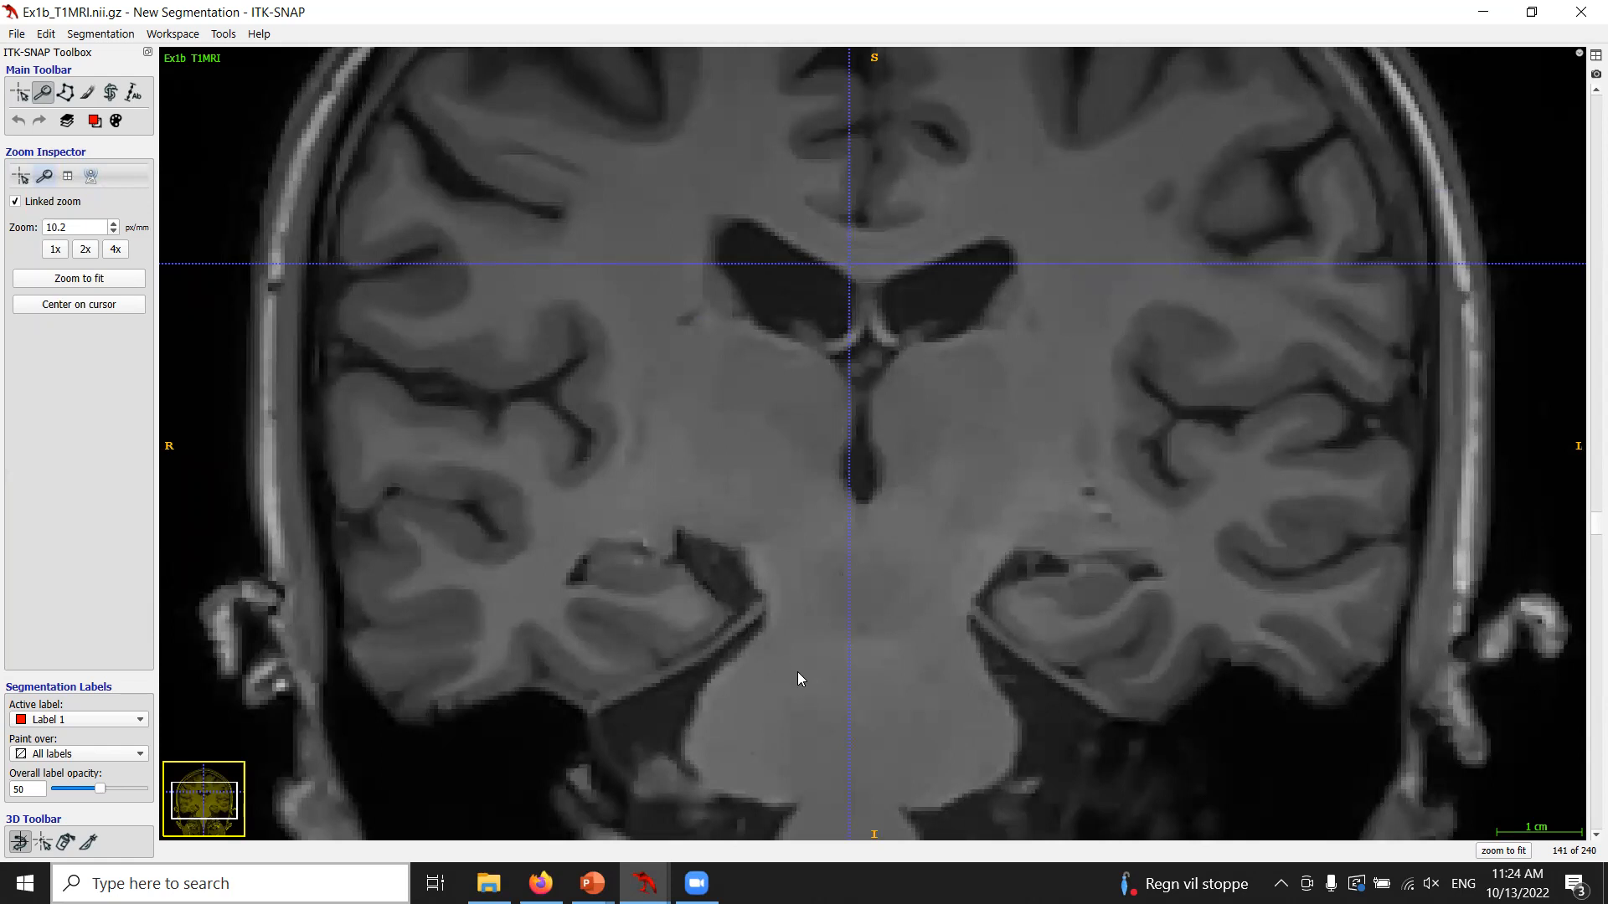
scroll(1010, 640, "down", 10)
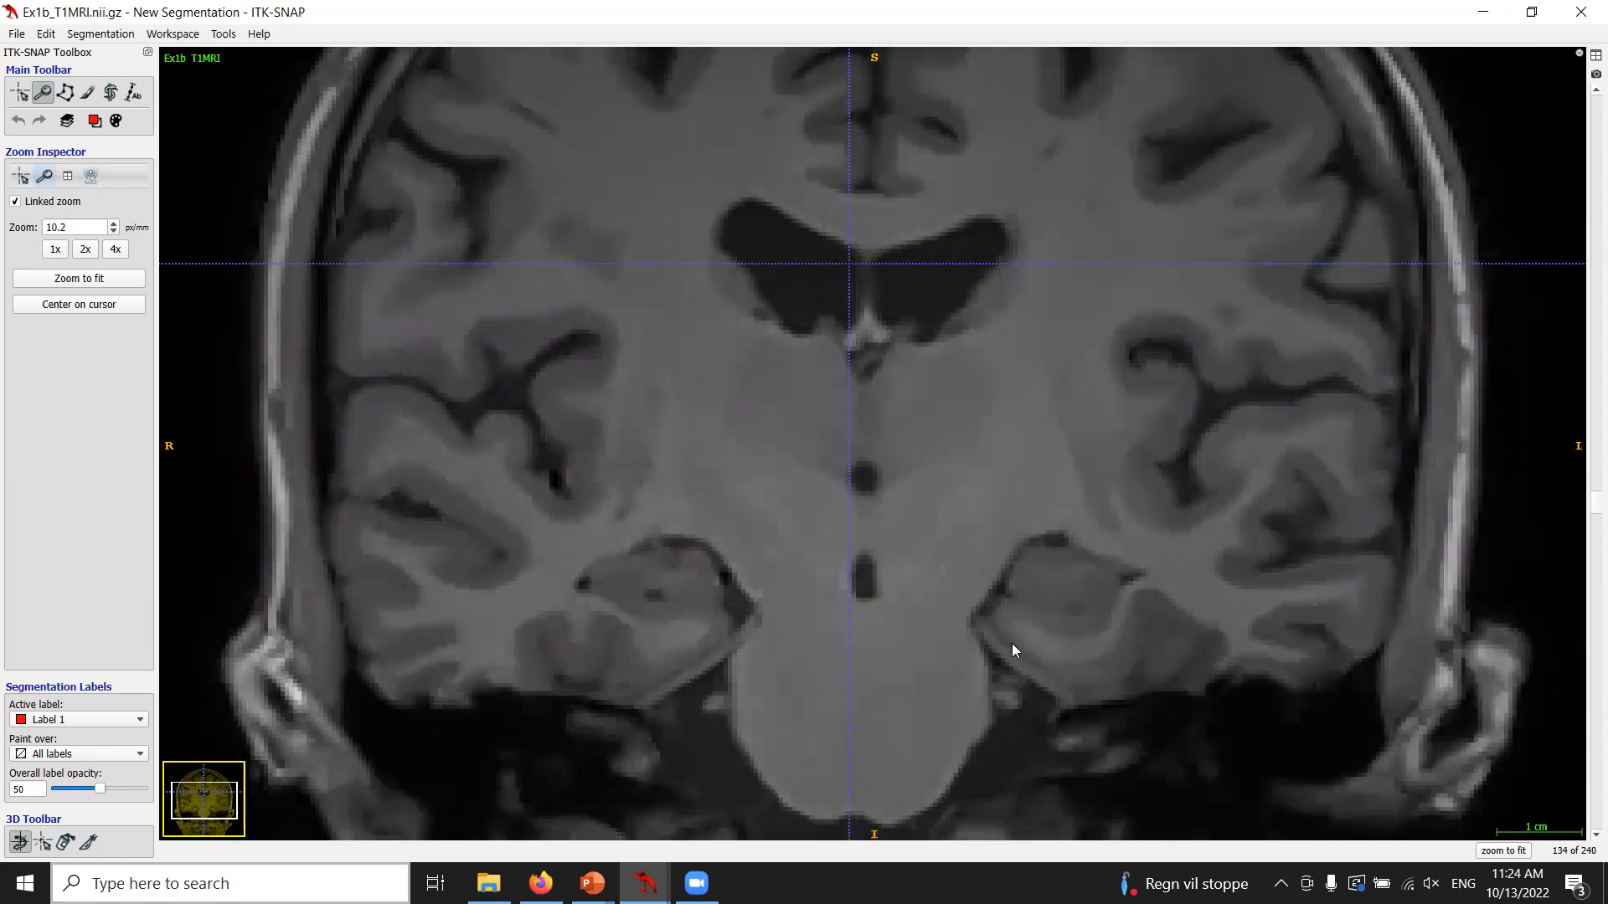
scroll(1009, 649, "up", 4)
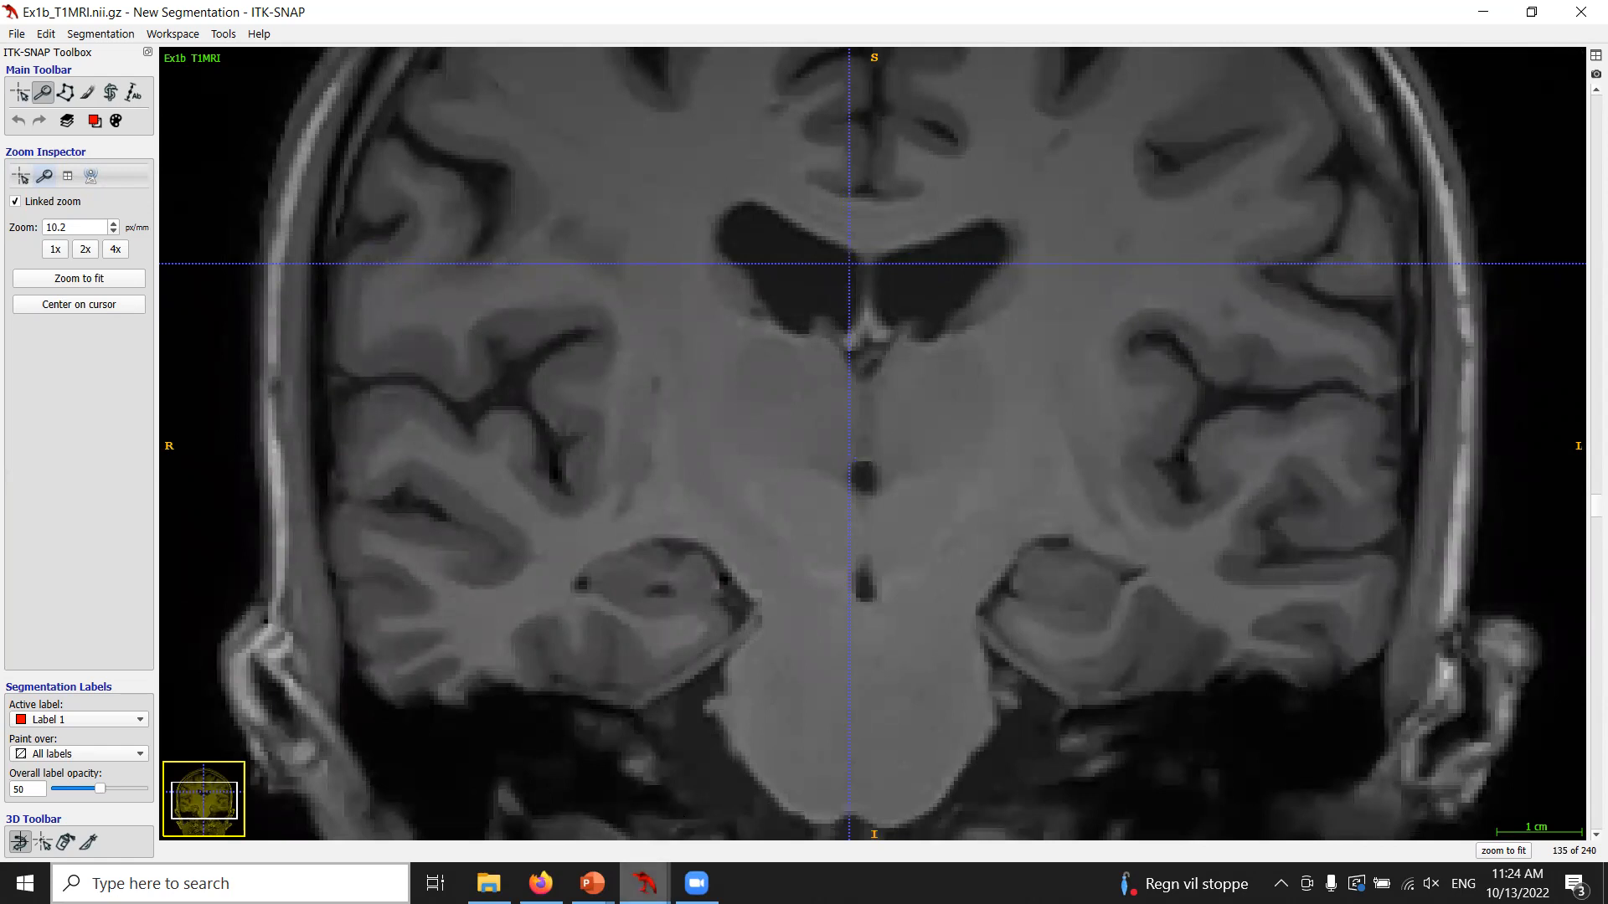
Switch to the Ex2 image window and browse its coronal slices around the hippocampus.
mouse_move(645, 883)
left_click(746, 811)
left_click_drag(1031, 638, 781, 703)
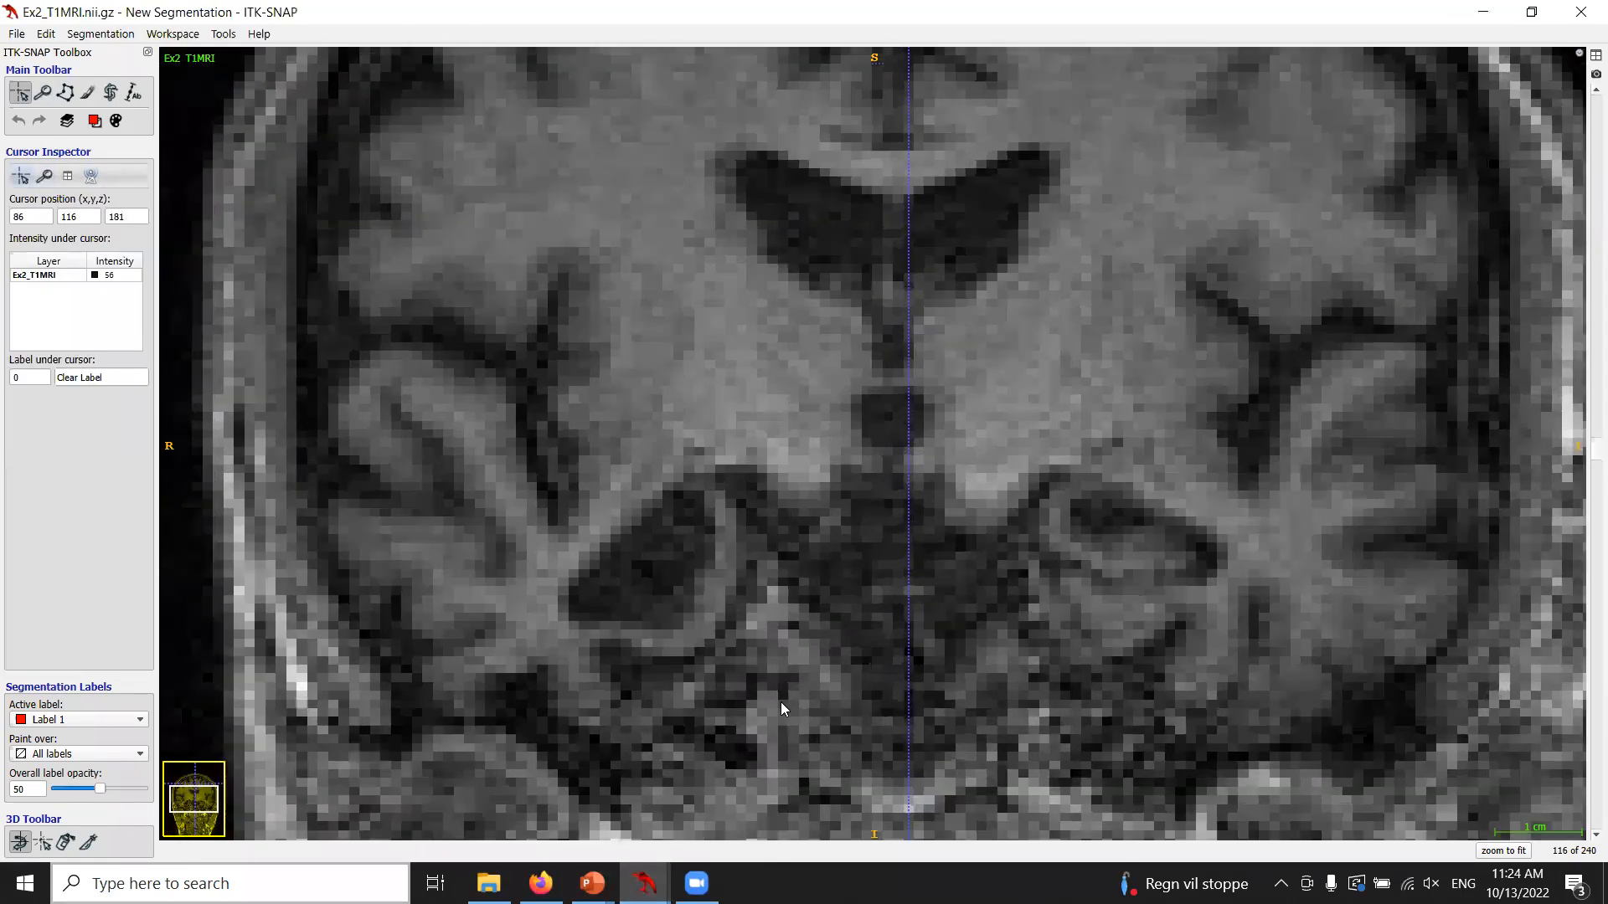
scroll(743, 707, "down", 7)
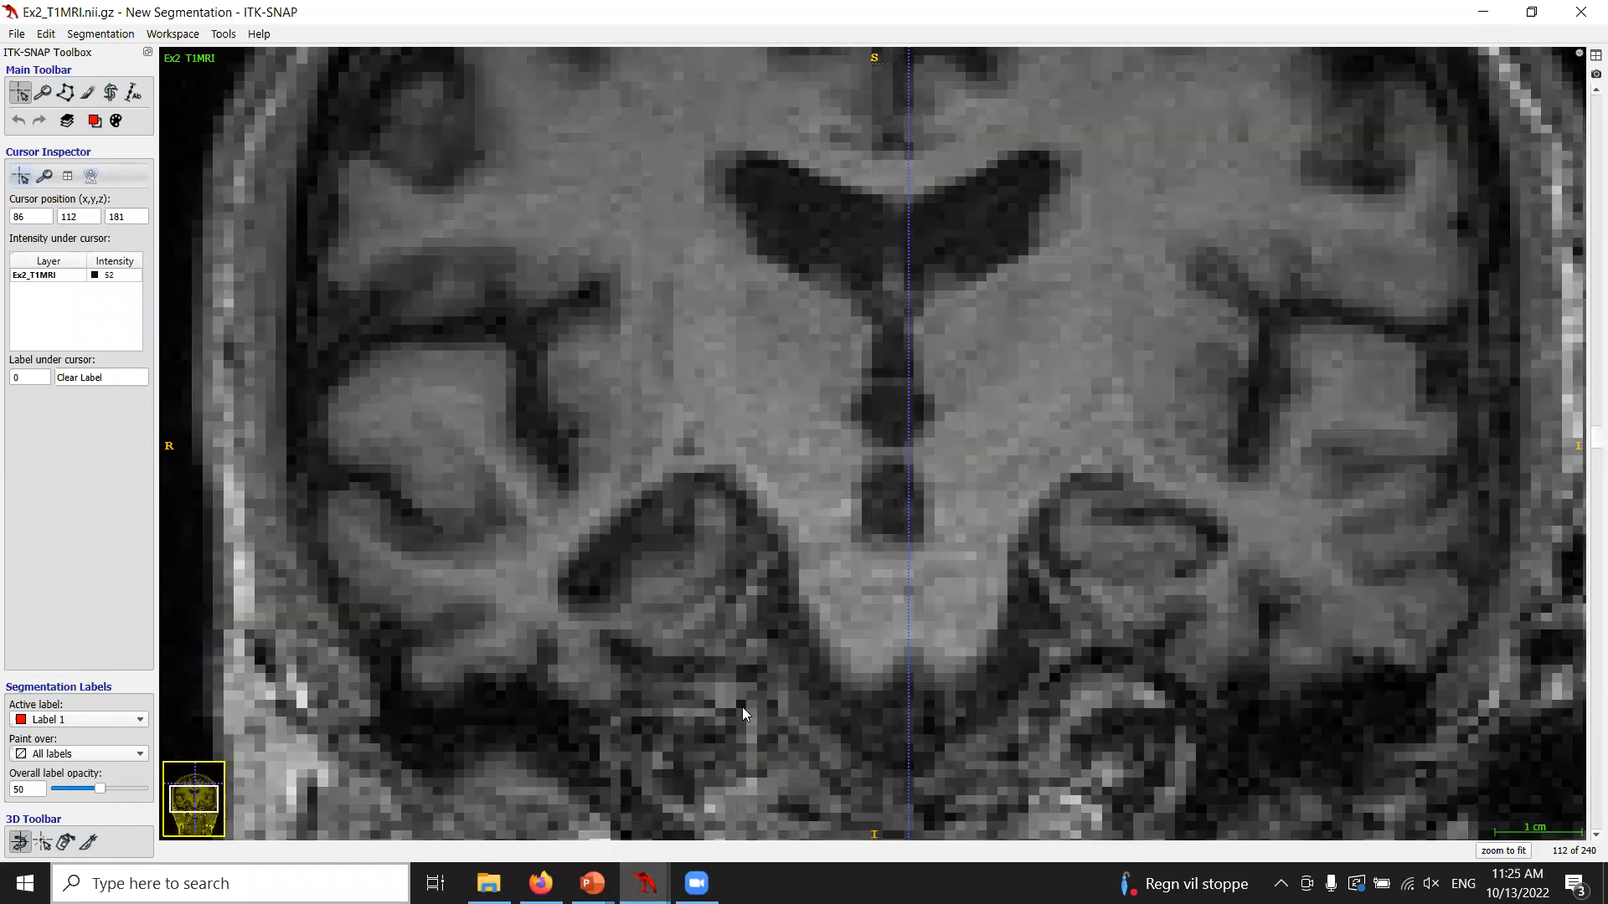
scroll(742, 707, "up", 8)
scroll(742, 708, "down", 2)
scroll(742, 708, "down", 1)
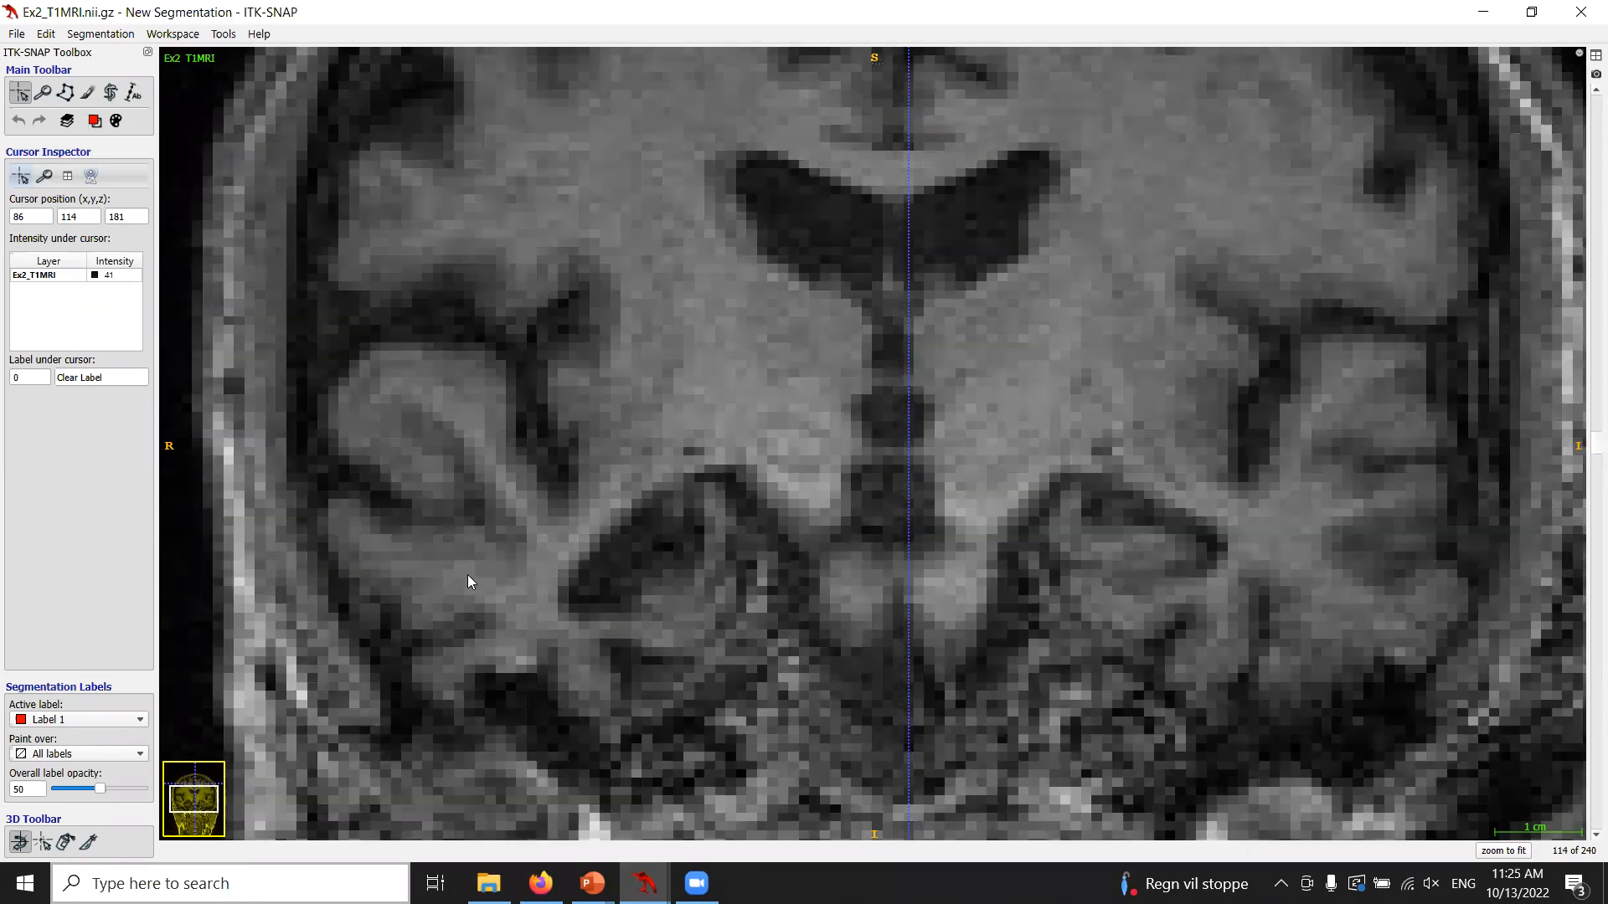
scroll(722, 605, "up", 2)
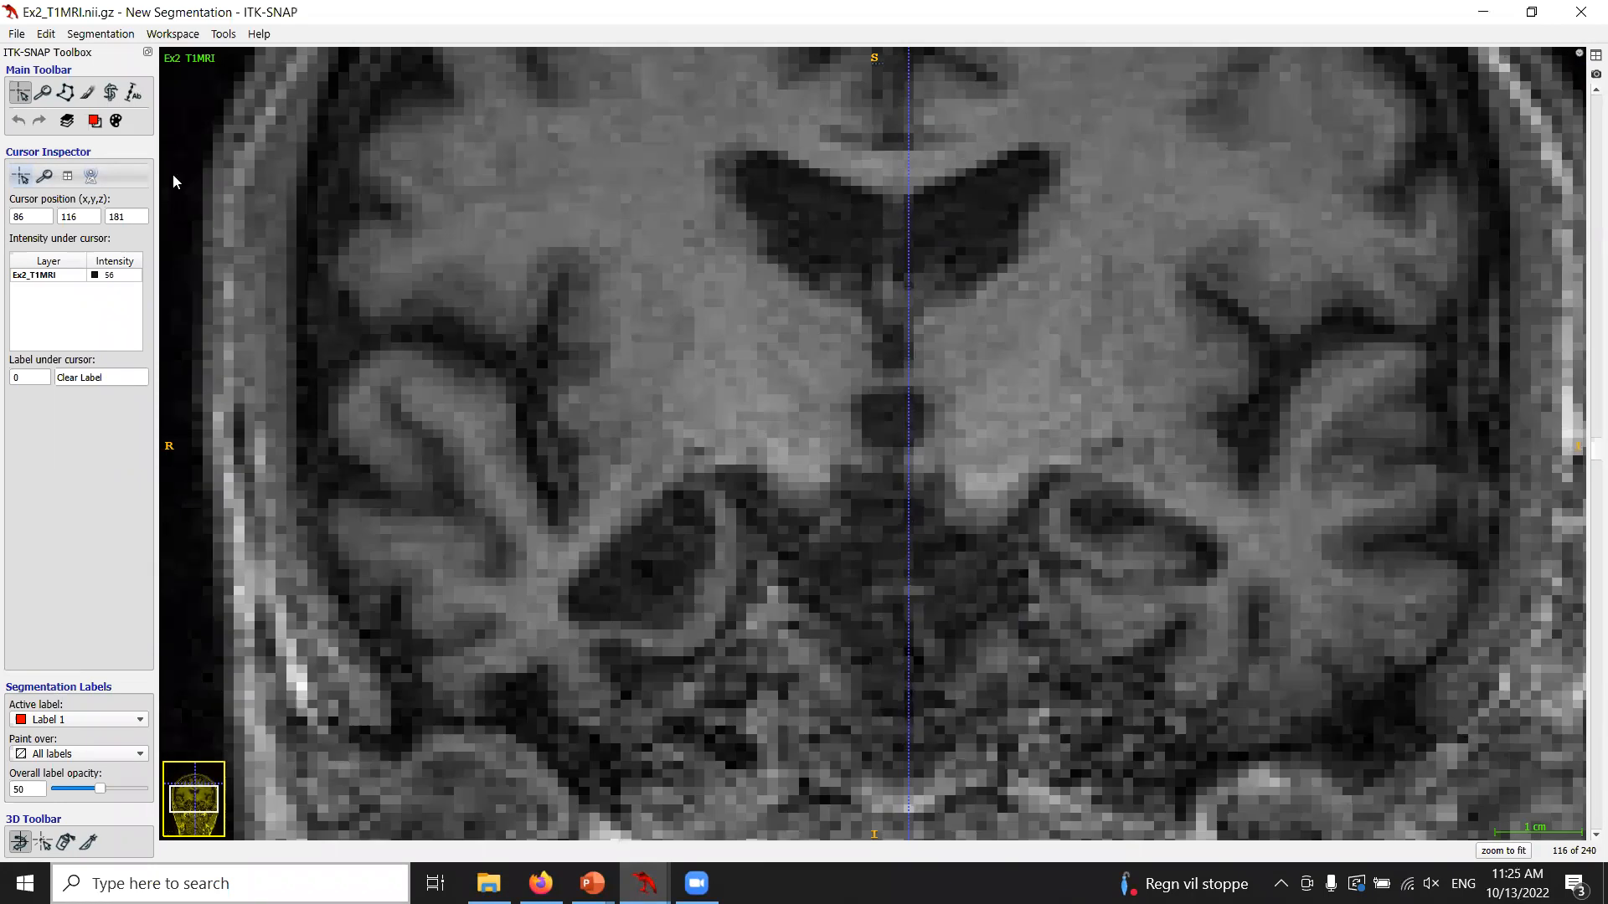
scroll(725, 624, "down", 1)
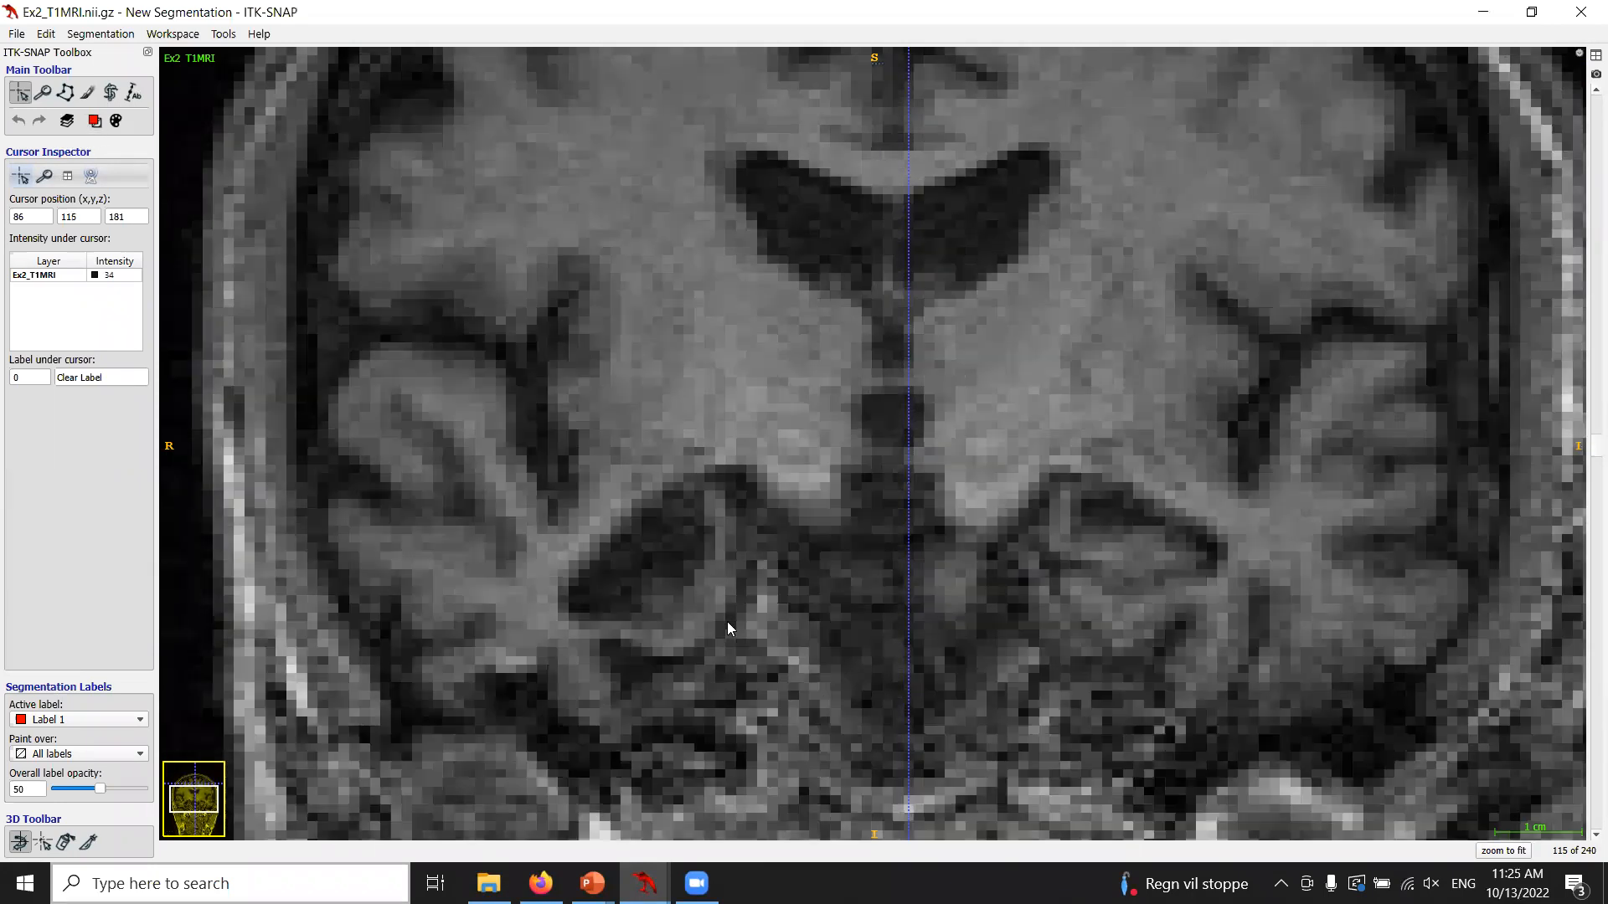
Select the polygon tool, trace a trial outline along the right hippocampus and clear it.
left_click_drag(653, 623, 376, 76)
left_click(66, 92)
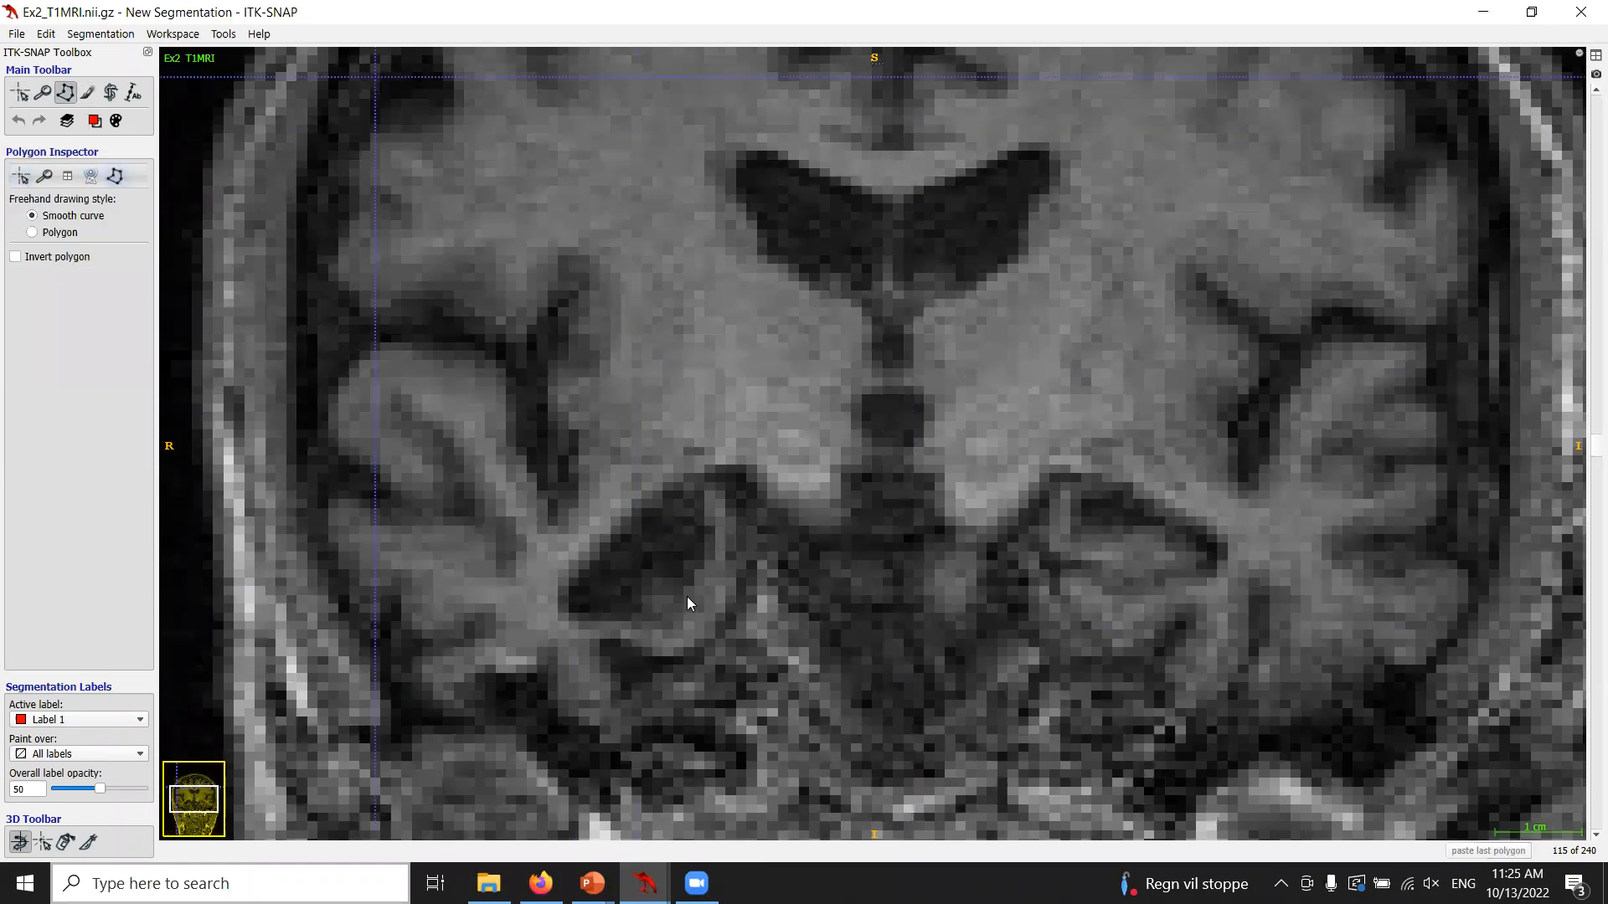
left_click_drag(672, 624, 706, 498)
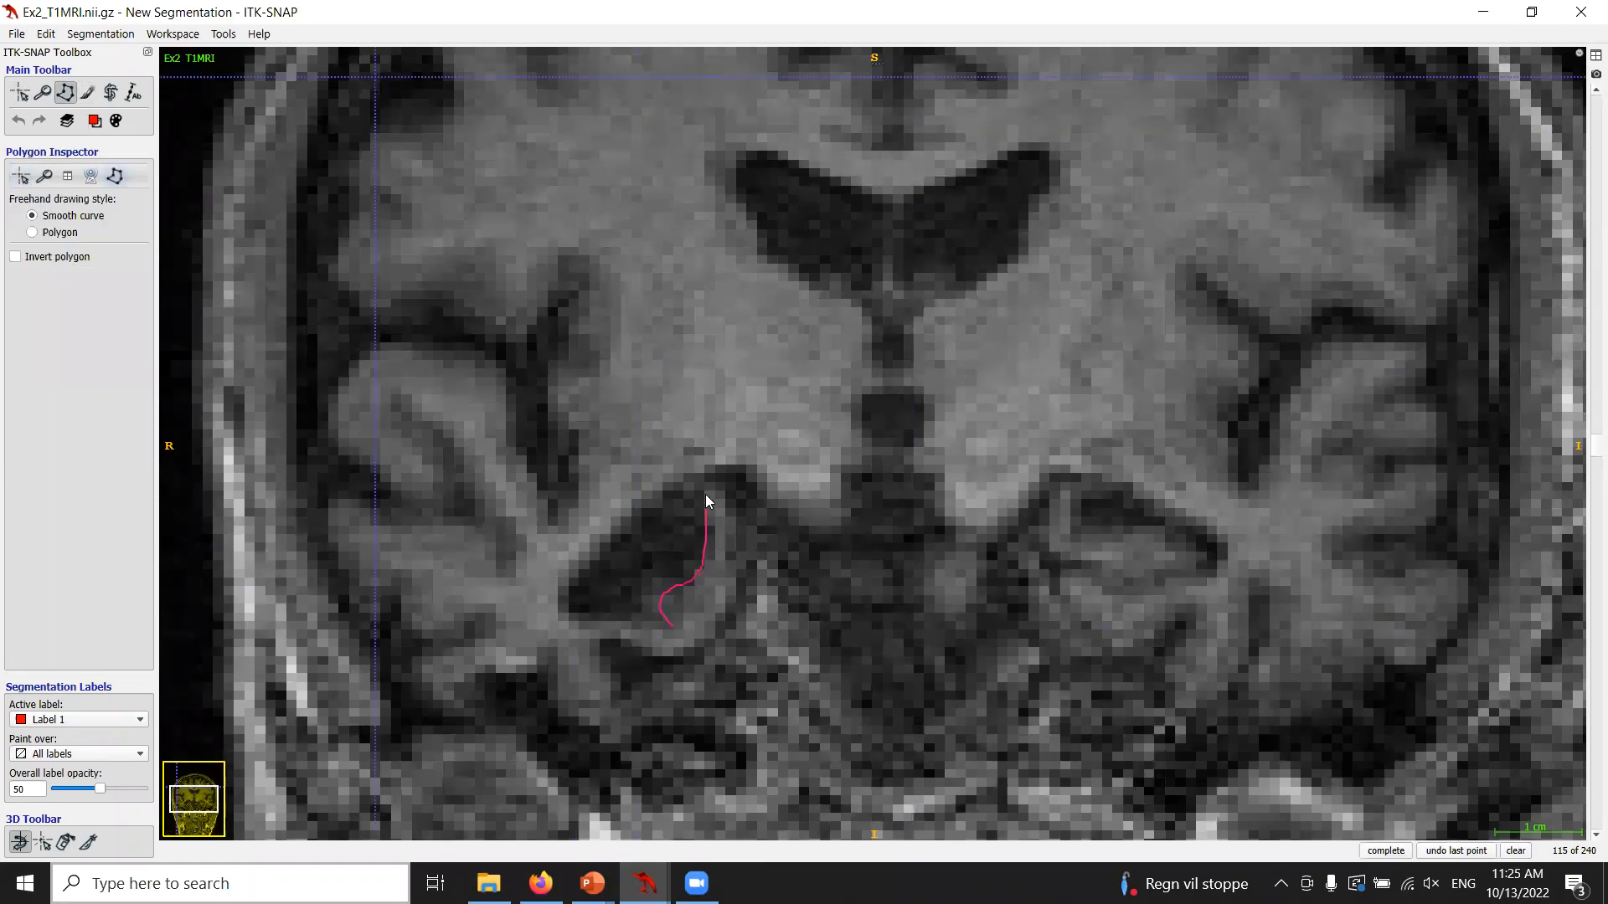
left_click(1519, 847)
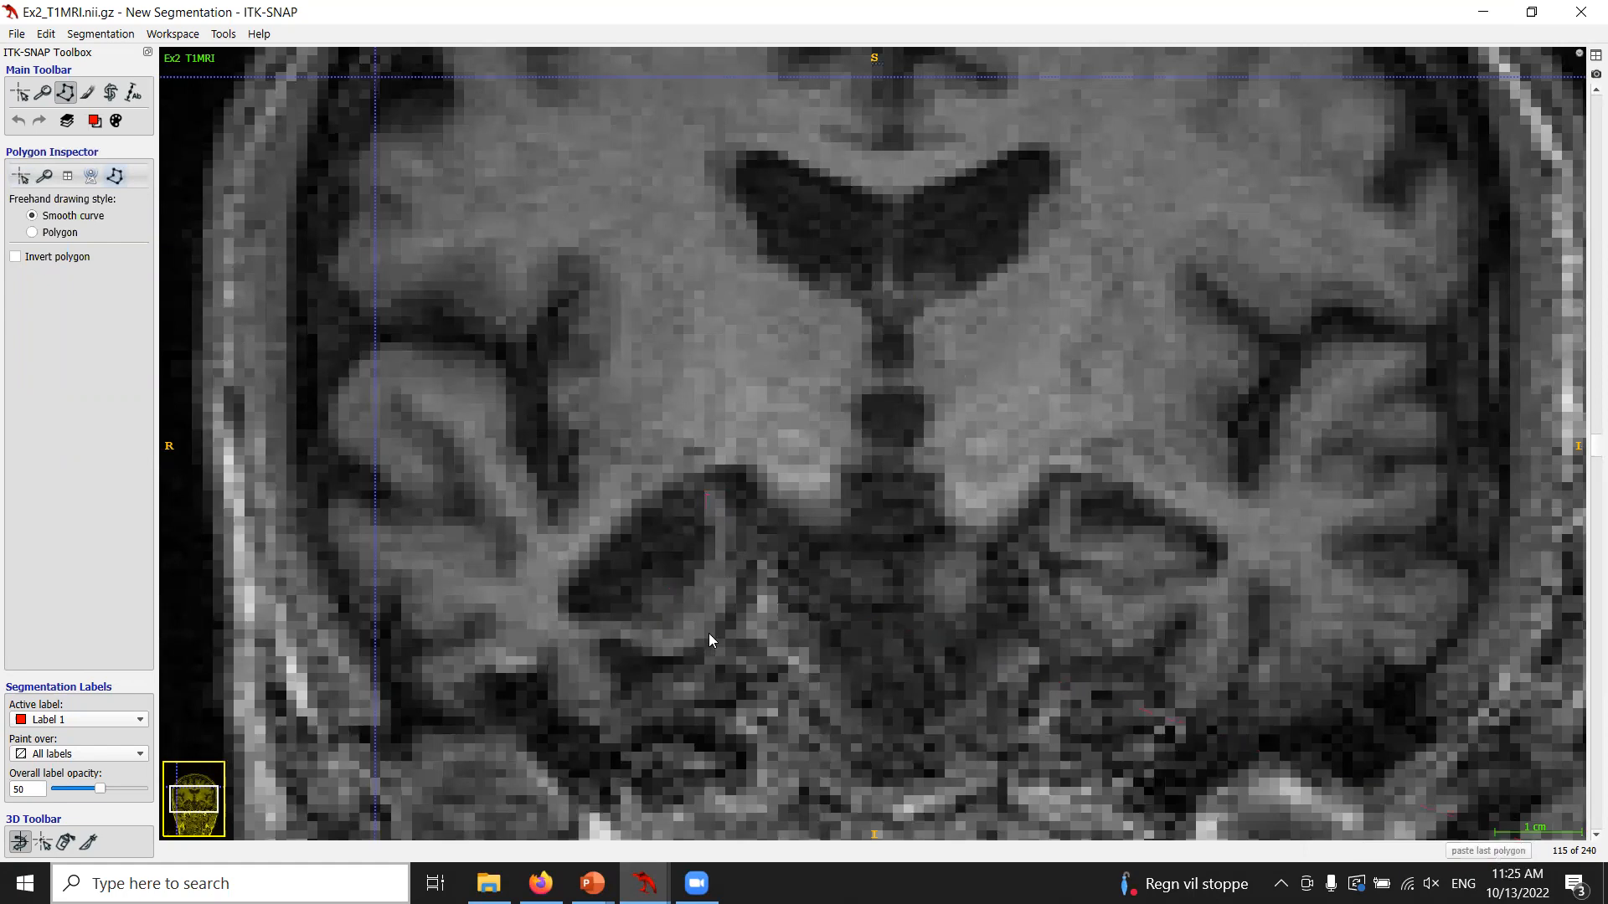
Trace two more trial outlines of the right hippocampus on the same slice, clearing each.
left_click_drag(675, 648, 707, 616)
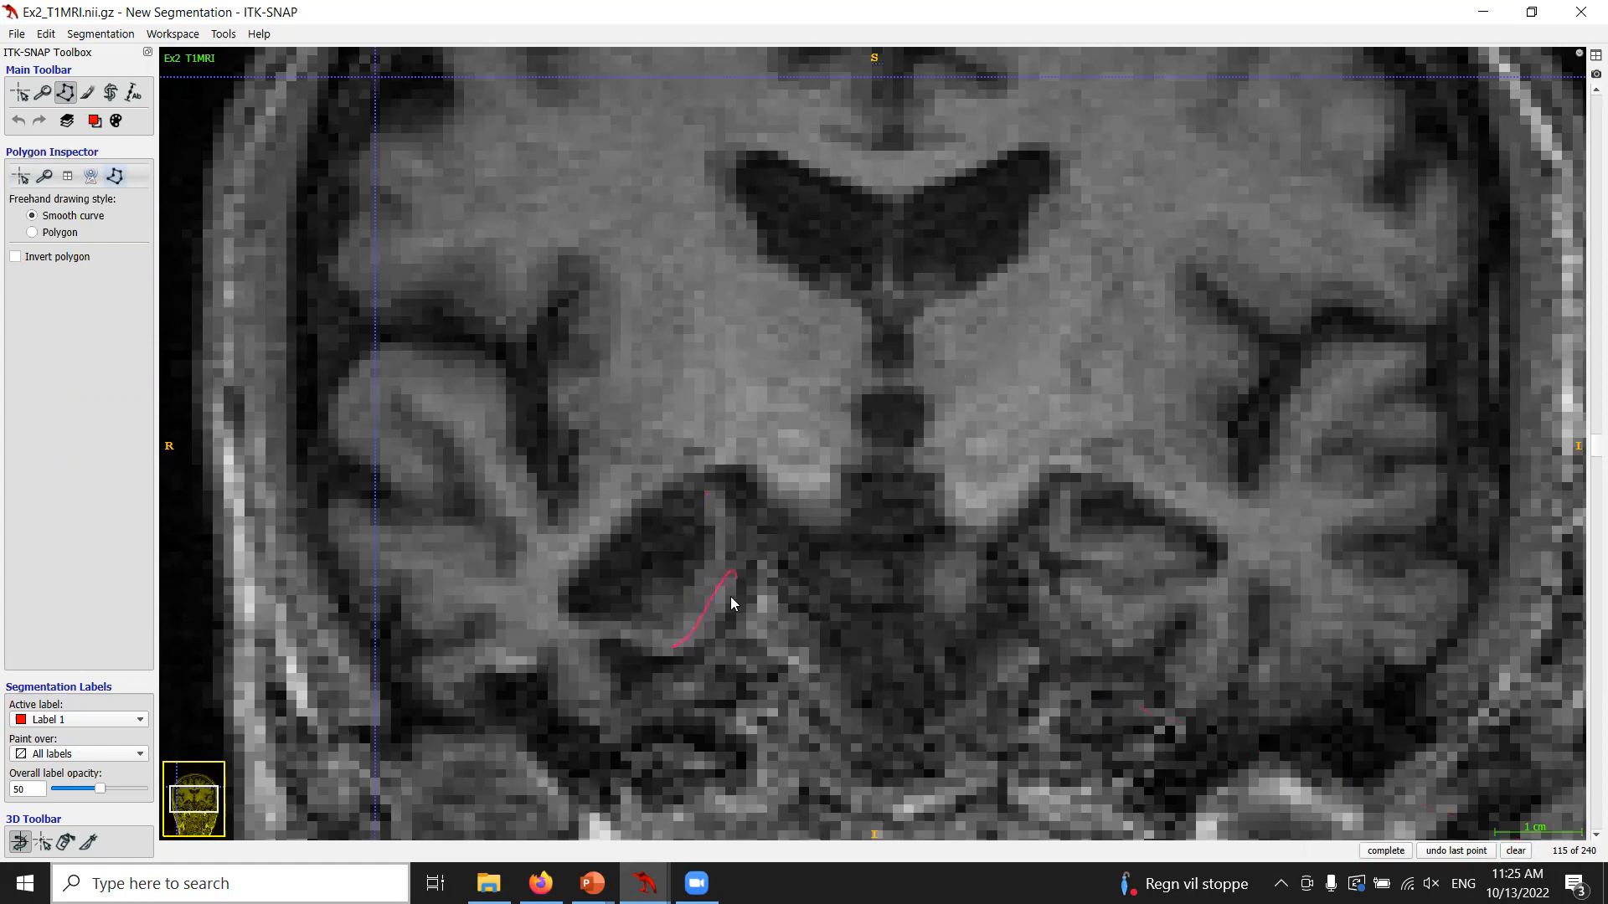
left_click(1517, 851)
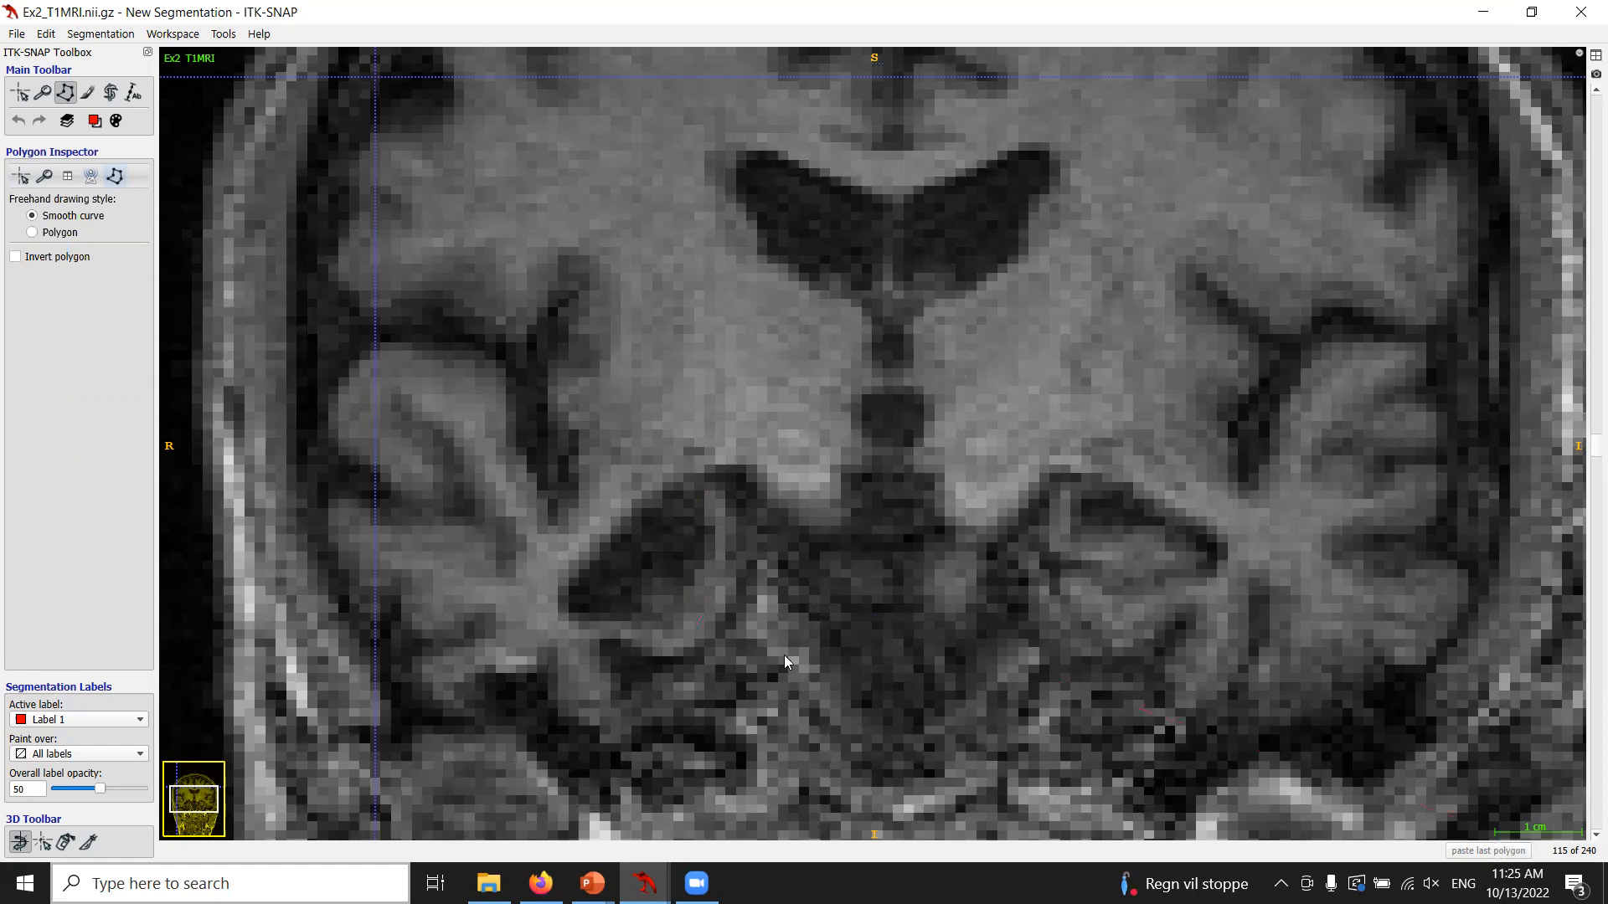
left_click(659, 643)
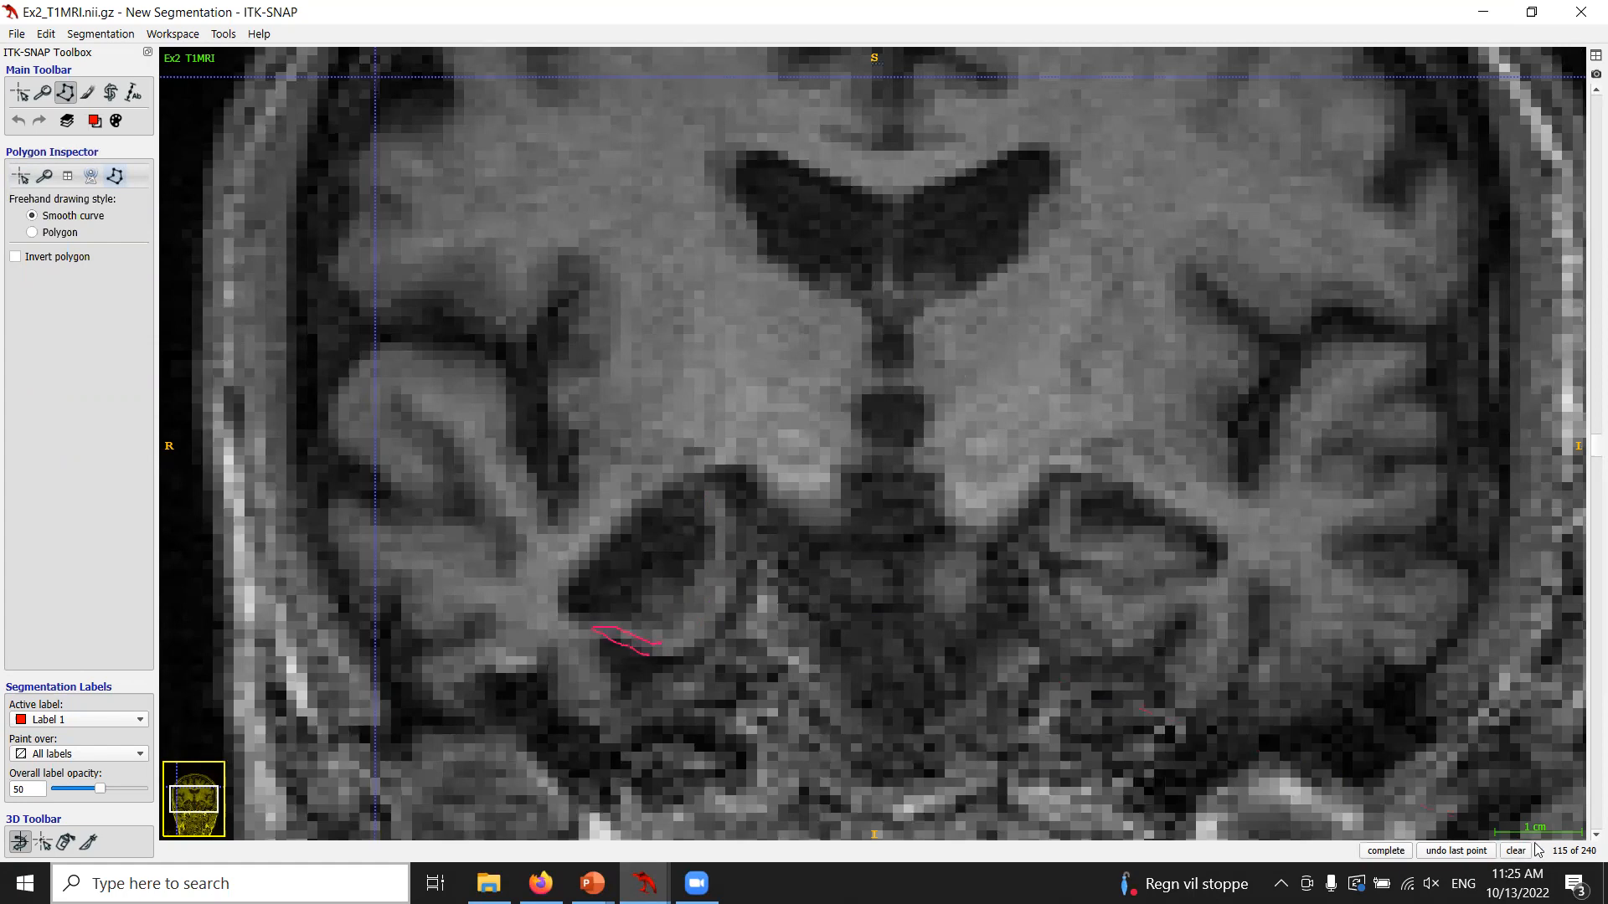
left_click(1507, 854)
Outline the right hippocampus on another slice and clear the drawing.
scroll(603, 498, "down", 1)
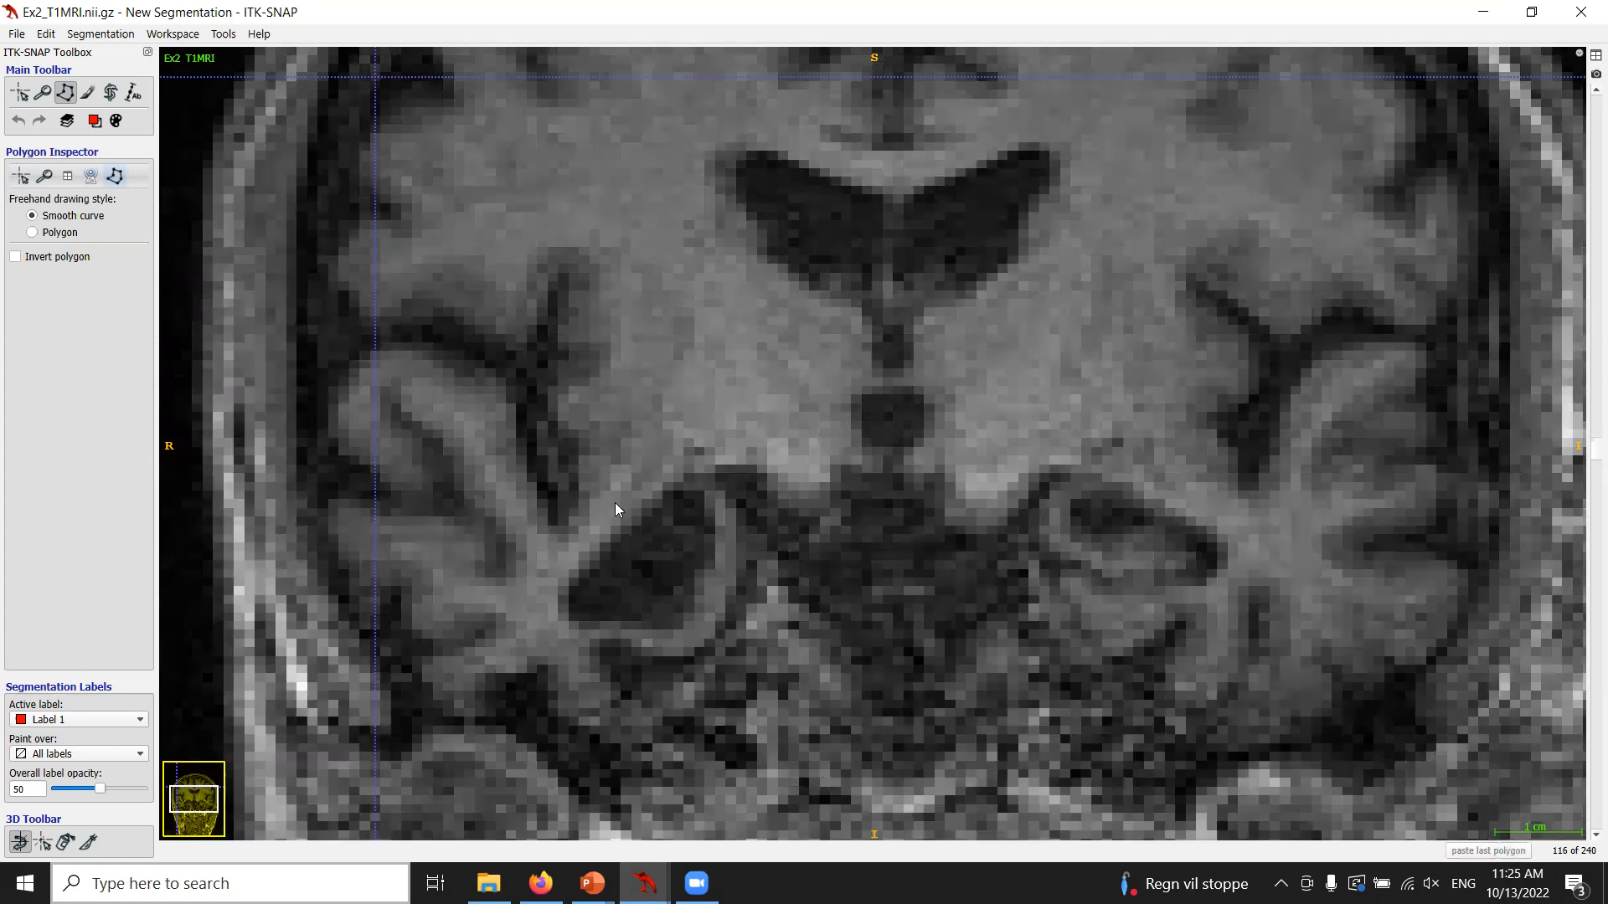
scroll(615, 504, "up", 4)
scroll(615, 509, "up", 2)
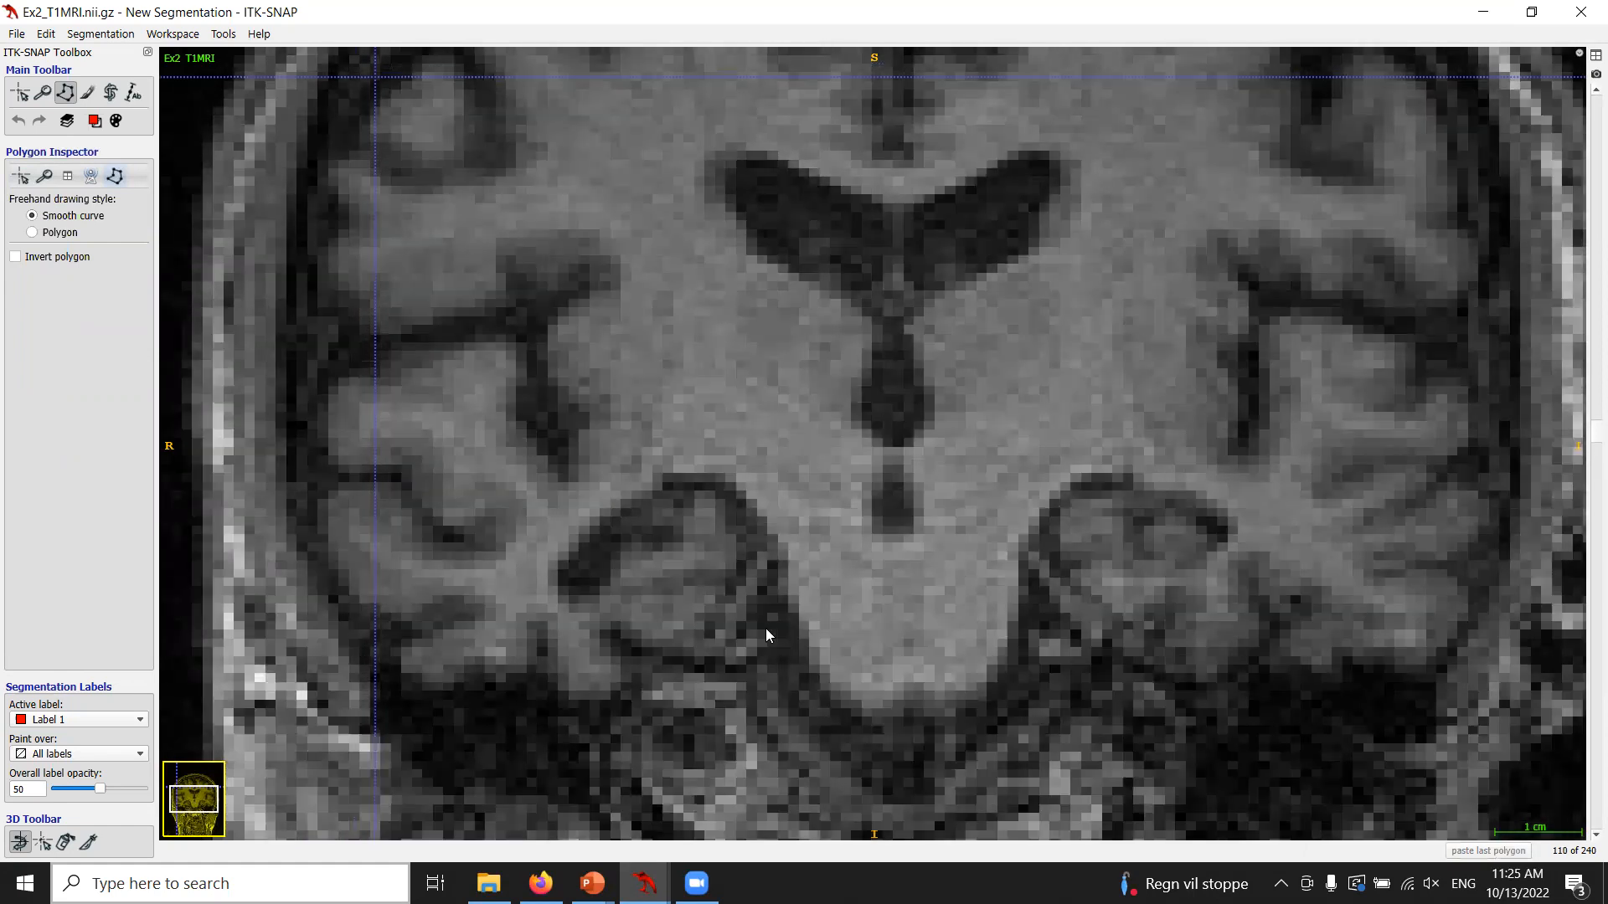
scroll(764, 629, "up", 3)
scroll(765, 629, "up", 2)
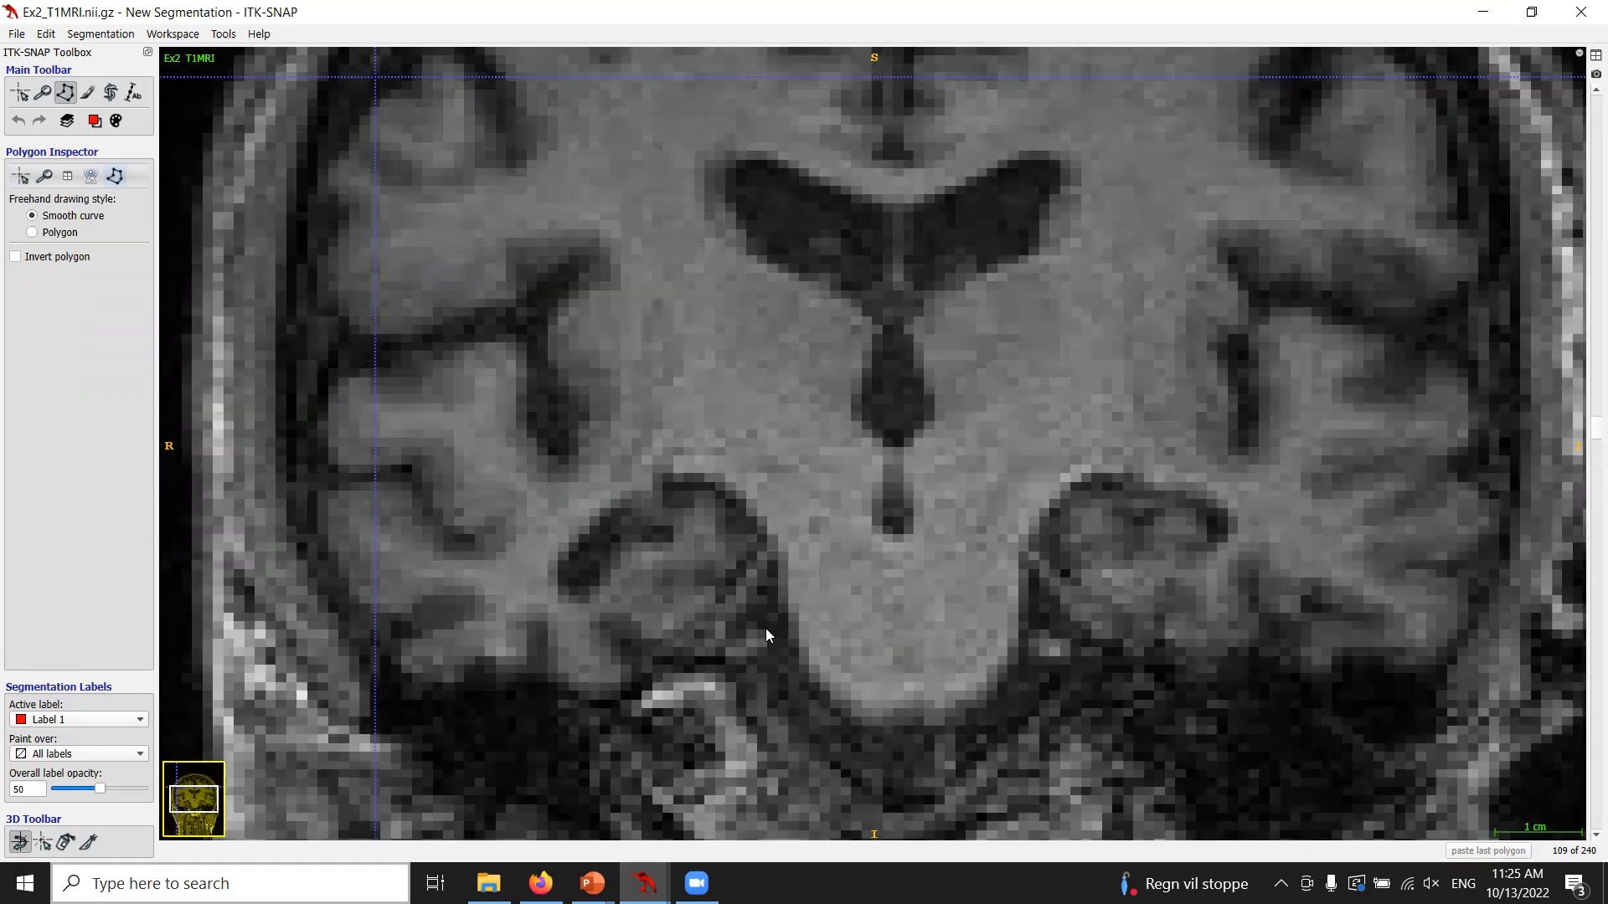
left_click_drag(664, 606, 683, 588)
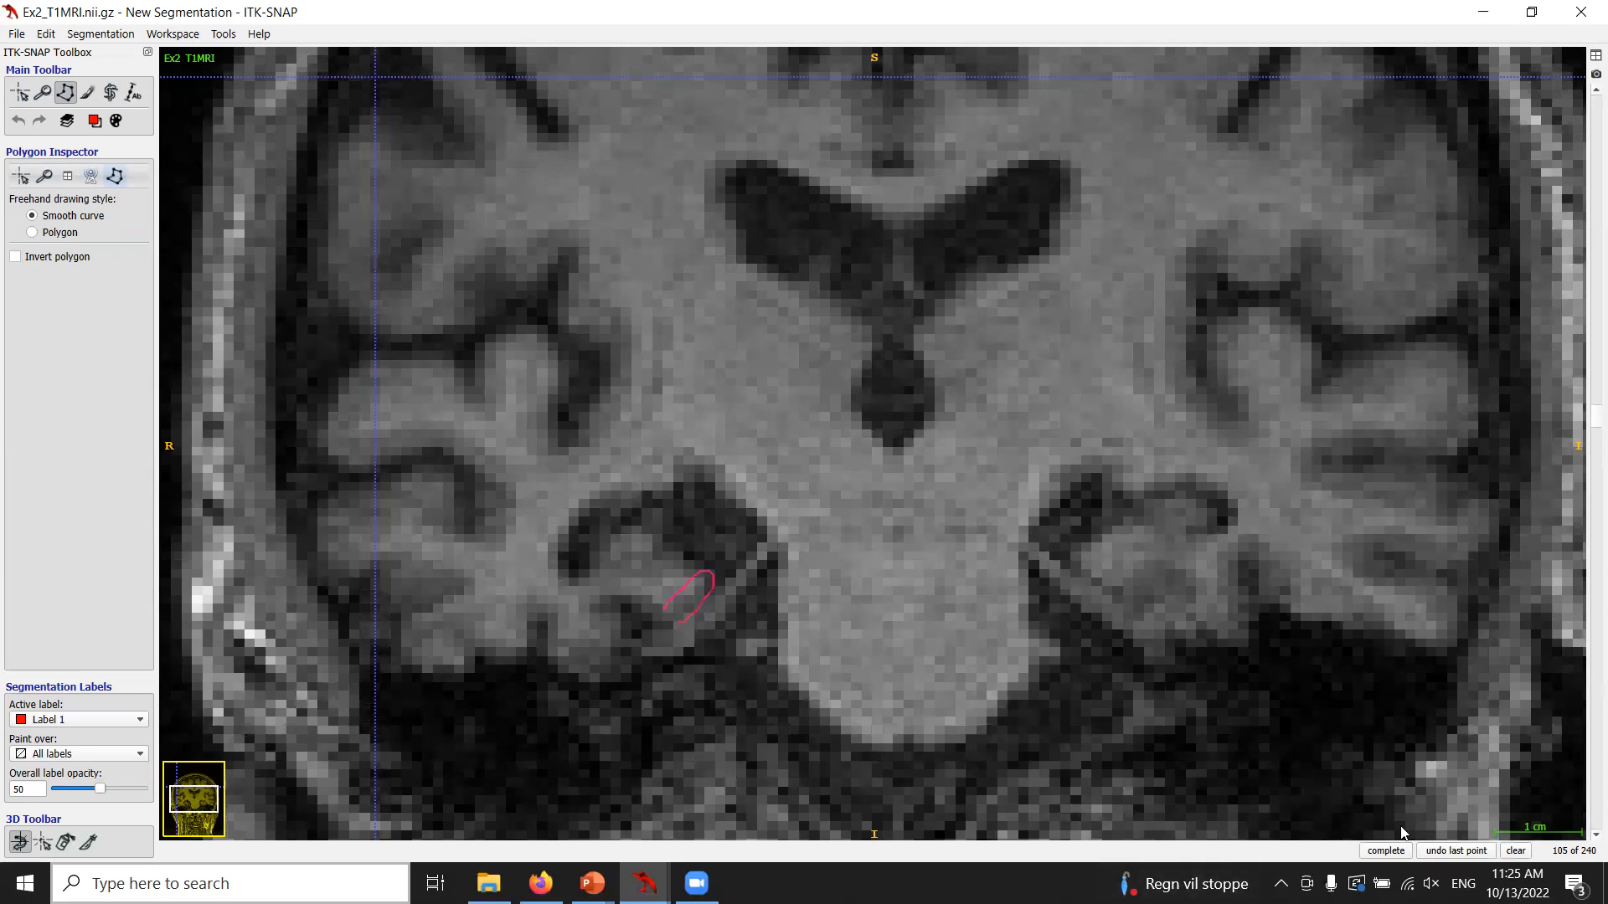
left_click(1517, 851)
scroll(840, 532, "down", 2)
scroll(840, 537, "down", 1)
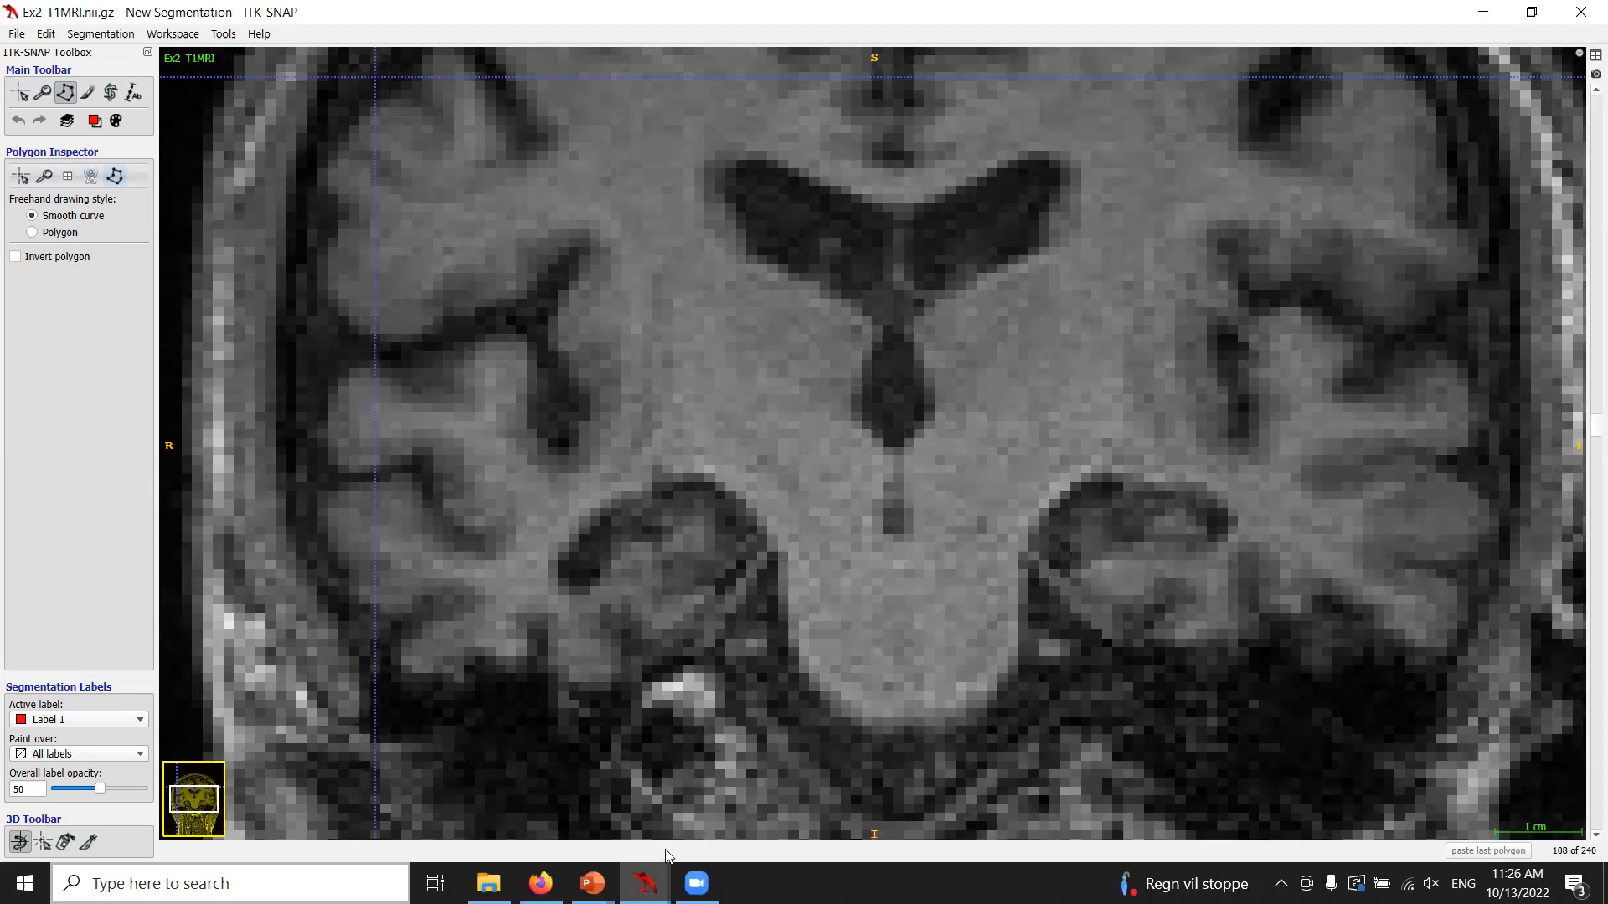
Switch to the Ex3 image window and zoom in on the medial temporal lobe region.
mouse_move(643, 884)
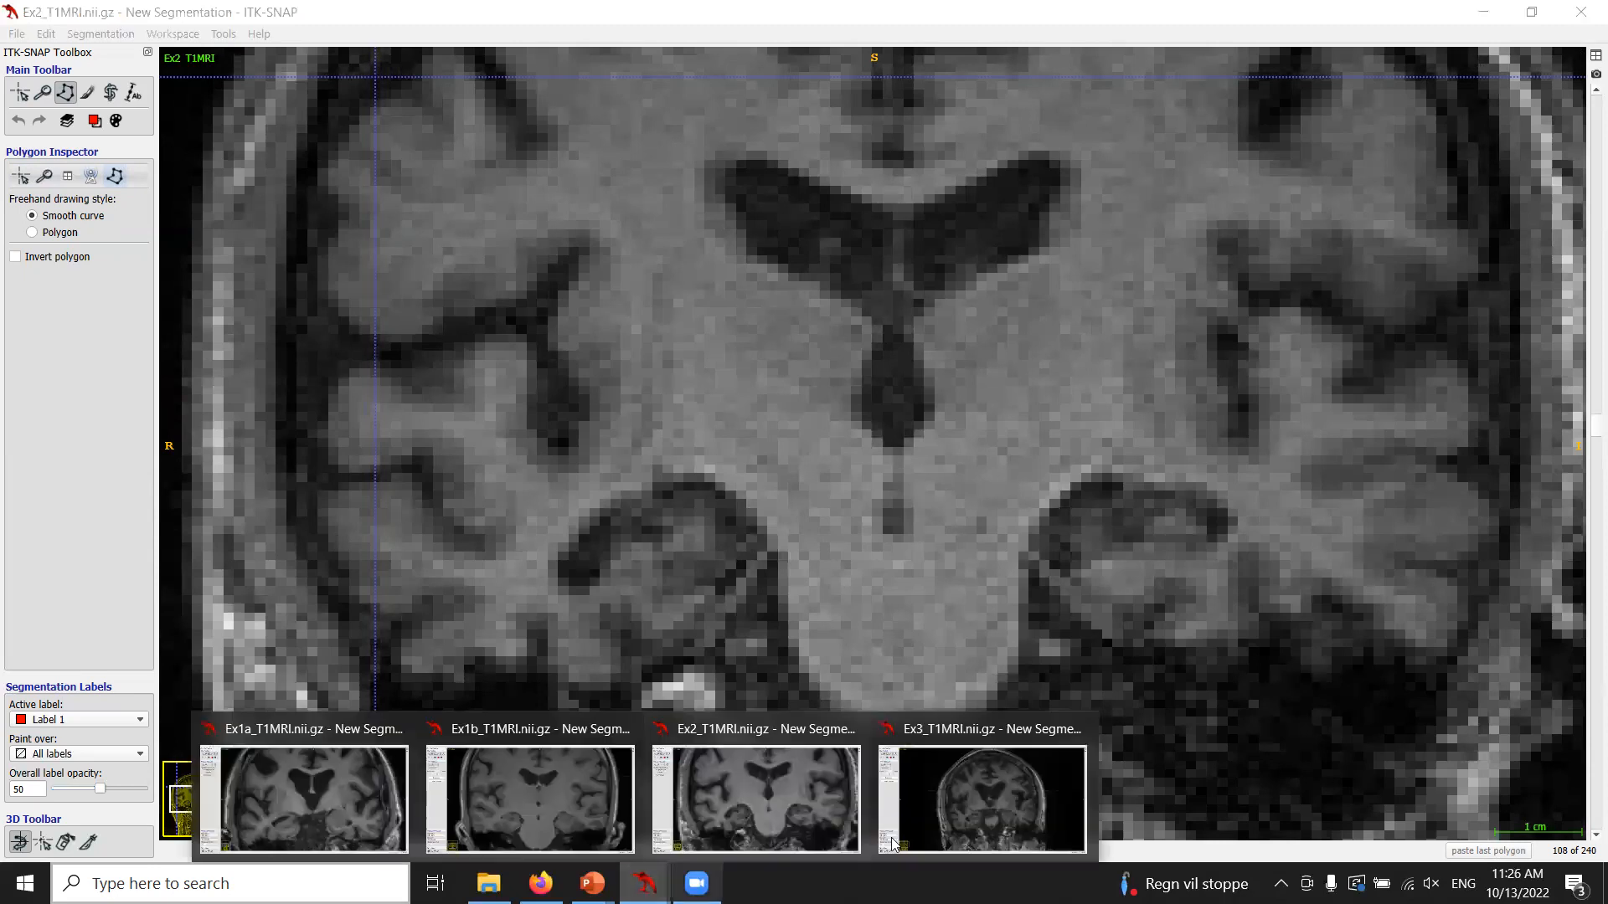
left_click(1004, 809)
left_click_drag(1192, 694, 1152, 581)
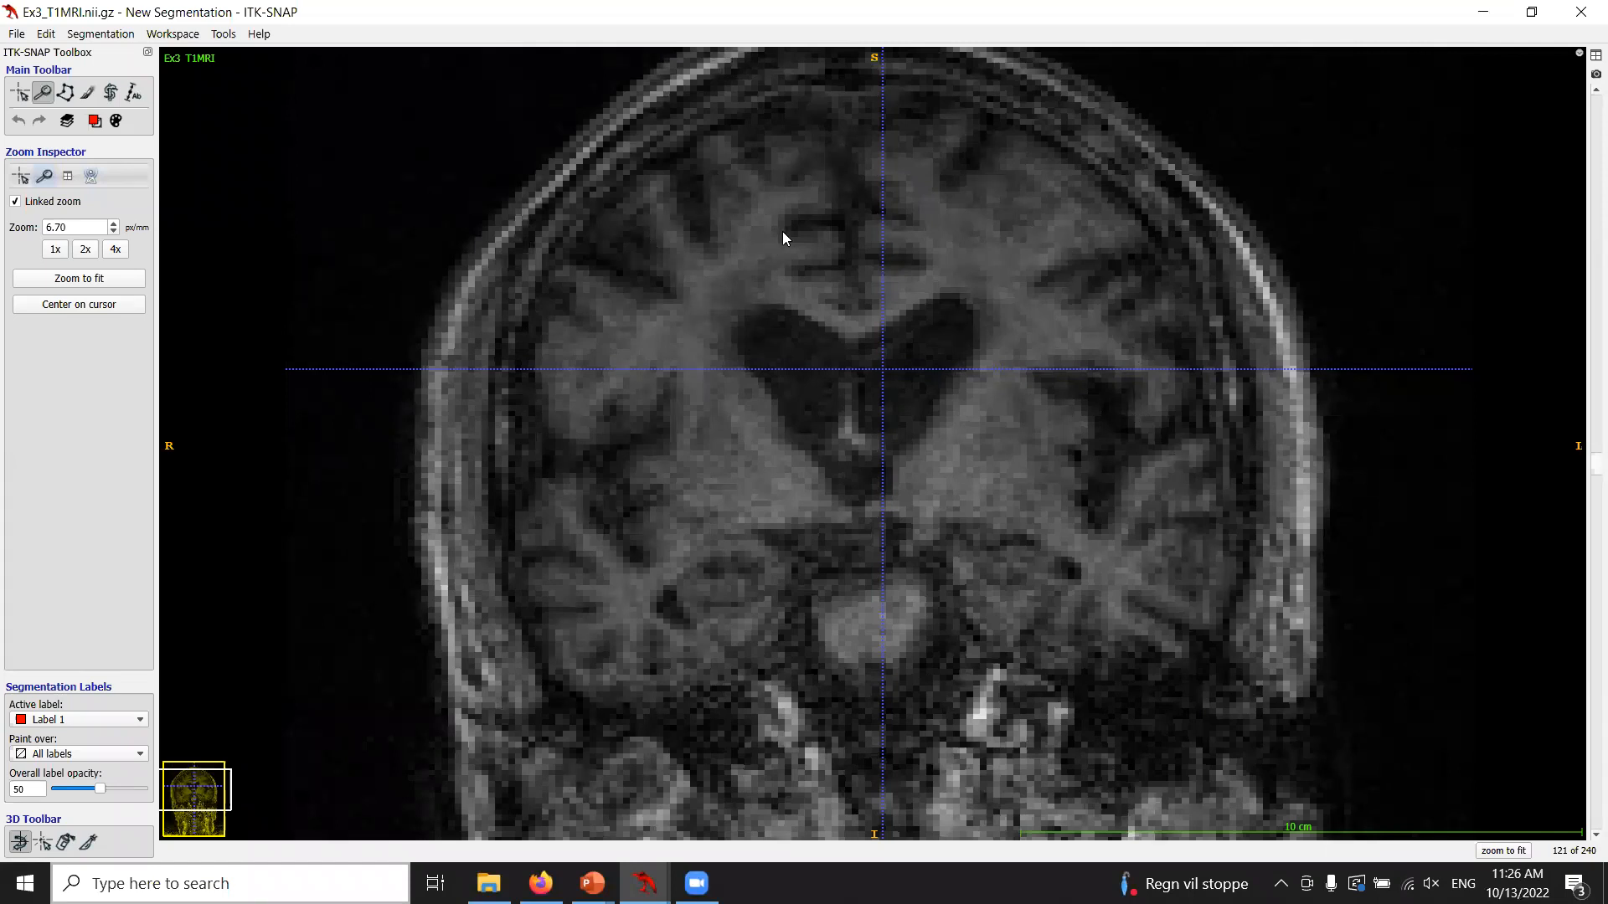
left_click_drag(1205, 652, 1205, 635)
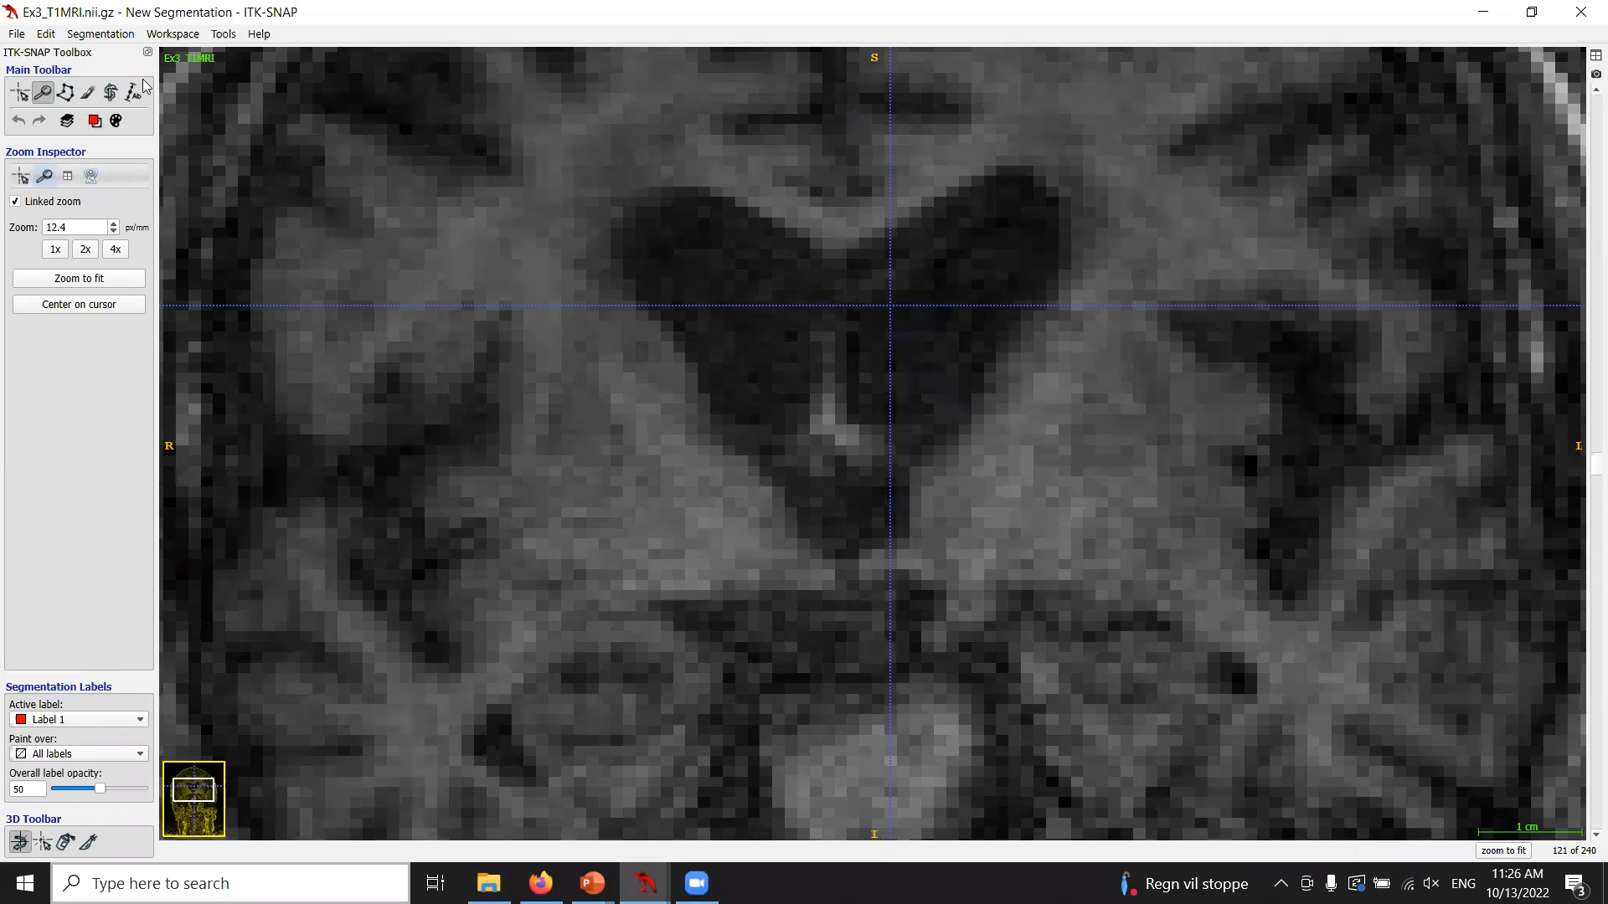
left_click_drag(1016, 597, 931, 358)
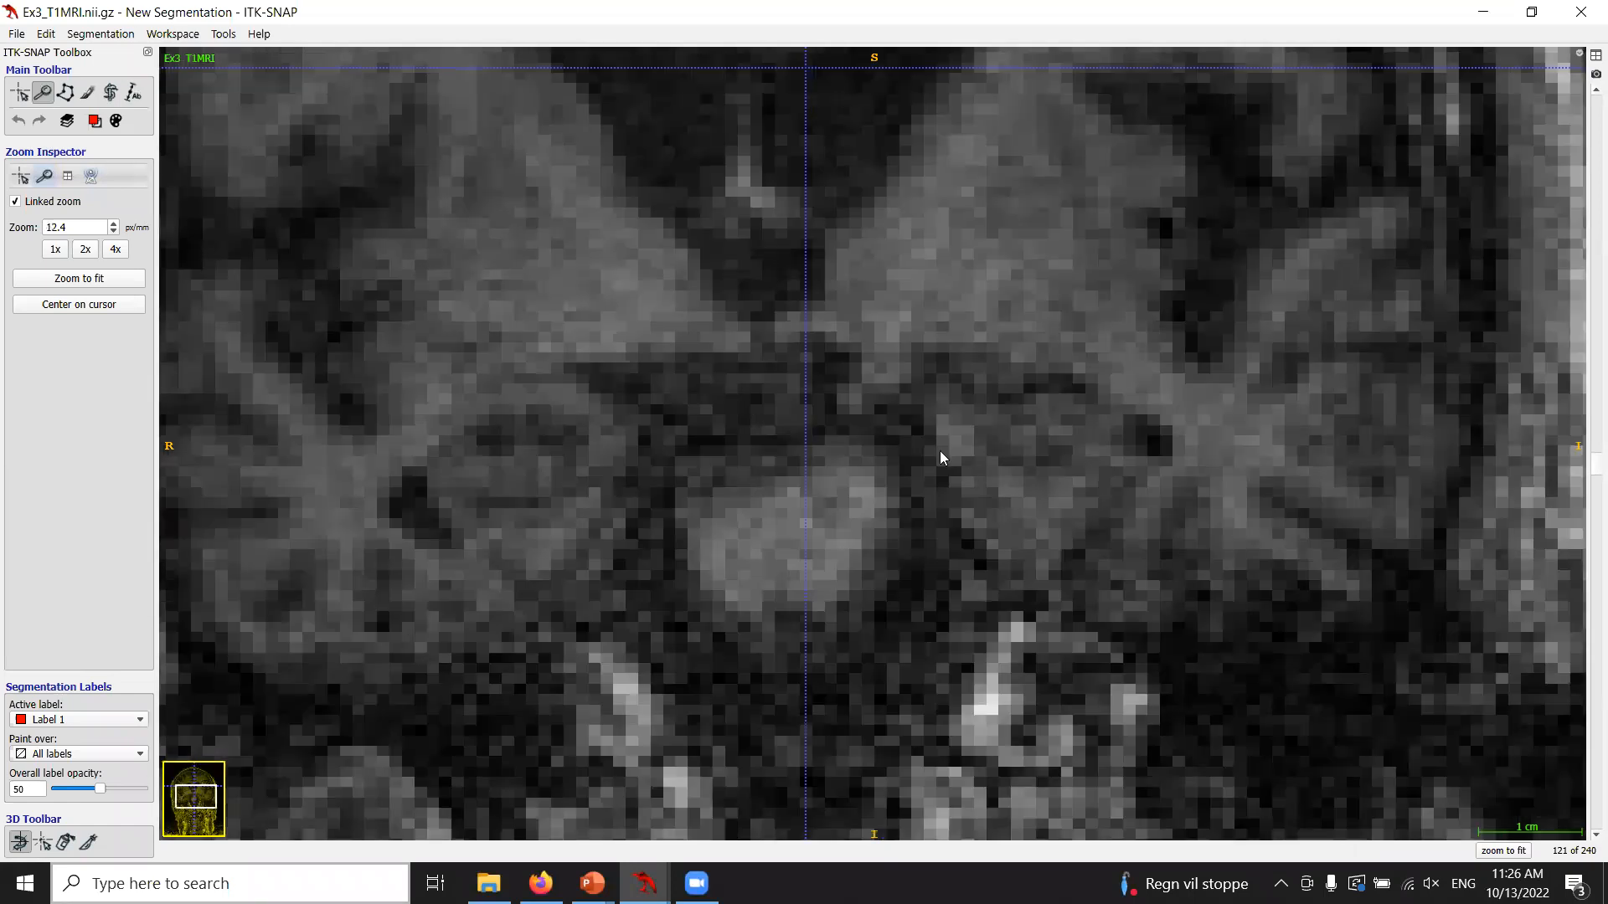
Select the polygon tool, outline the left hippocampus with a smooth curve, close the polygon and accept it.
left_click(66, 92)
left_click(995, 481)
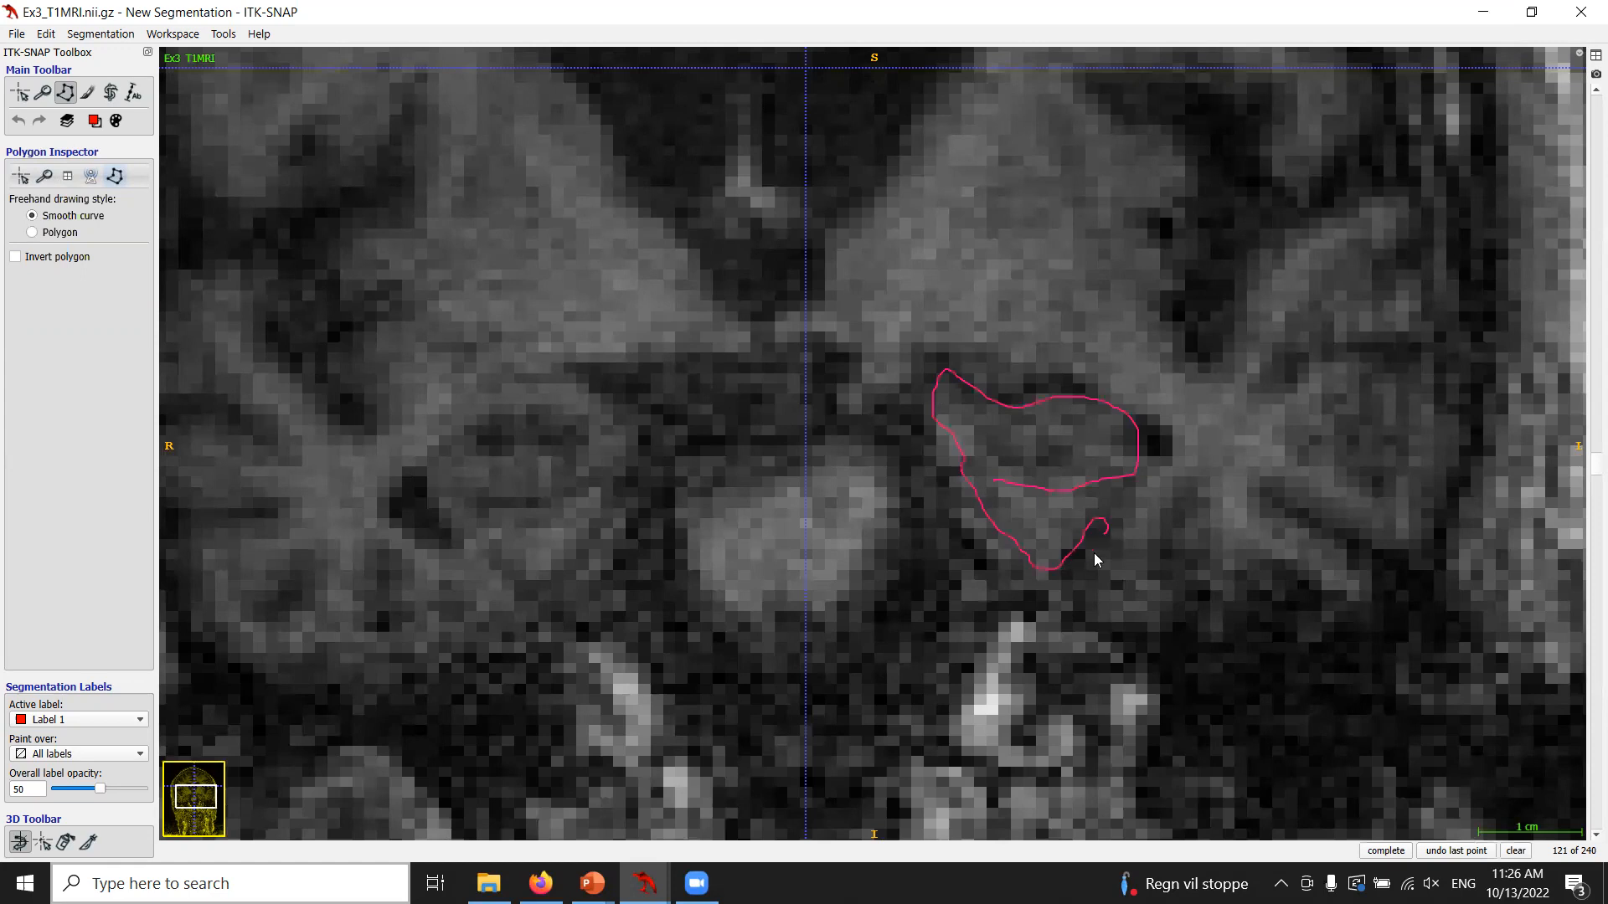
mouse_move(1194, 513)
left_mouse_down()
mouse_move(1182, 467)
mouse_move(1155, 552)
left_mouse_up()
right_click(995, 479)
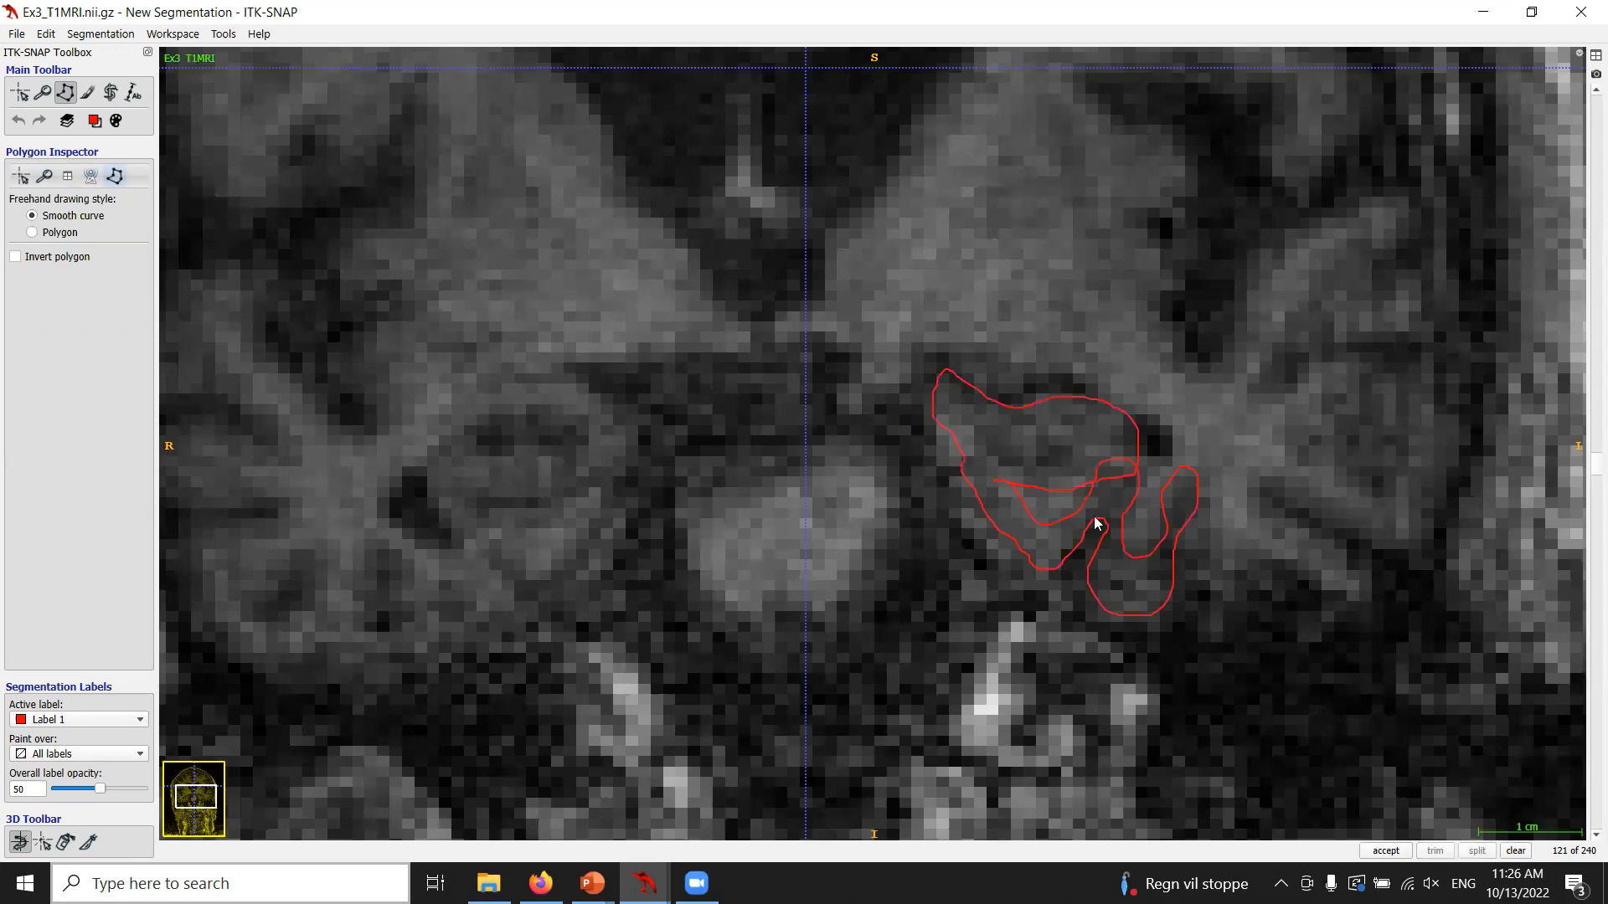
left_click(1386, 851)
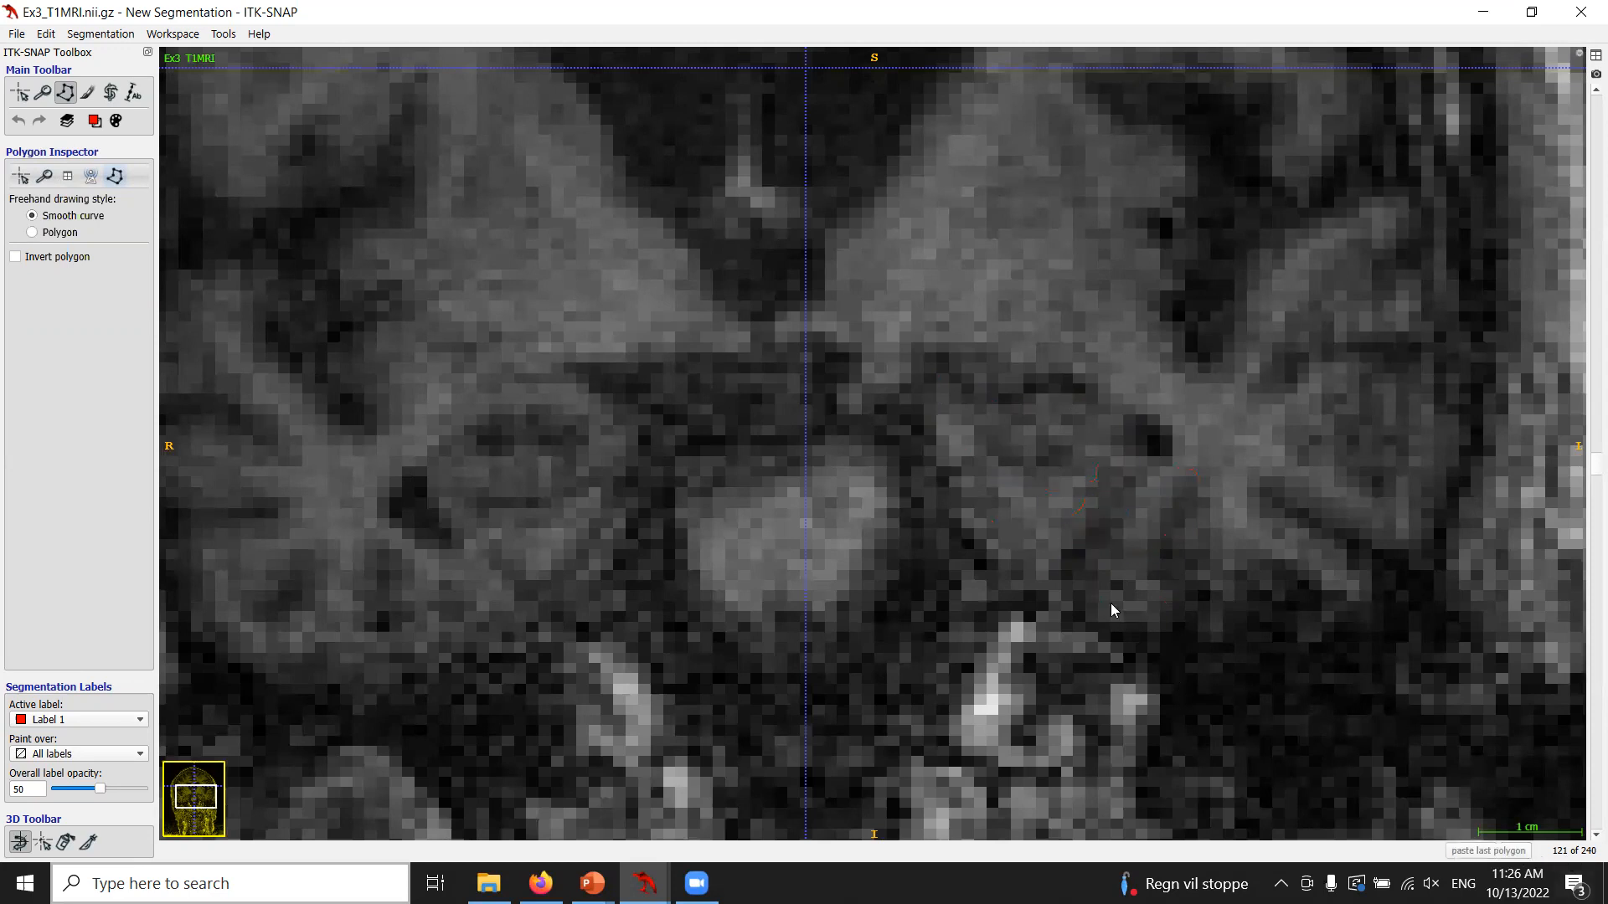
Move to another coronal slice, trace an outline around the left hippocampus and clear it.
scroll(1112, 603, "up", 2)
scroll(1116, 612, "up", 1)
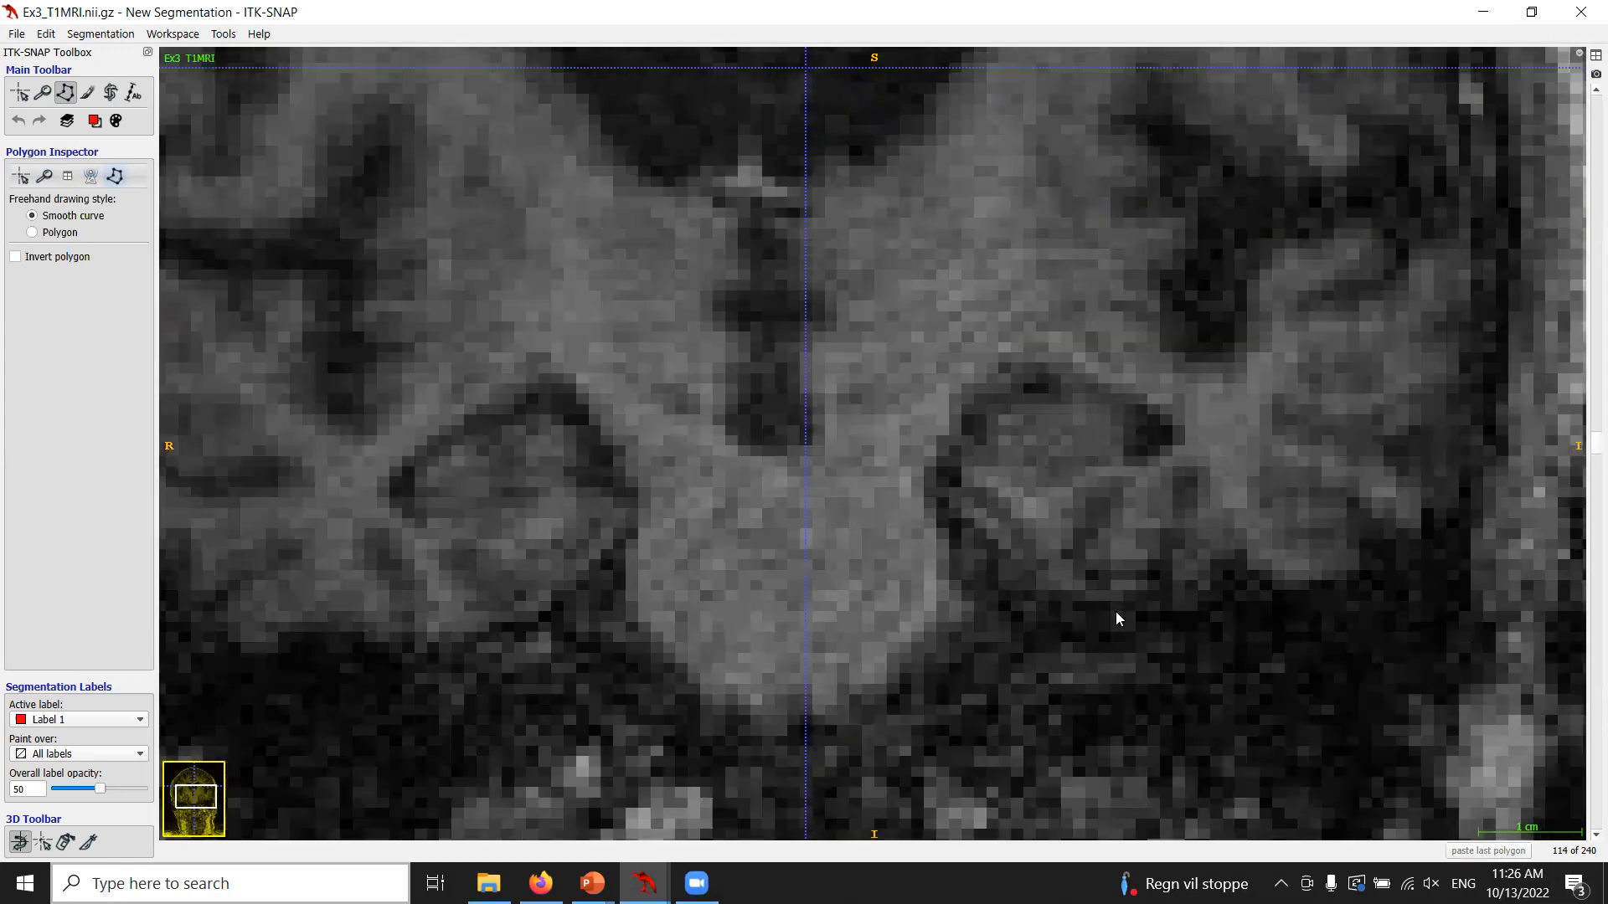
scroll(1116, 613, "up", 3)
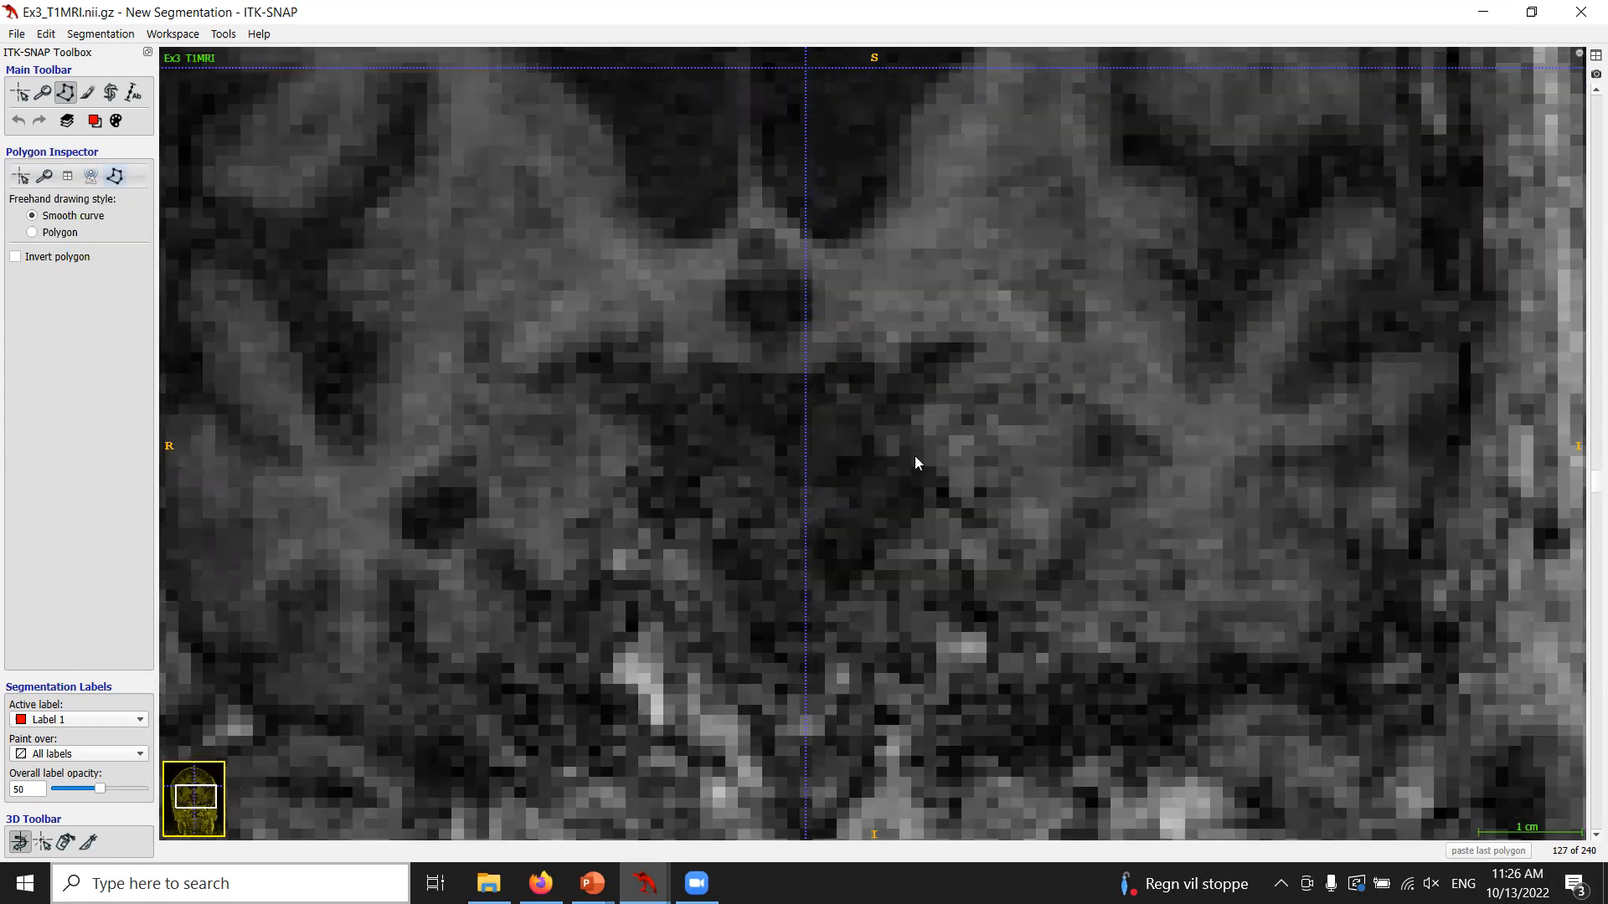
mouse_move(1070, 598)
left_mouse_down()
mouse_move(922, 347)
mouse_move(1170, 467)
left_mouse_up()
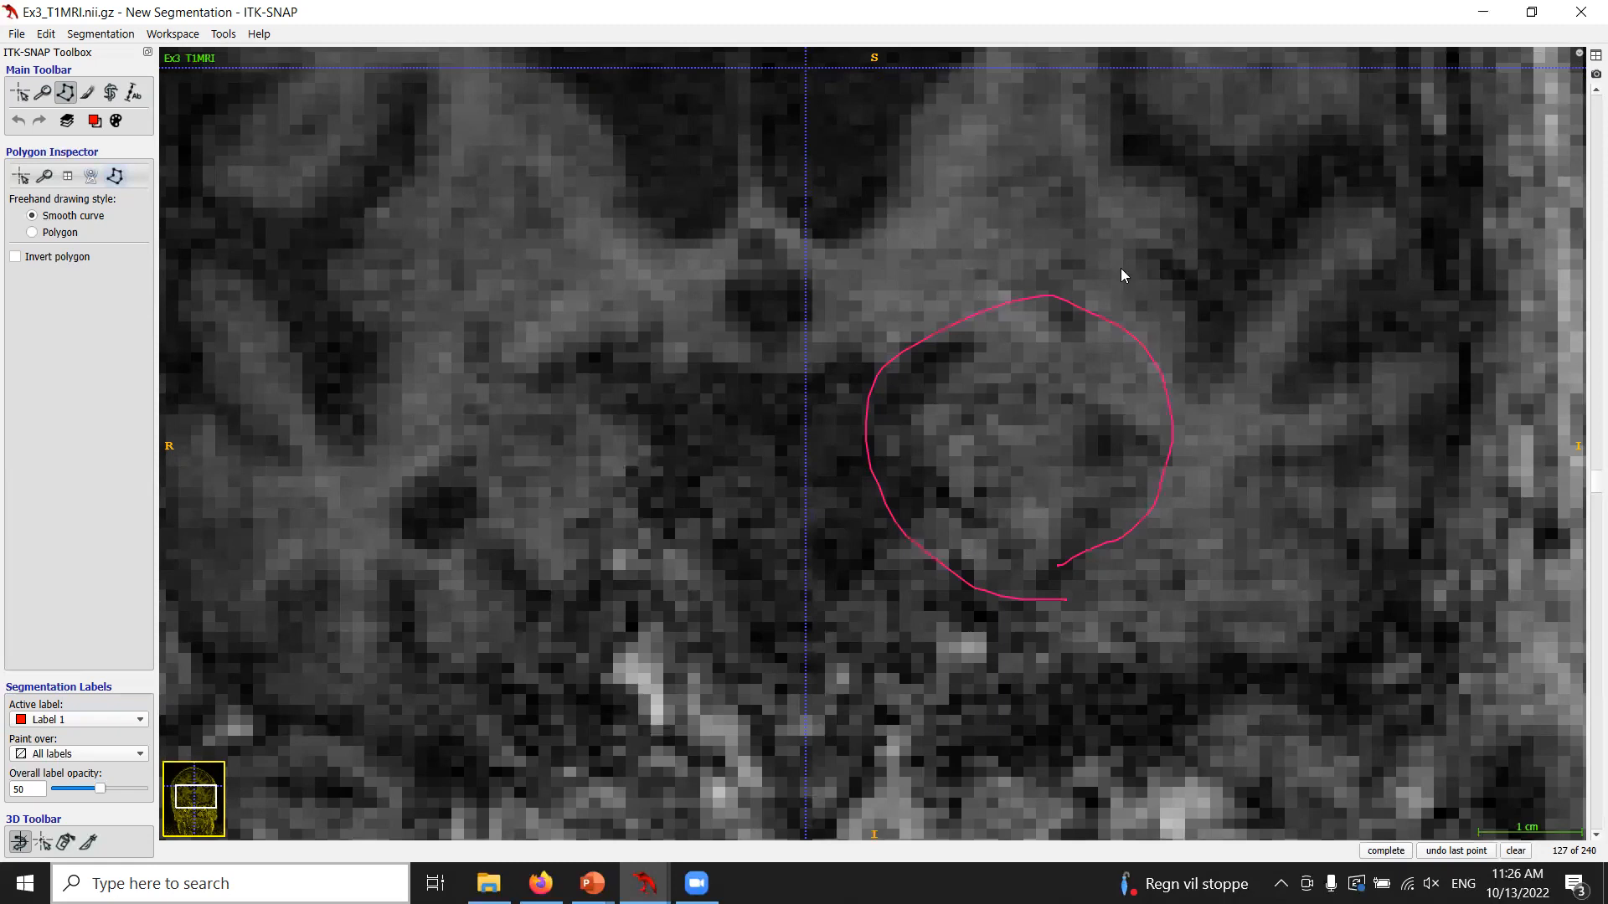
left_click(1516, 851)
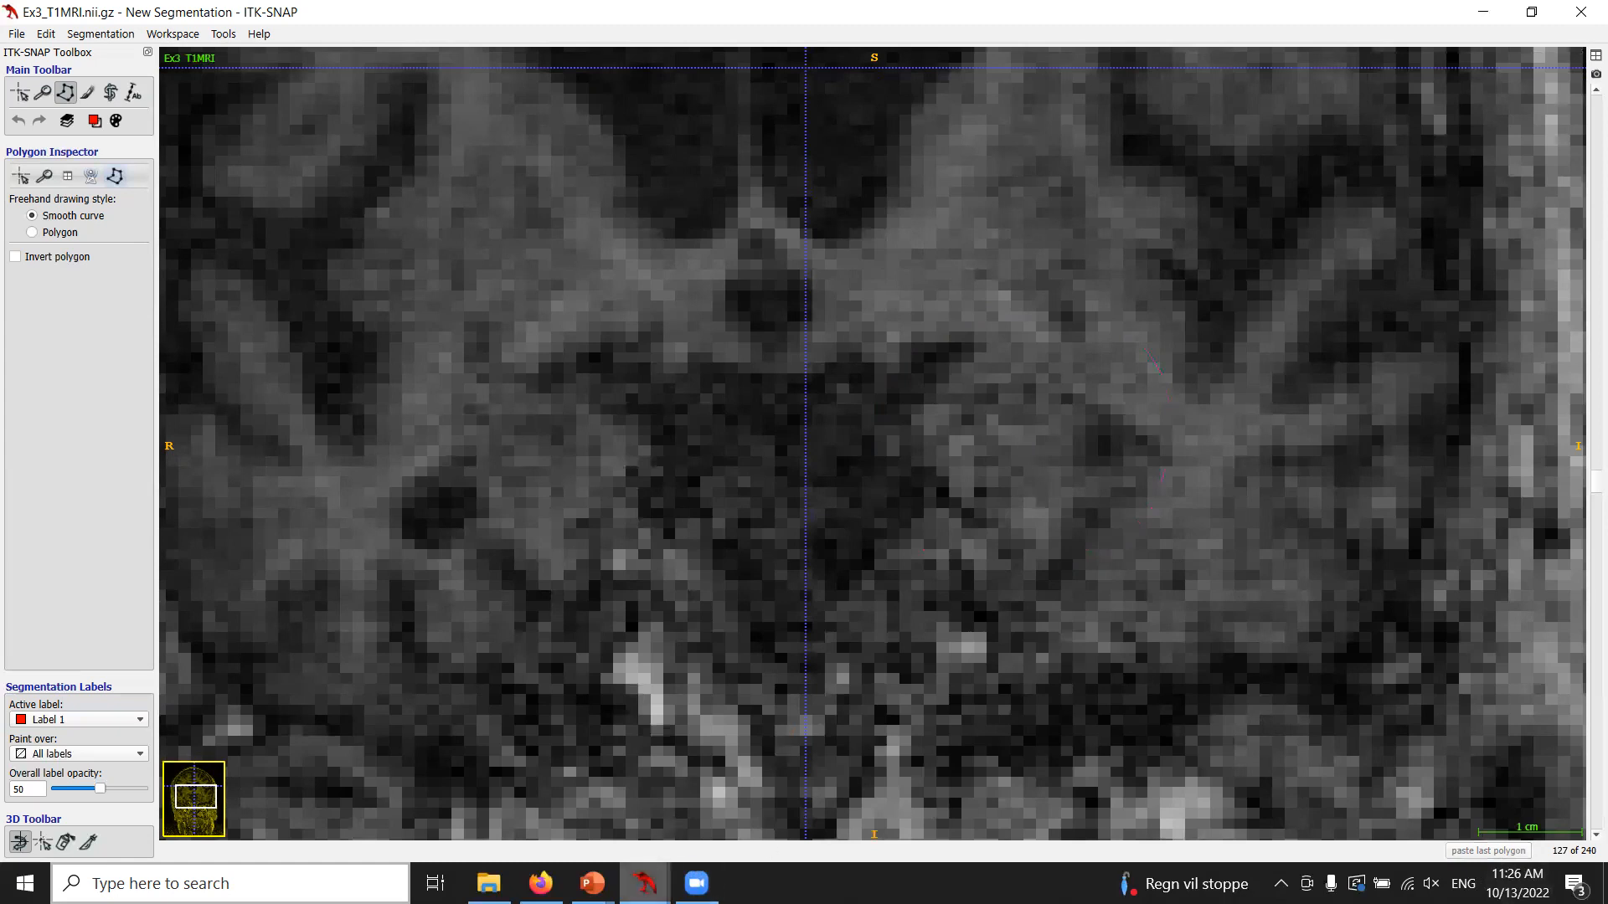
Switch to the PowerPoint presentation and advance to the next slide on T1-ASHS labels.
left_click(592, 884)
left_click(576, 839)
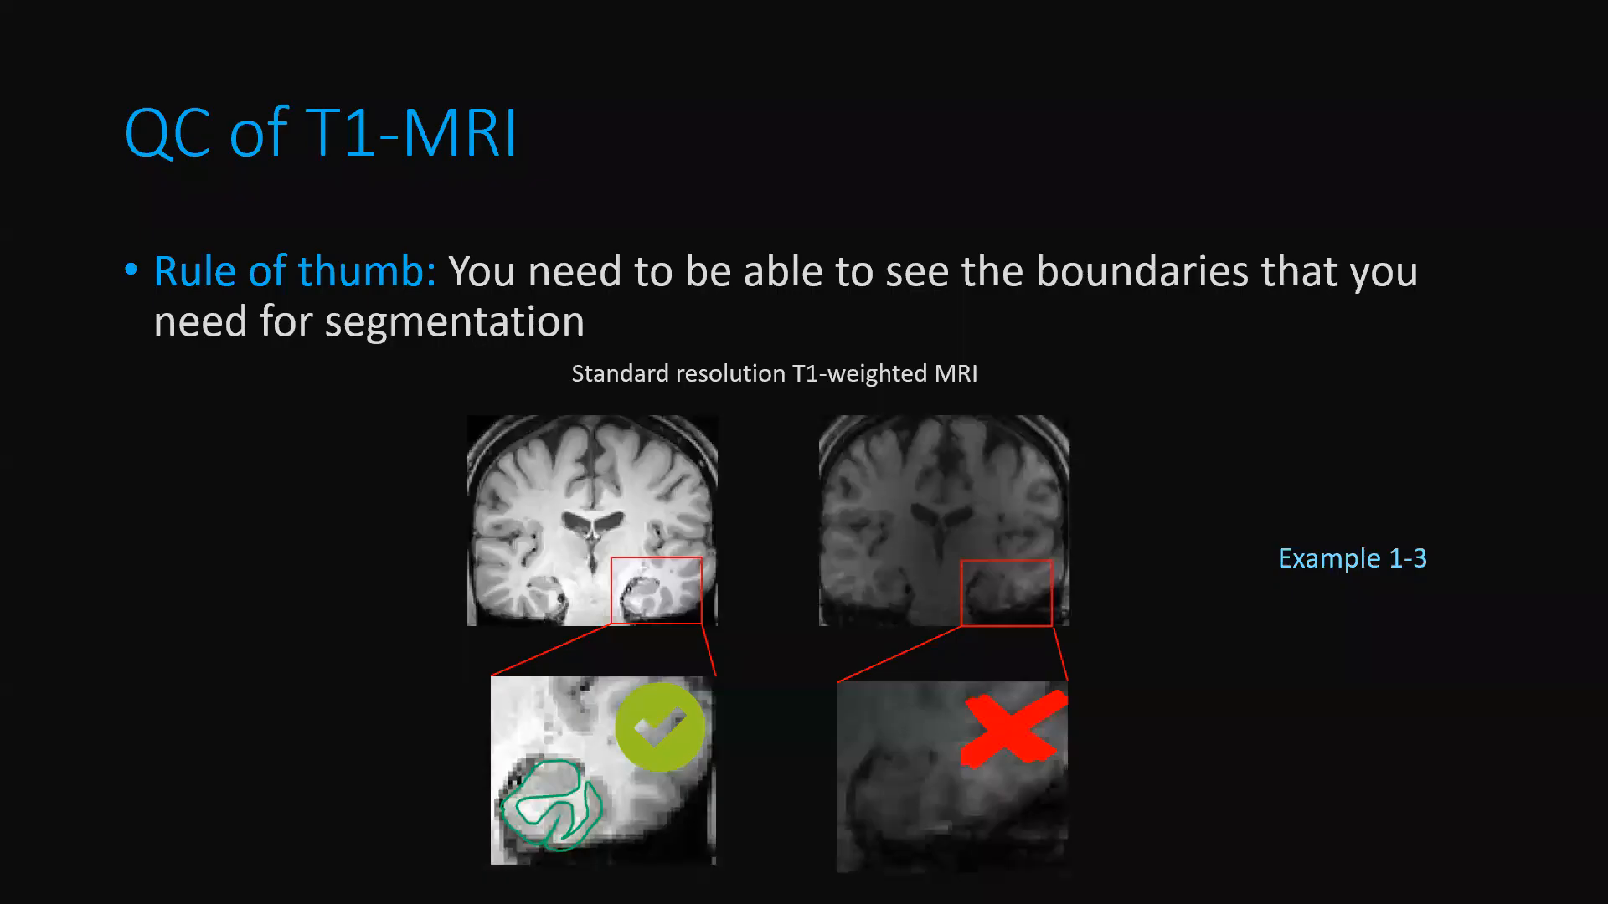
left_click(369, 502)
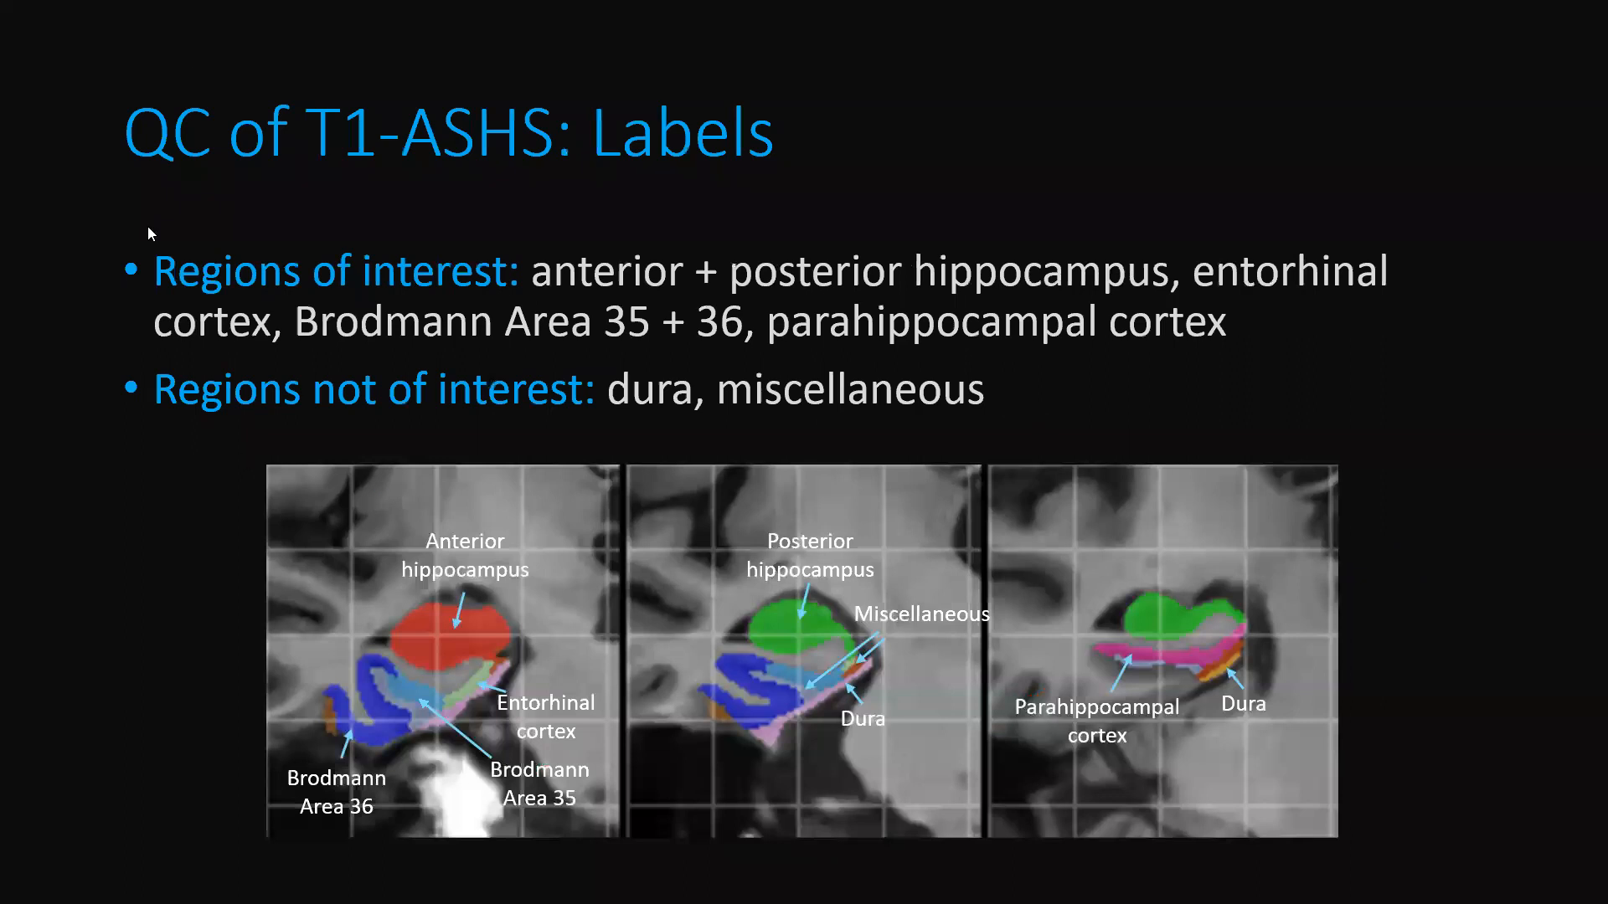
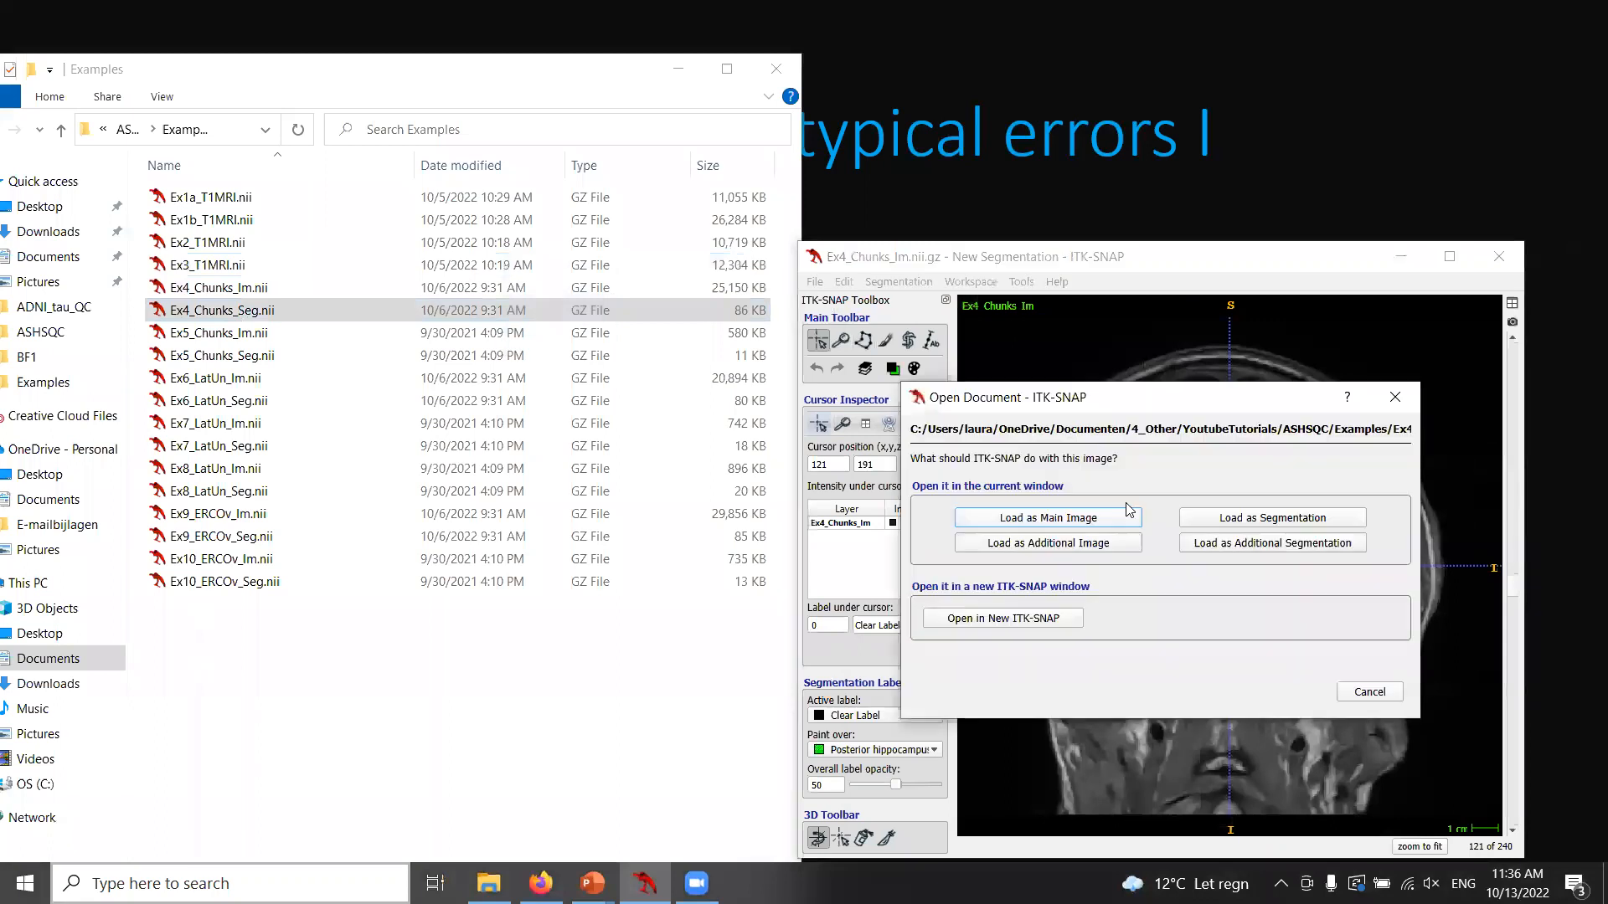
Maximize the window, switch to the four-panel layout and update the 3D rendering of the Ex4 segmentation.
left_click(1450, 256)
scroll(828, 611, "up", 10)
scroll(833, 607, "down", 10)
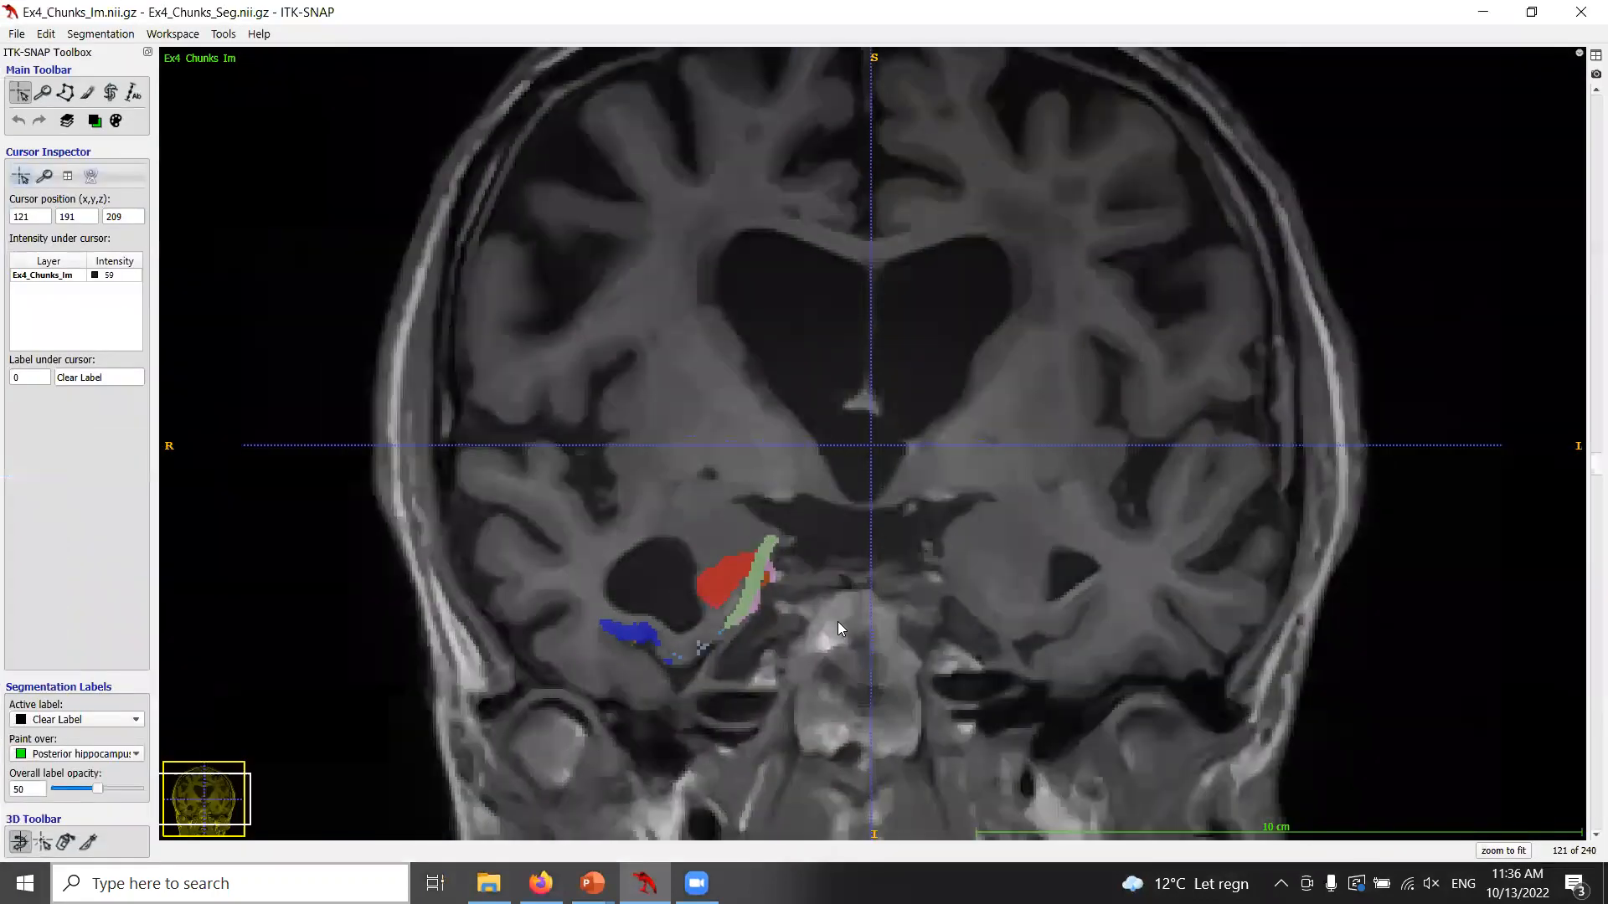
left_click(1596, 55)
left_click(1532, 12)
left_click(1219, 12)
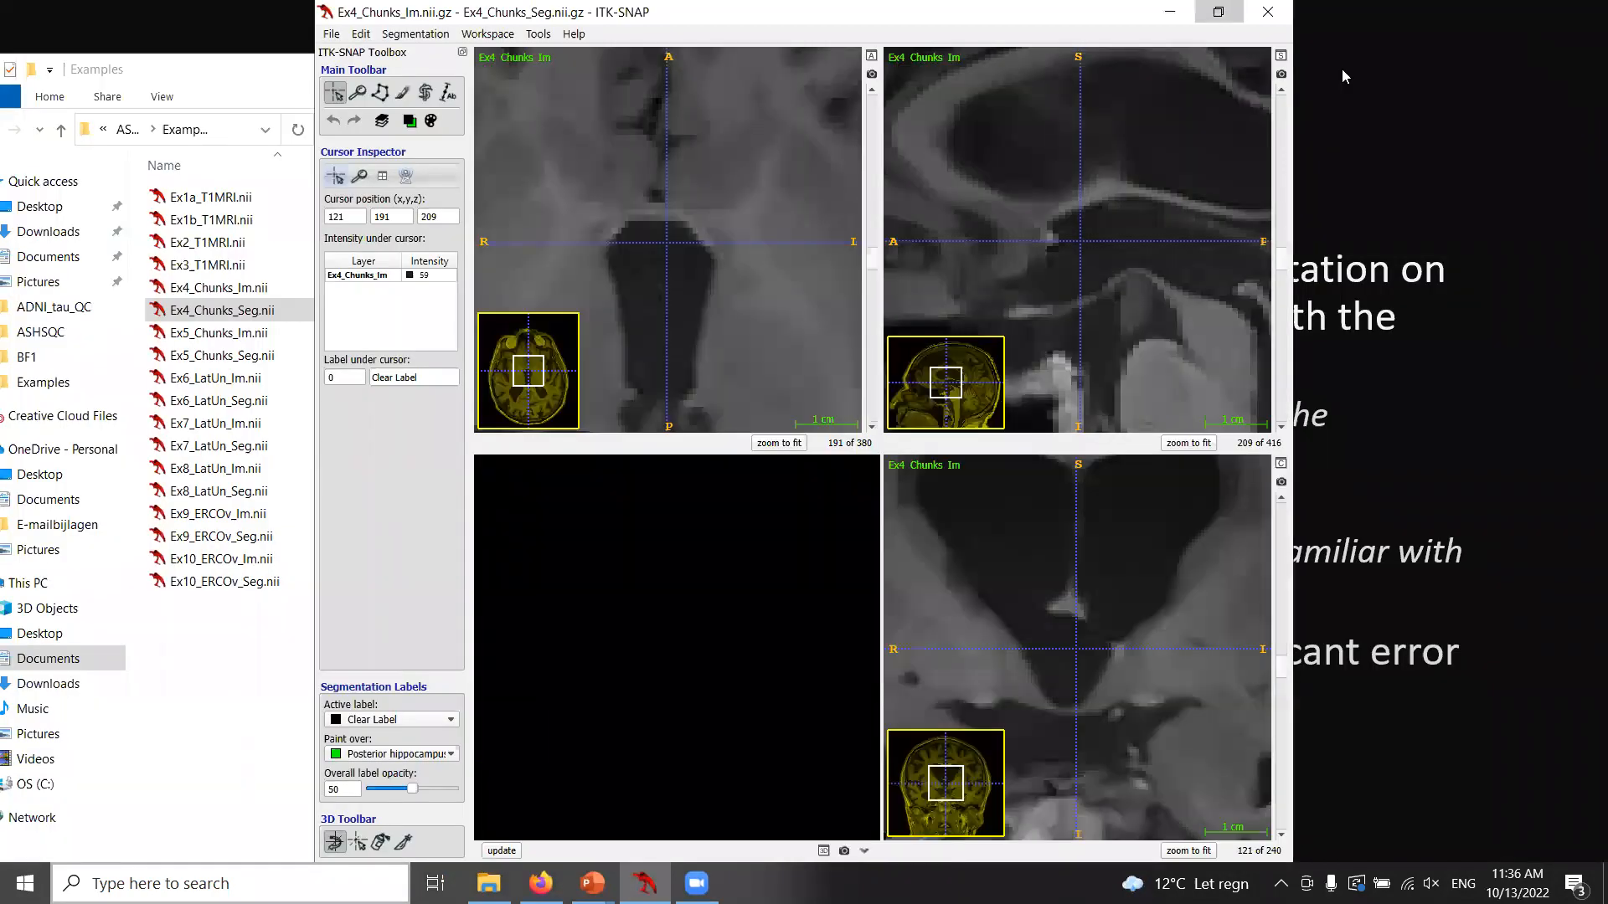
left_click(1510, 257)
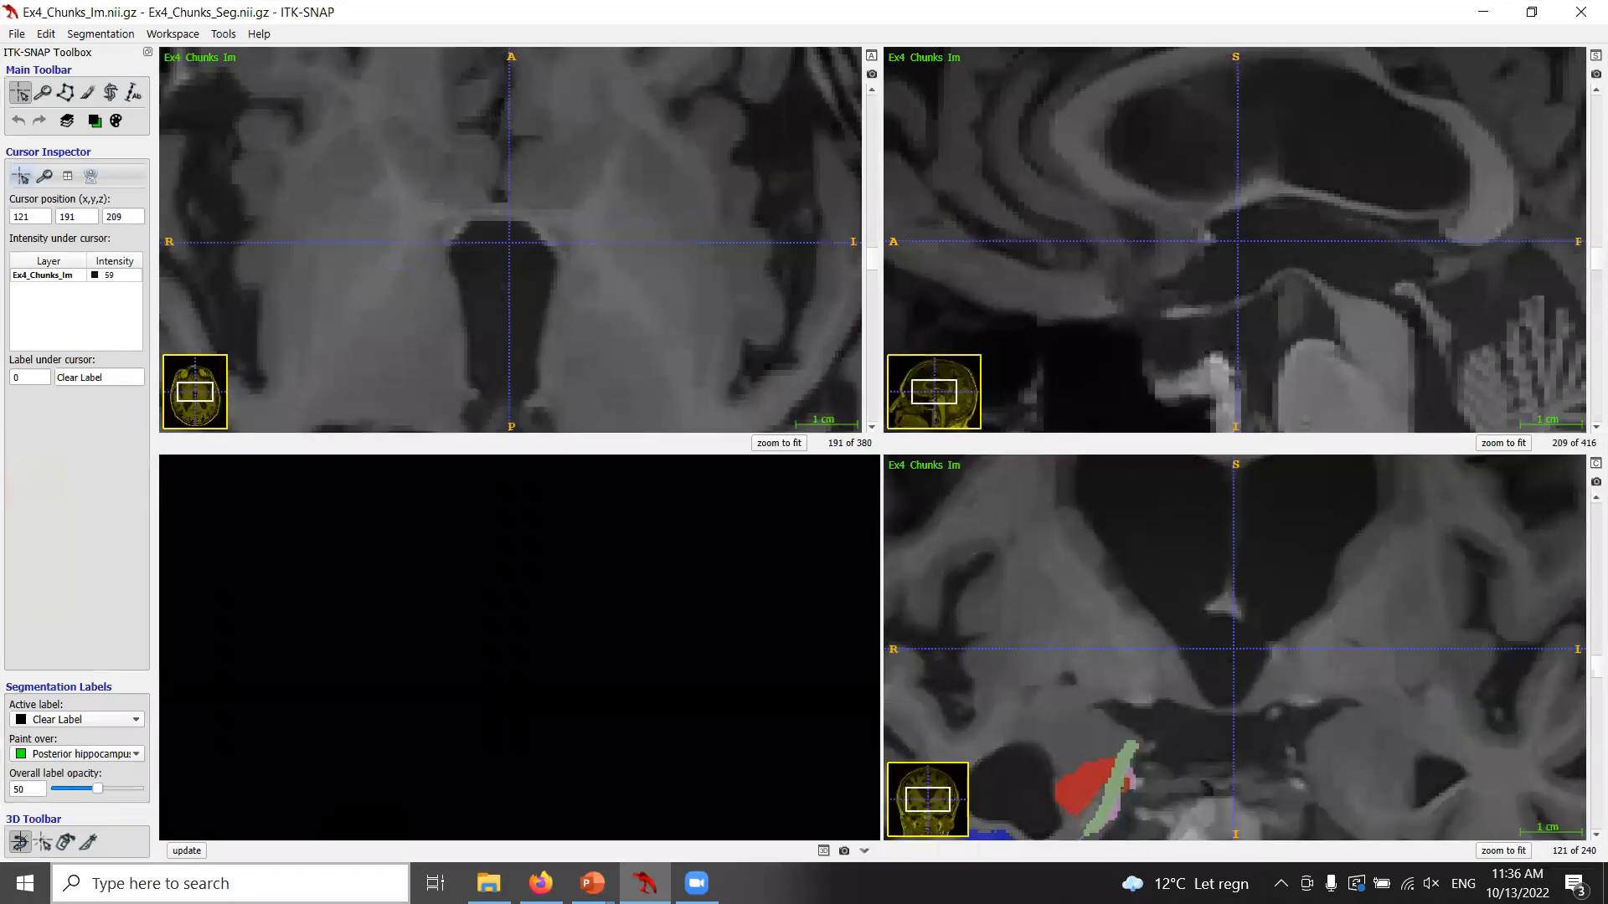
left_click(186, 852)
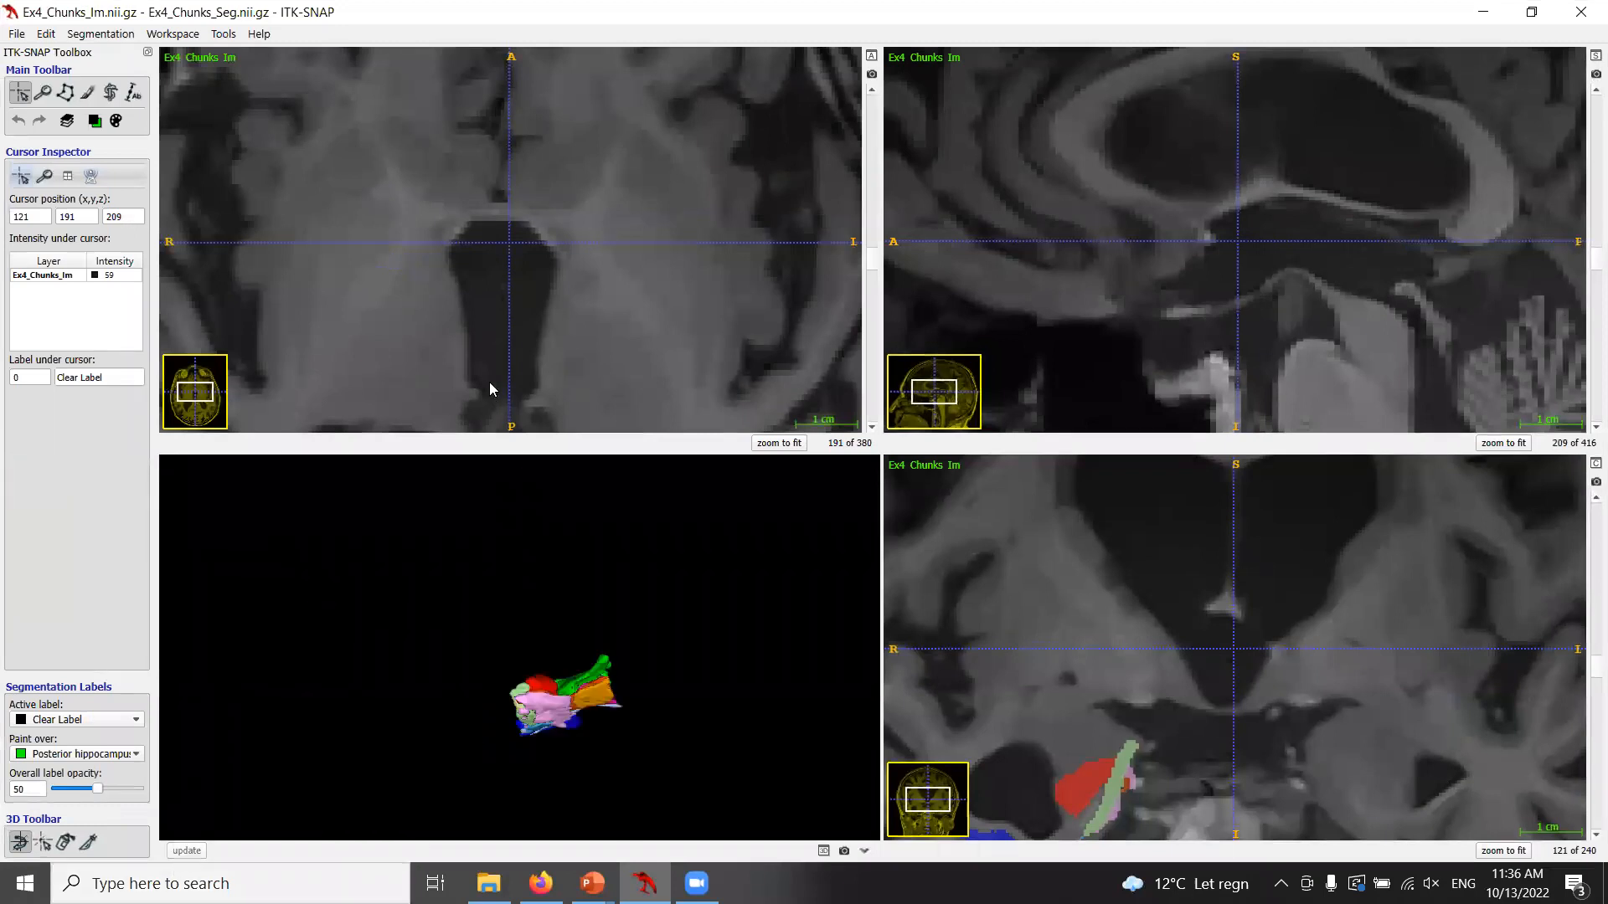
Rotate and zoom the 3D rendering to inspect the hippocampal subregion labels.
left_click(1084, 769)
left_click_drag(521, 606, 671, 571)
scroll(672, 573, "up", 3)
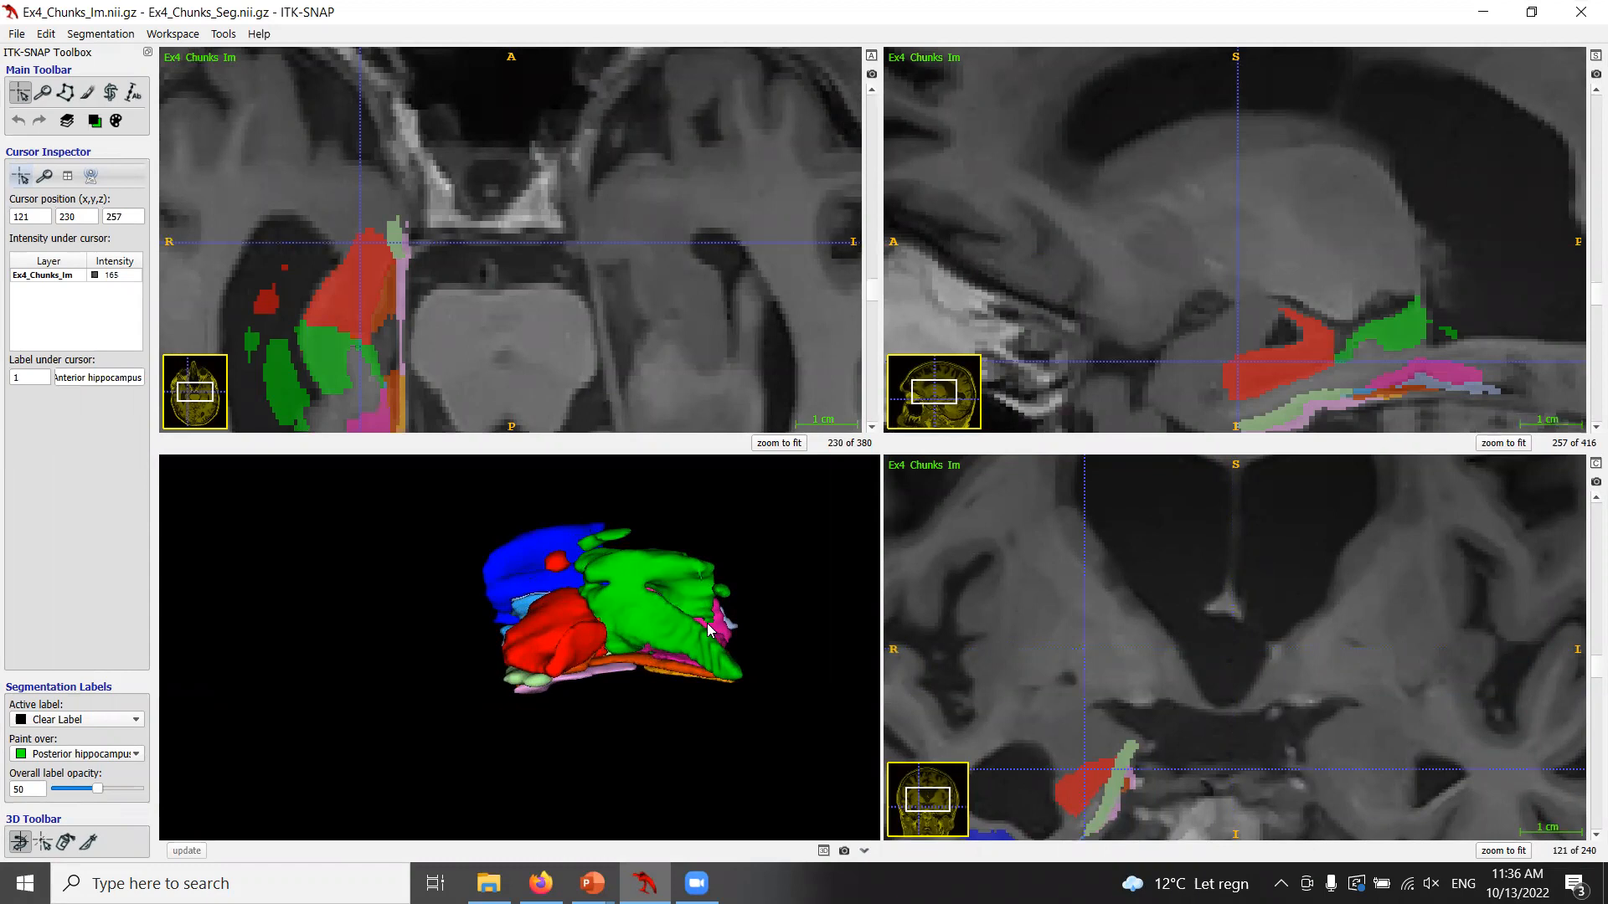
left_click_drag(618, 615, 556, 578)
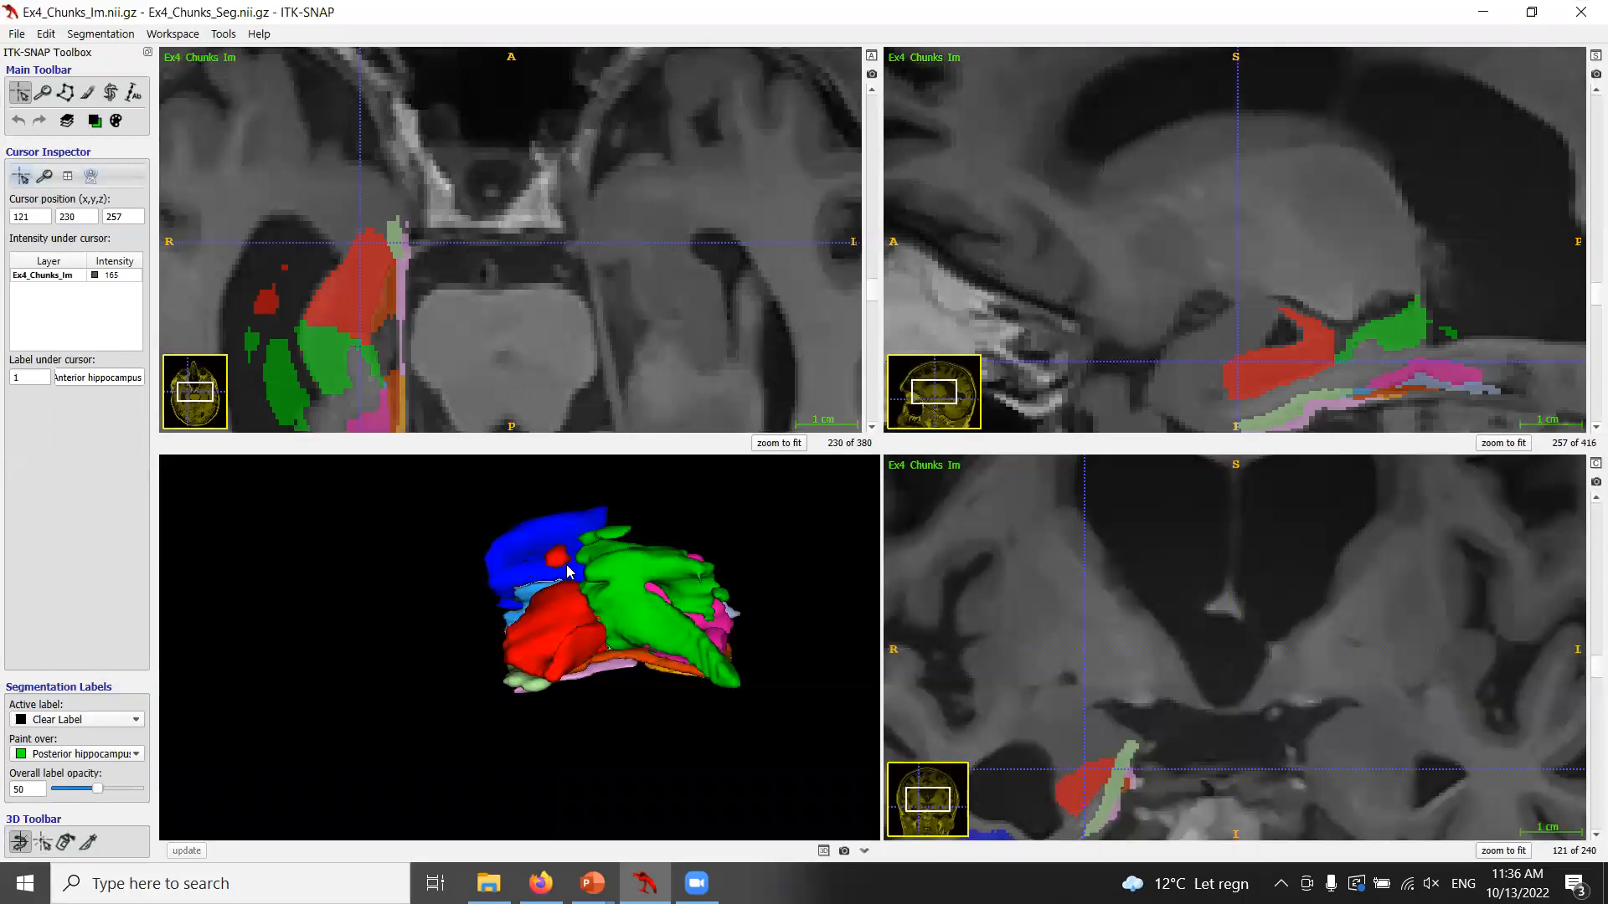
left_click_drag(792, 598, 785, 560)
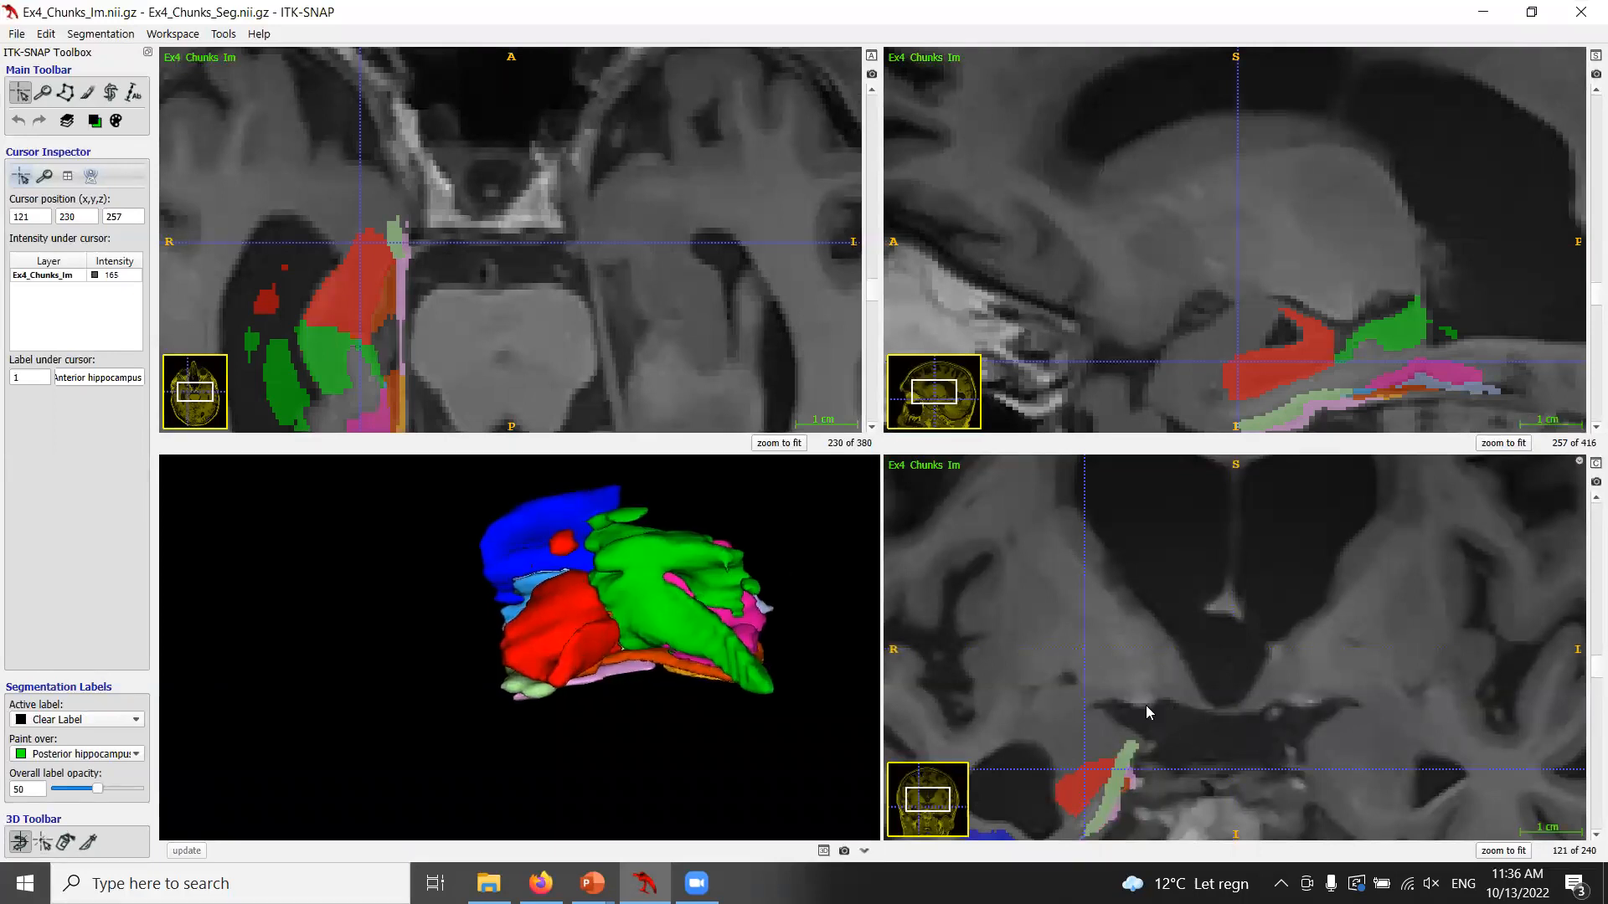
Zoom the coronal view in on the hippocampus and scroll through neighbouring slices to inspect the labels.
key("z")
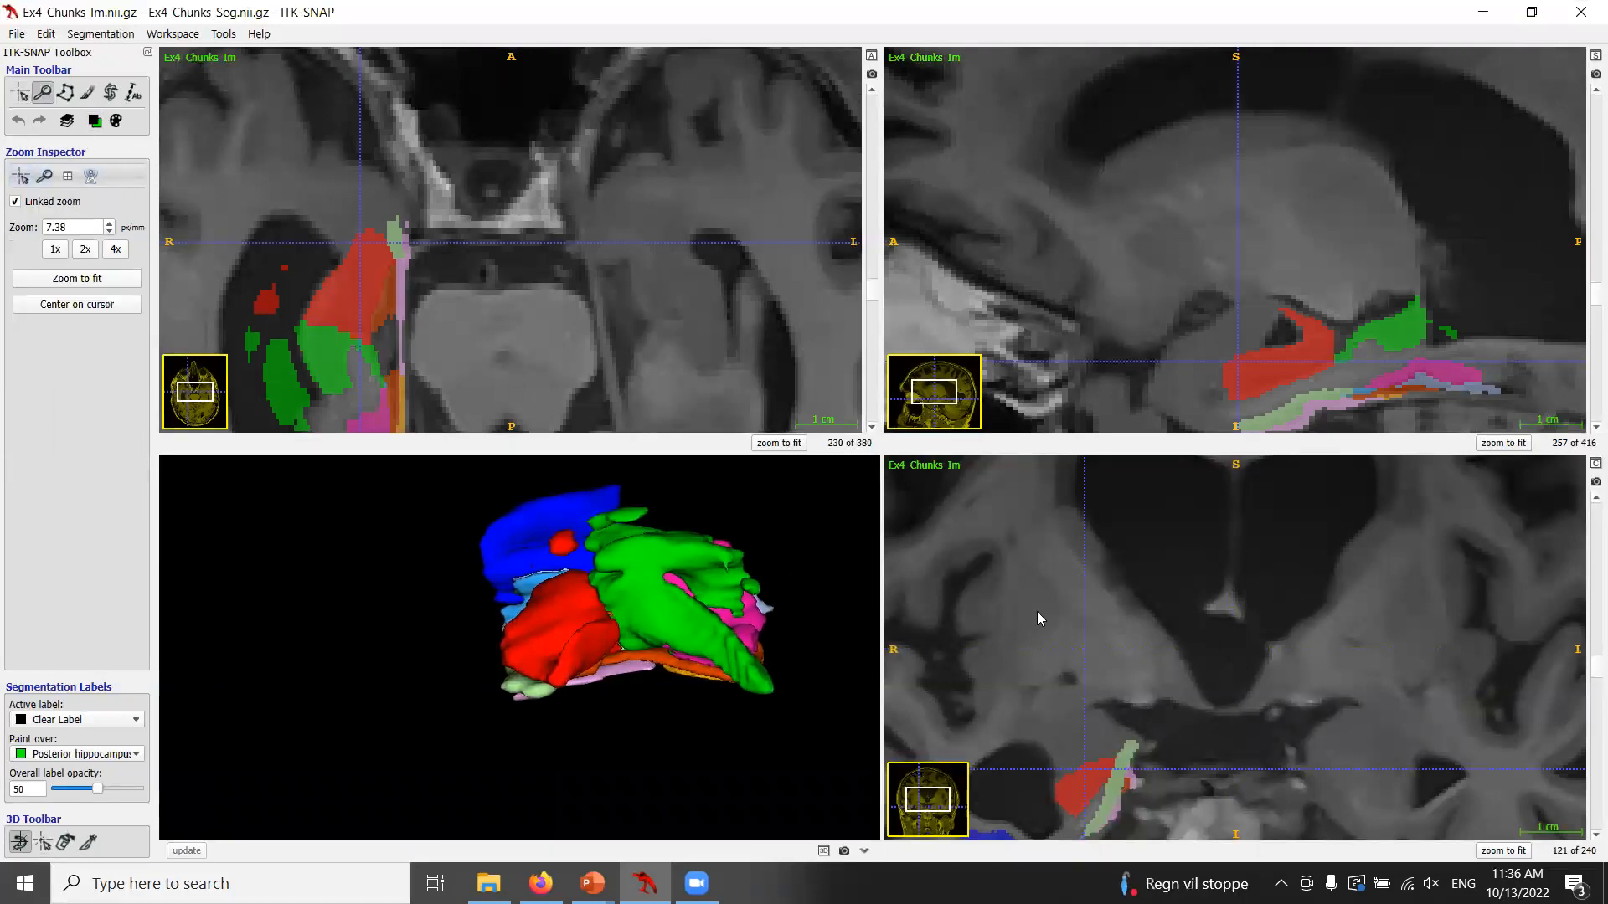
left_click_drag(1176, 506, 1203, 503)
scroll(1386, 571, "up", 4)
scroll(1387, 569, "down", 6)
scroll(1387, 567, "down", 20)
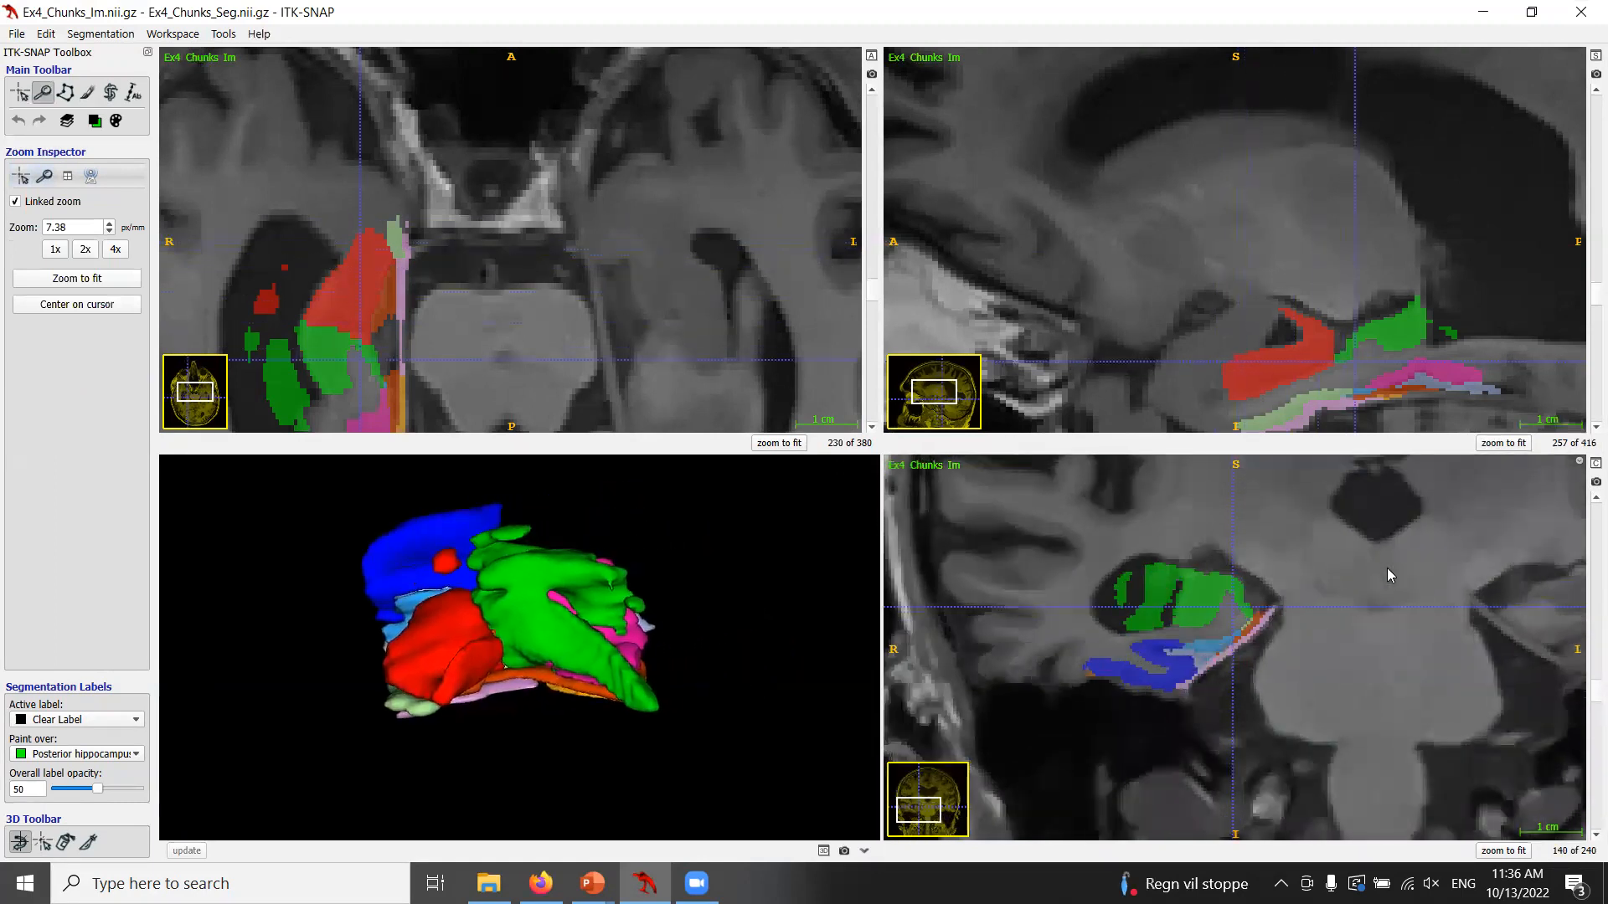
scroll(1387, 568, "down", 15)
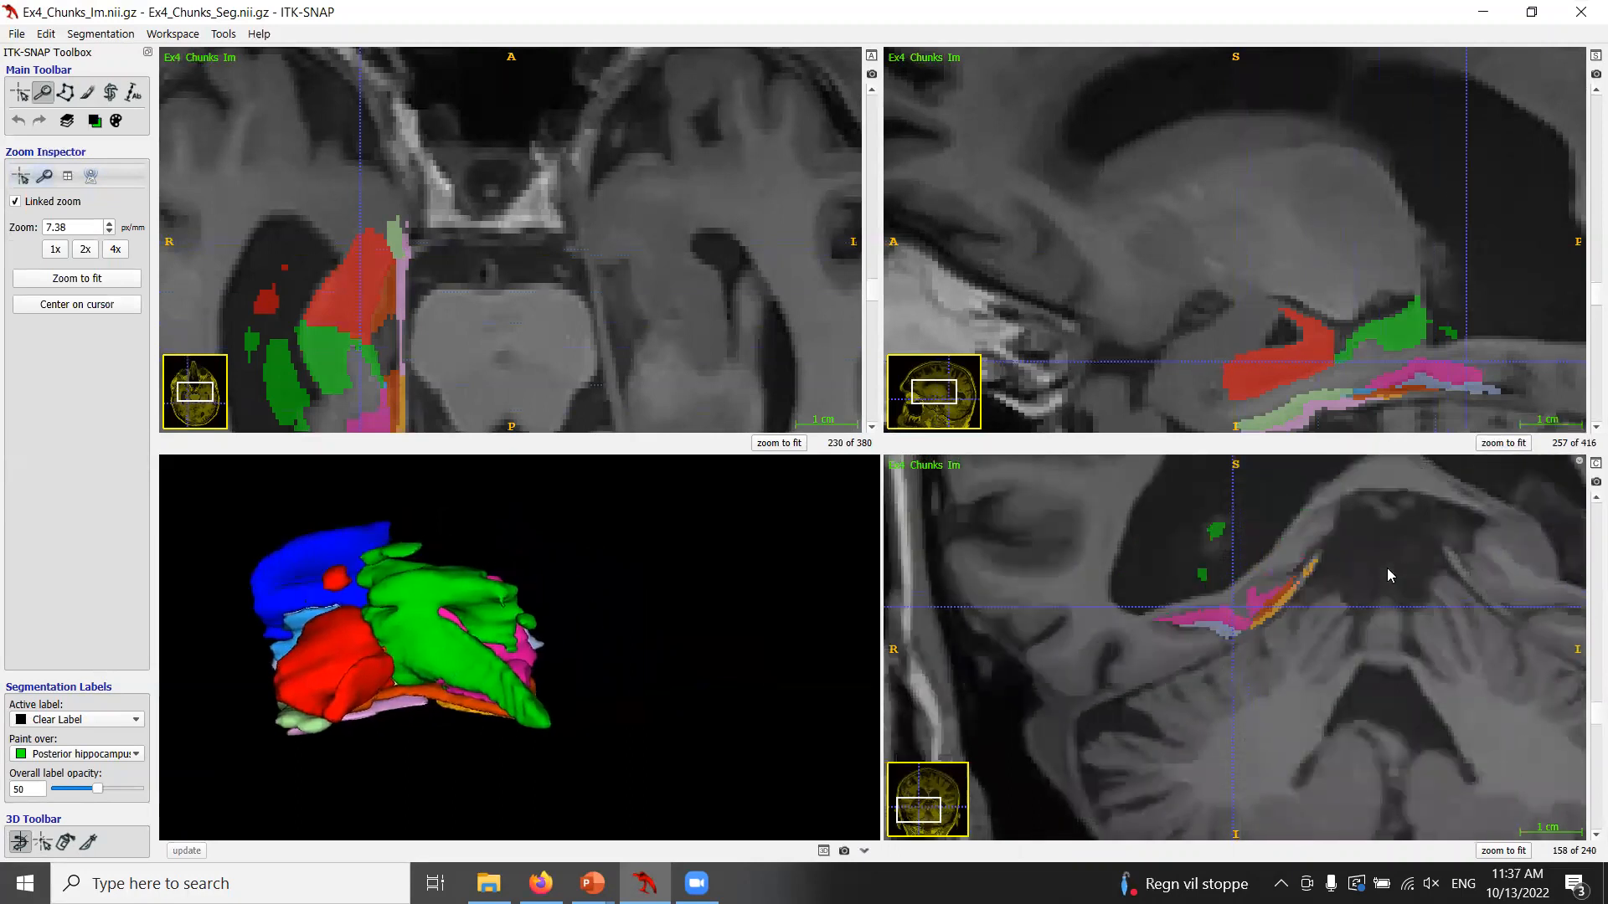
scroll(1387, 568, "up", 20)
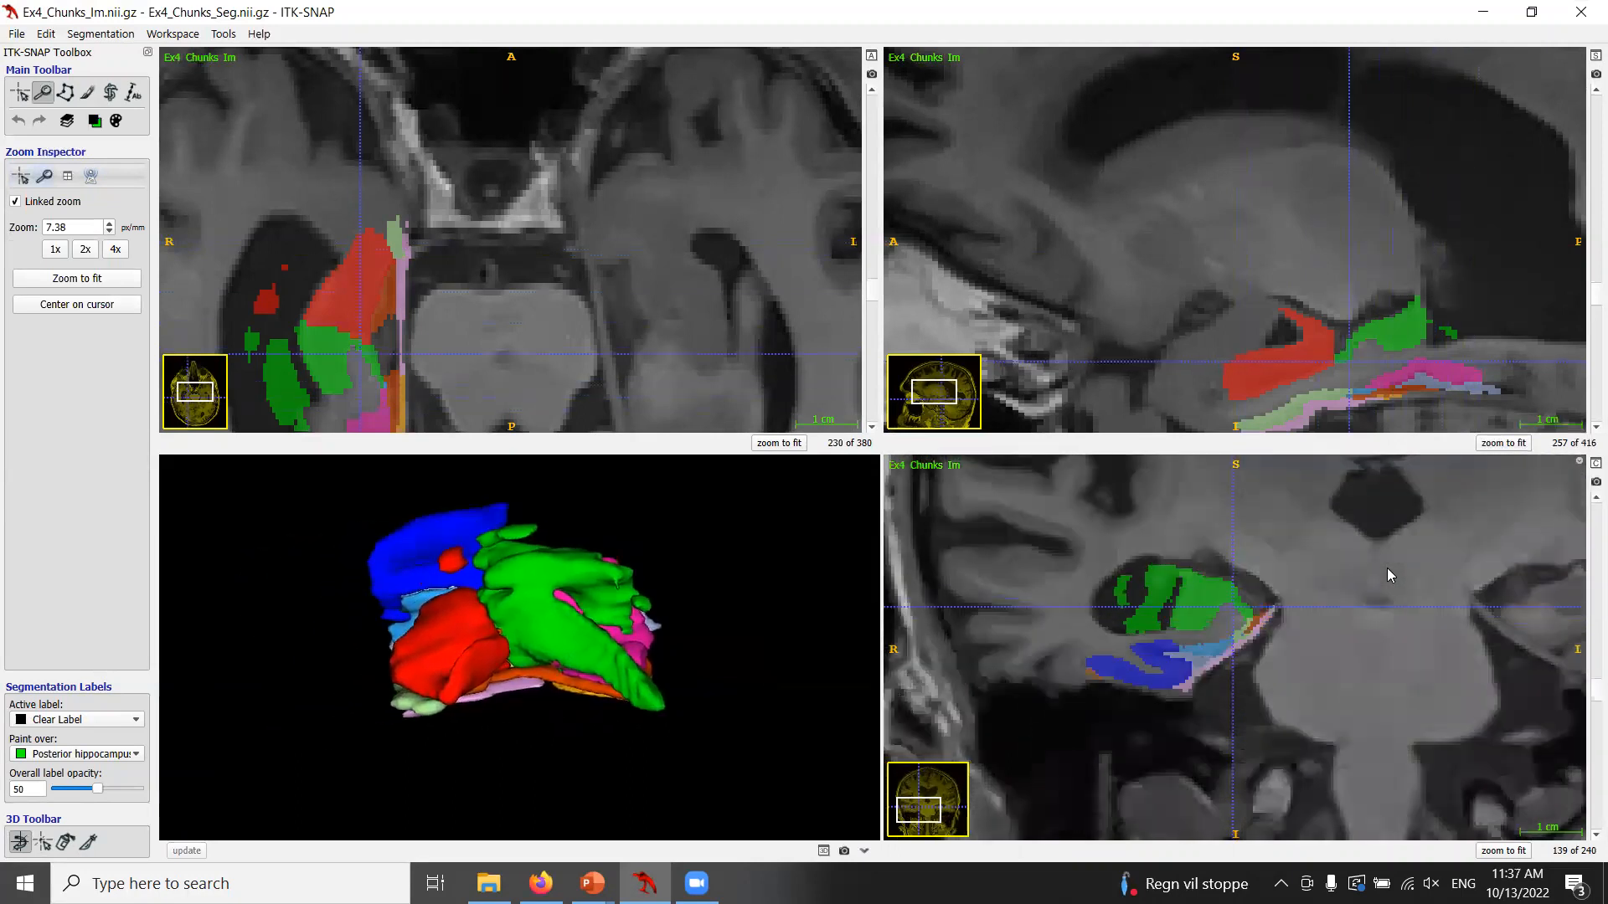
scroll(1383, 574, "up", 4)
left_click(1596, 463)
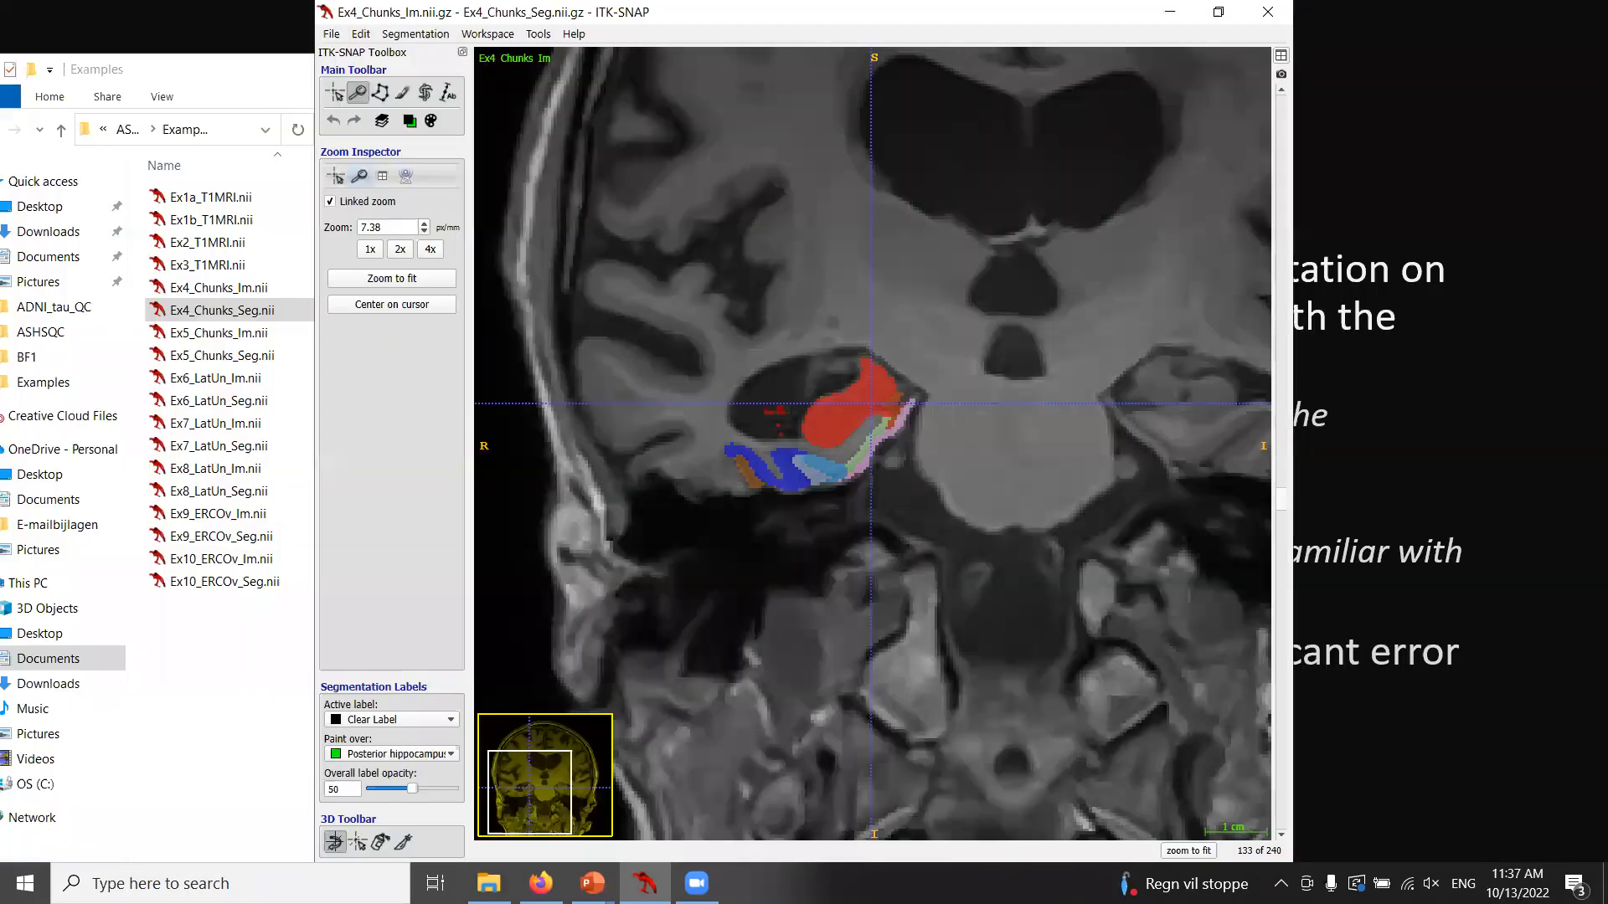
left_click(1218, 12)
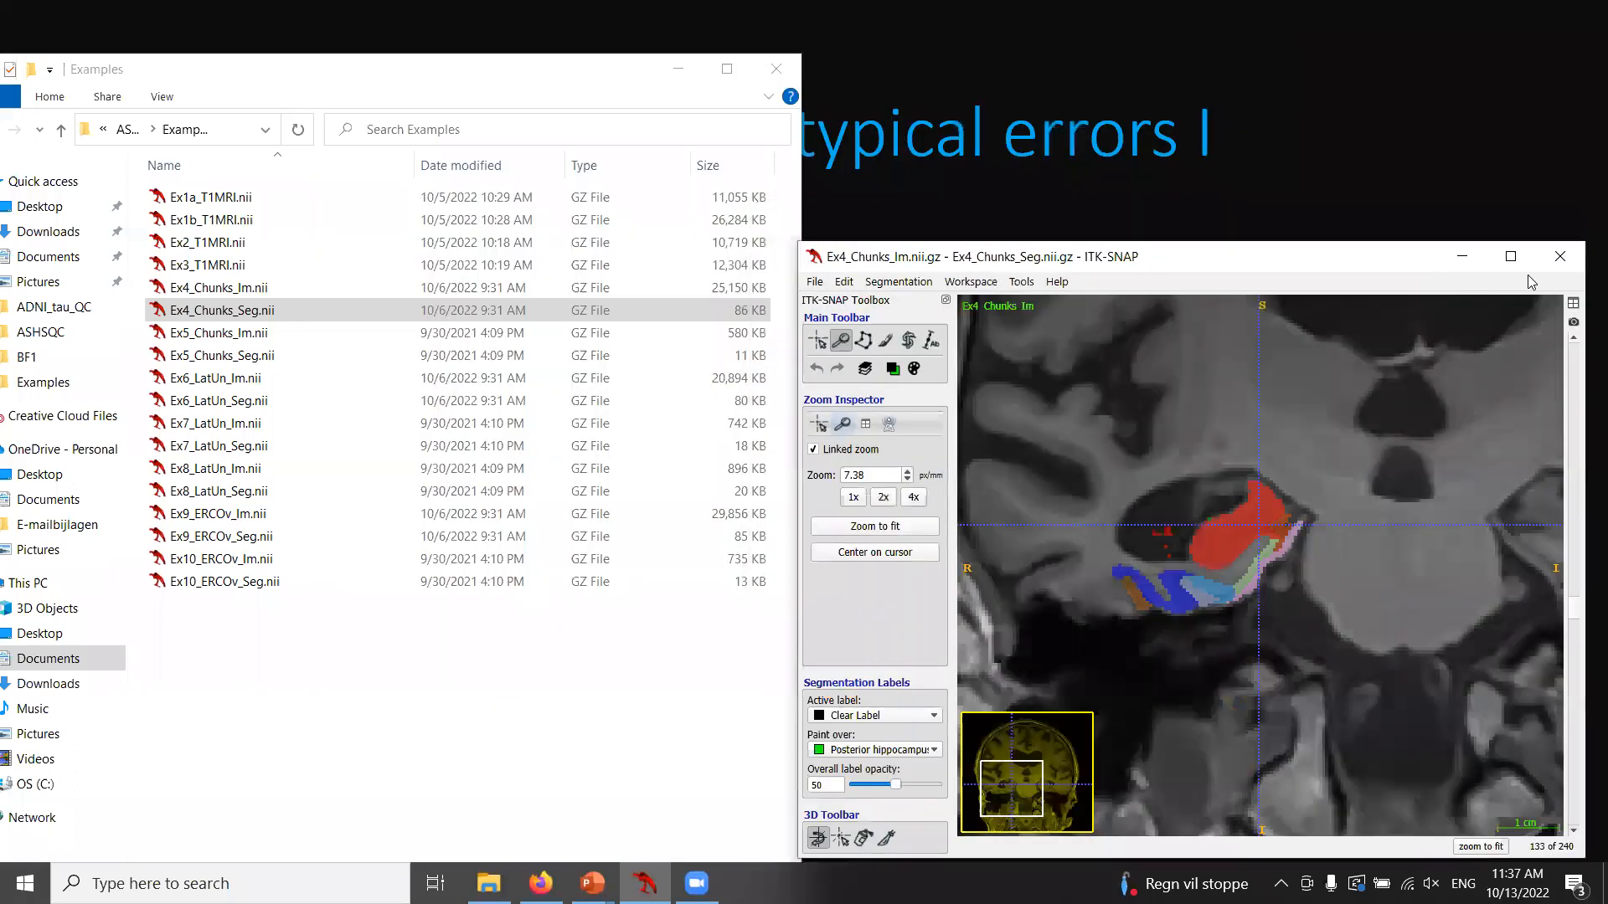
left_click(1508, 262)
left_click_drag(932, 557, 918, 524)
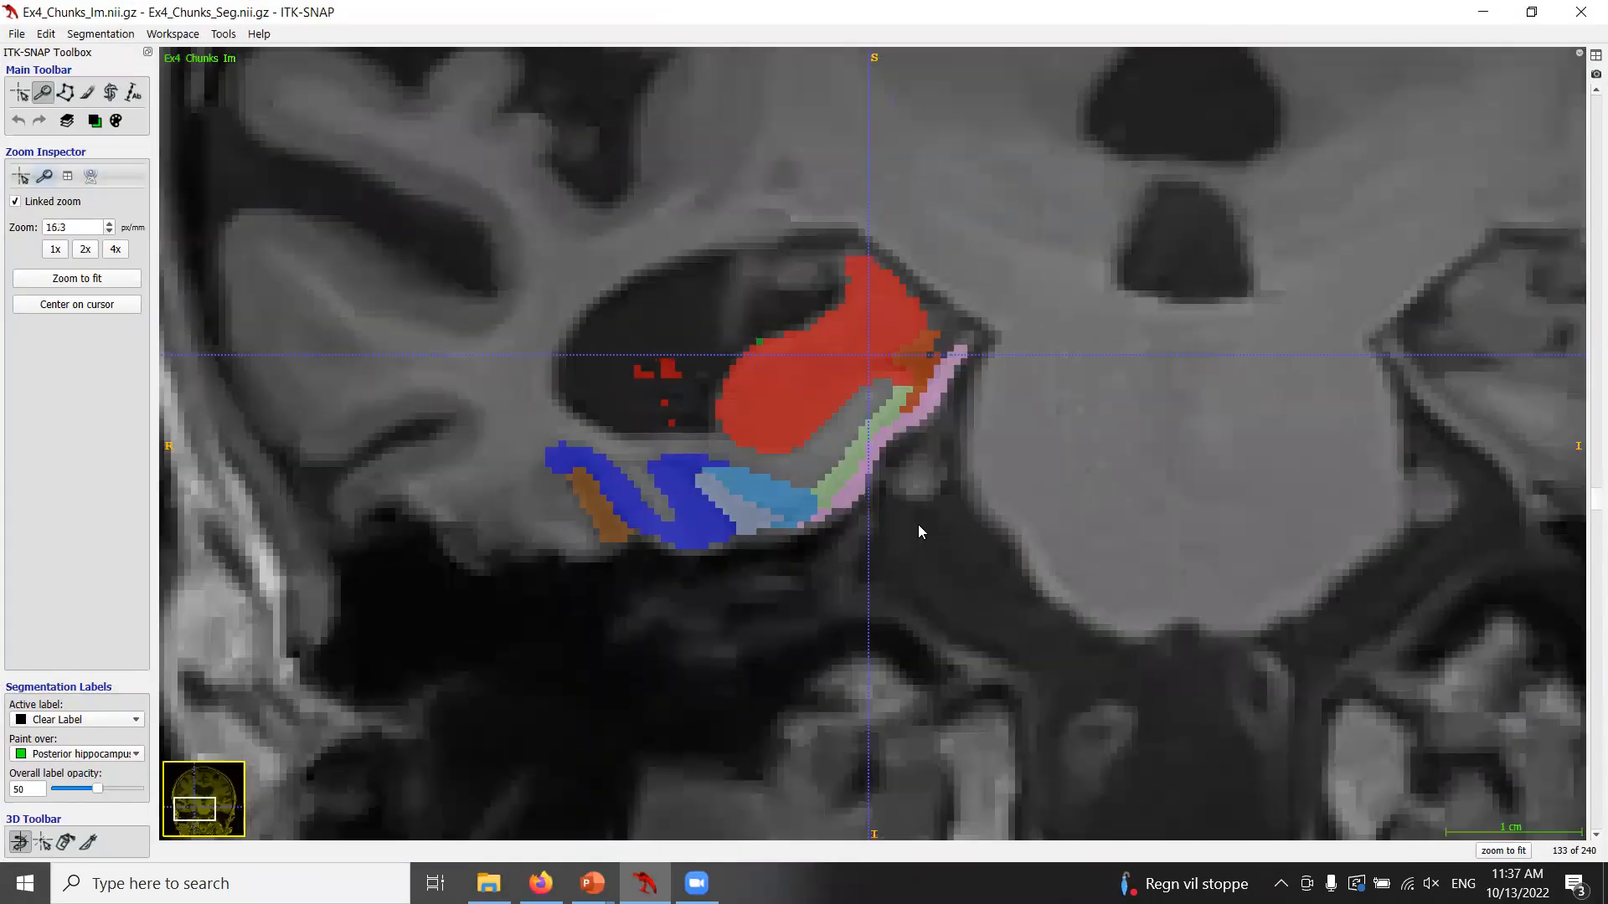
Set paint-over to Anterior hippocampus, pick the paintbrush with Clear Label and erase stray red labels in the ventricle.
left_click(95, 121)
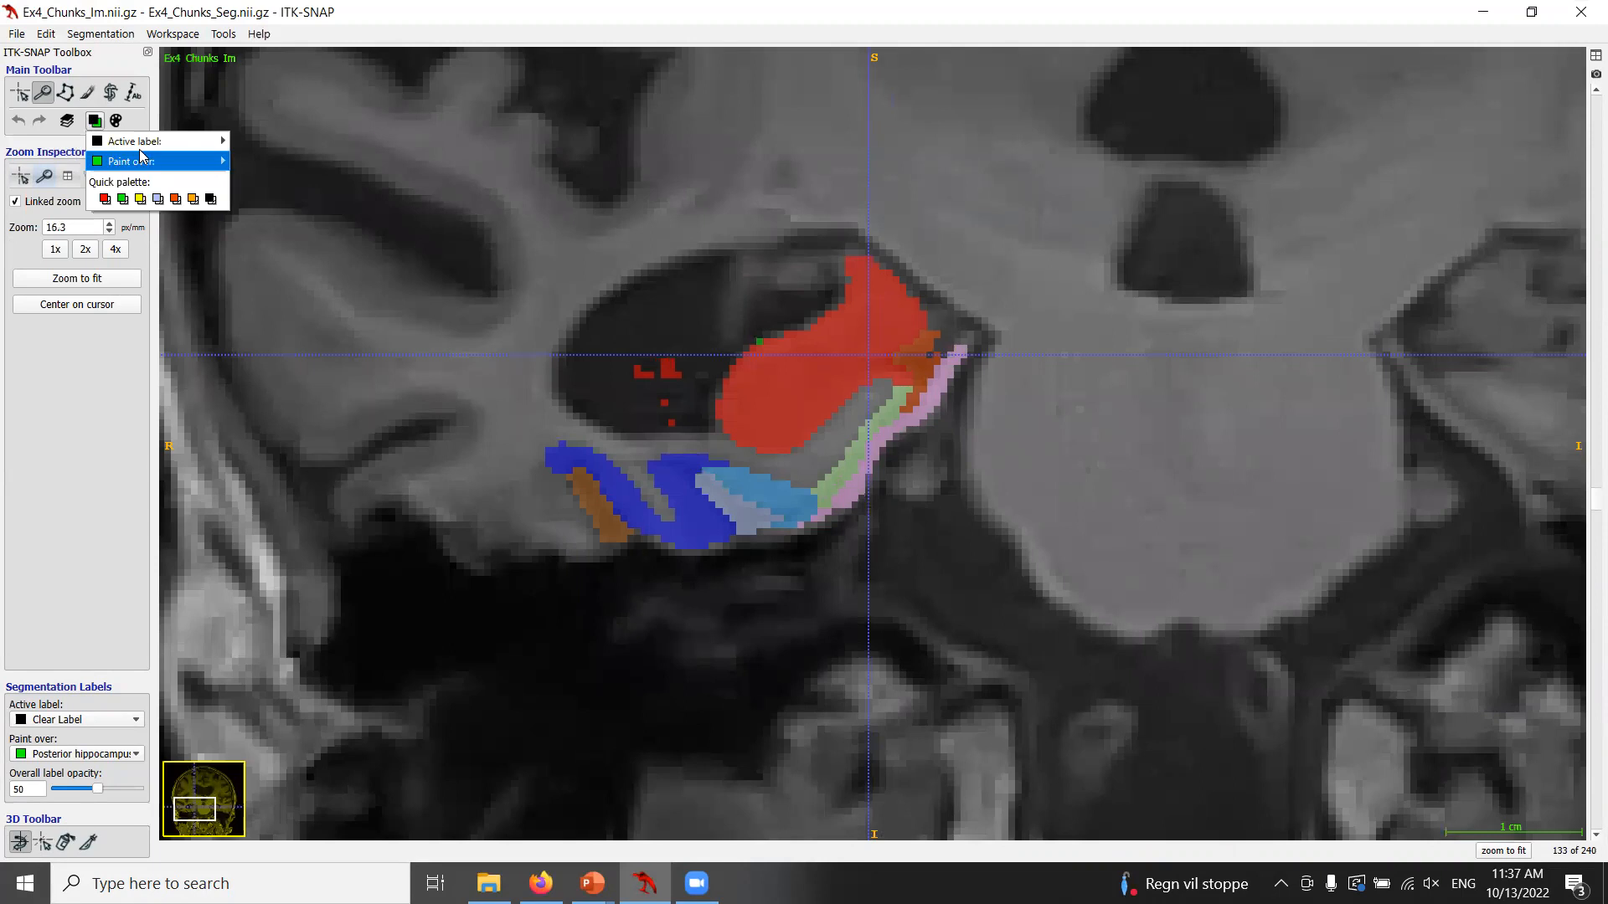
mouse_move(160, 147)
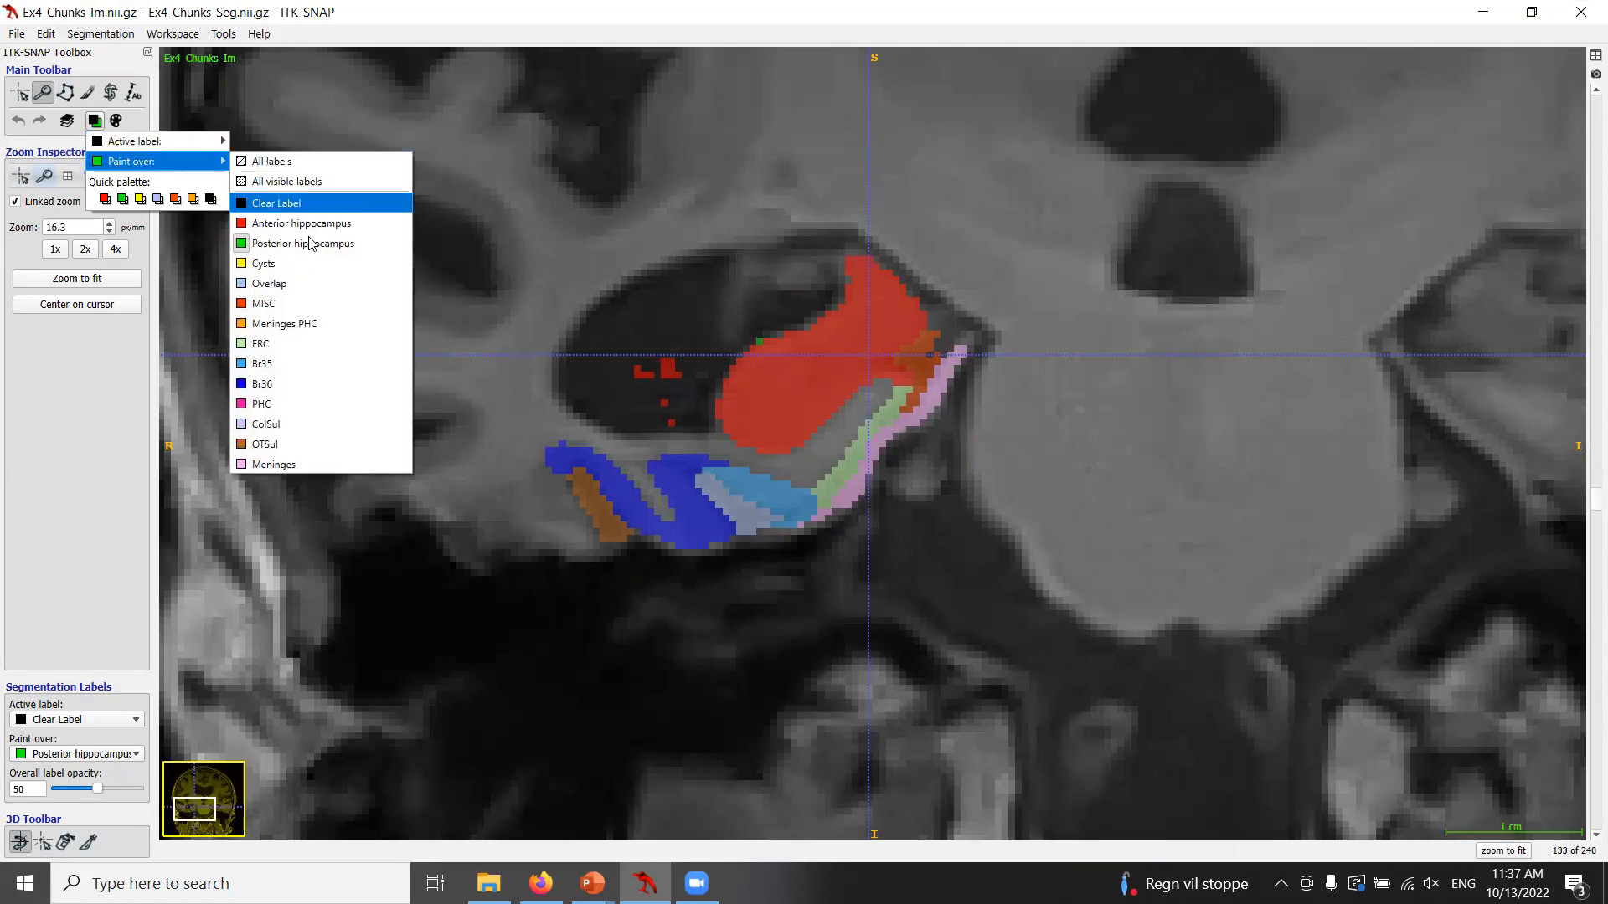
left_click(285, 223)
key("b")
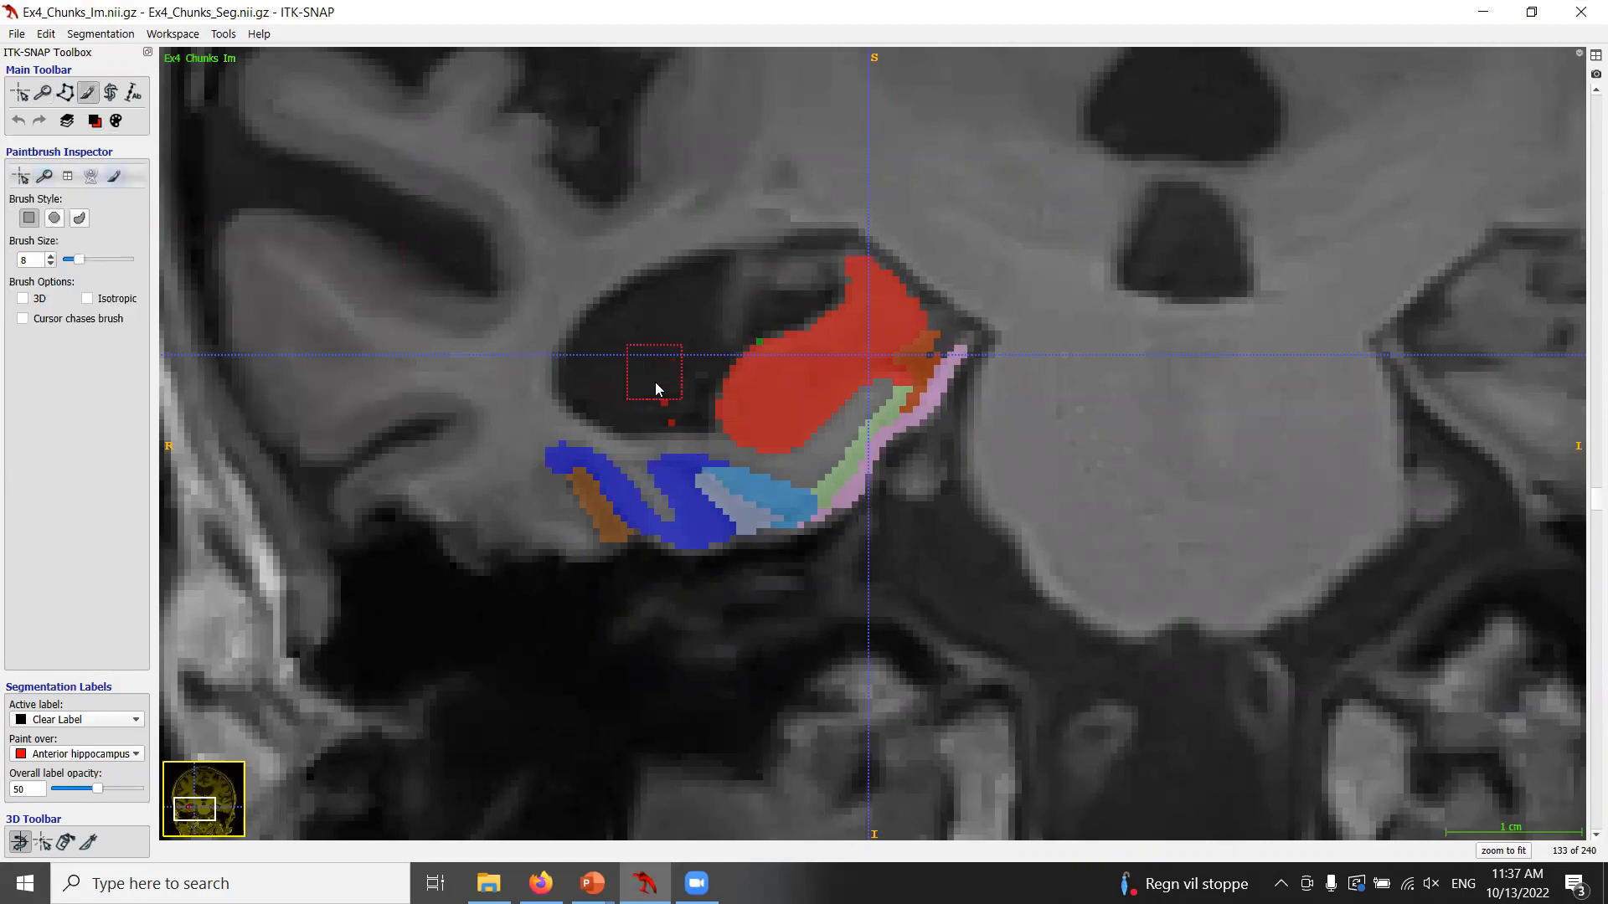
scroll(660, 405, "up", 1)
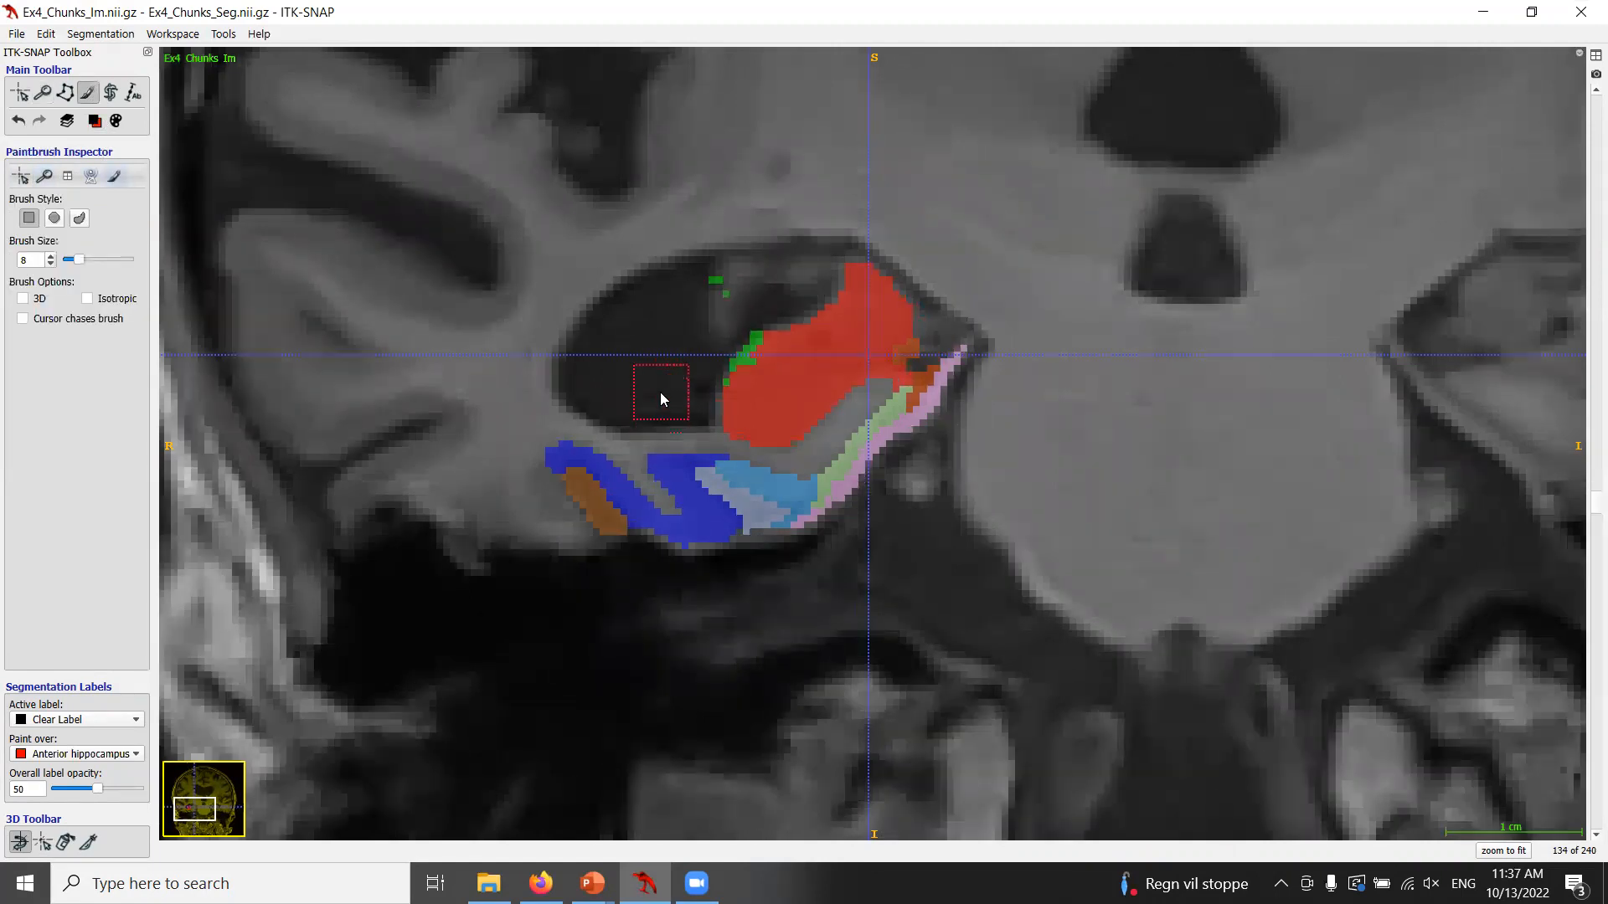
scroll(661, 399, "up", 1)
scroll(650, 409, "down", 2)
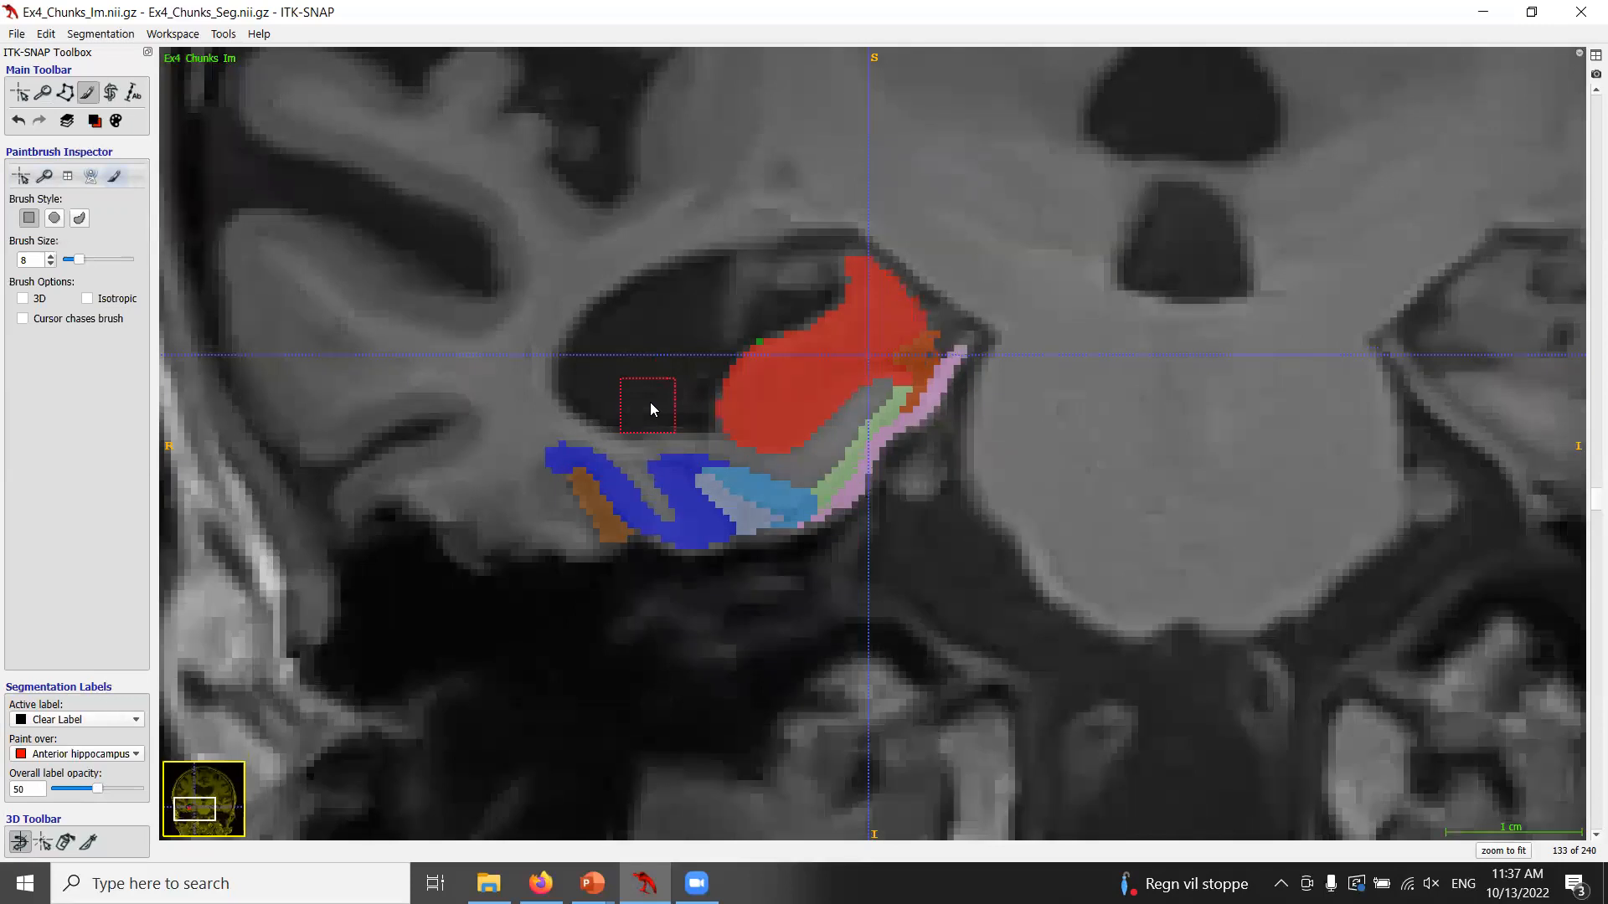
scroll(650, 409, "up", 2)
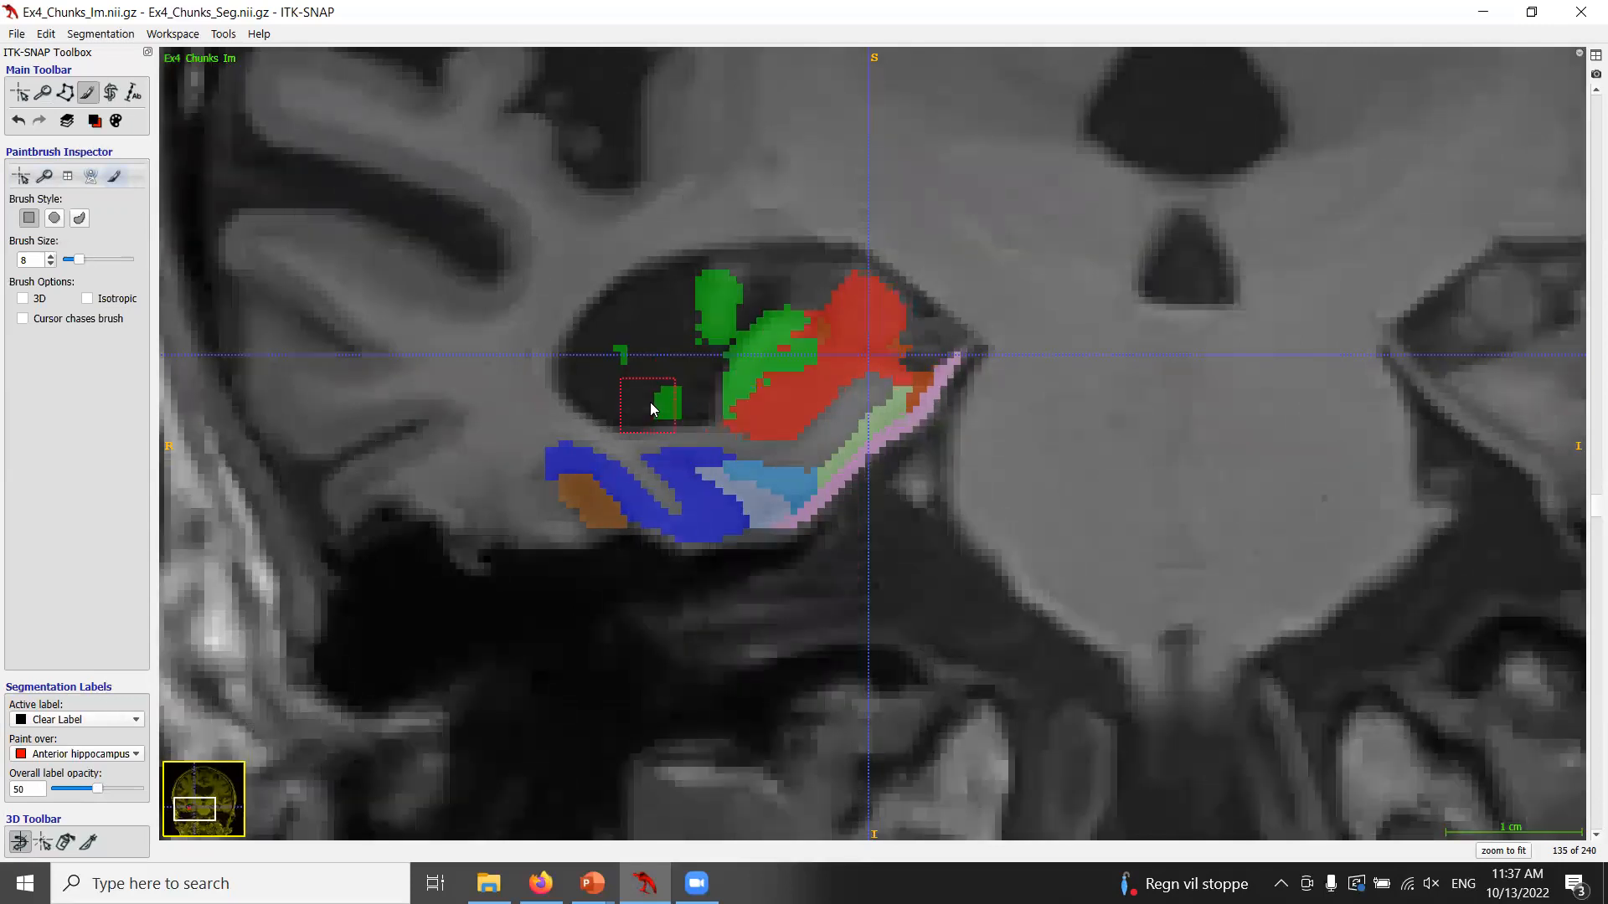
Set paint-over to Posterior hippocampus and erase stray green labels in the ventricle on slices 134 and 135.
left_click(94, 120)
mouse_move(134, 163)
left_click(277, 221)
left_click_drag(640, 363, 663, 401)
scroll(664, 367, "down", 1)
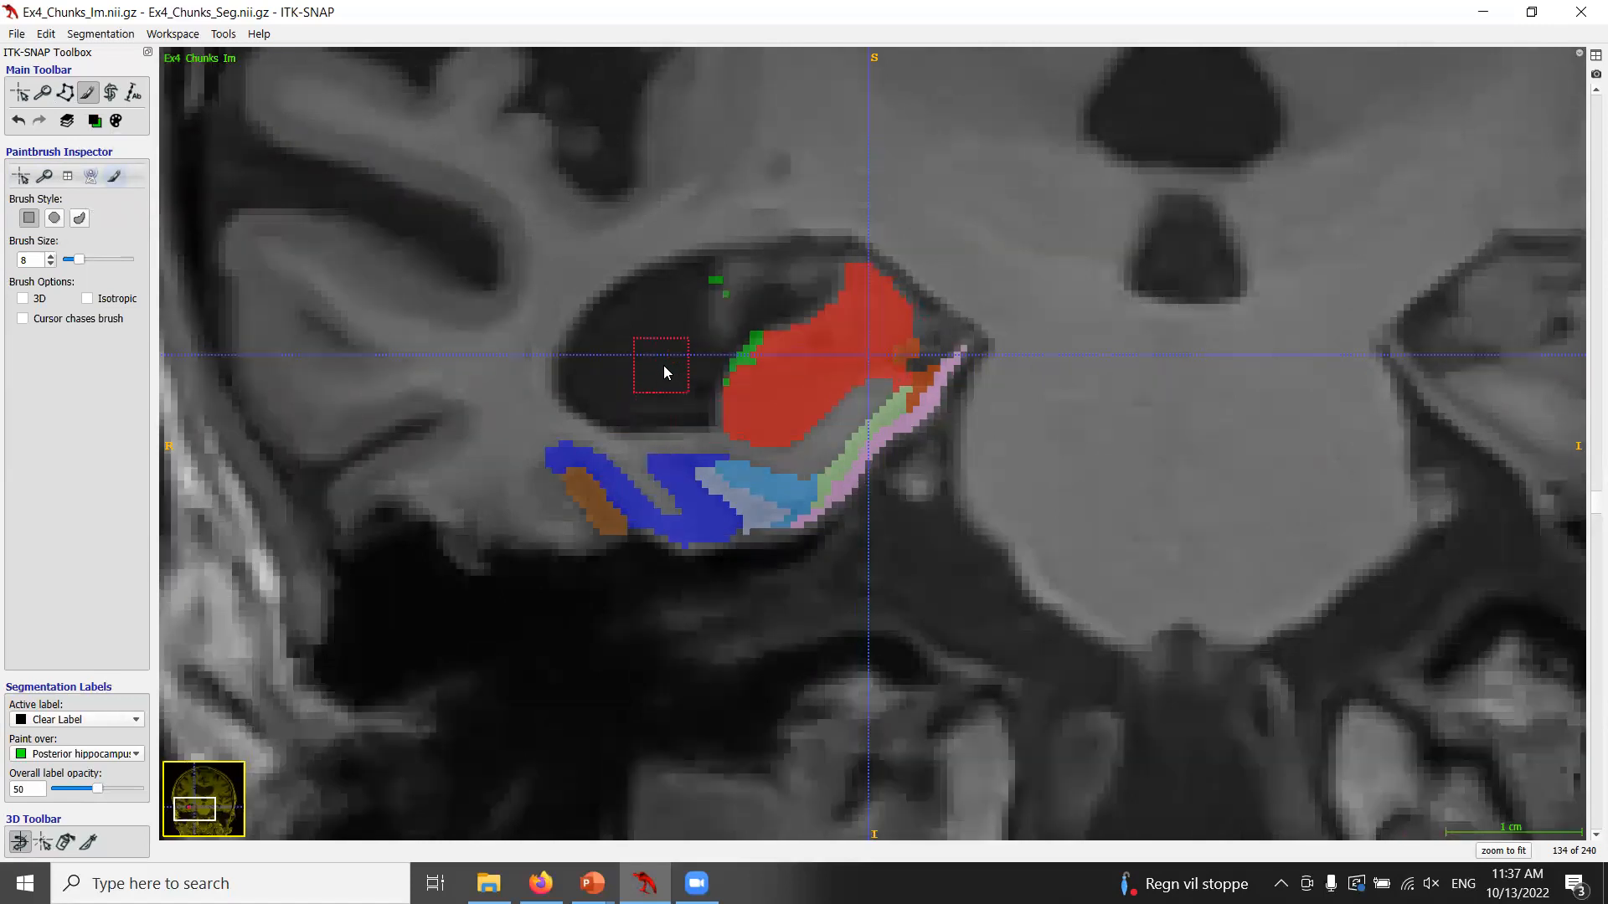
left_click(716, 281)
Erase remaining anterior and posterior hippocampus labels in the ventricle on slices 136 and 137, switching paint-over between them.
scroll(632, 314, "up", 1)
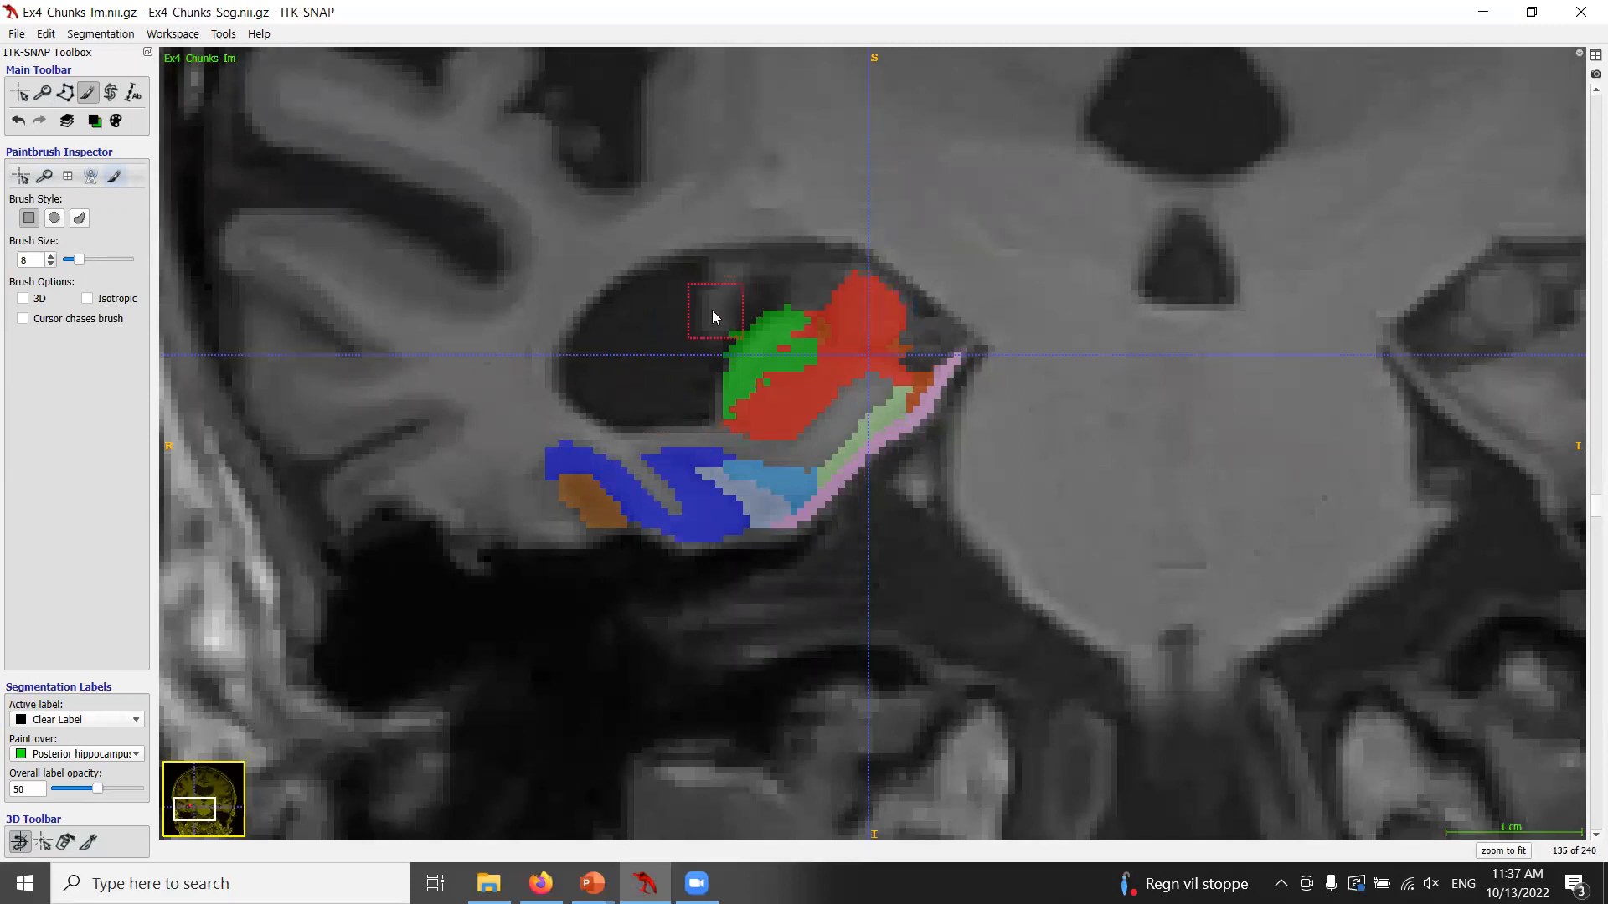
scroll(640, 353, "up", 1)
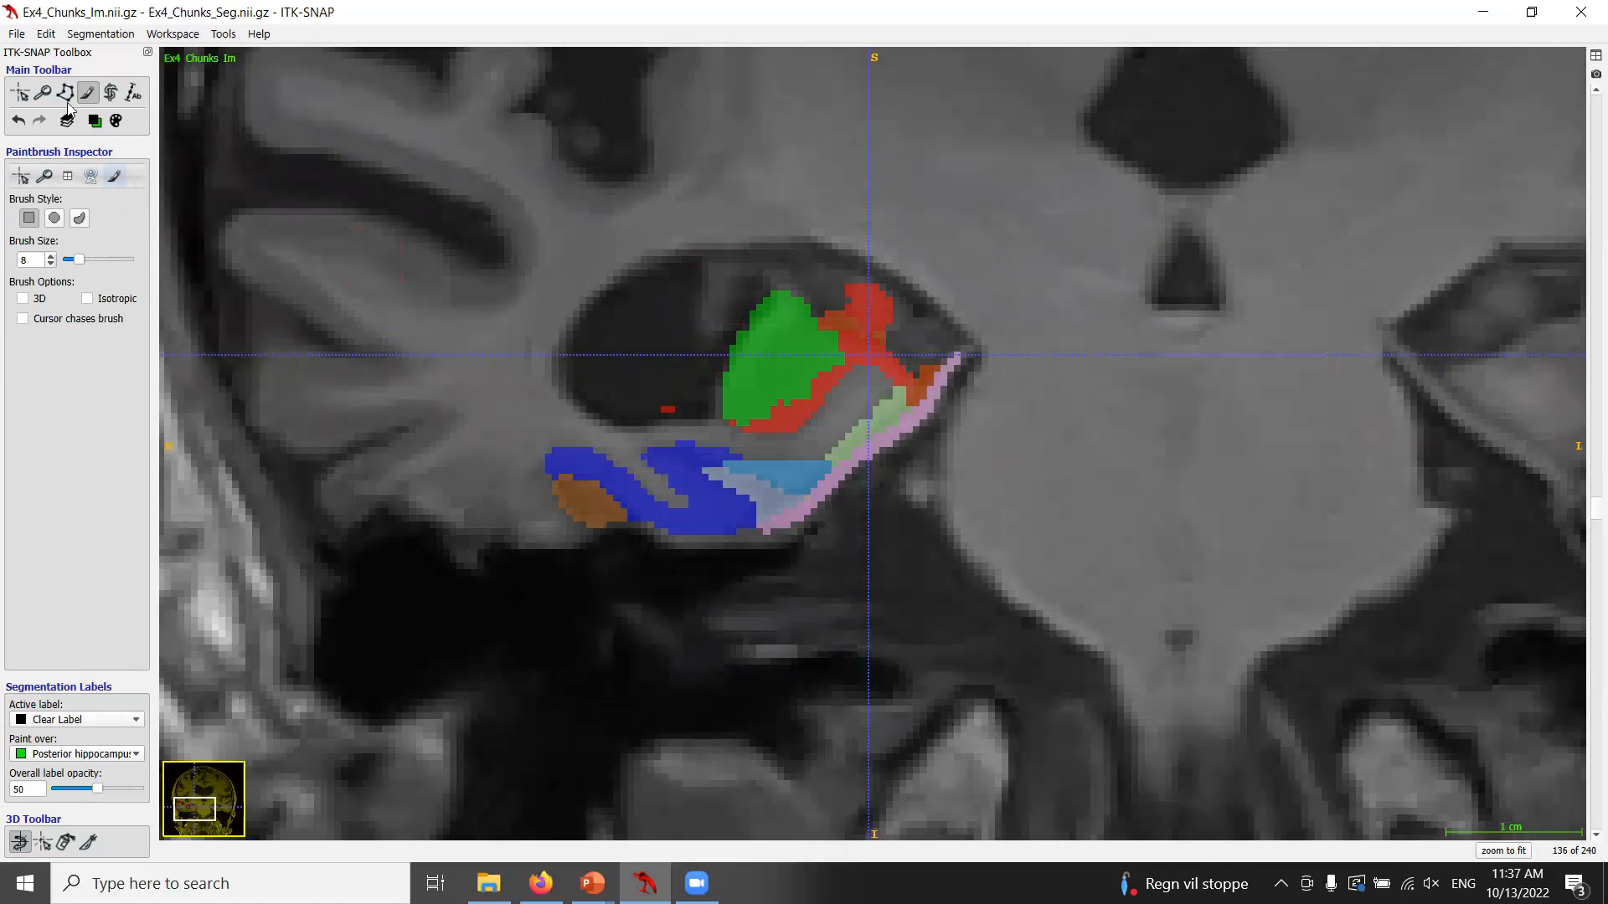
left_click(95, 121)
left_click(659, 393)
scroll(530, 403, "up", 1)
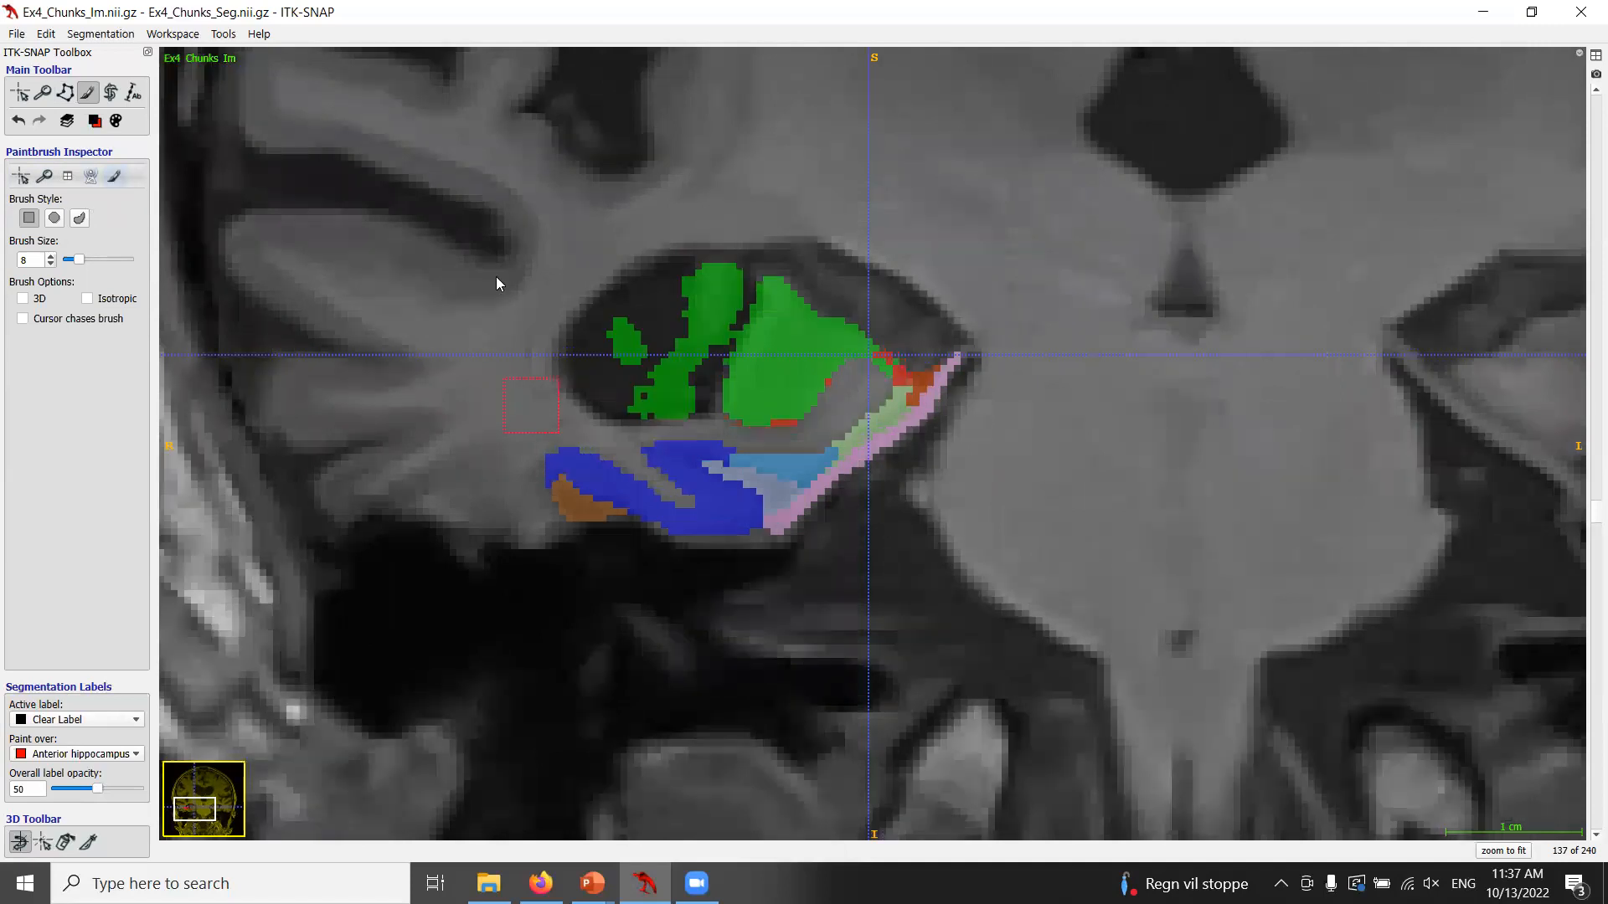
left_click(96, 121)
left_click(123, 201)
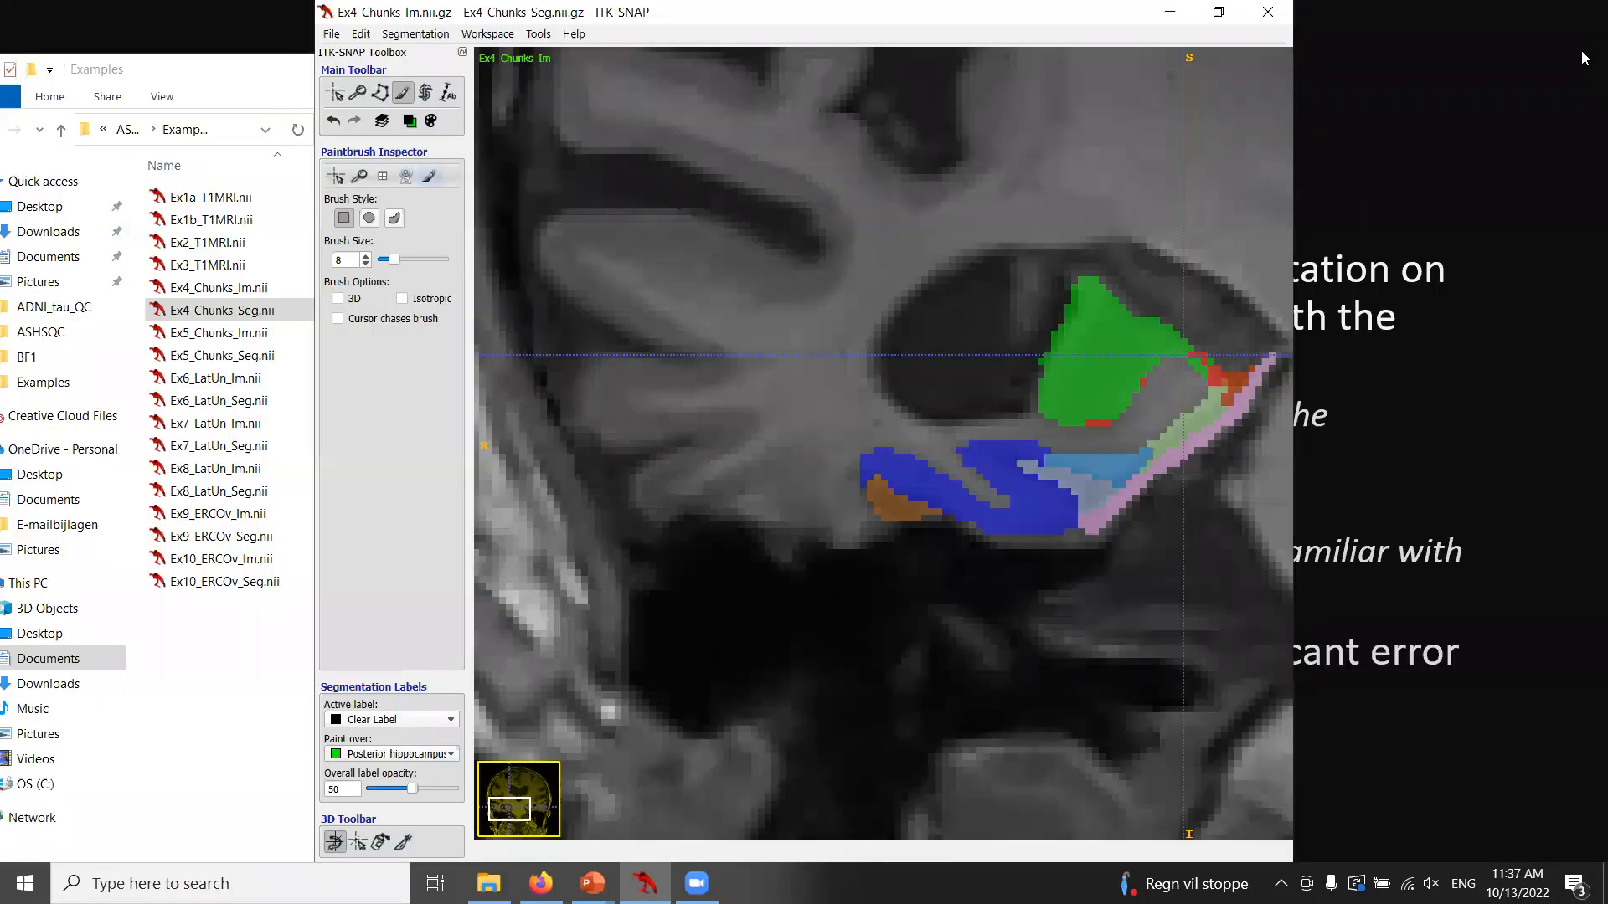
Return to the four-panel layout and update the 3D rendering of the edited segmentation.
left_click(1595, 55)
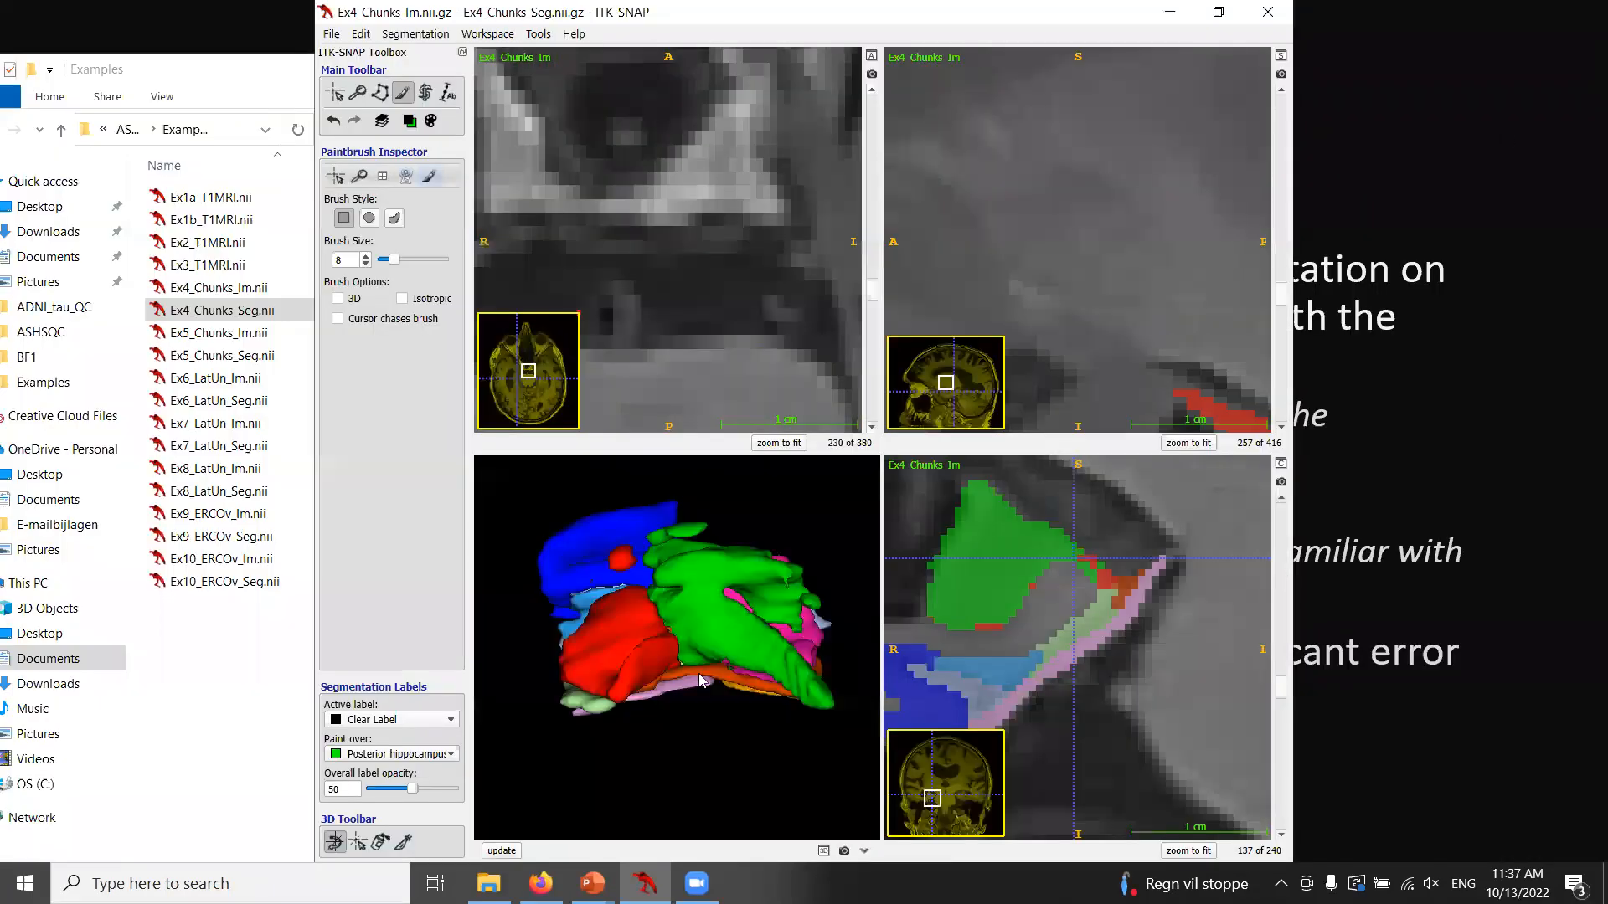
left_click(502, 851)
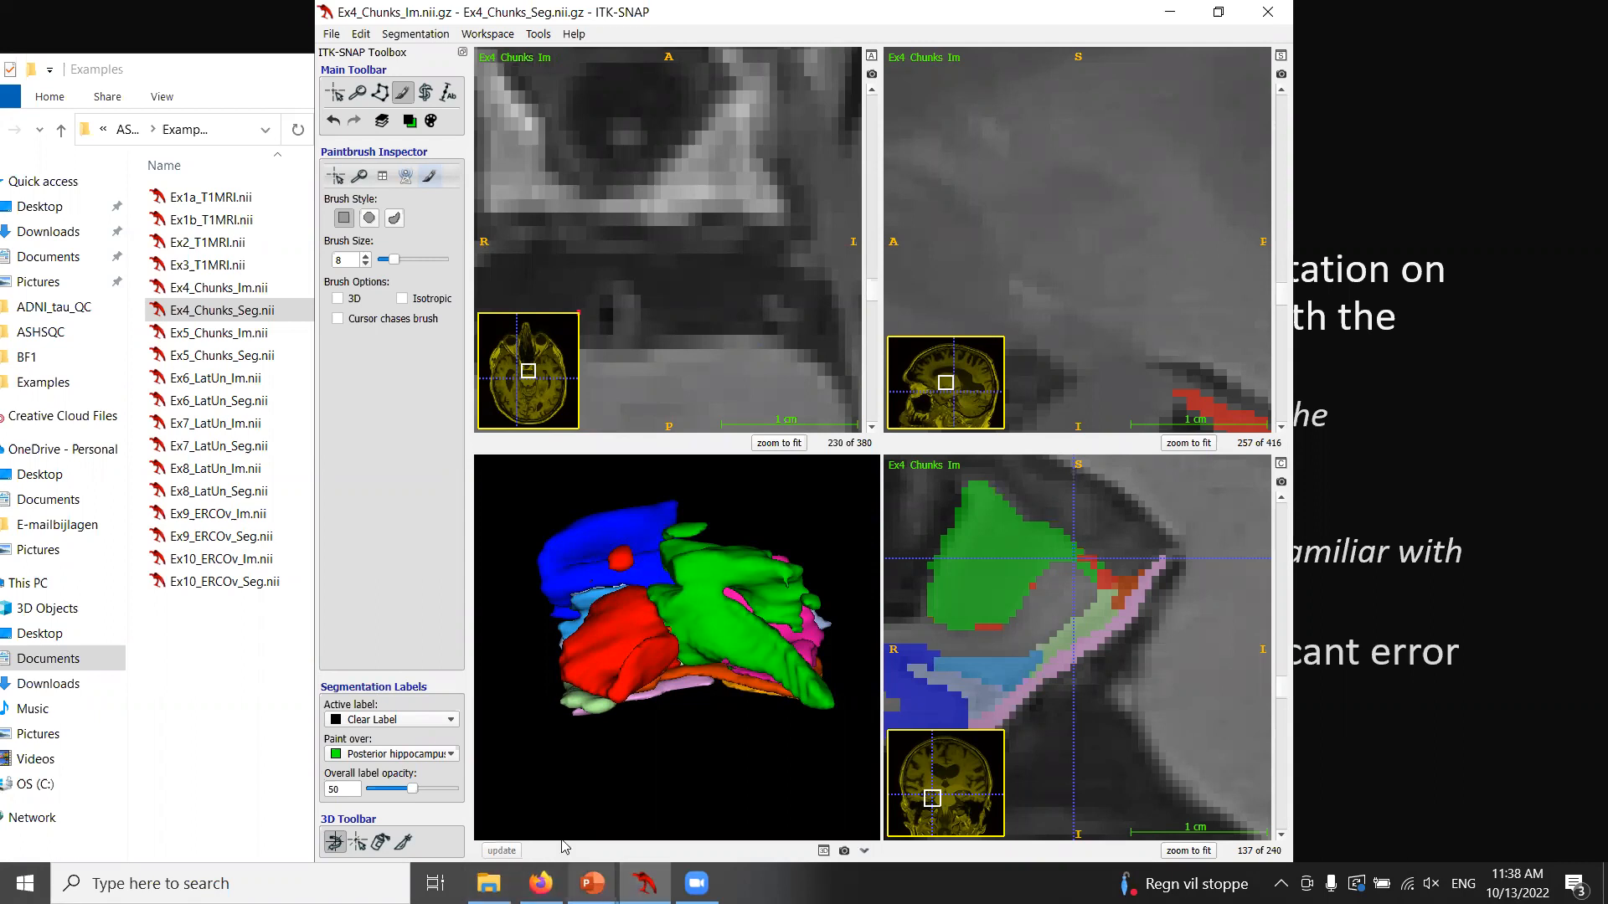
Switch to the PowerPoint slide show and advance to the slide on hippocampus labels in the ventricle.
left_click(592, 883)
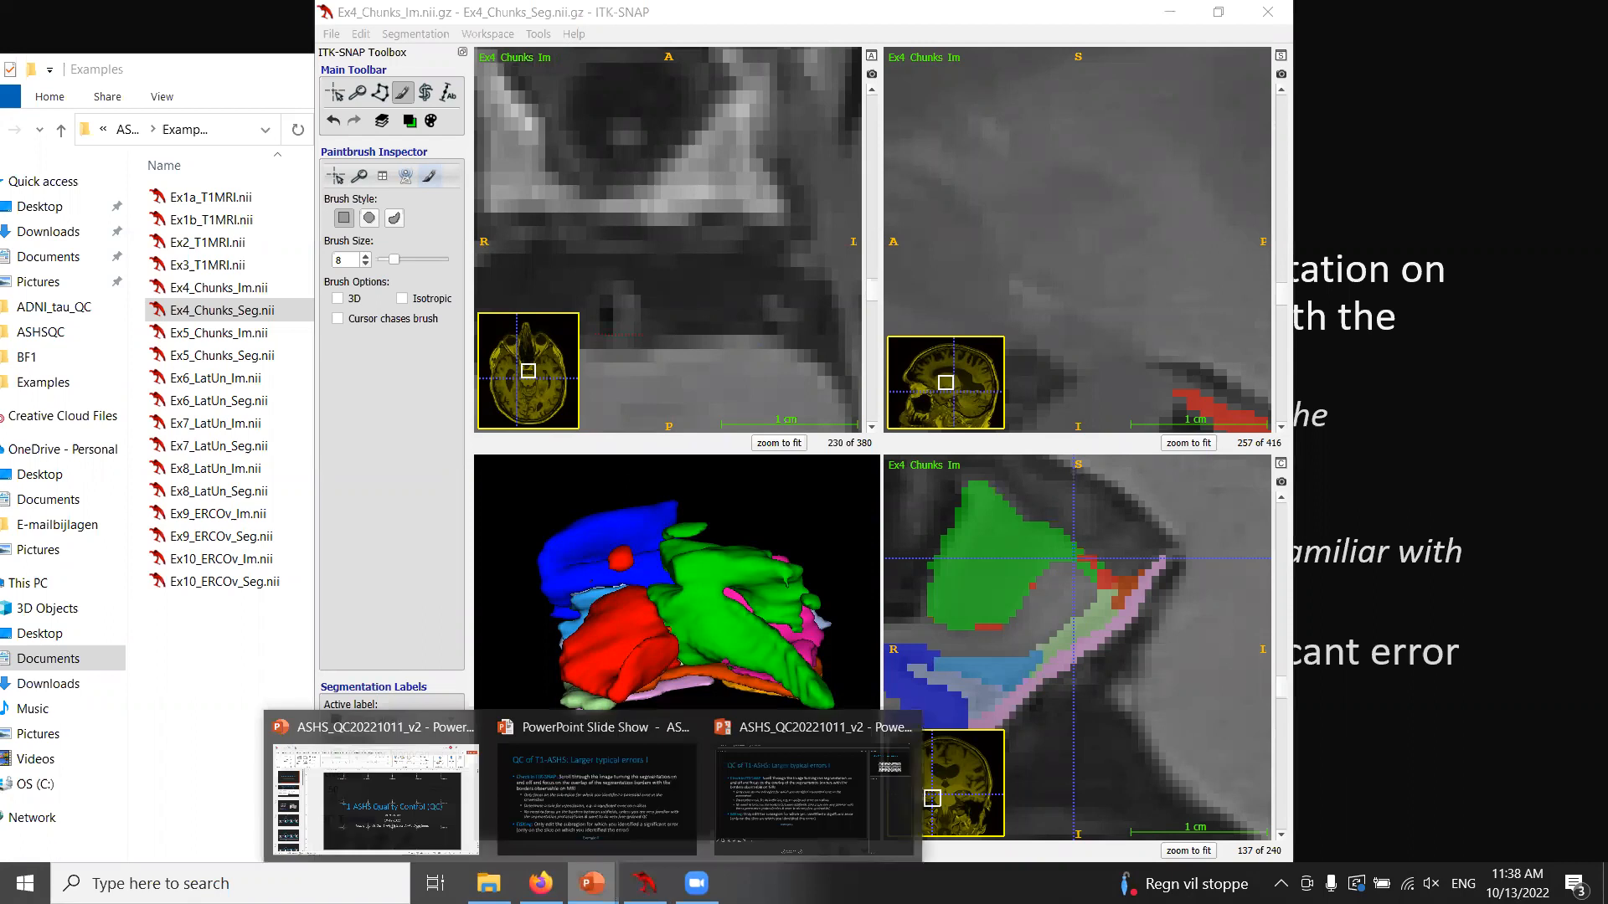
left_click(576, 812)
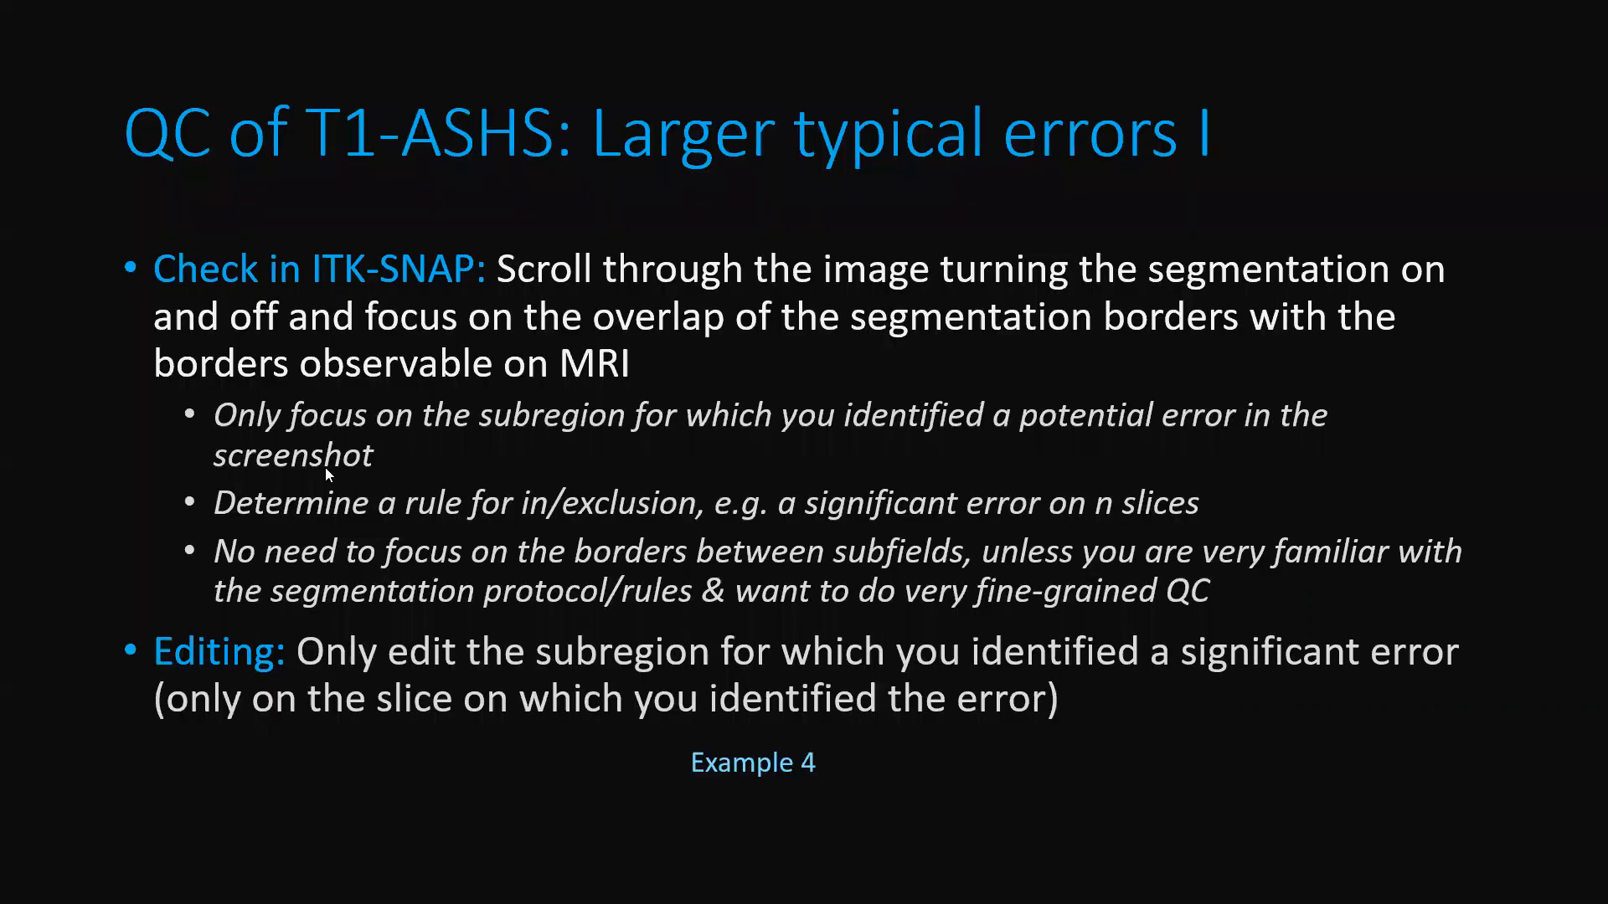
left_click(317, 493)
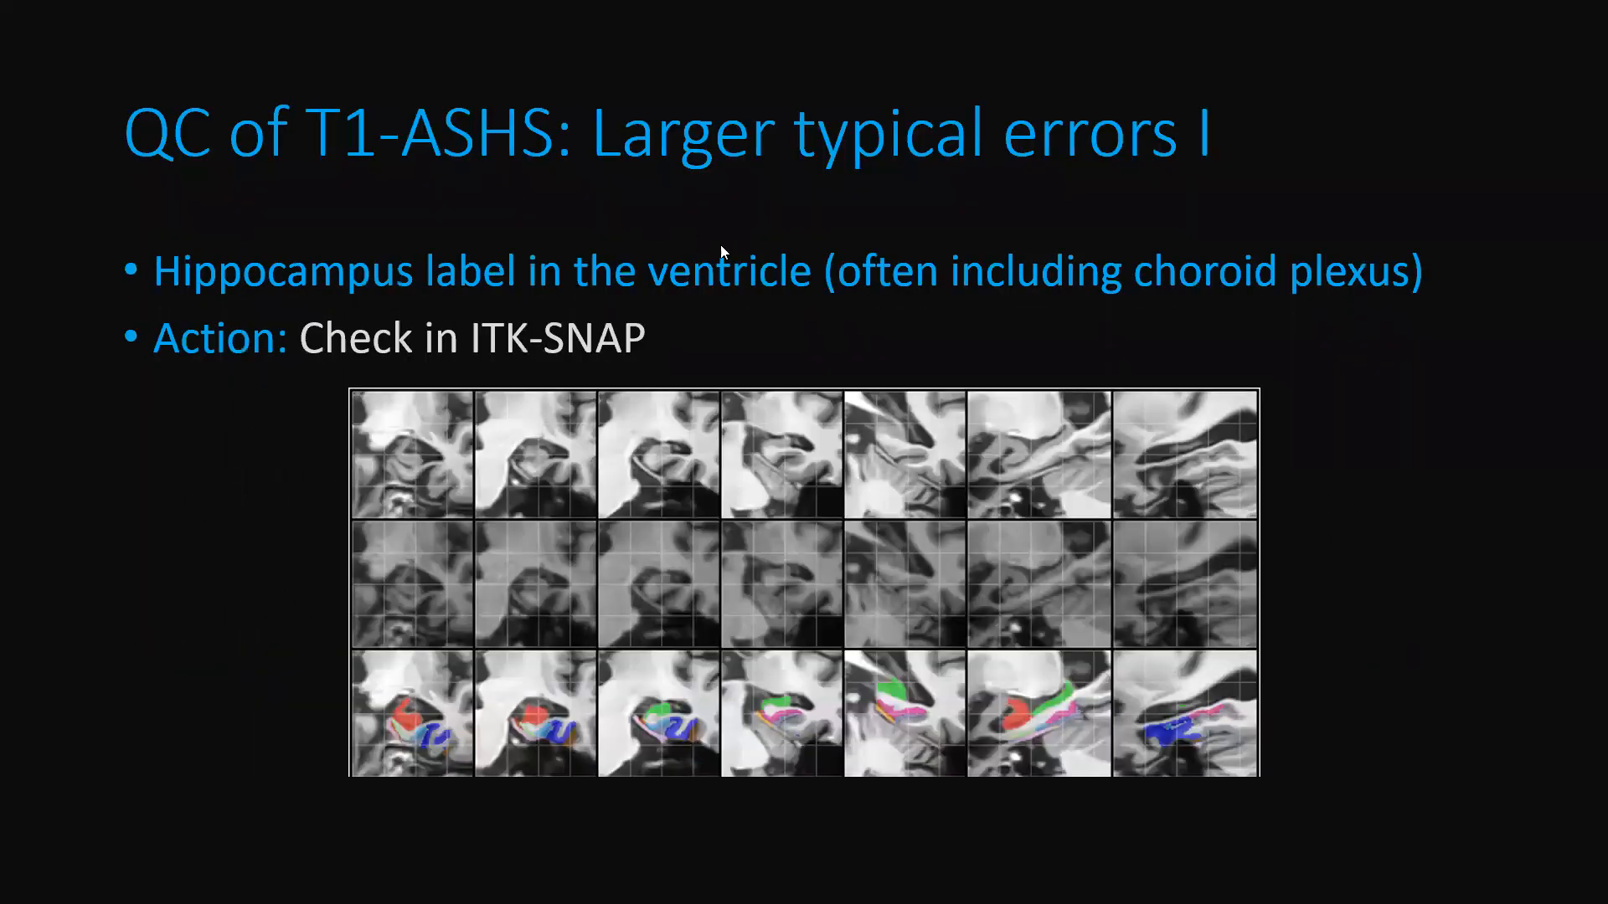
left_click(365, 626)
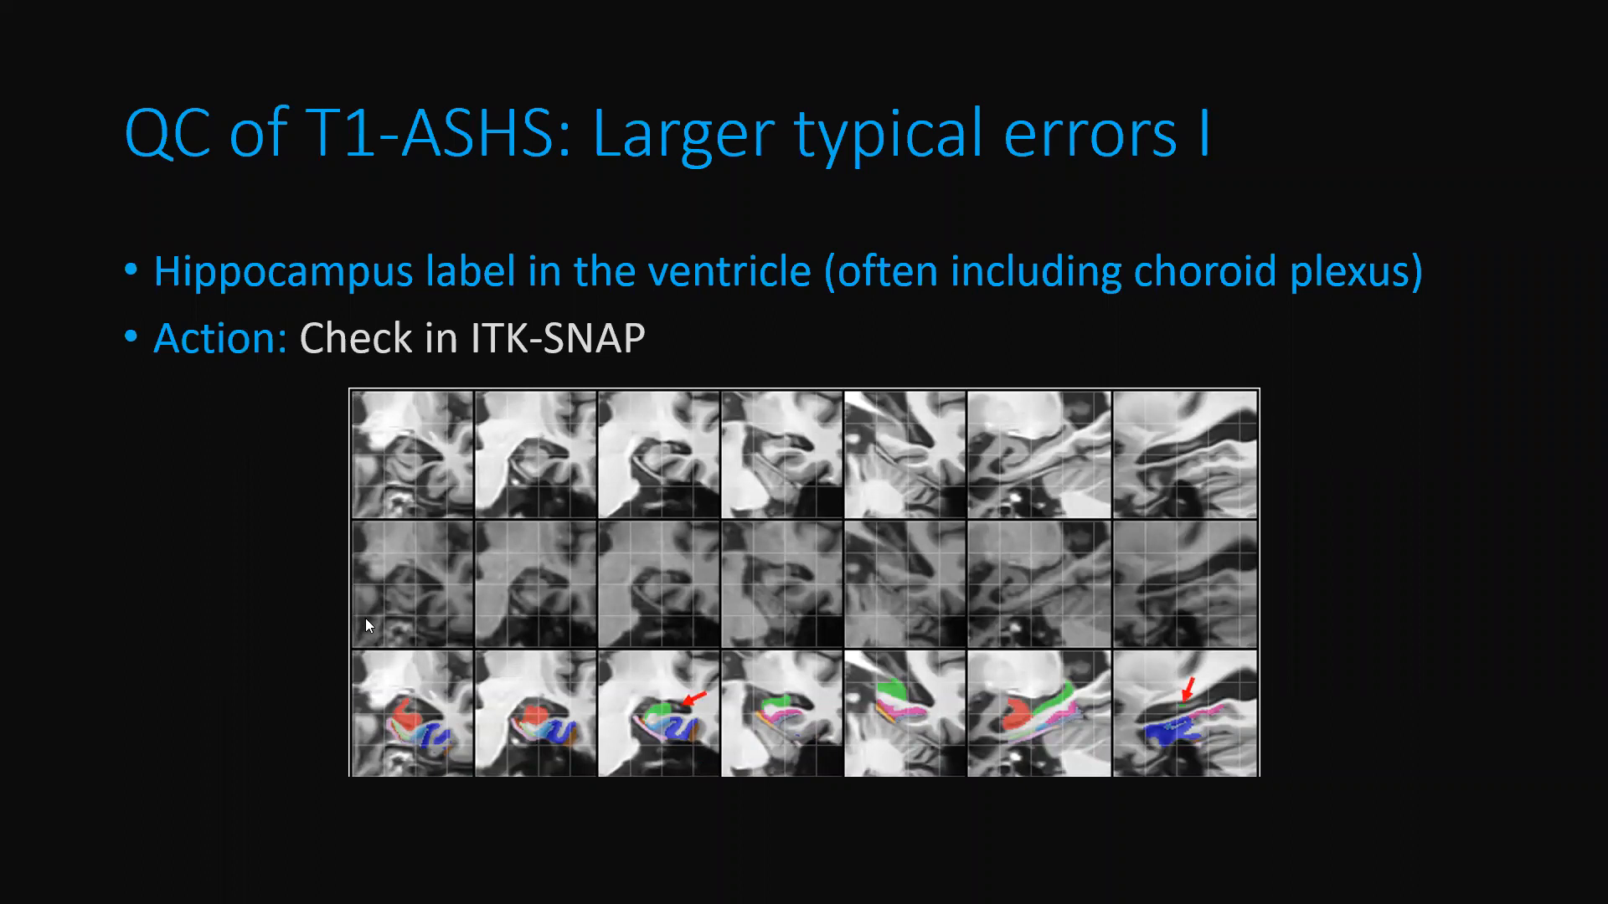
left_click(674, 720)
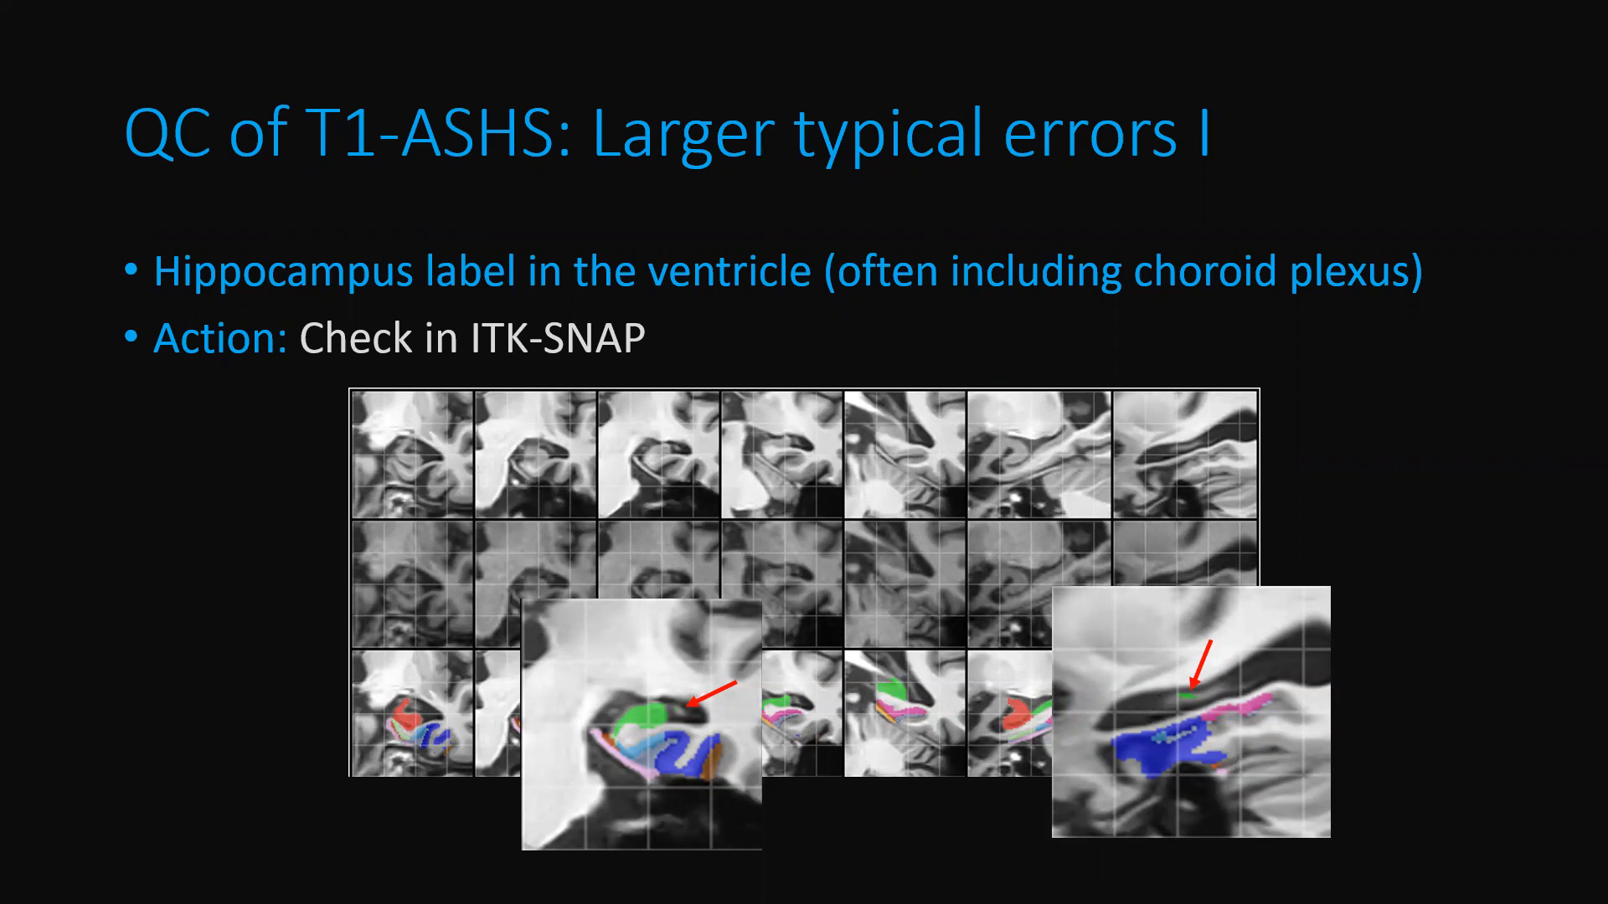
Open Ex5_Chunks_Im as the main image in ITK-SNAP.
key("super")
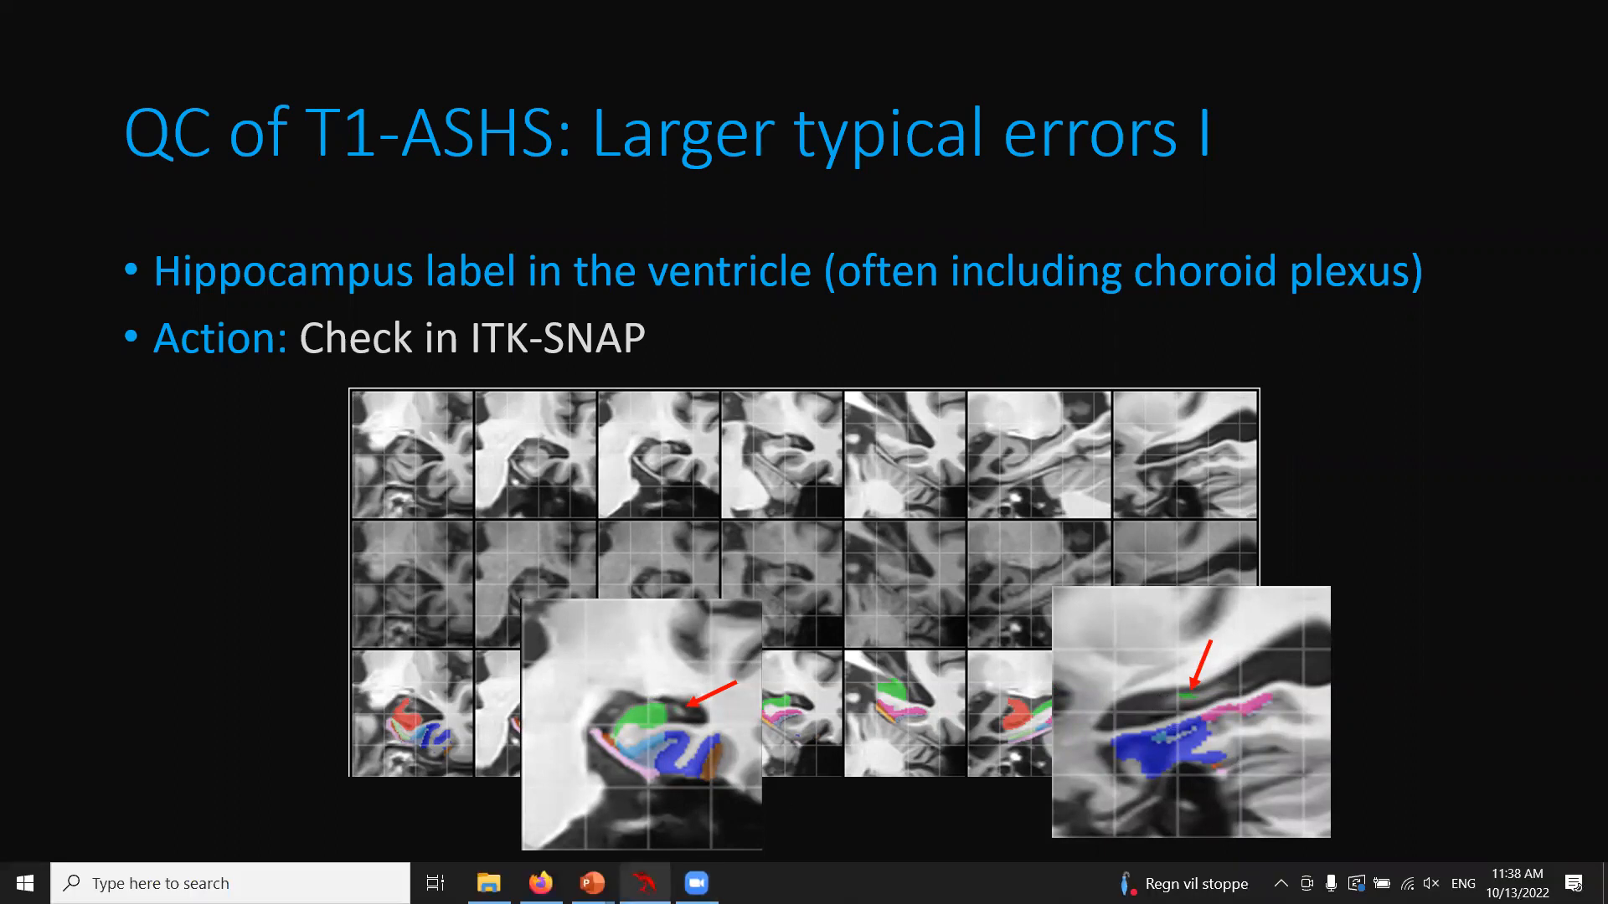
left_click(644, 883)
left_click(488, 884)
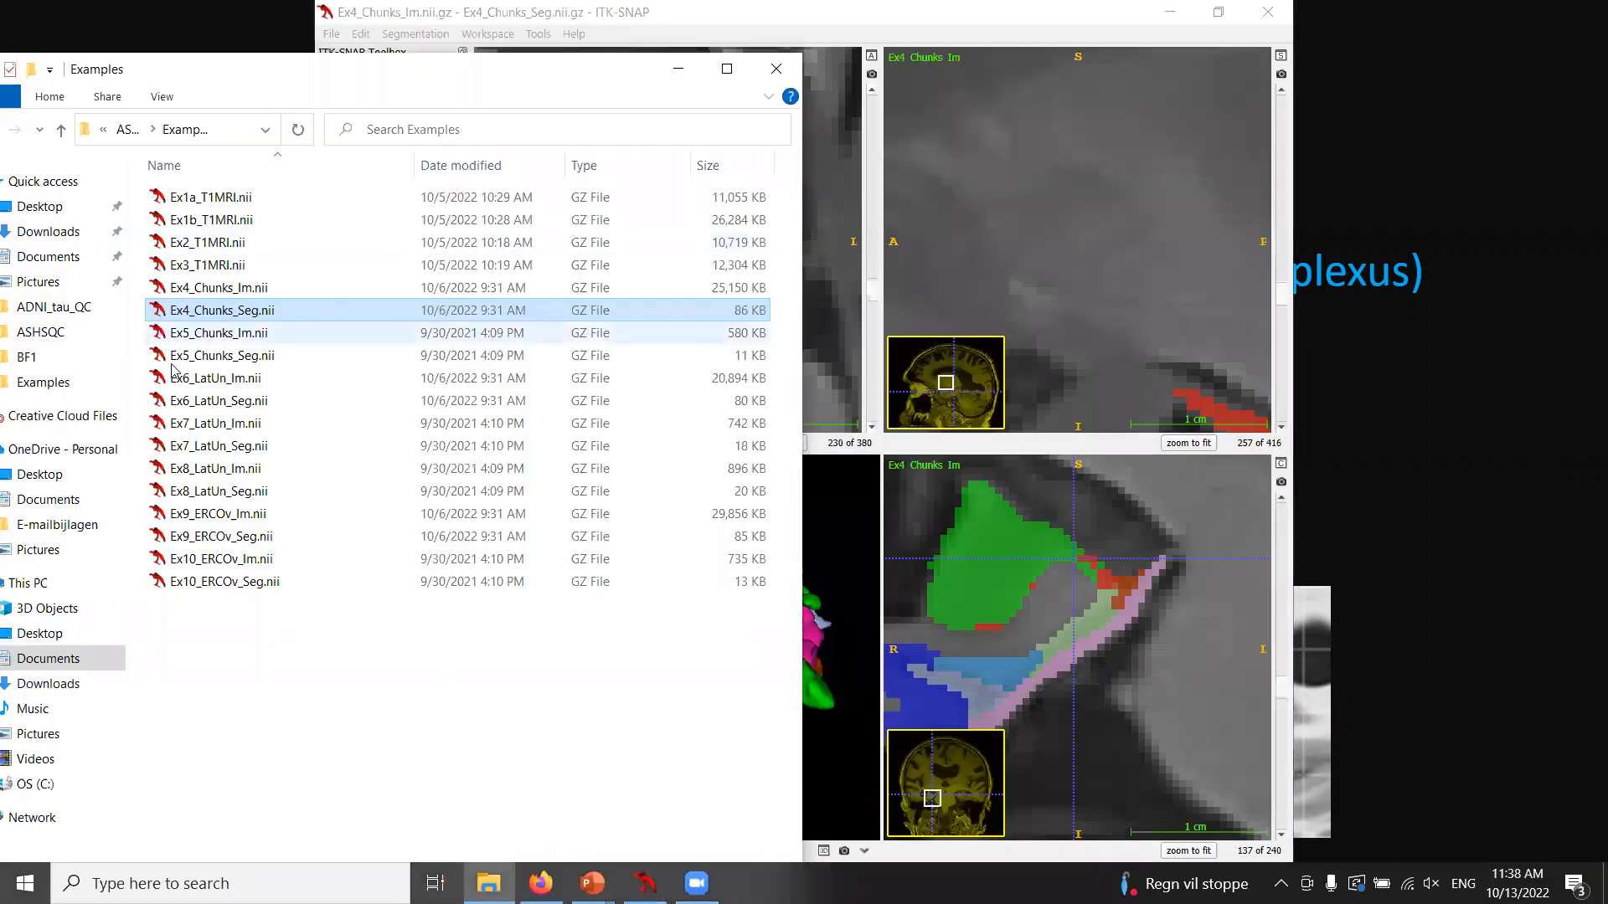
left_click_drag(209, 332, 824, 280)
left_click(673, 398)
left_click(897, 513)
Load Ex5_Chunks_Seg as a segmentation and maximize the ITK-SNAP window.
left_click_drag(222, 355, 818, 411)
left_click(946, 395)
left_click(1219, 13)
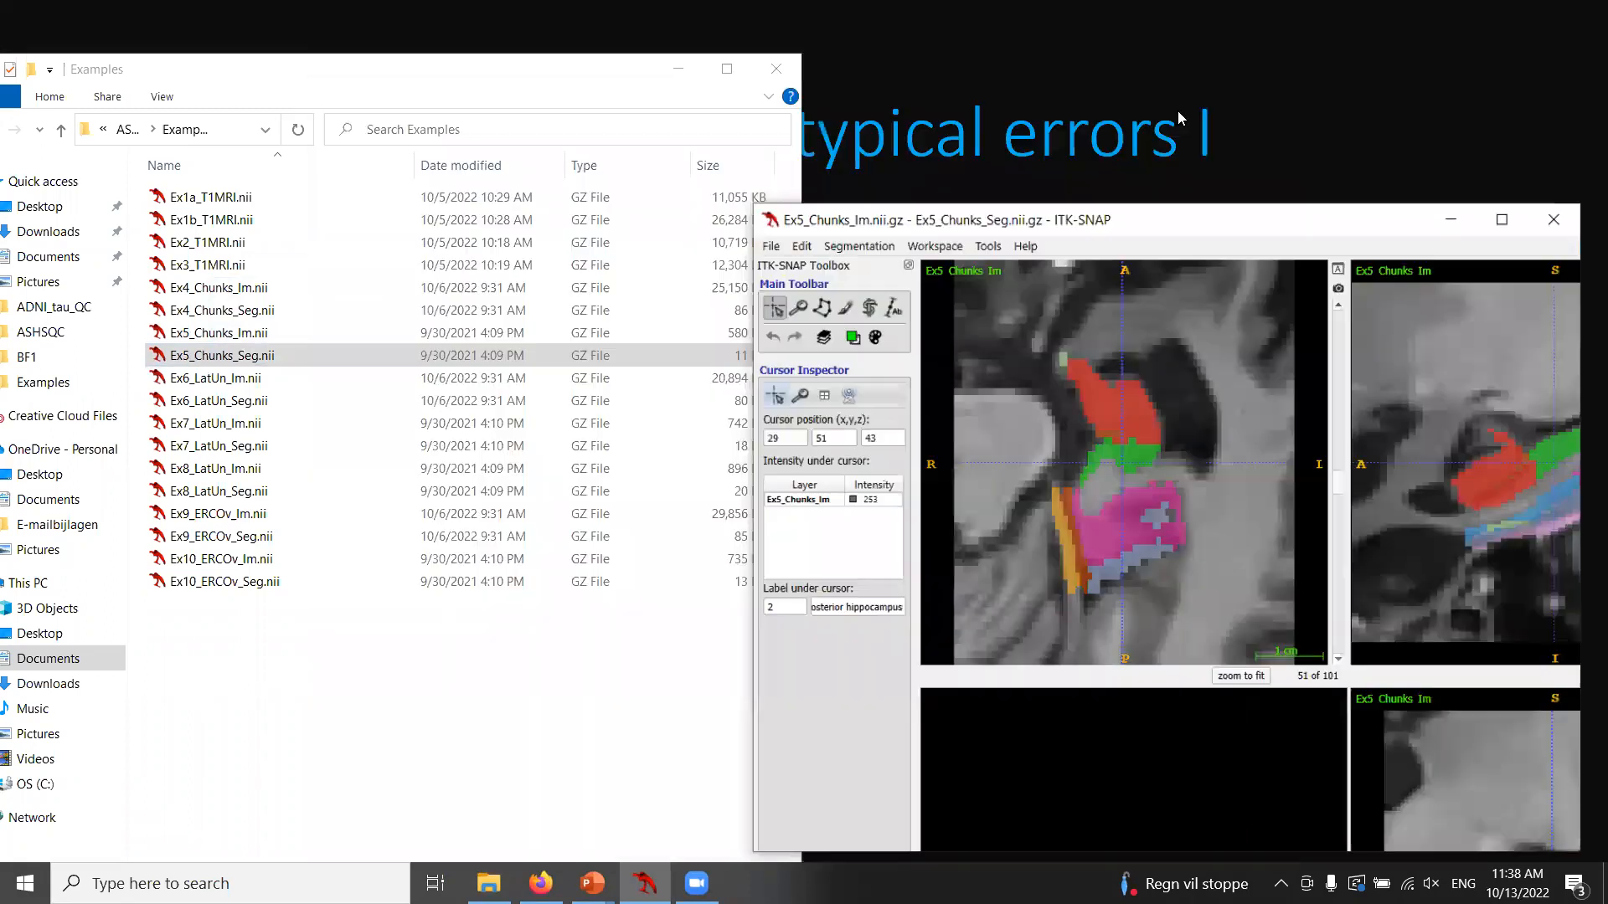
left_click(1511, 259)
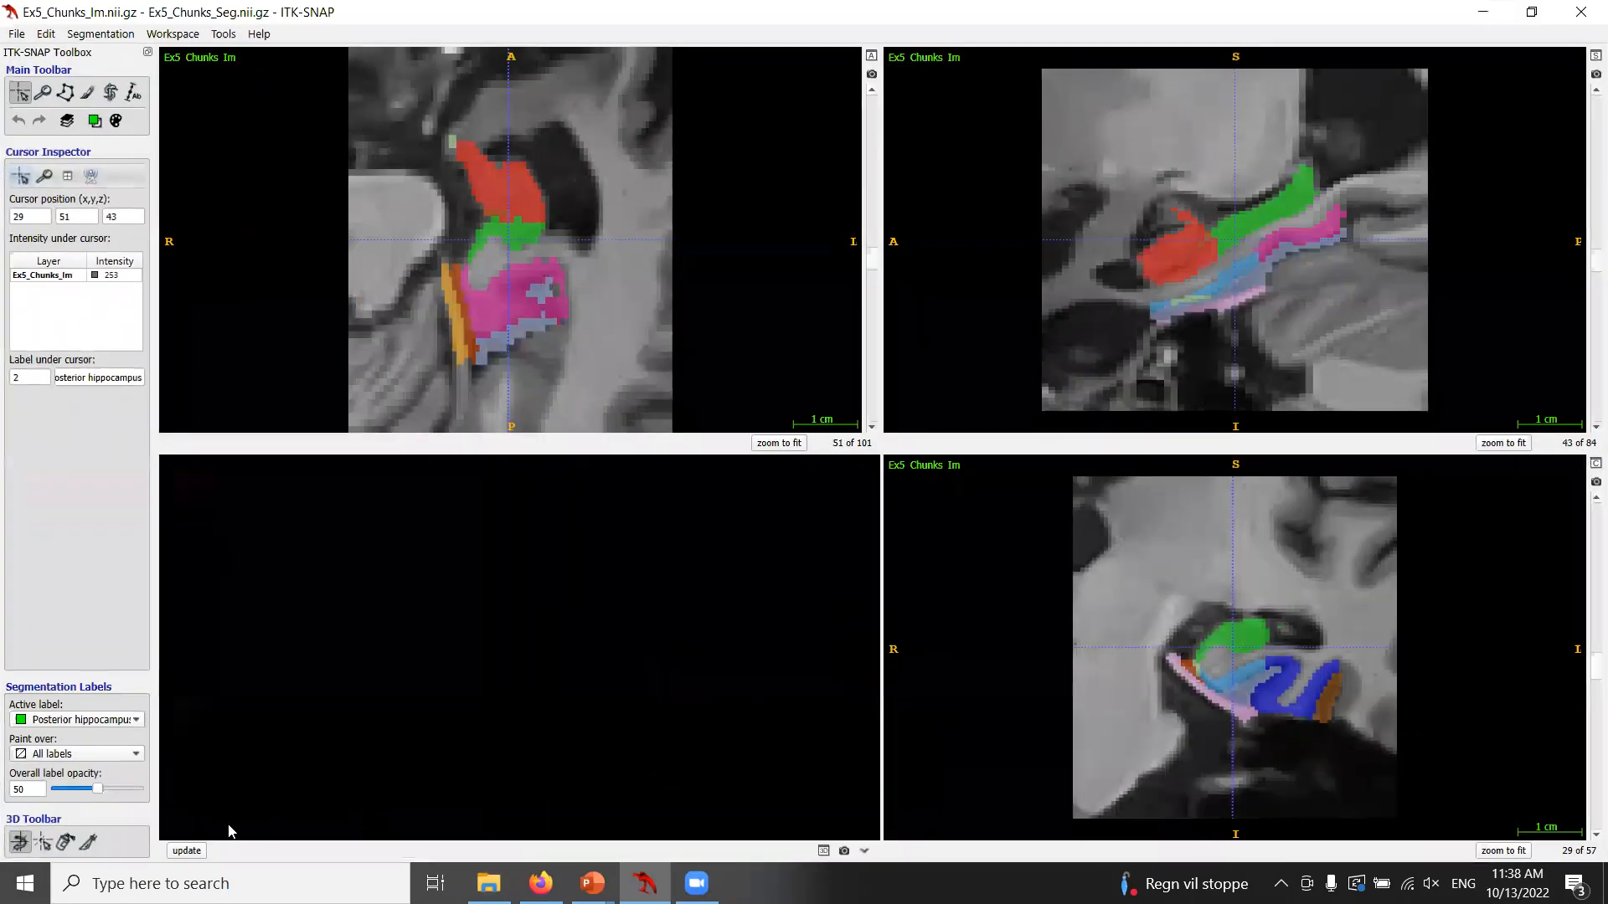
Update the 3D rendering of the Ex5 segmentation and rotate it to inspect the labels.
left_click(186, 851)
left_click_drag(559, 541, 578, 688)
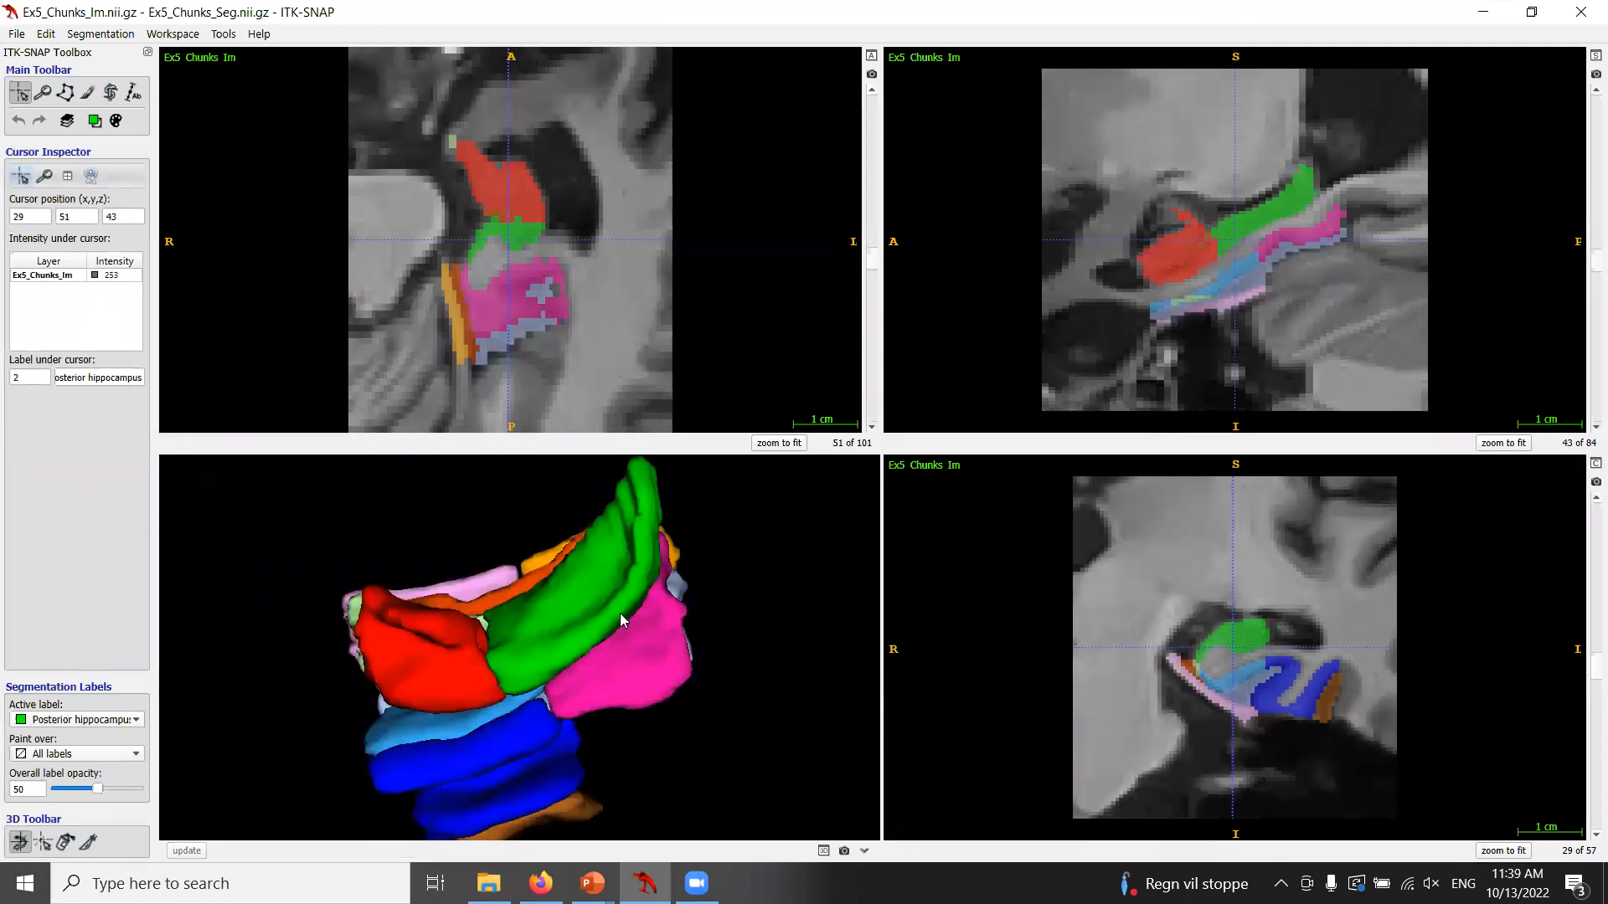
left_click_drag(583, 626, 600, 656)
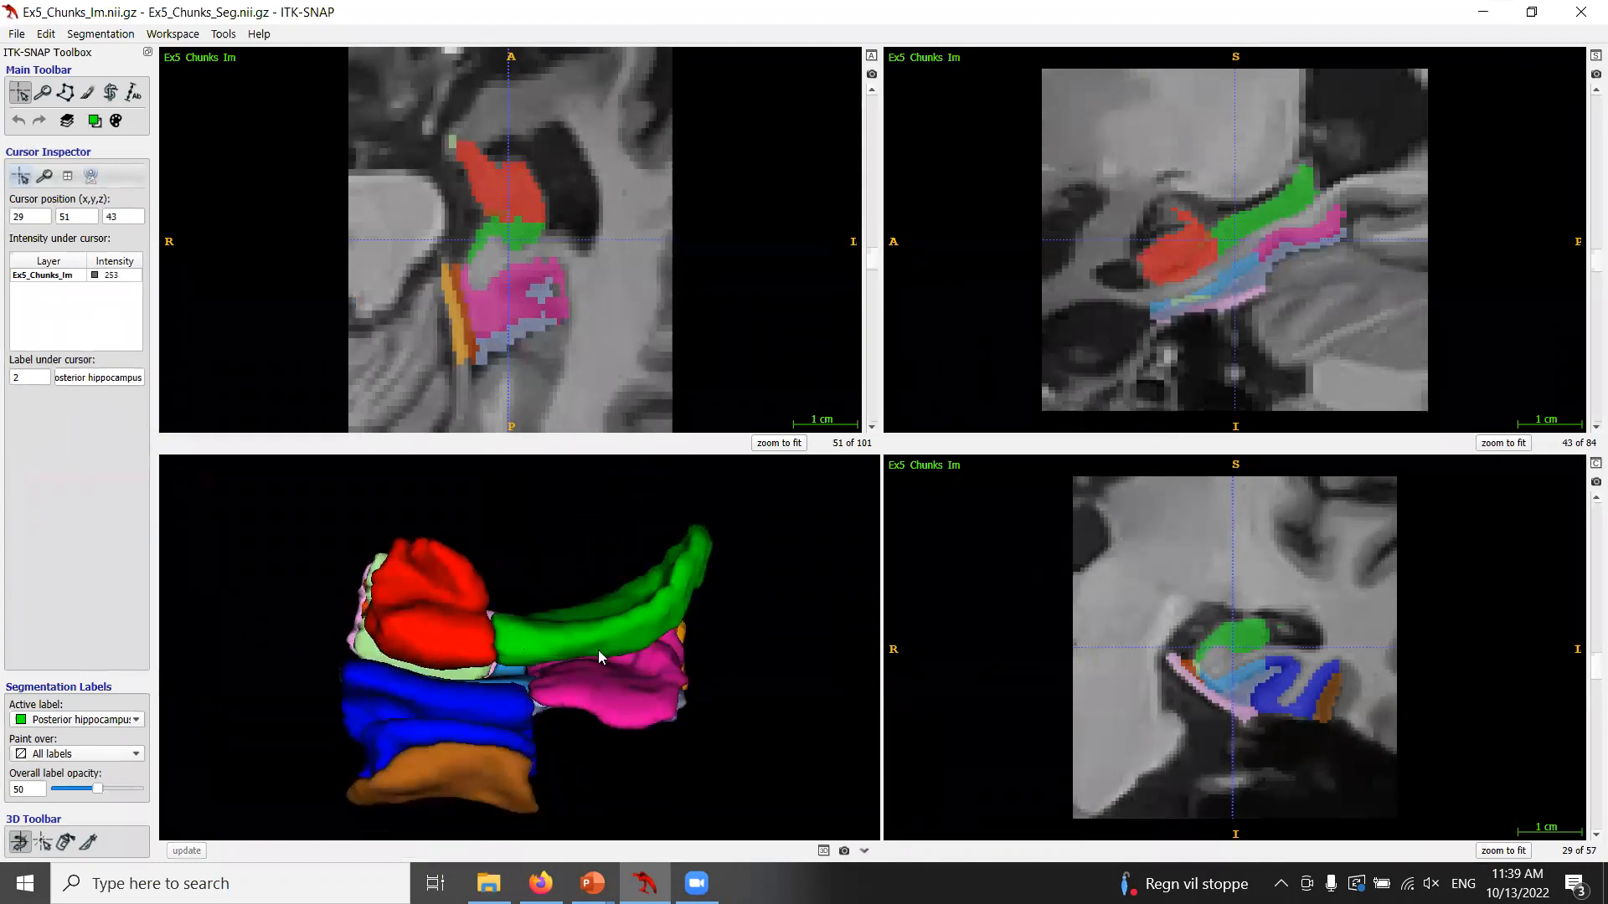
Maximize the coronal view and step through coronal slices around the ventricle.
left_click(1595, 462)
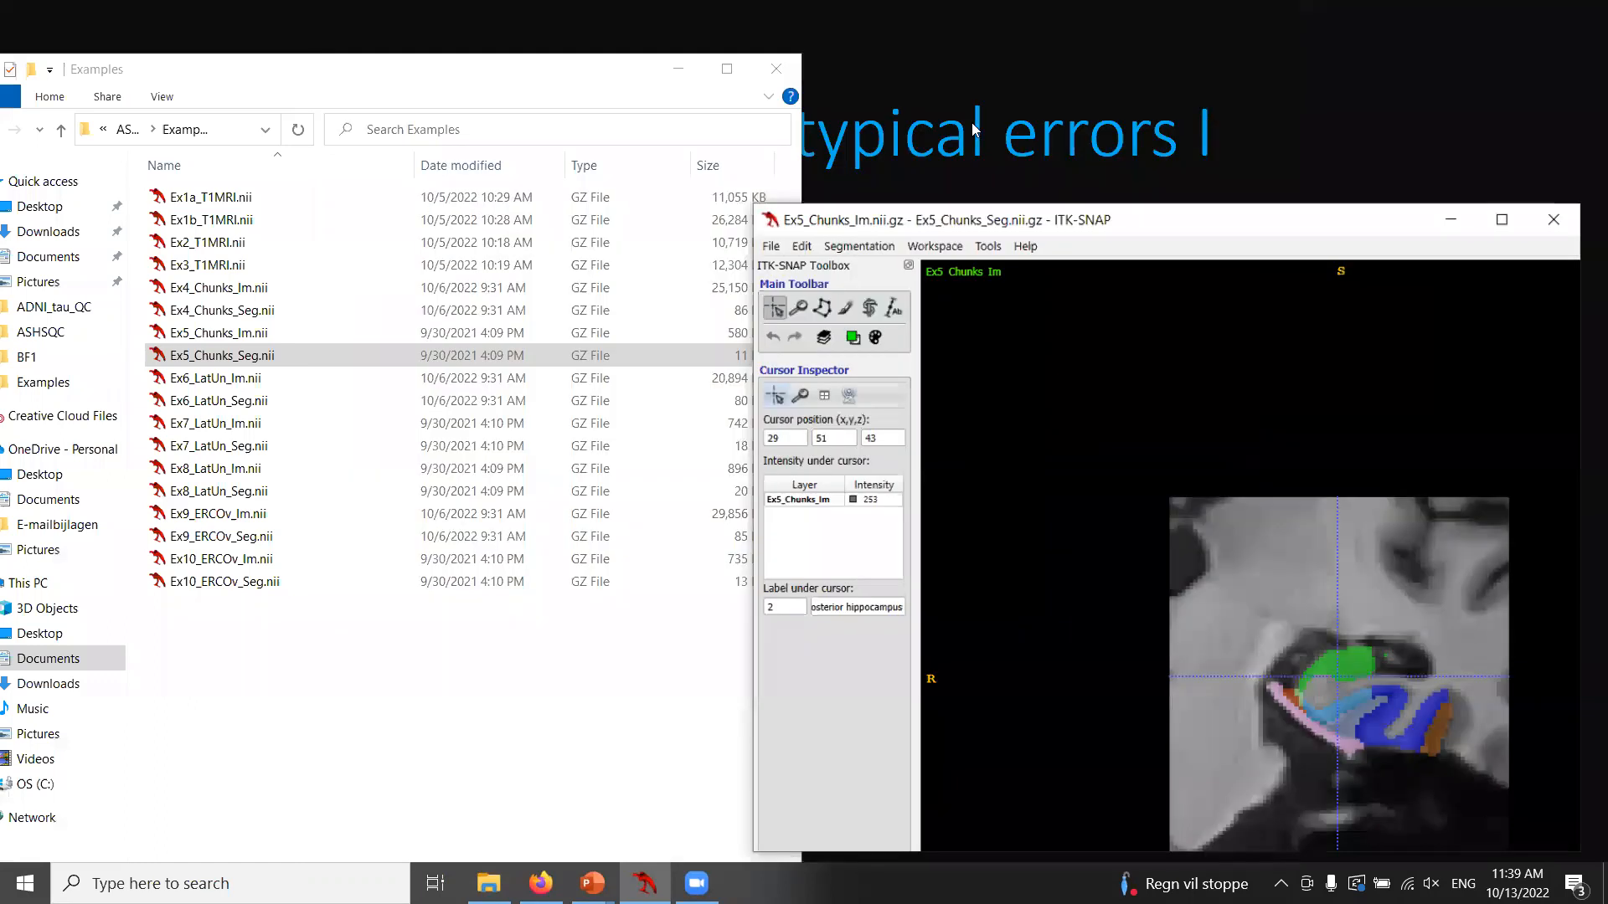
left_click(1505, 267)
left_click_drag(1218, 605, 1322, 476)
scroll(1320, 476, "down", 1)
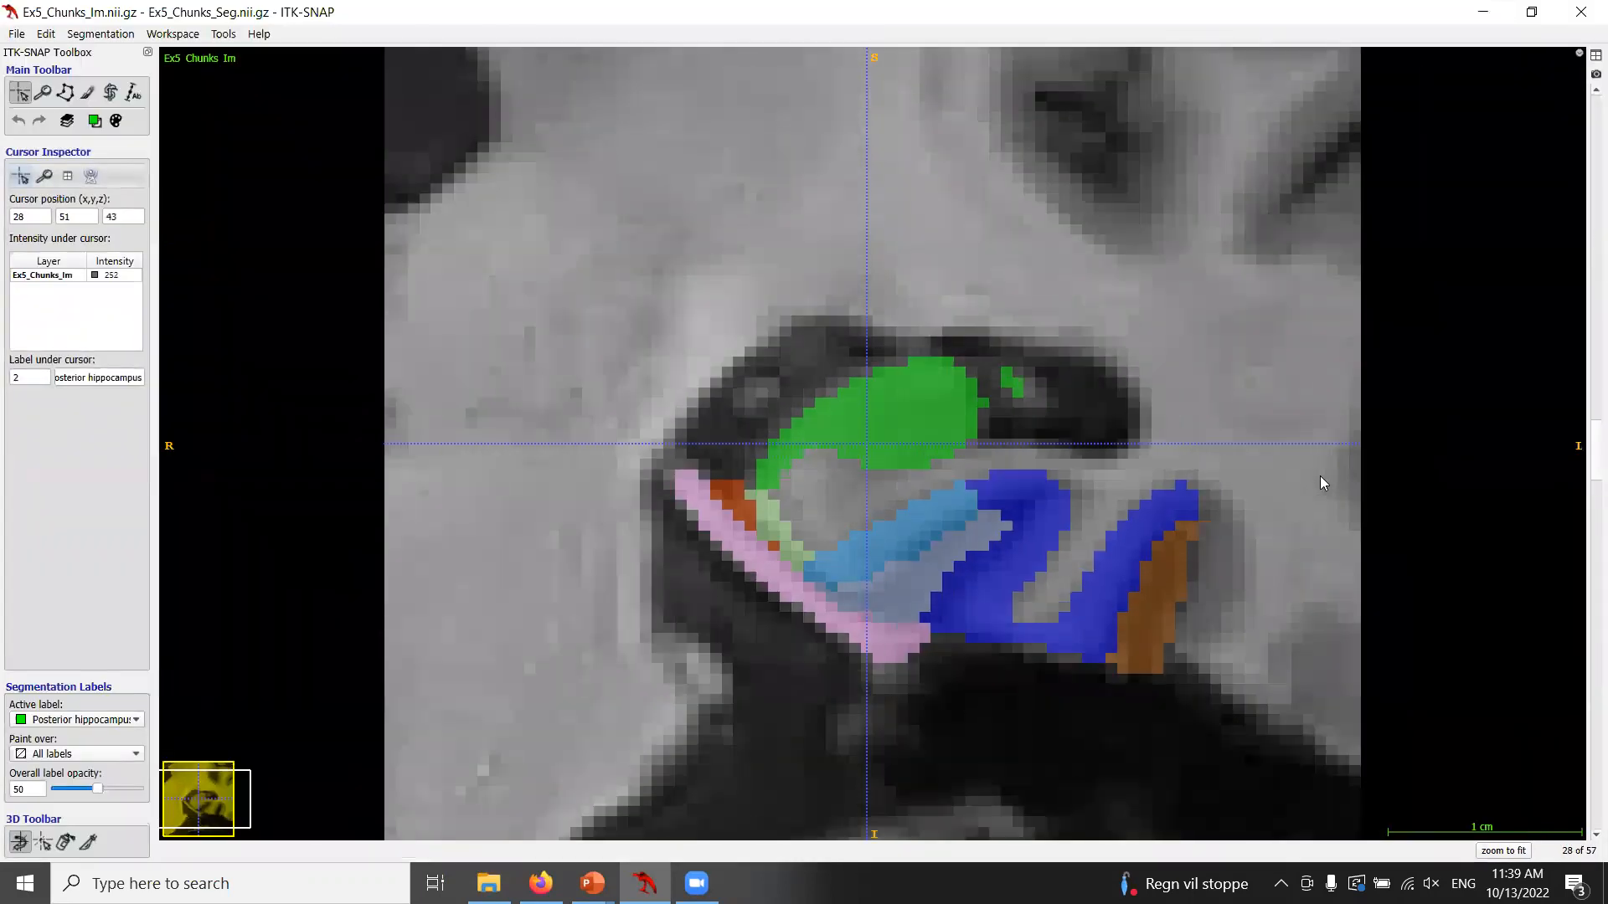
scroll(1073, 427, "down", 1)
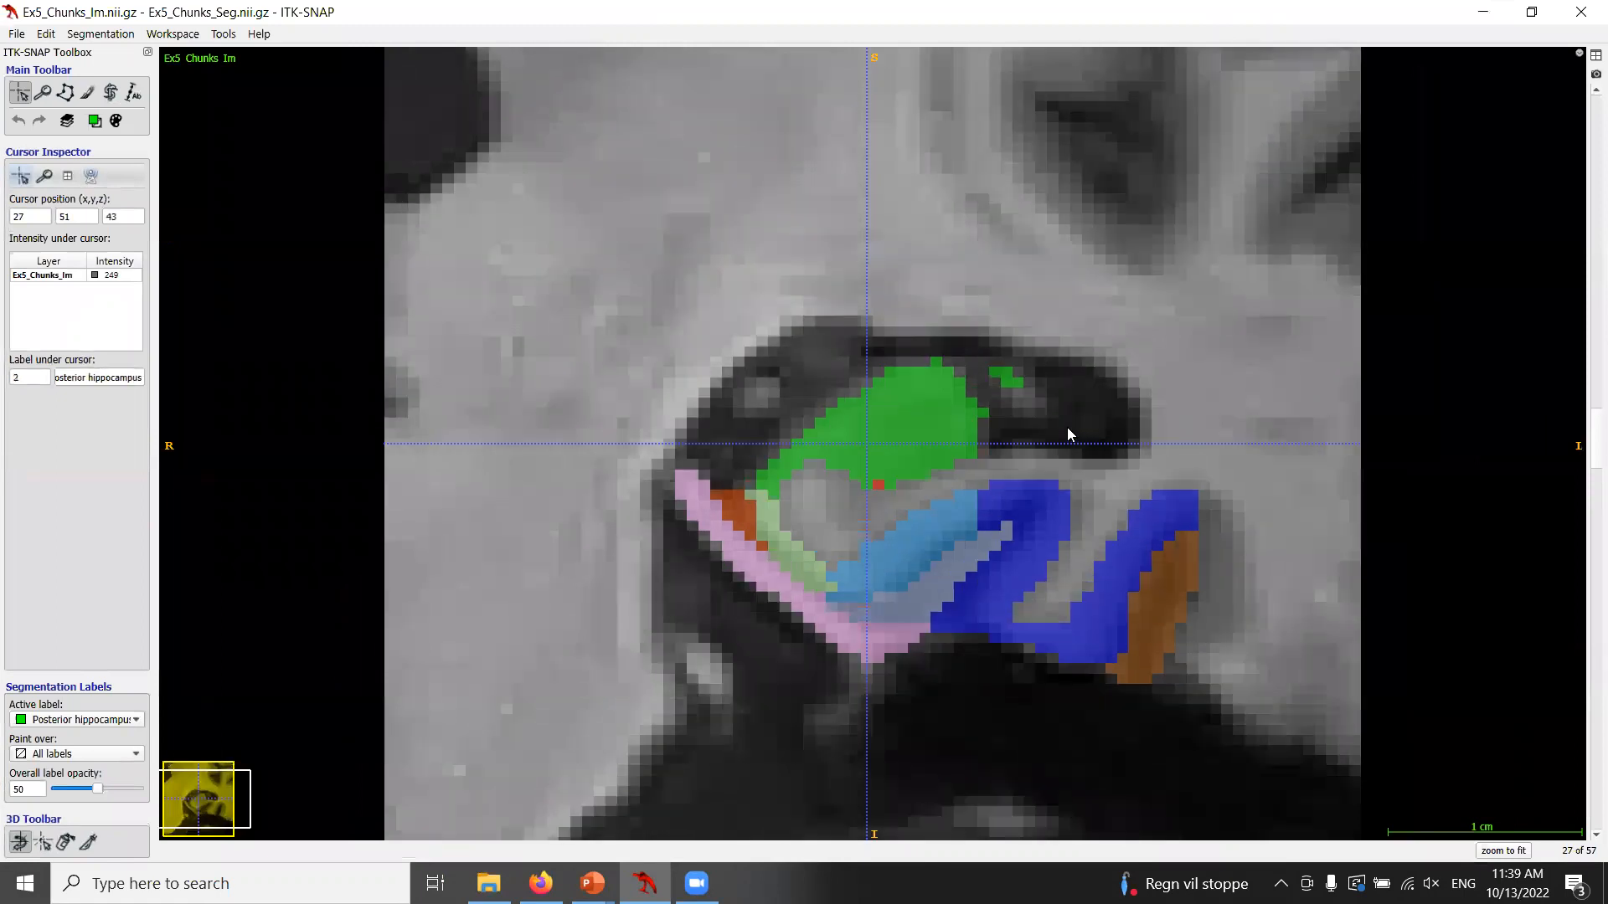
Circle the stray green label in the ventricle with a freehand polygon, toggling the overlay to compare, and clear it.
left_click(65, 92)
left_click_drag(1071, 358, 999, 345)
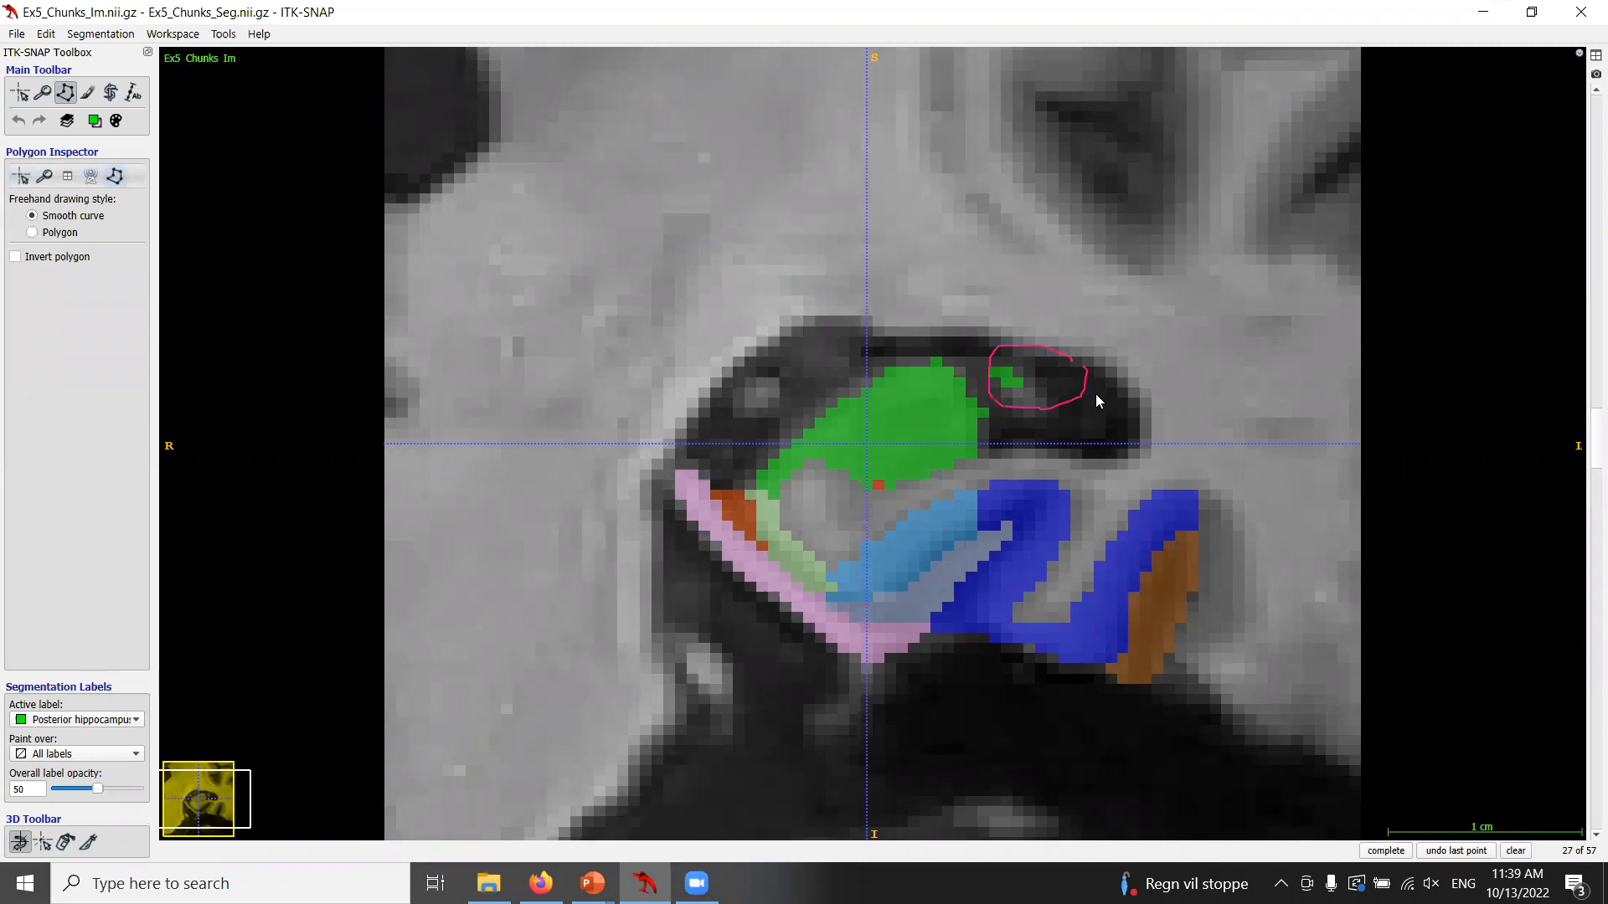
key("s")
key("s")
key("s")
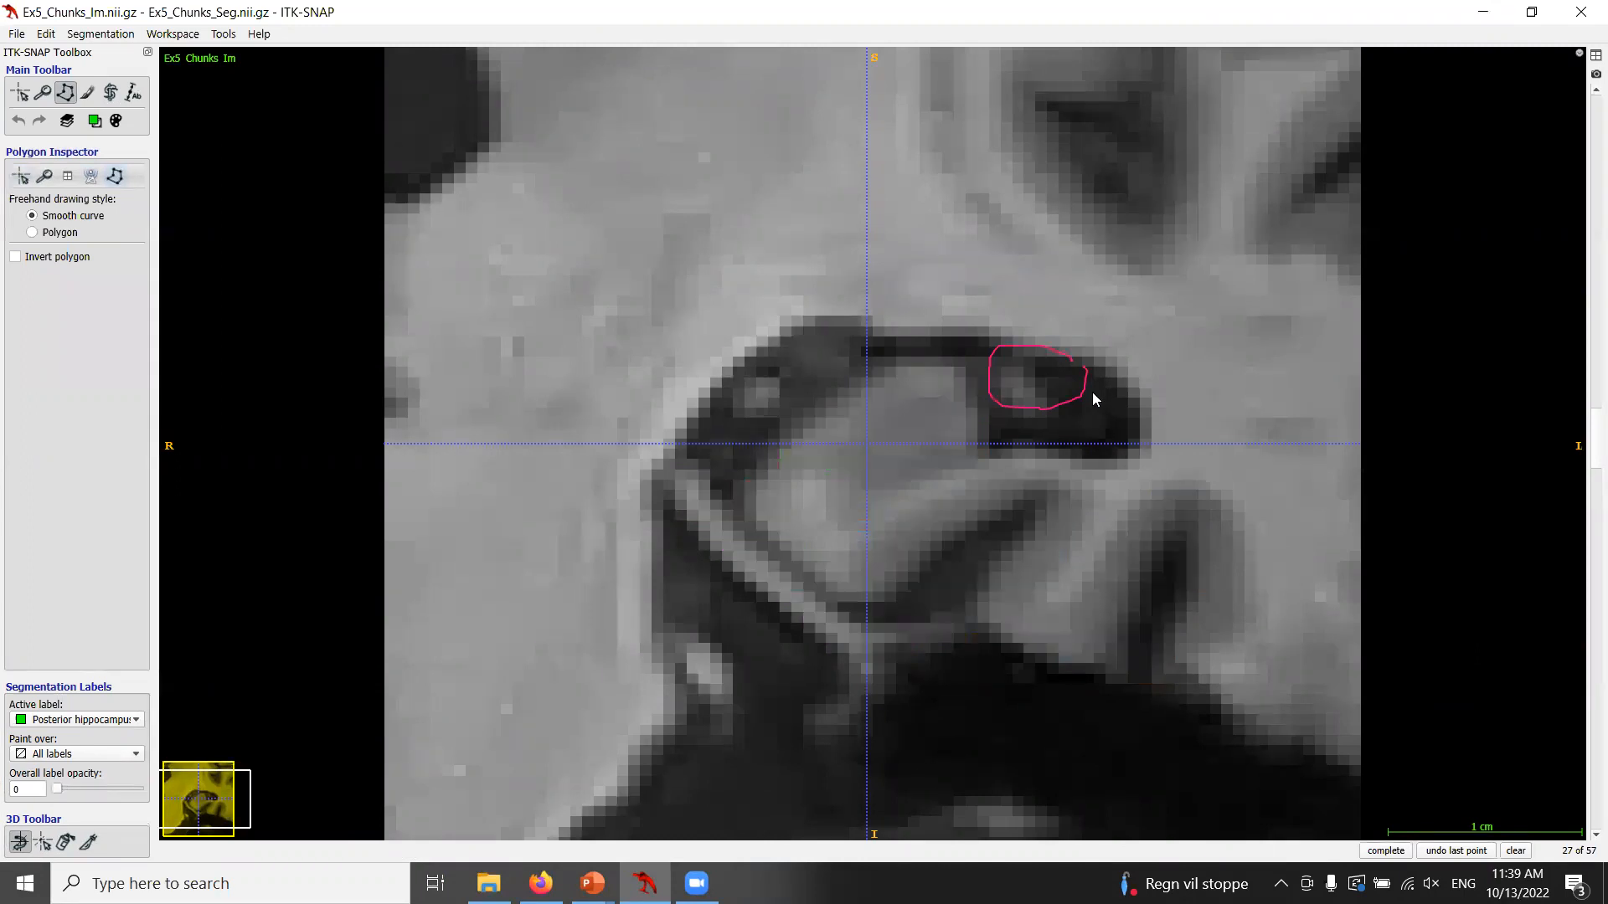
key("s")
key("s")
key("s")
key("s")
key("s")
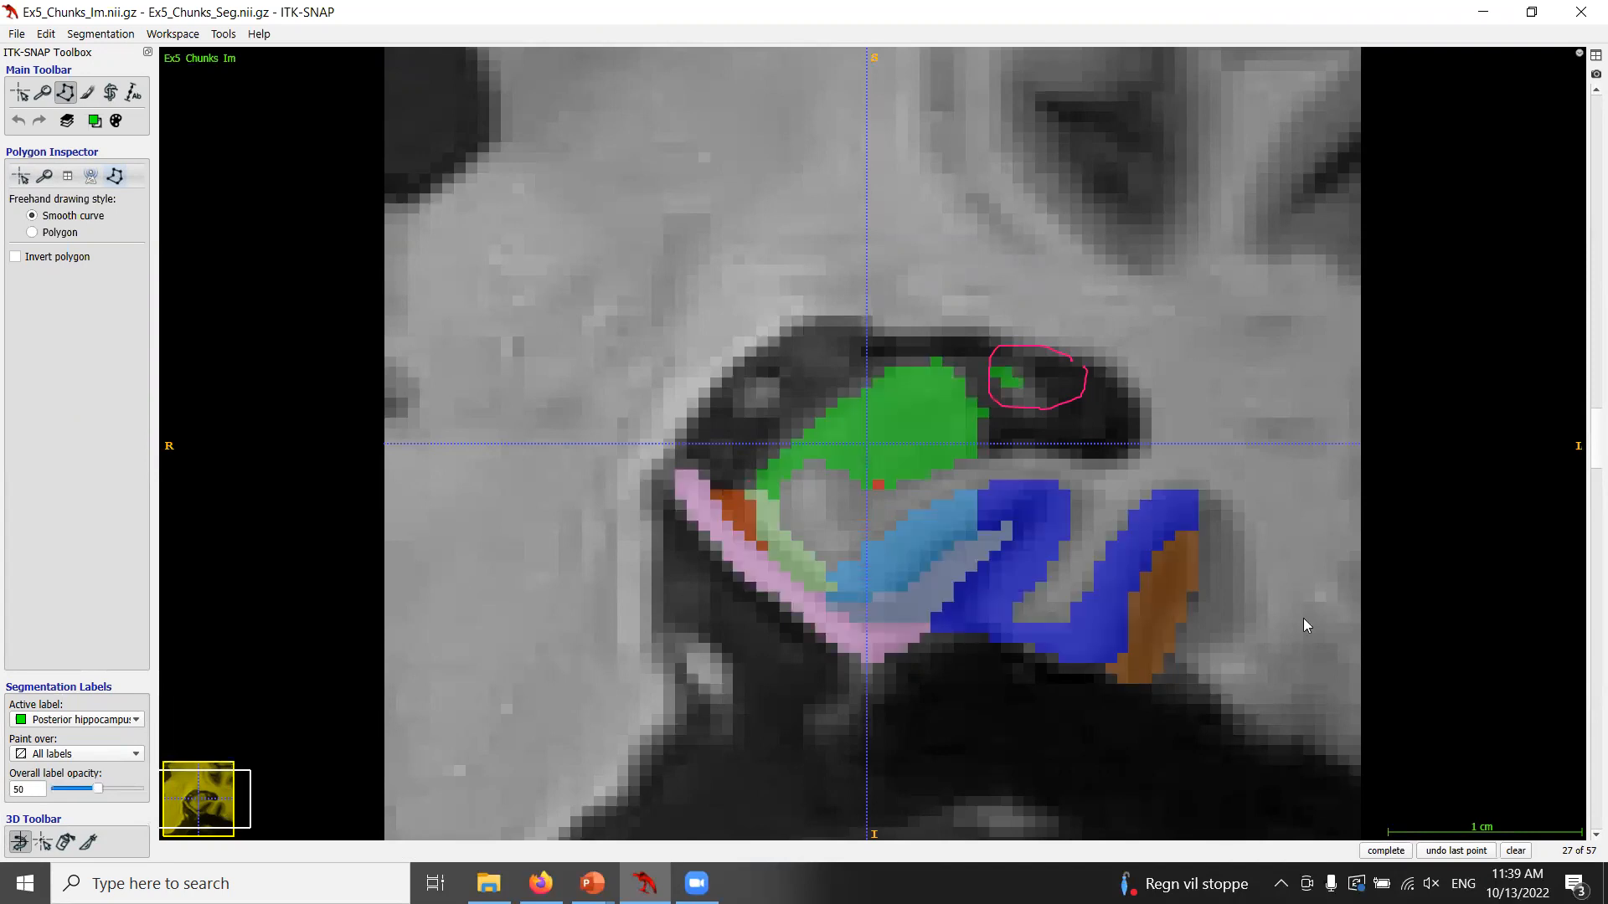
left_click(1516, 851)
Step through the neighbouring coronal slices to examine the stray green label.
scroll(988, 450, "up", 1)
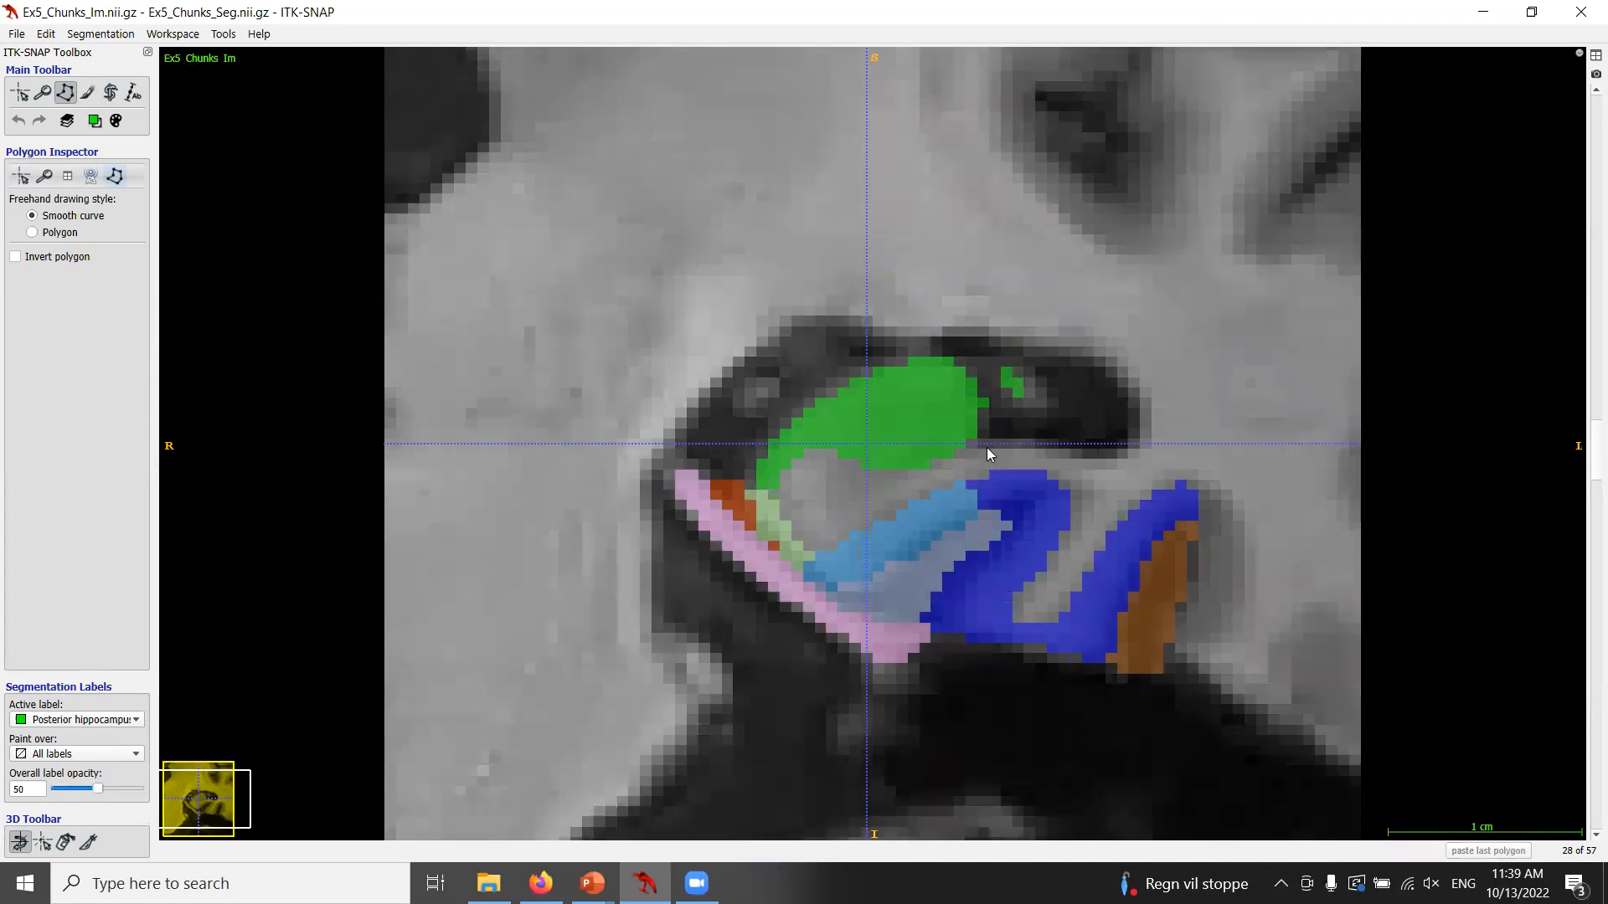
scroll(986, 454, "up", 1)
scroll(987, 447, "down", 2)
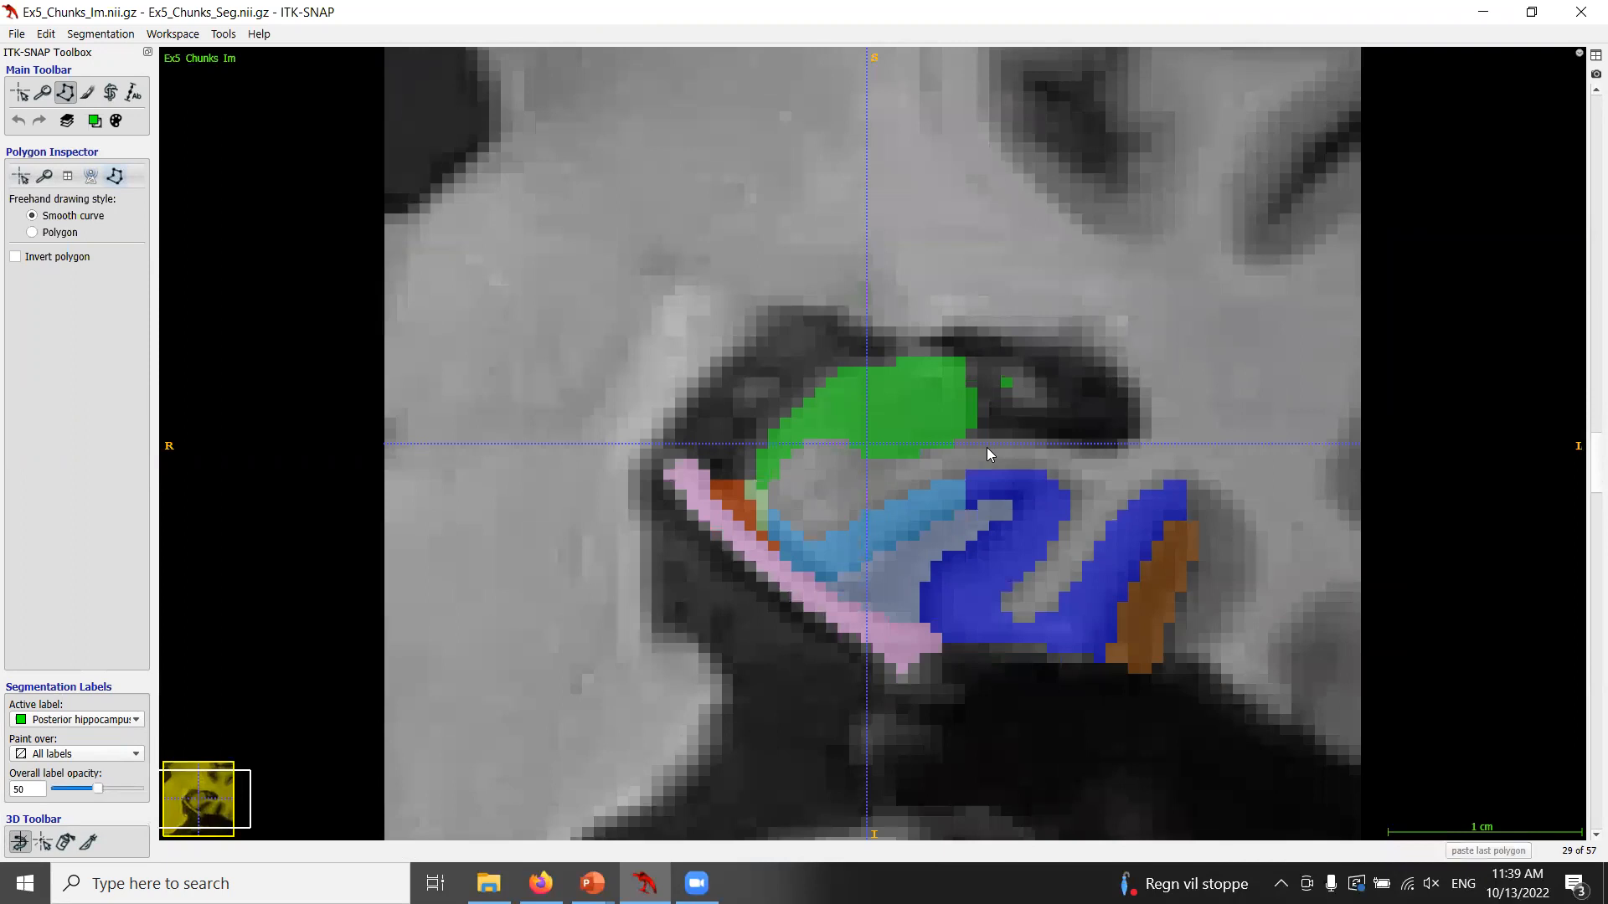
scroll(986, 448, "down", 1)
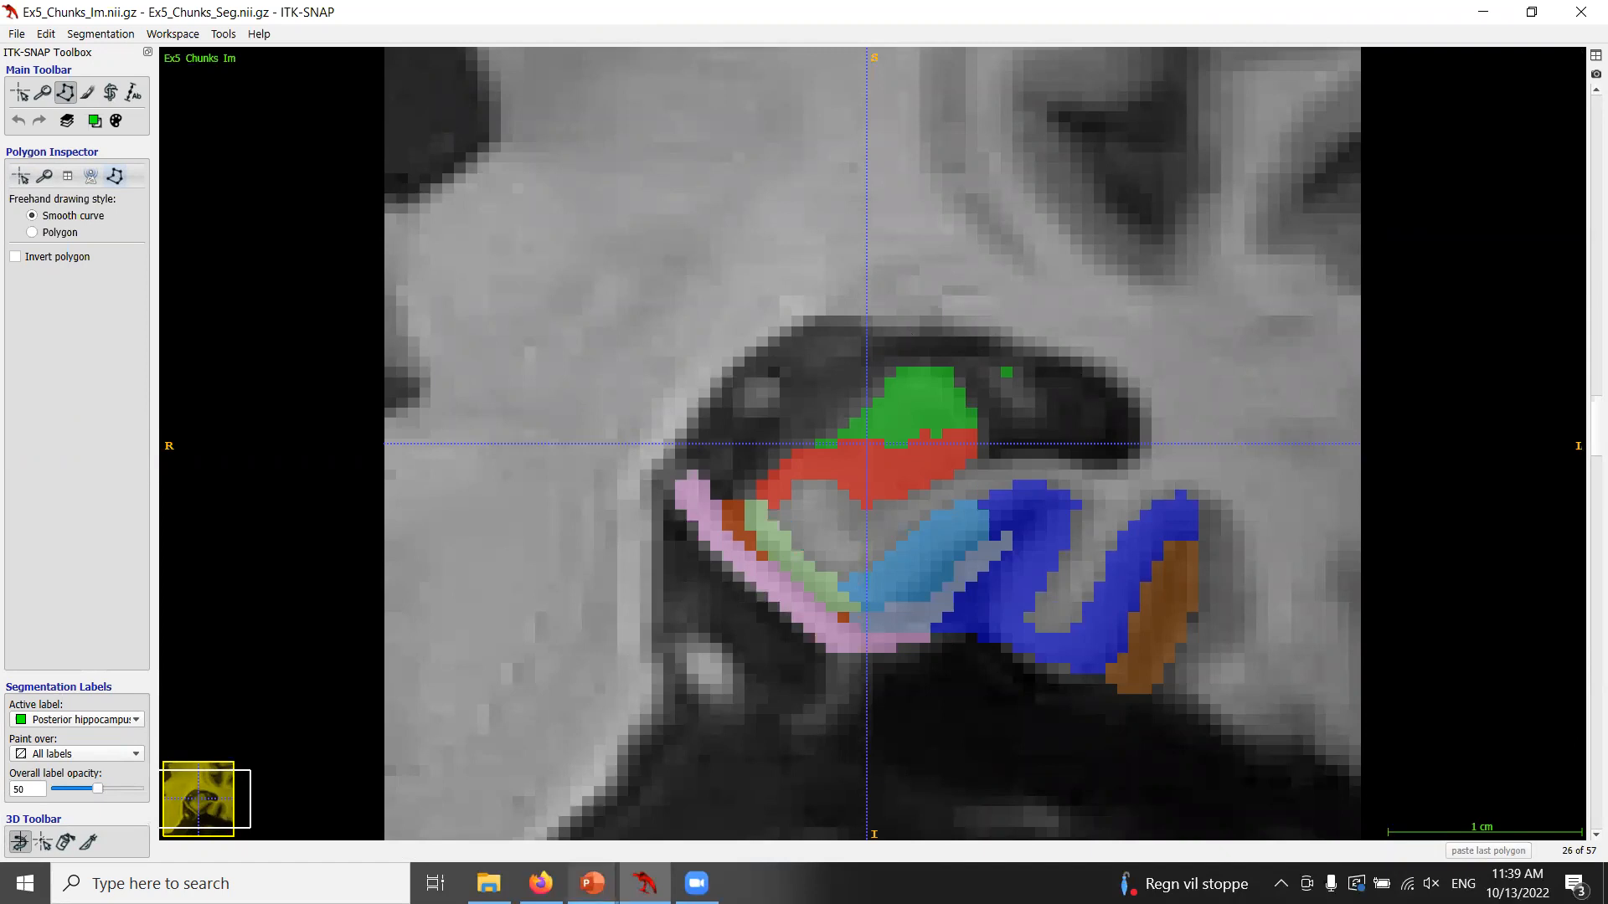
Switch to the PowerPoint slide show and advance to the inclusion/exclusion rule for ventricle labels.
mouse_move(592, 884)
left_click(657, 774)
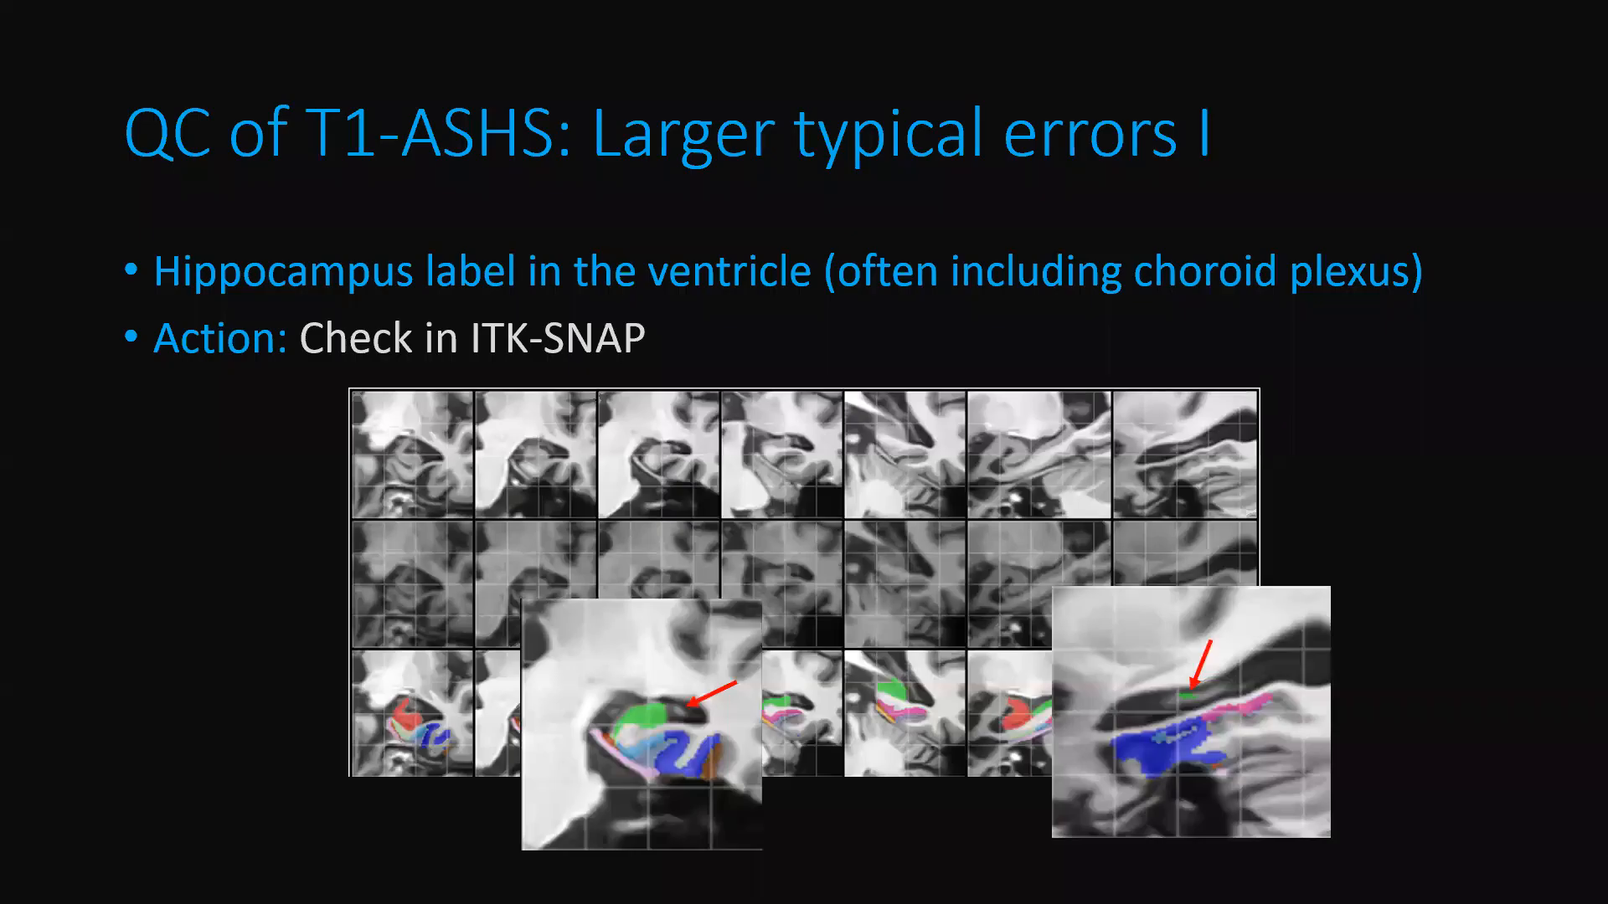
key("Right")
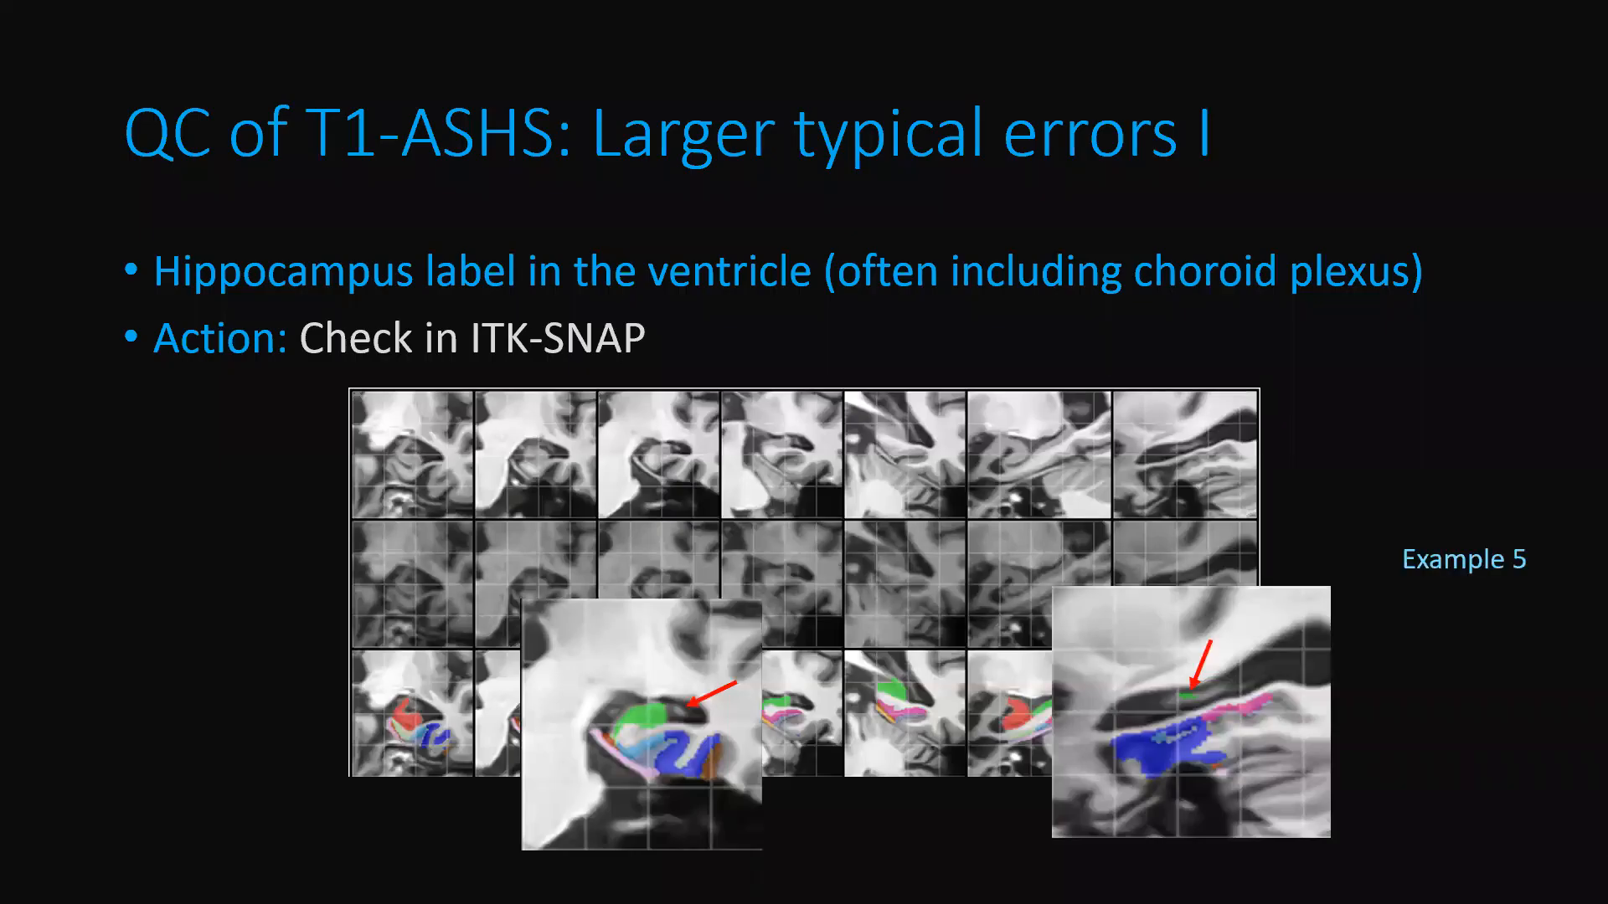
left_click(353, 481)
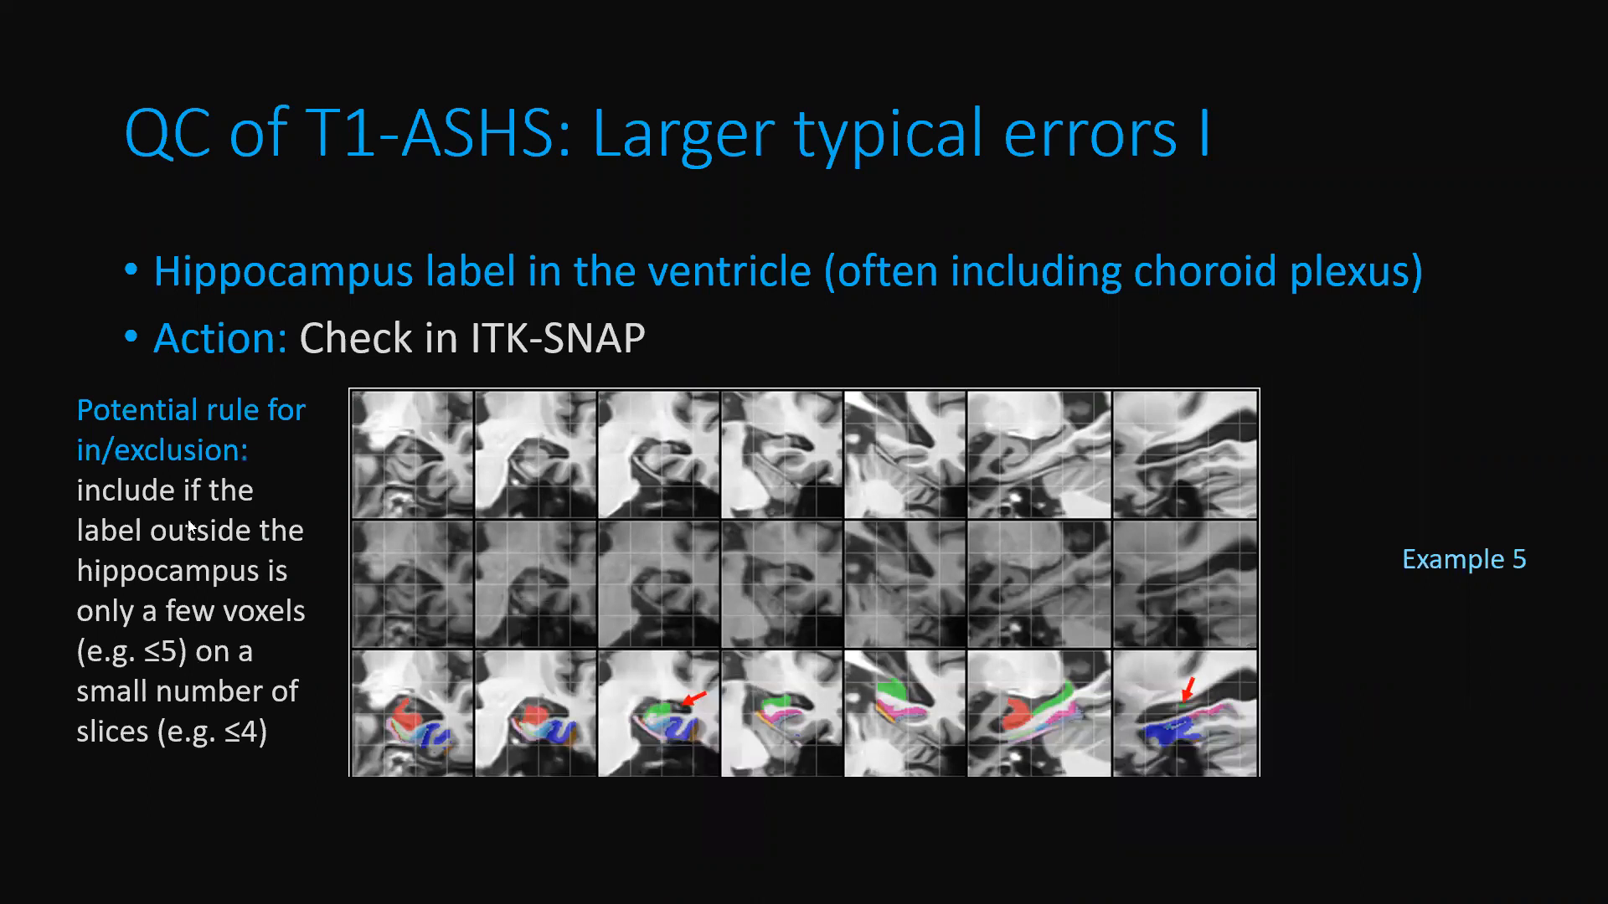
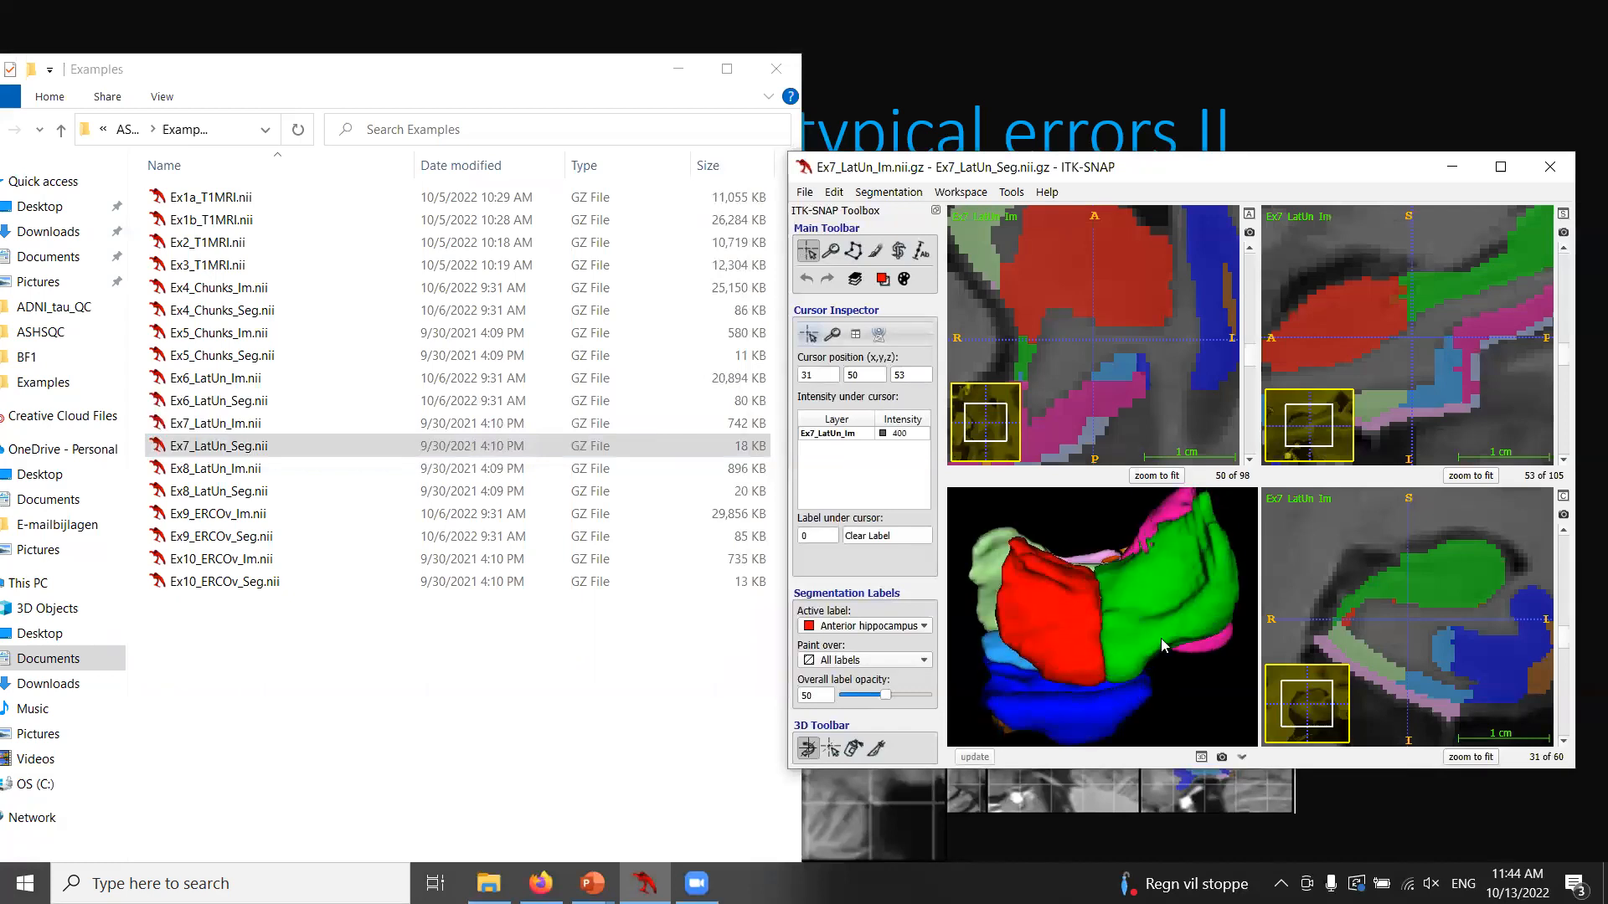
Maximize the sagittal view and step through the sagittal slices around the hippocampus.
left_click_drag(1214, 641, 1158, 656)
left_click_drag(1192, 181, 885, 229)
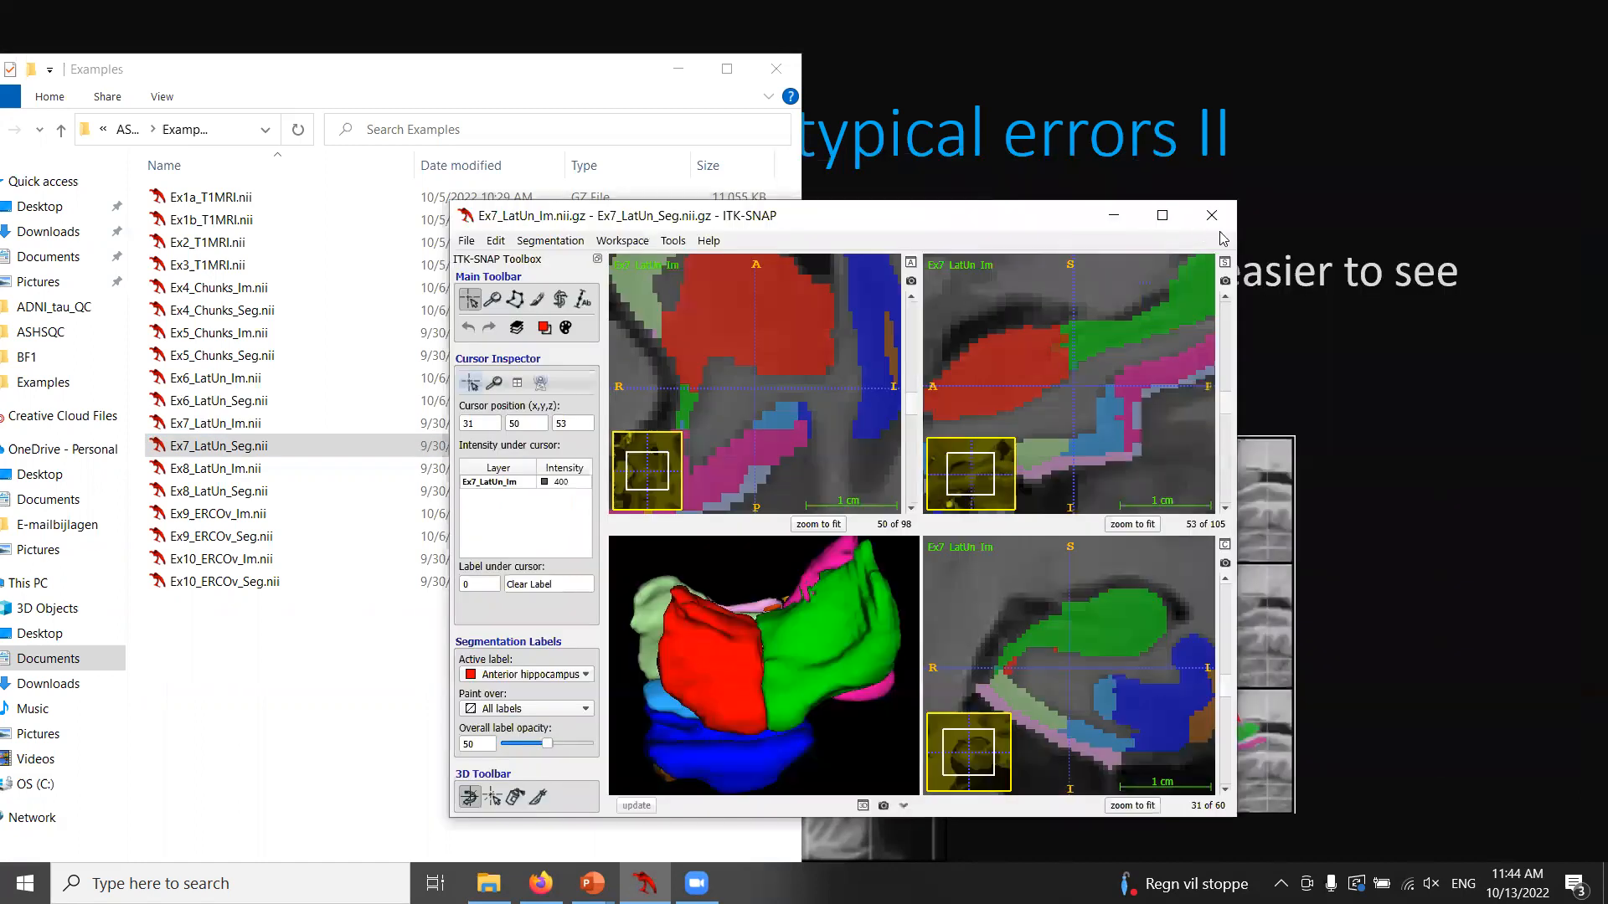
left_click(1255, 262)
left_click(1194, 215)
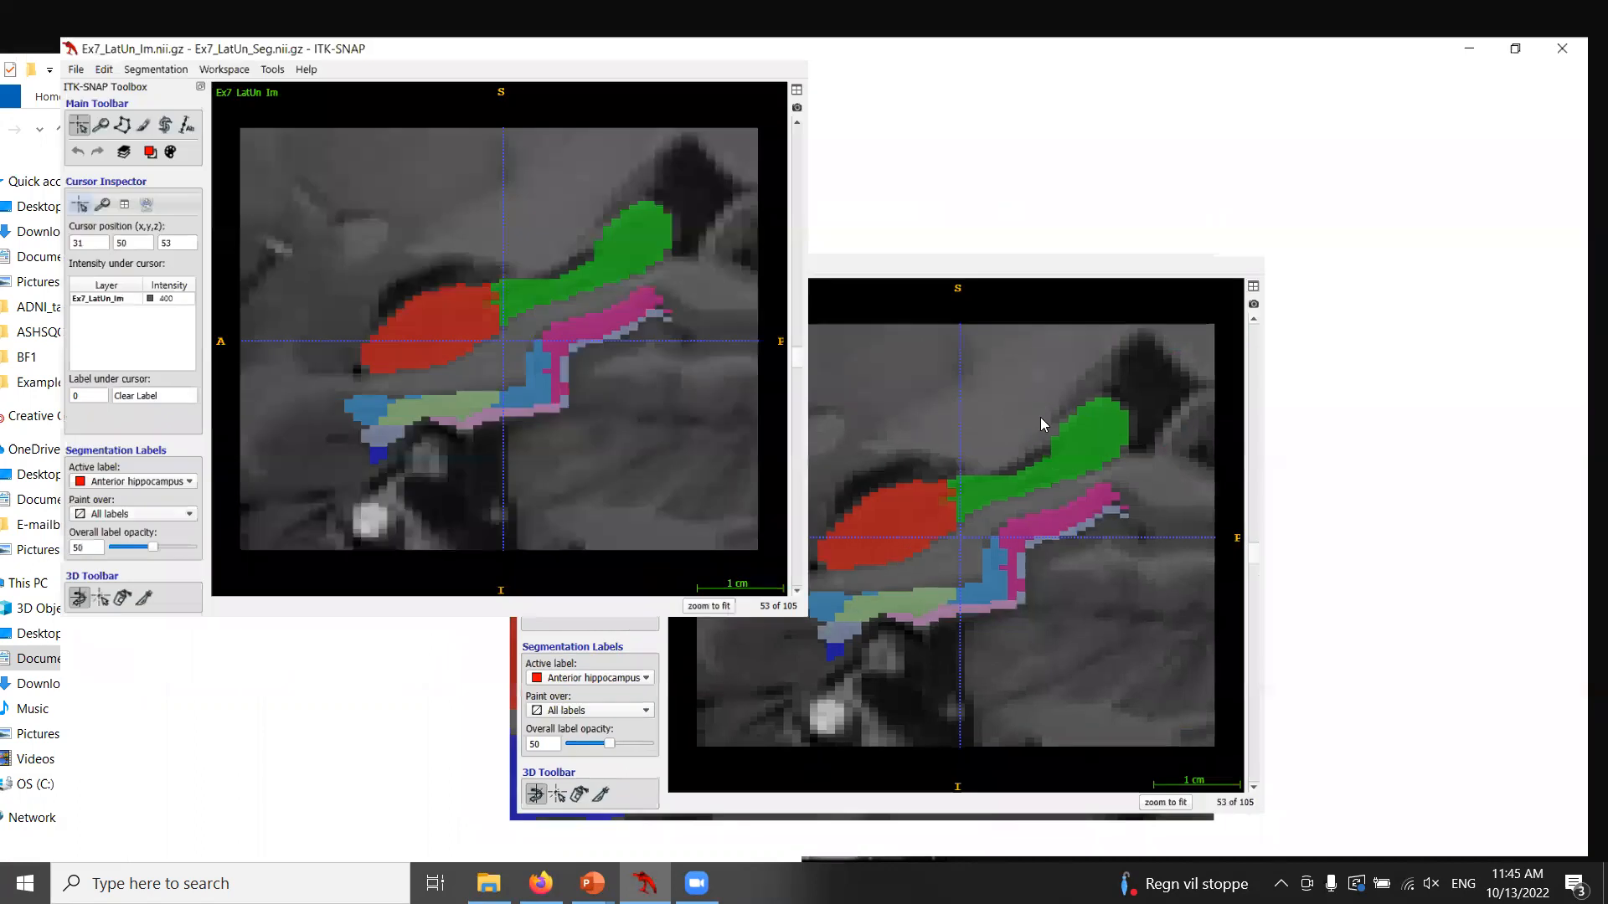
scroll(1143, 407, "down", 6)
scroll(1149, 412, "down", 11)
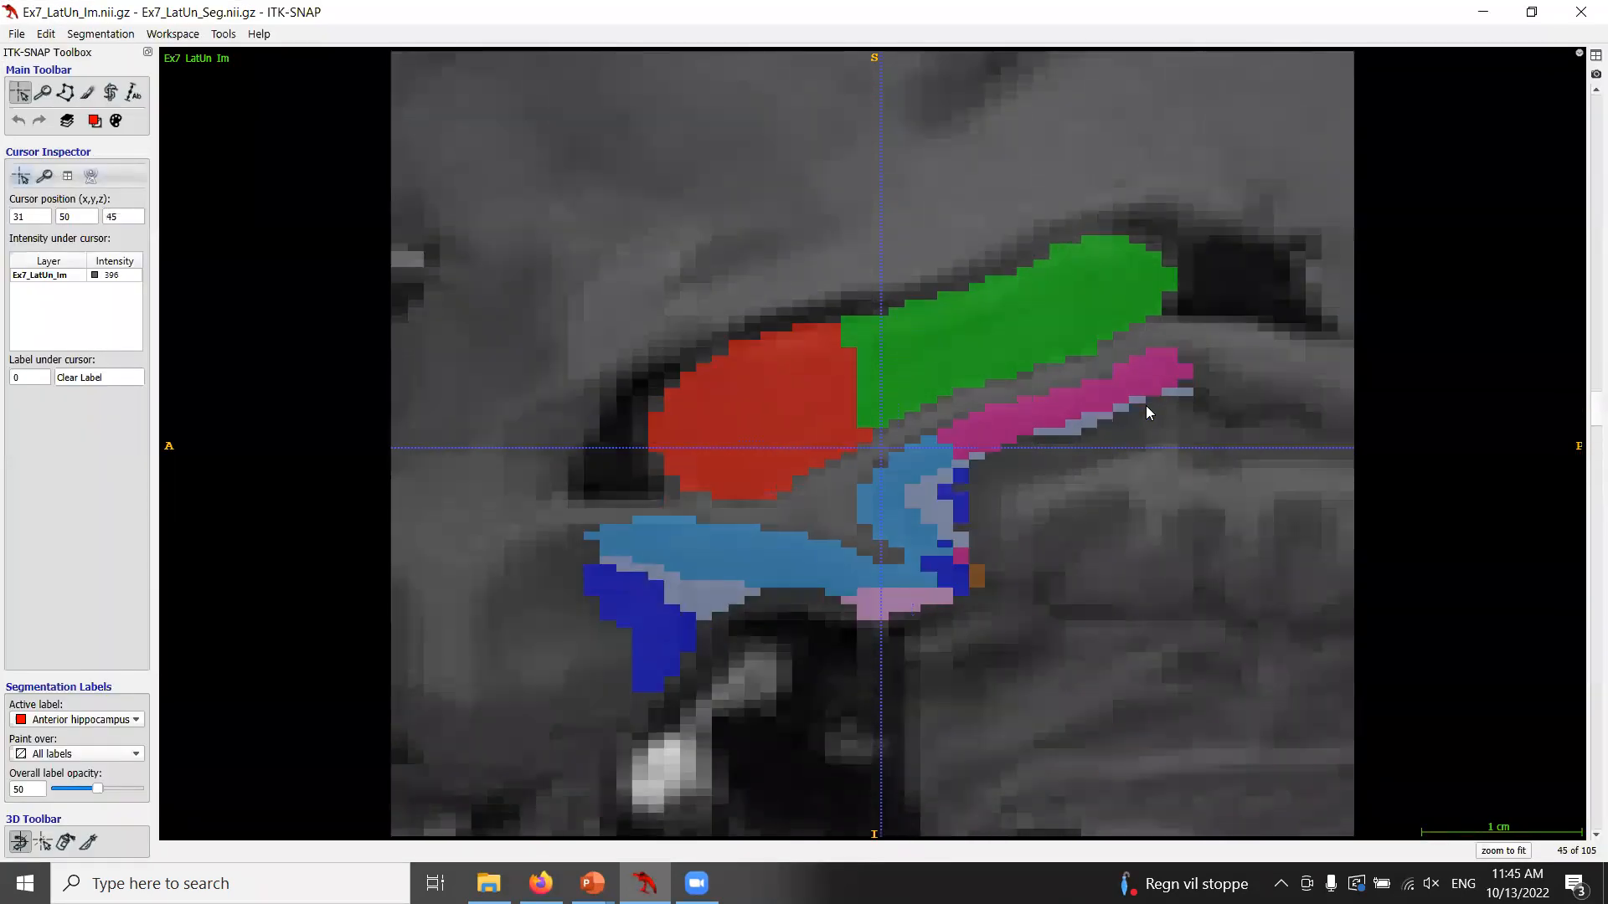
scroll(1145, 406, "down", 6)
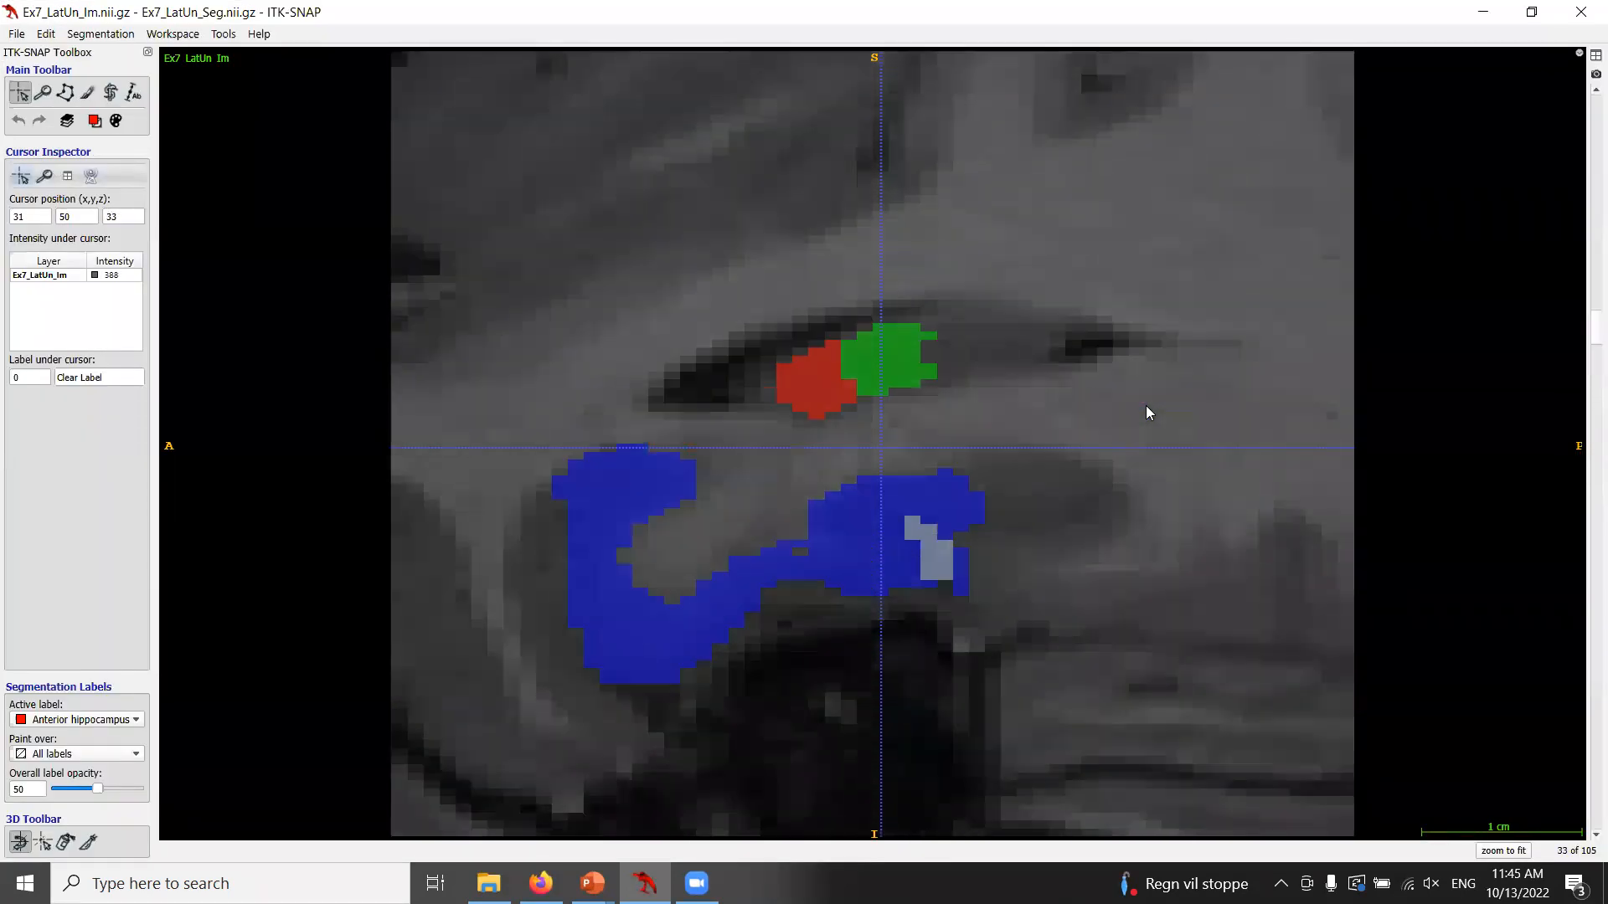
scroll(1145, 406, "up", 2)
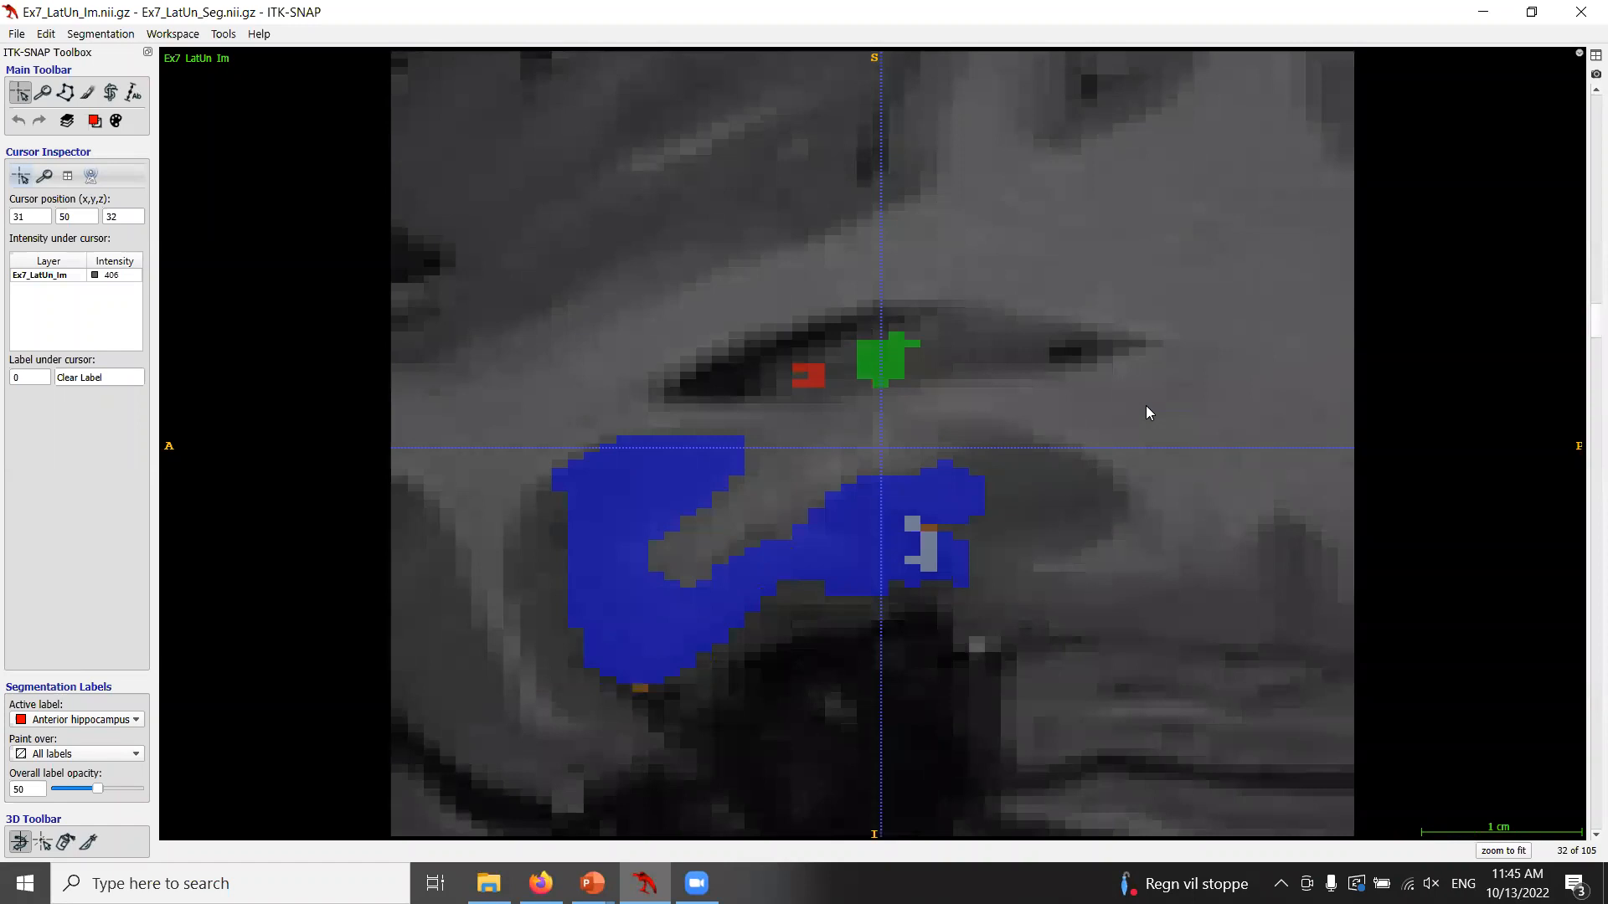
Trace the ventricle above the hippocampus with freehand polygons on sagittal slices 32 to 34, clearing each outline.
left_click(66, 92)
mouse_move(800, 366)
left_mouse_down()
mouse_move(858, 335)
mouse_move(956, 319)
left_mouse_up()
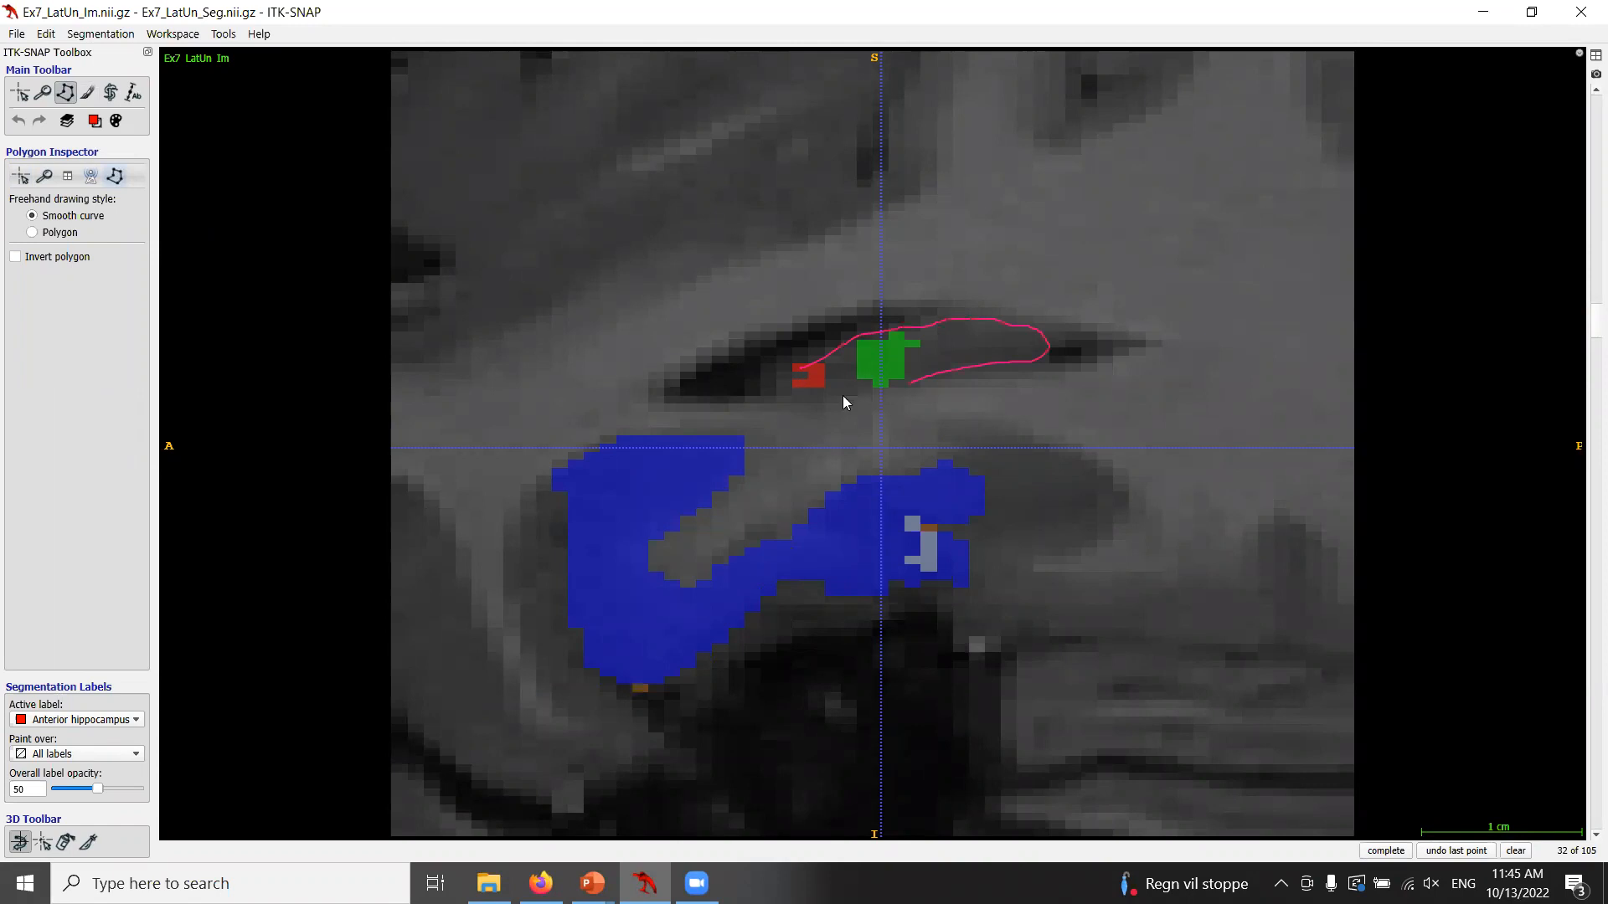
left_click(1518, 849)
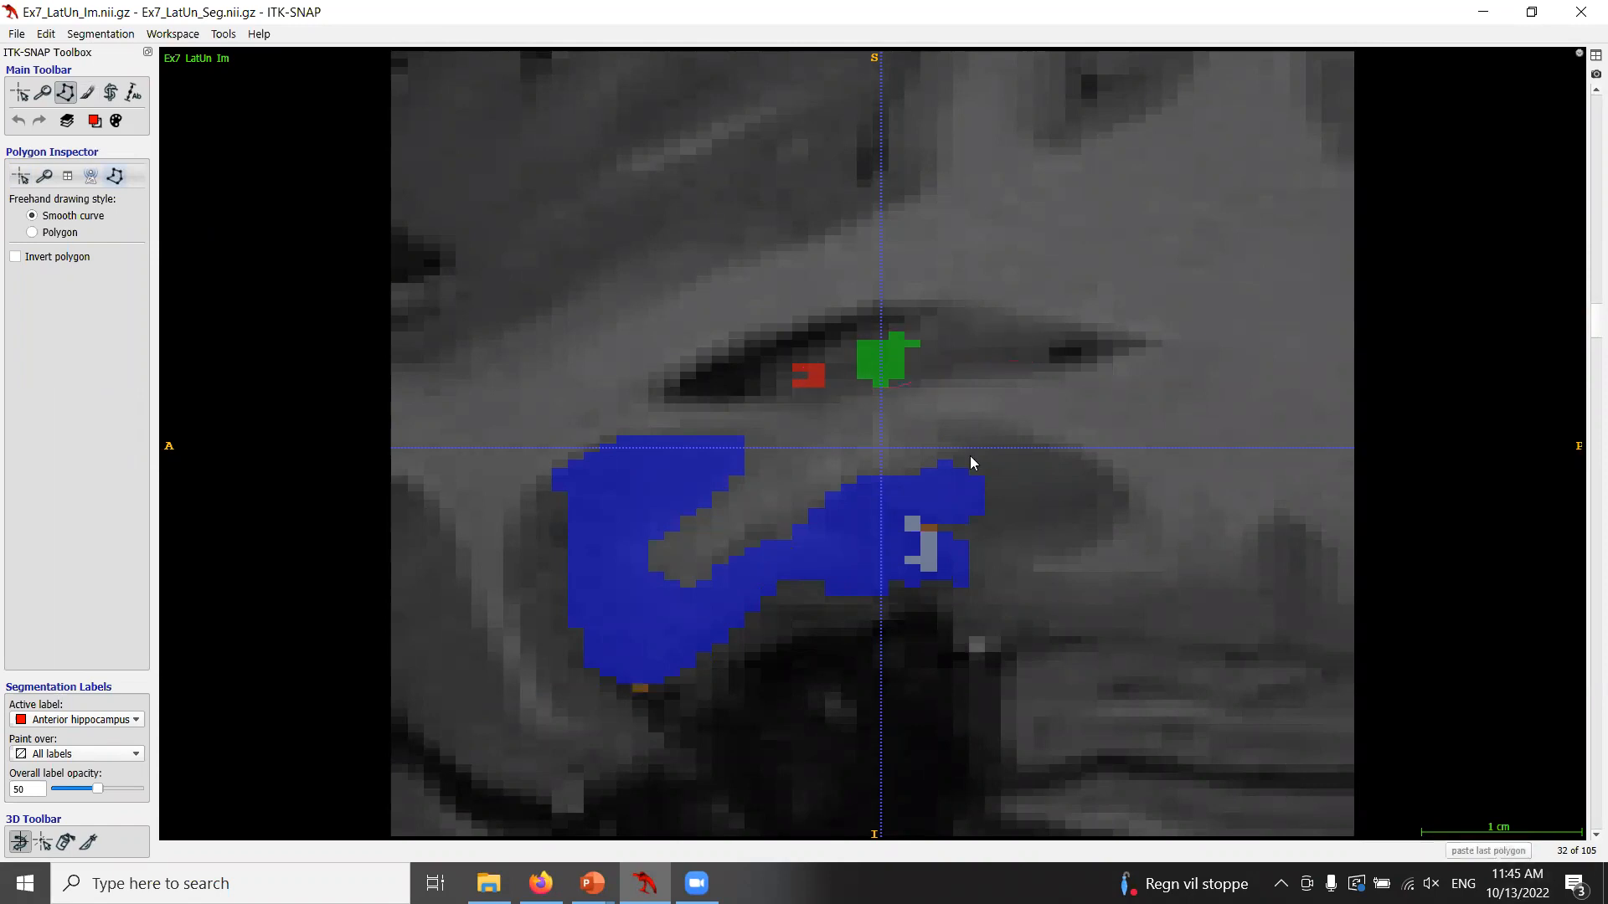
scroll(922, 350, "up", 1)
left_click(917, 321)
left_click_drag(1063, 328, 1005, 367)
left_click(1516, 851)
scroll(937, 361, "up", 1)
left_click(917, 324)
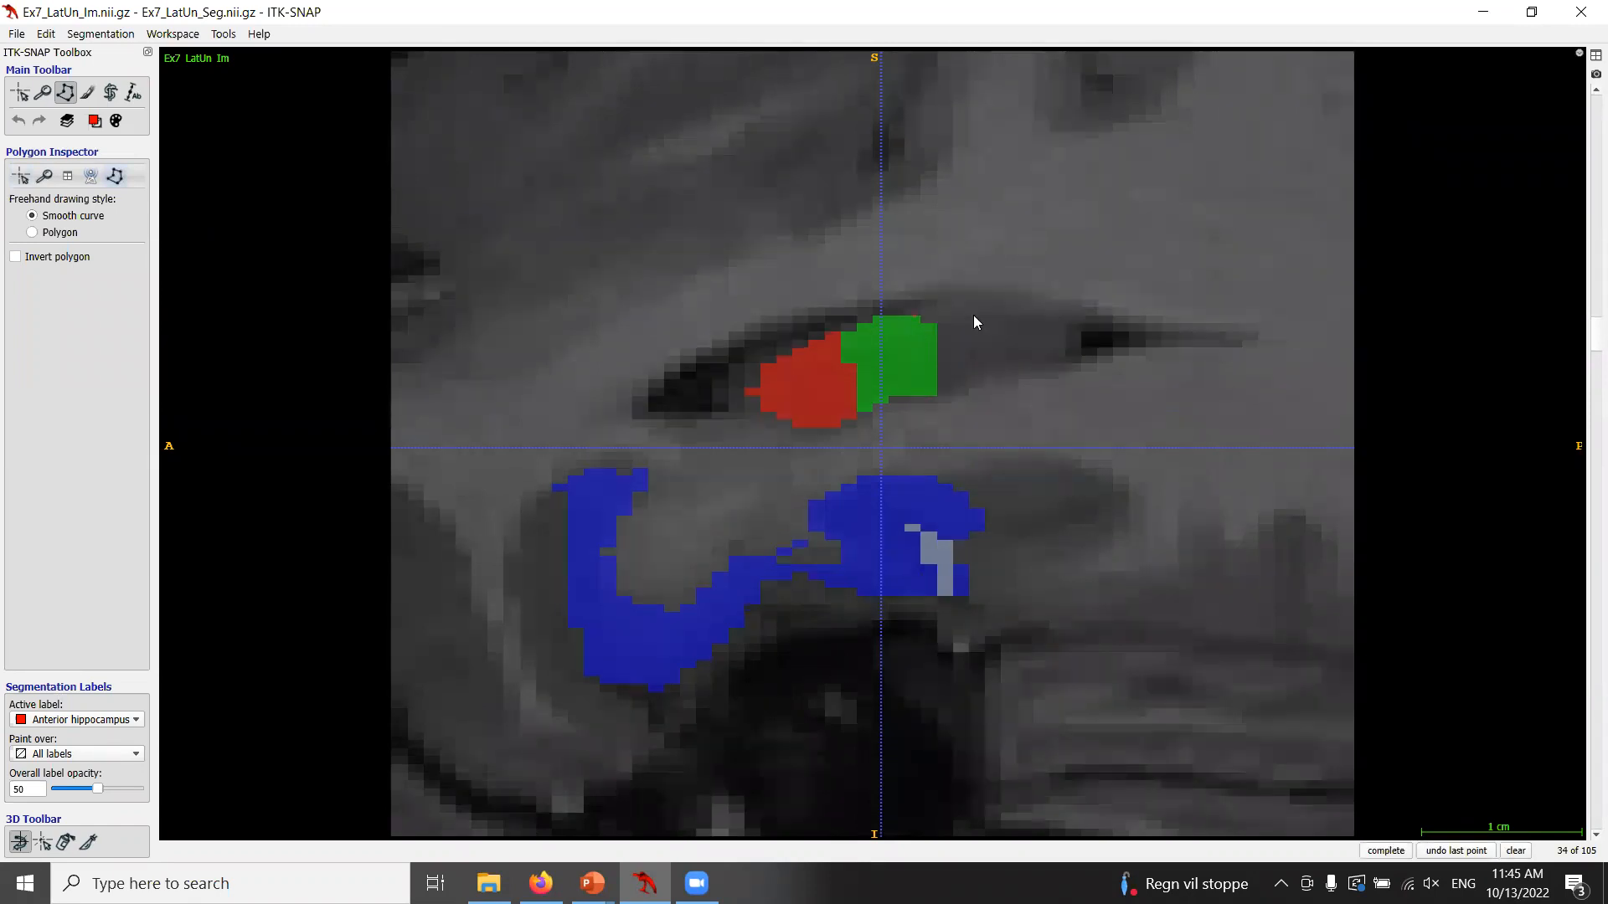
left_click_drag(1075, 359, 932, 400)
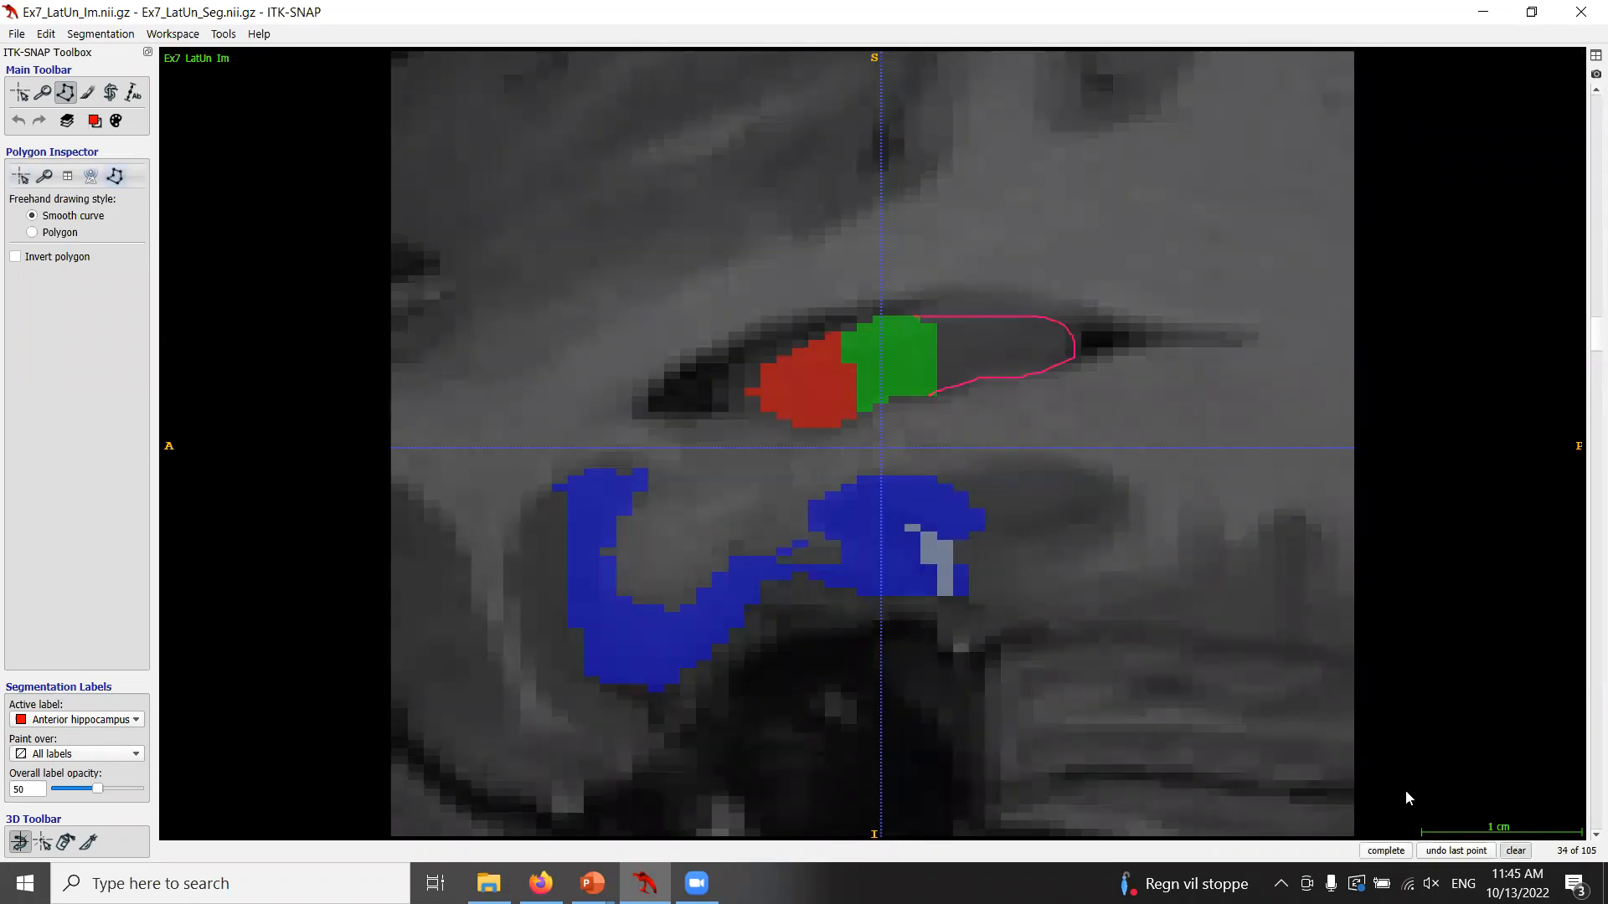
scroll(1020, 471, "up", 1)
mouse_move(915, 299)
left_mouse_down()
mouse_move(1057, 298)
mouse_move(942, 397)
left_mouse_up()
left_click(1516, 851)
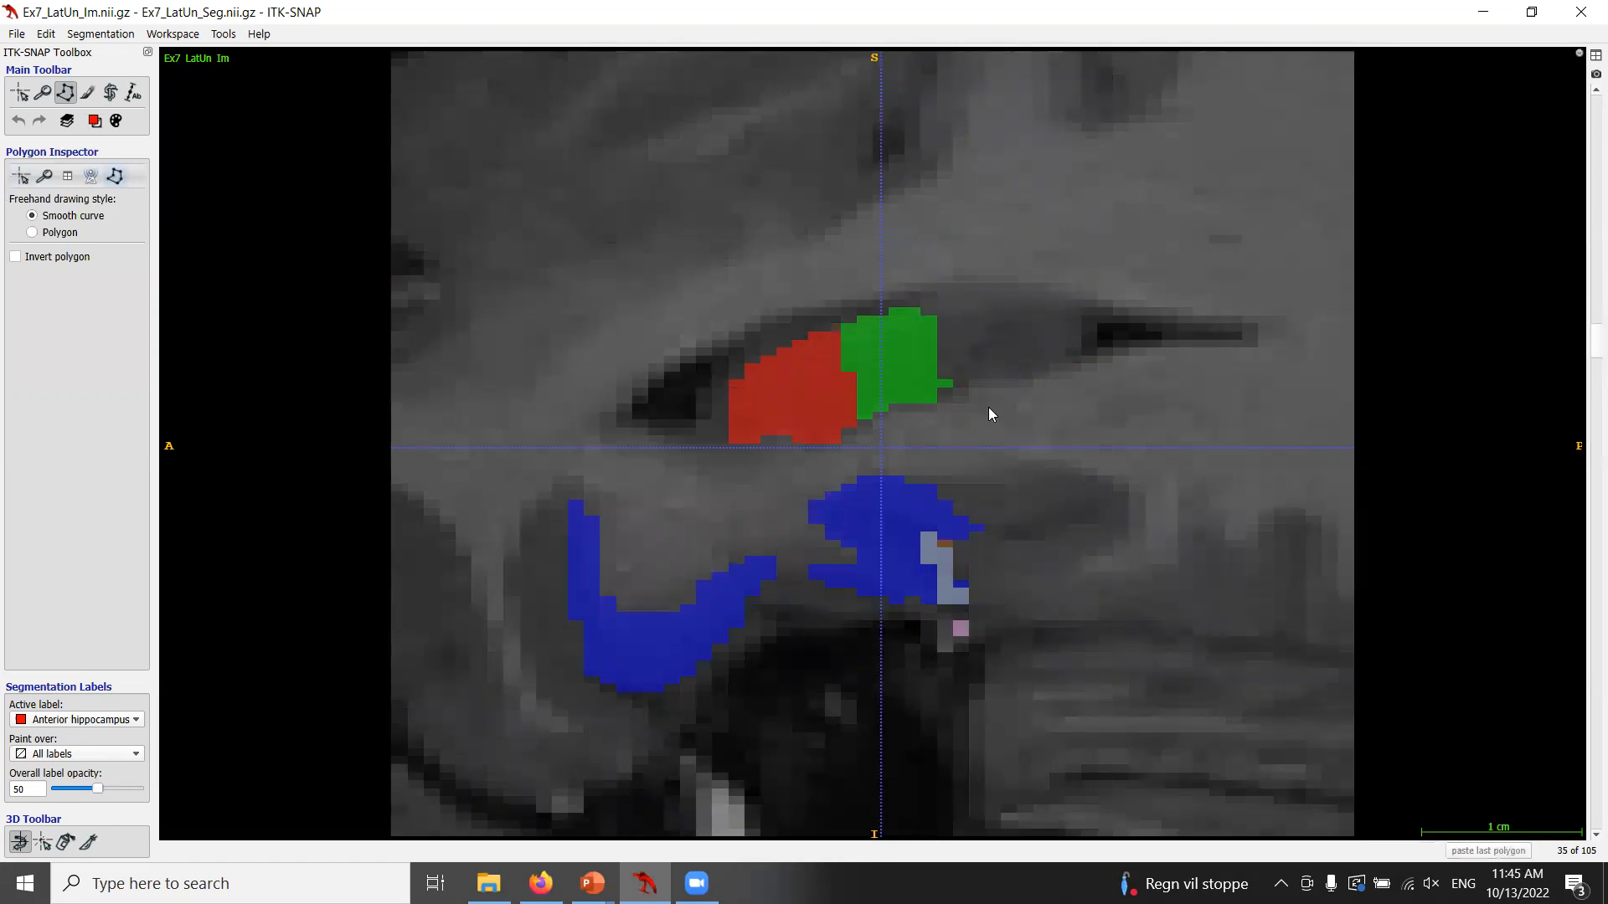
Trace the ventricle region with freehand polygons on sagittal slices 36 to 42, clearing each outline.
scroll(988, 407, "up", 1)
left_click(924, 299)
left_click_drag(1090, 331, 948, 391)
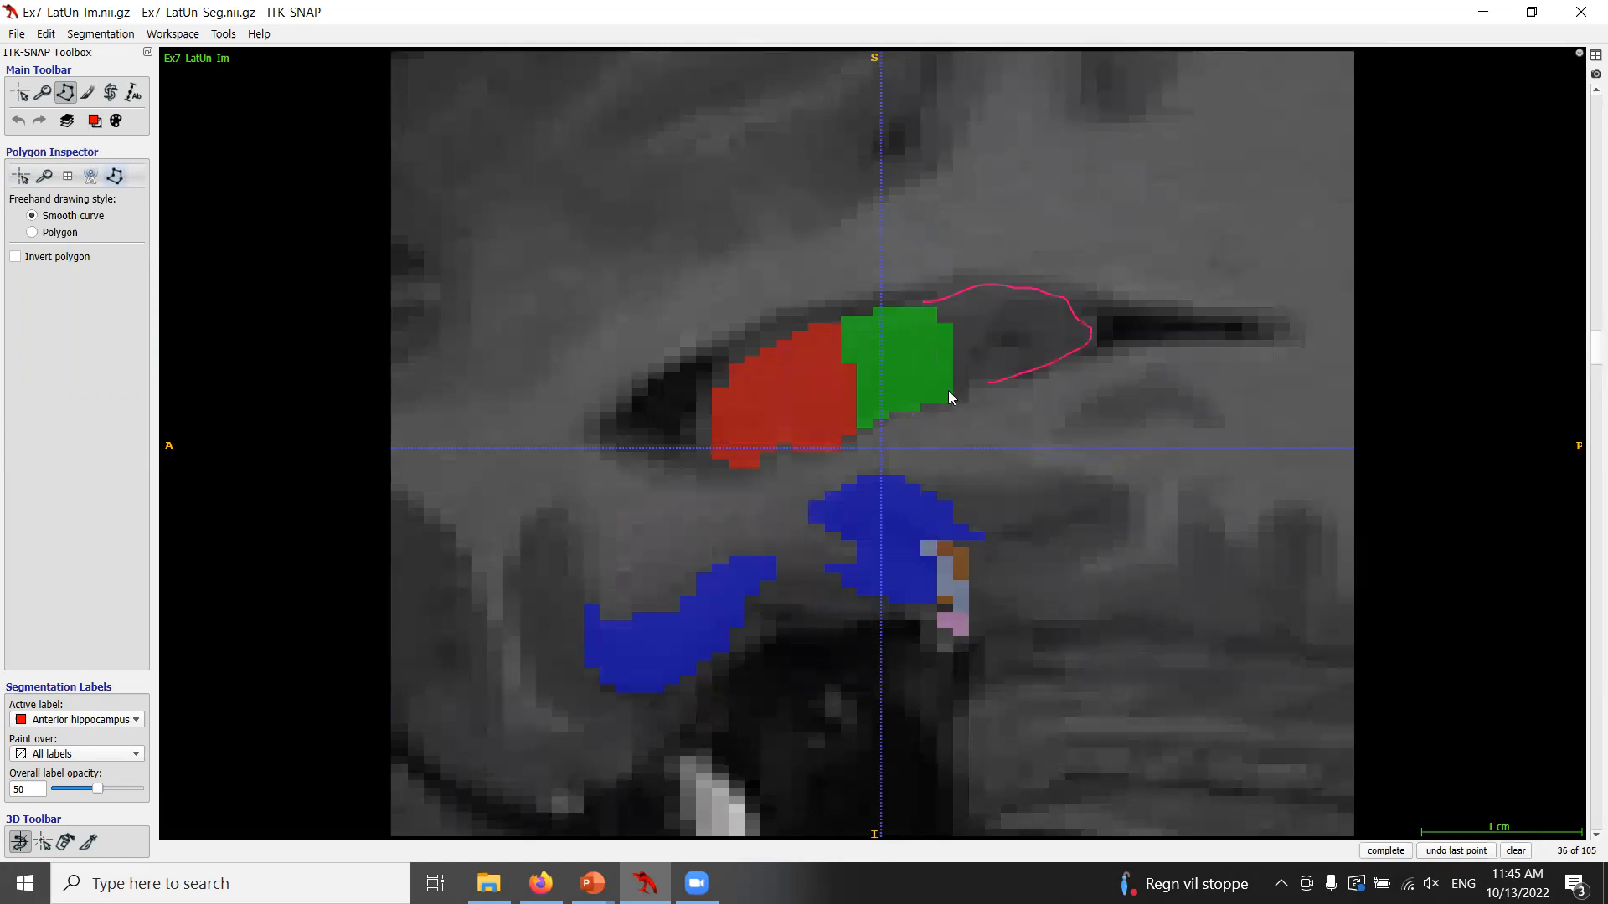
left_click(1517, 850)
scroll(995, 426, "up", 2)
left_click(943, 299)
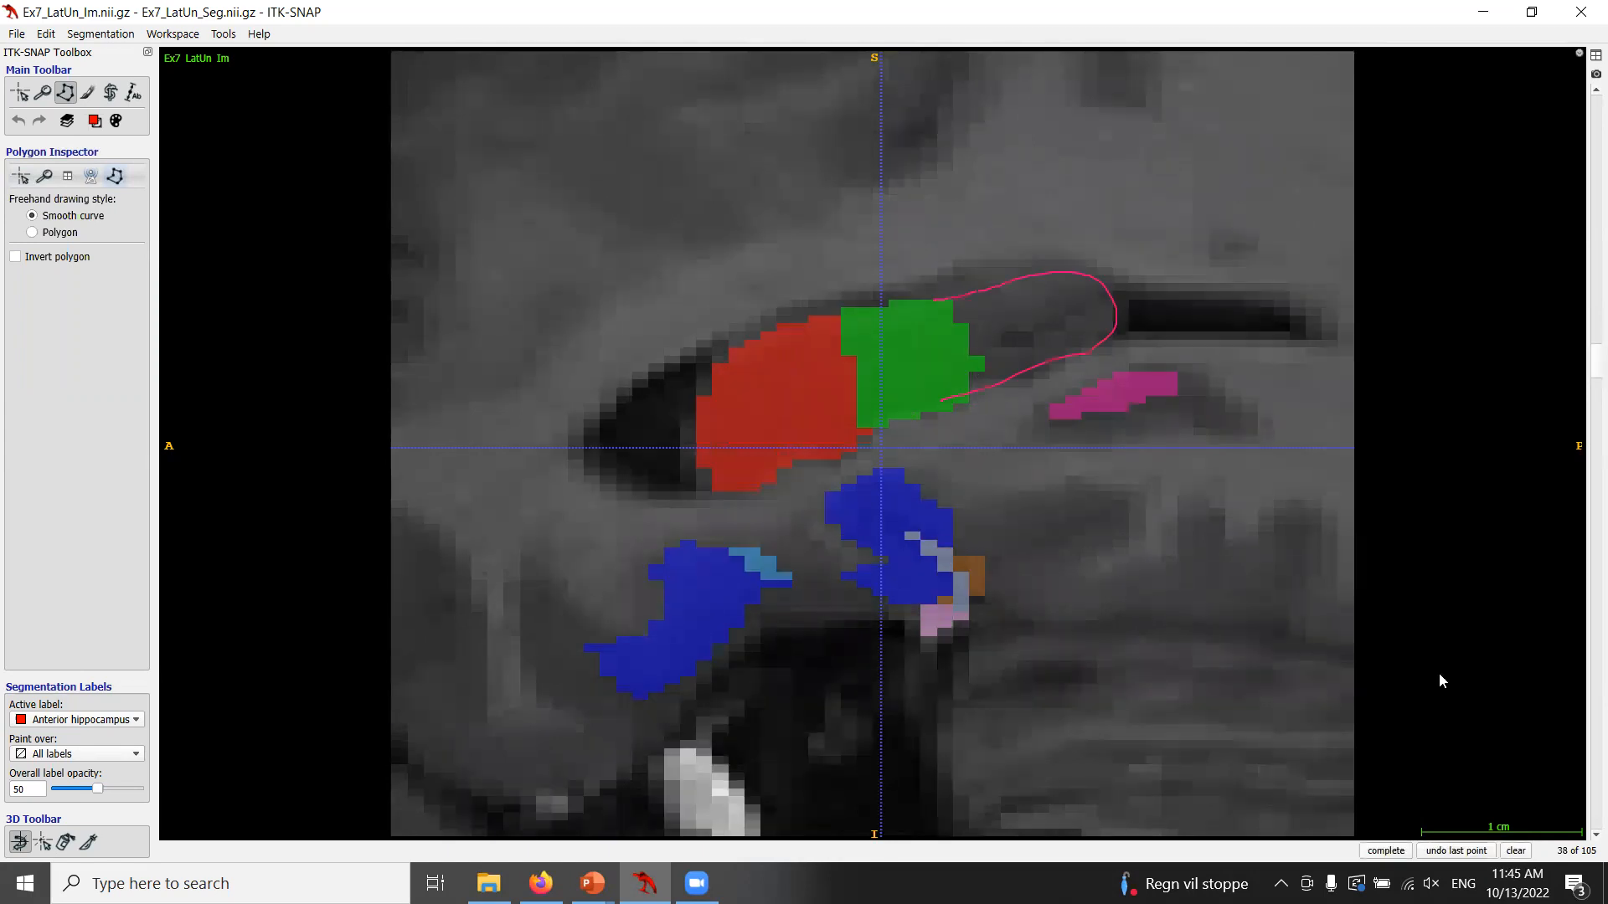
left_click(1515, 851)
scroll(1138, 538, "up", 3)
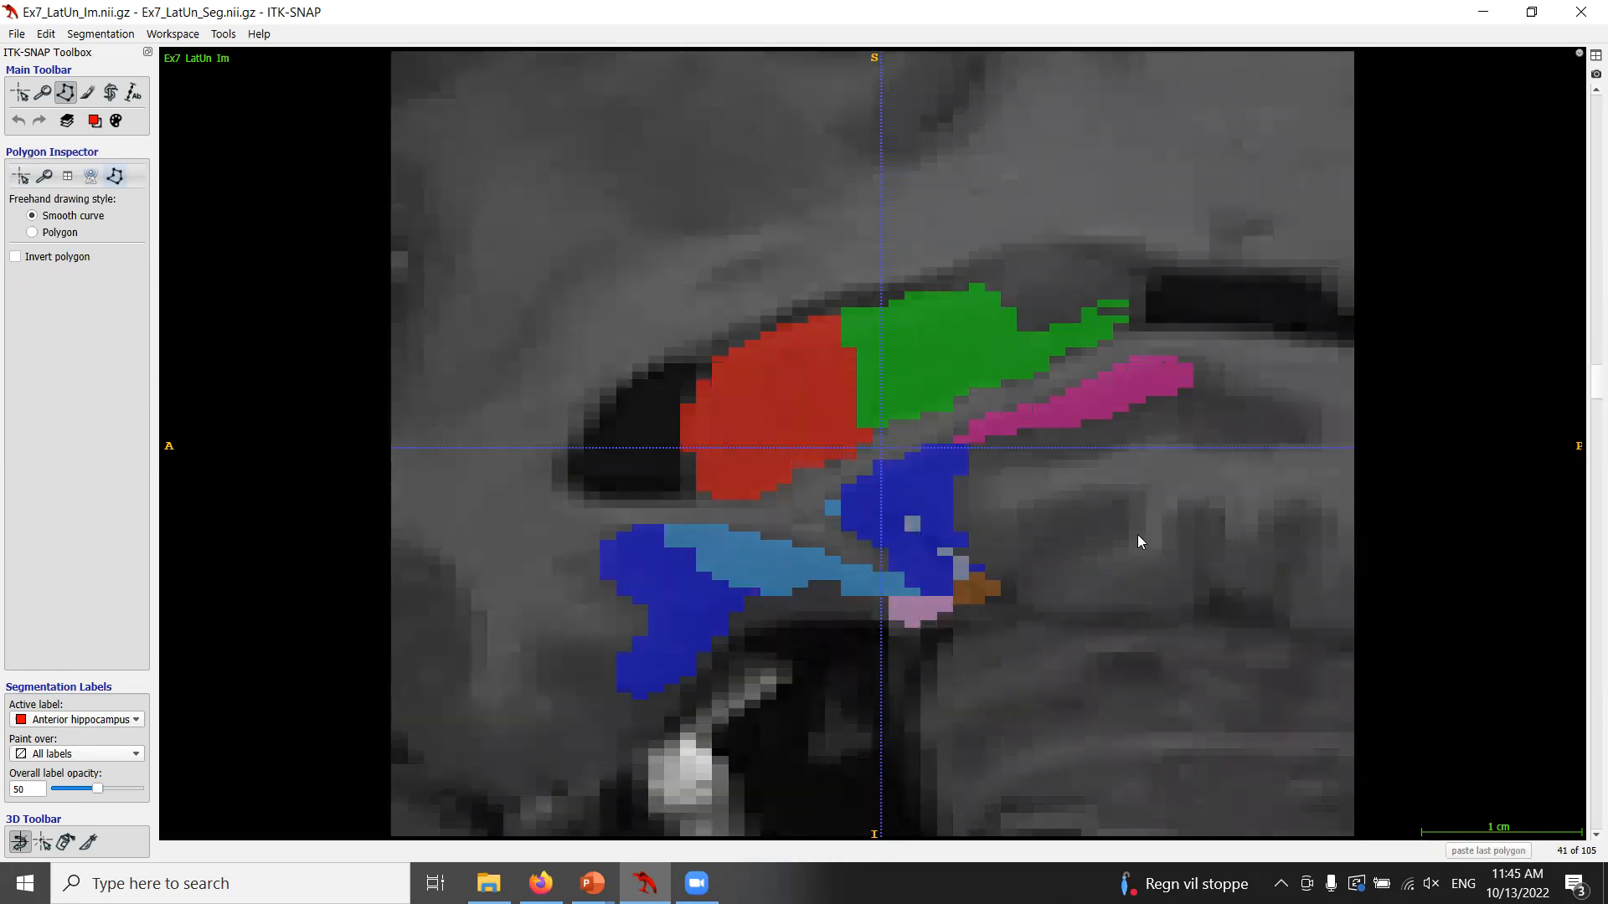
scroll(1139, 536, "up", 1)
left_click_drag(990, 282, 1055, 252)
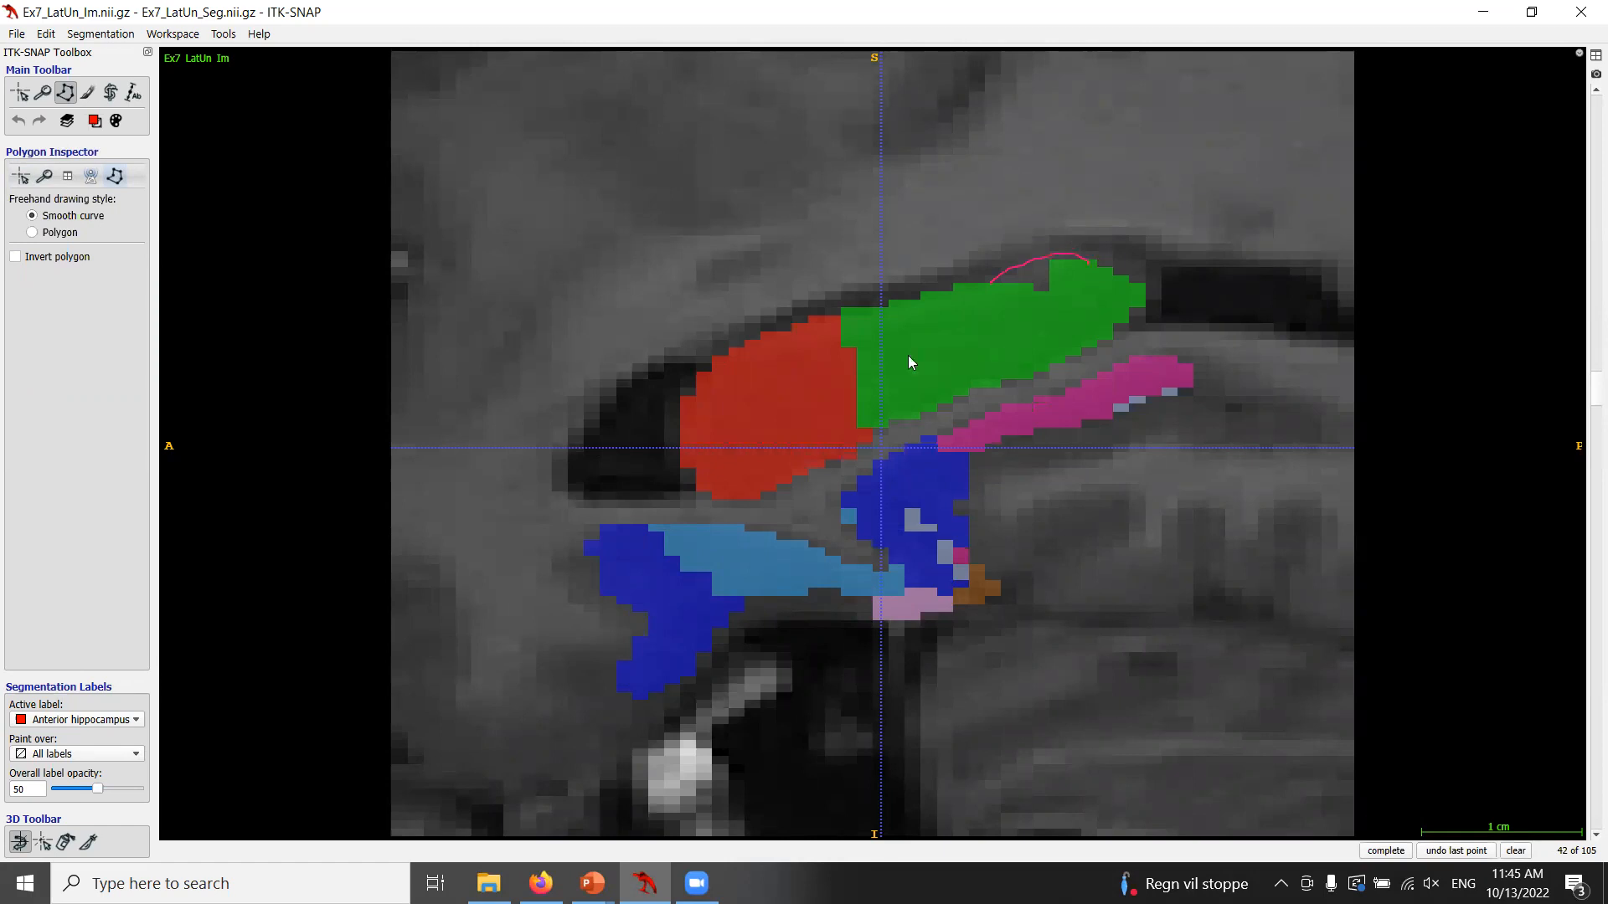
scroll(1174, 437, "down", 1)
left_click_drag(977, 288, 994, 273)
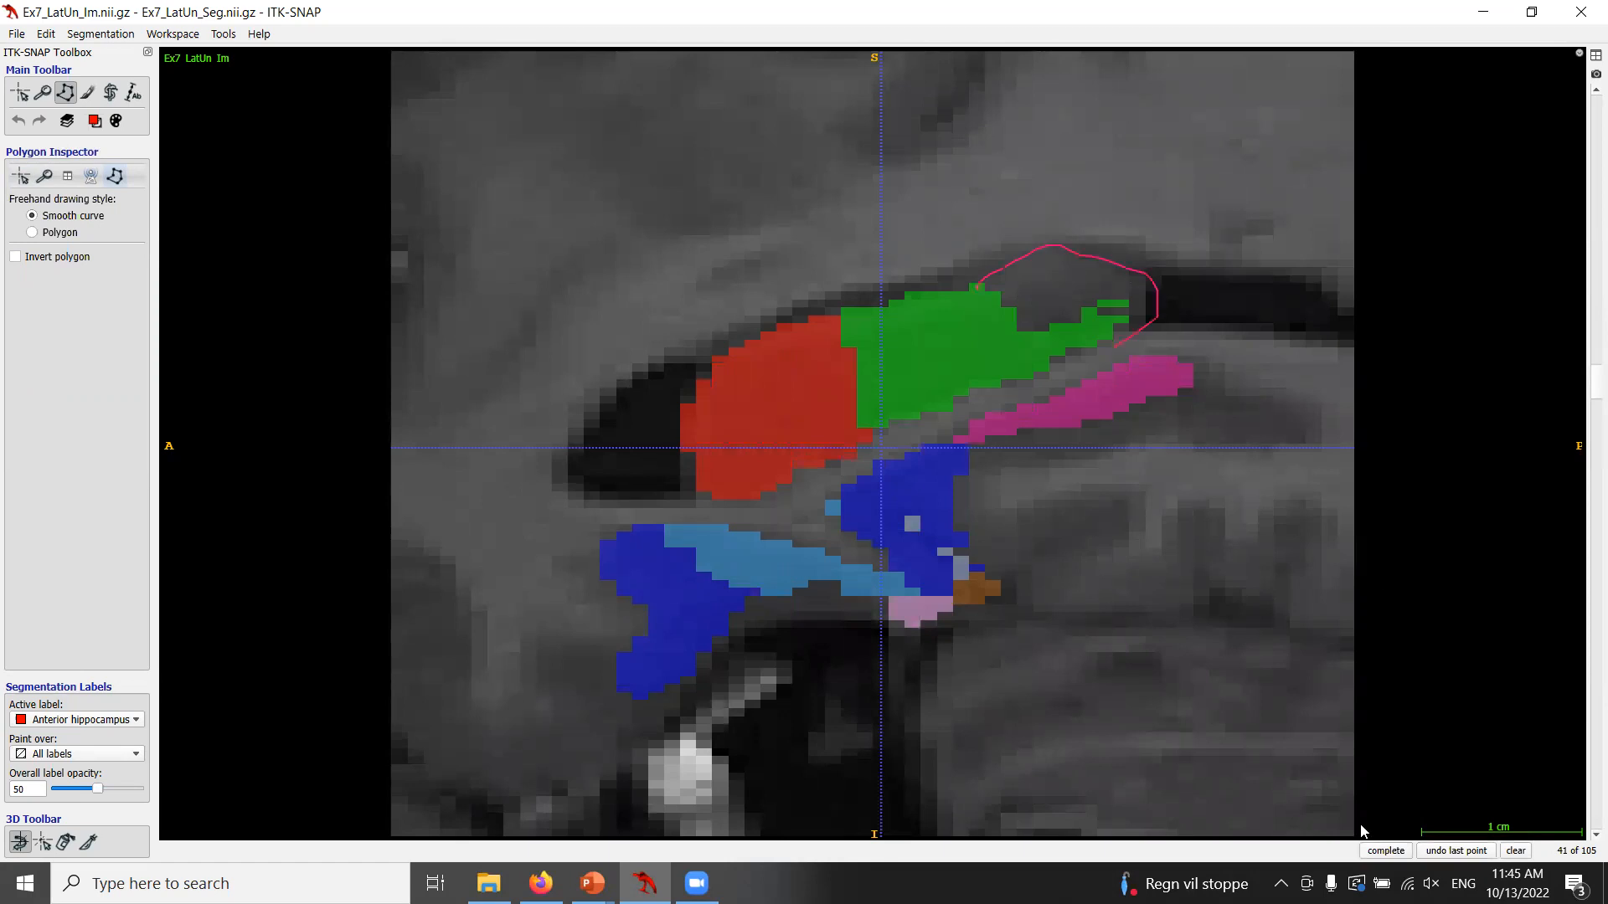
left_click(1516, 851)
scroll(1080, 529, "down", 6)
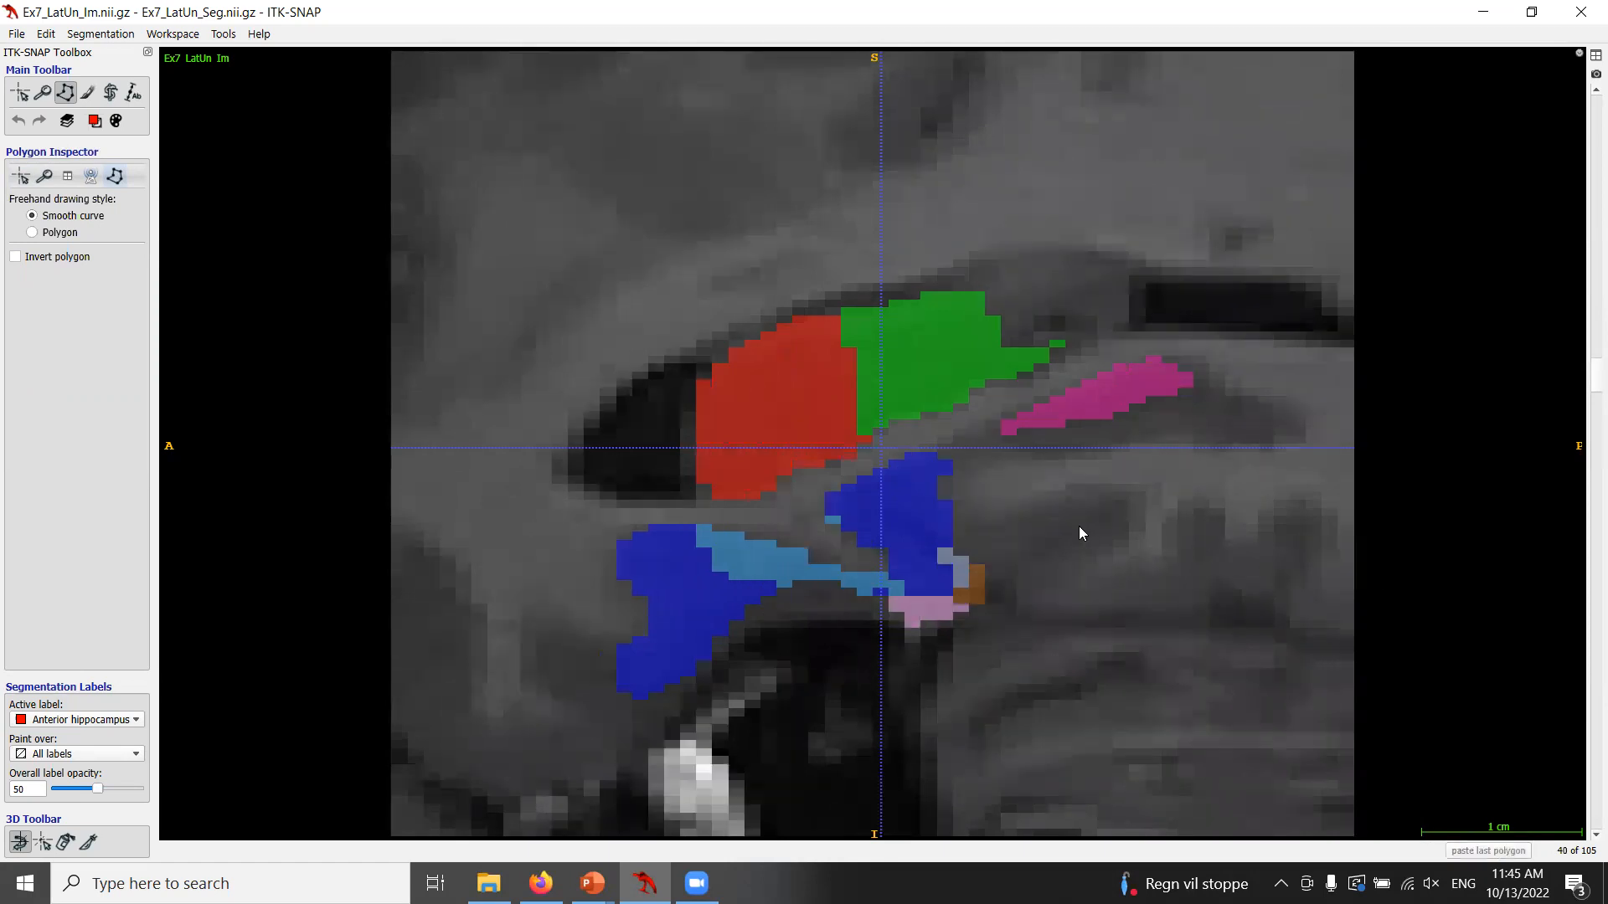
scroll(1081, 533, "down", 4)
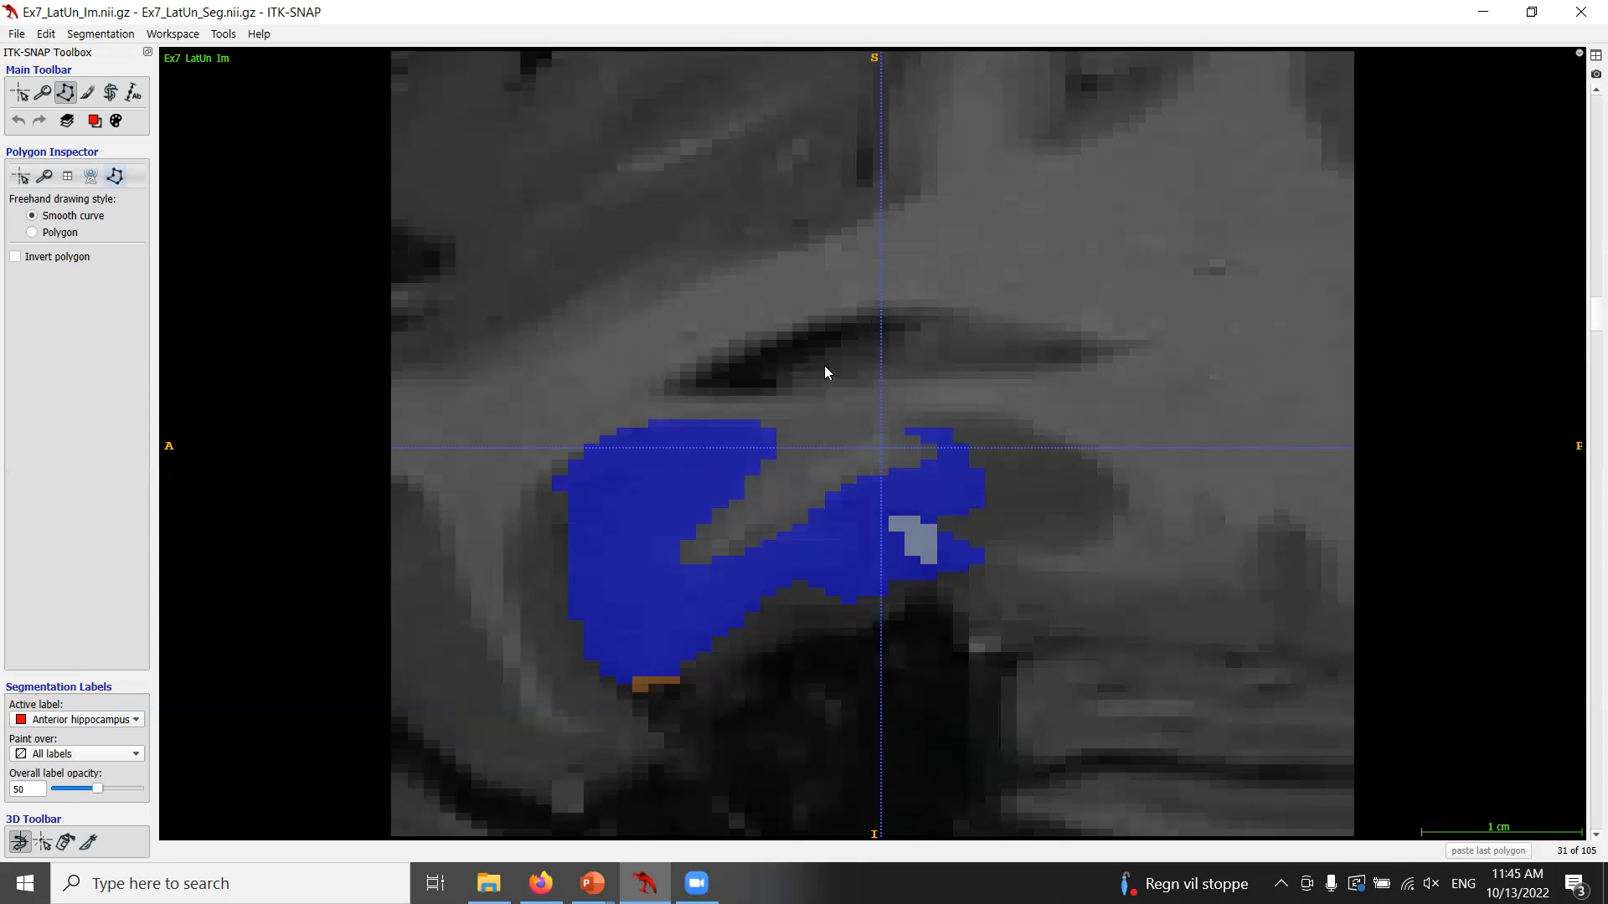
Step back and forth through the sagittal slices to examine the ventricle labels.
scroll(836, 398, "up", 1)
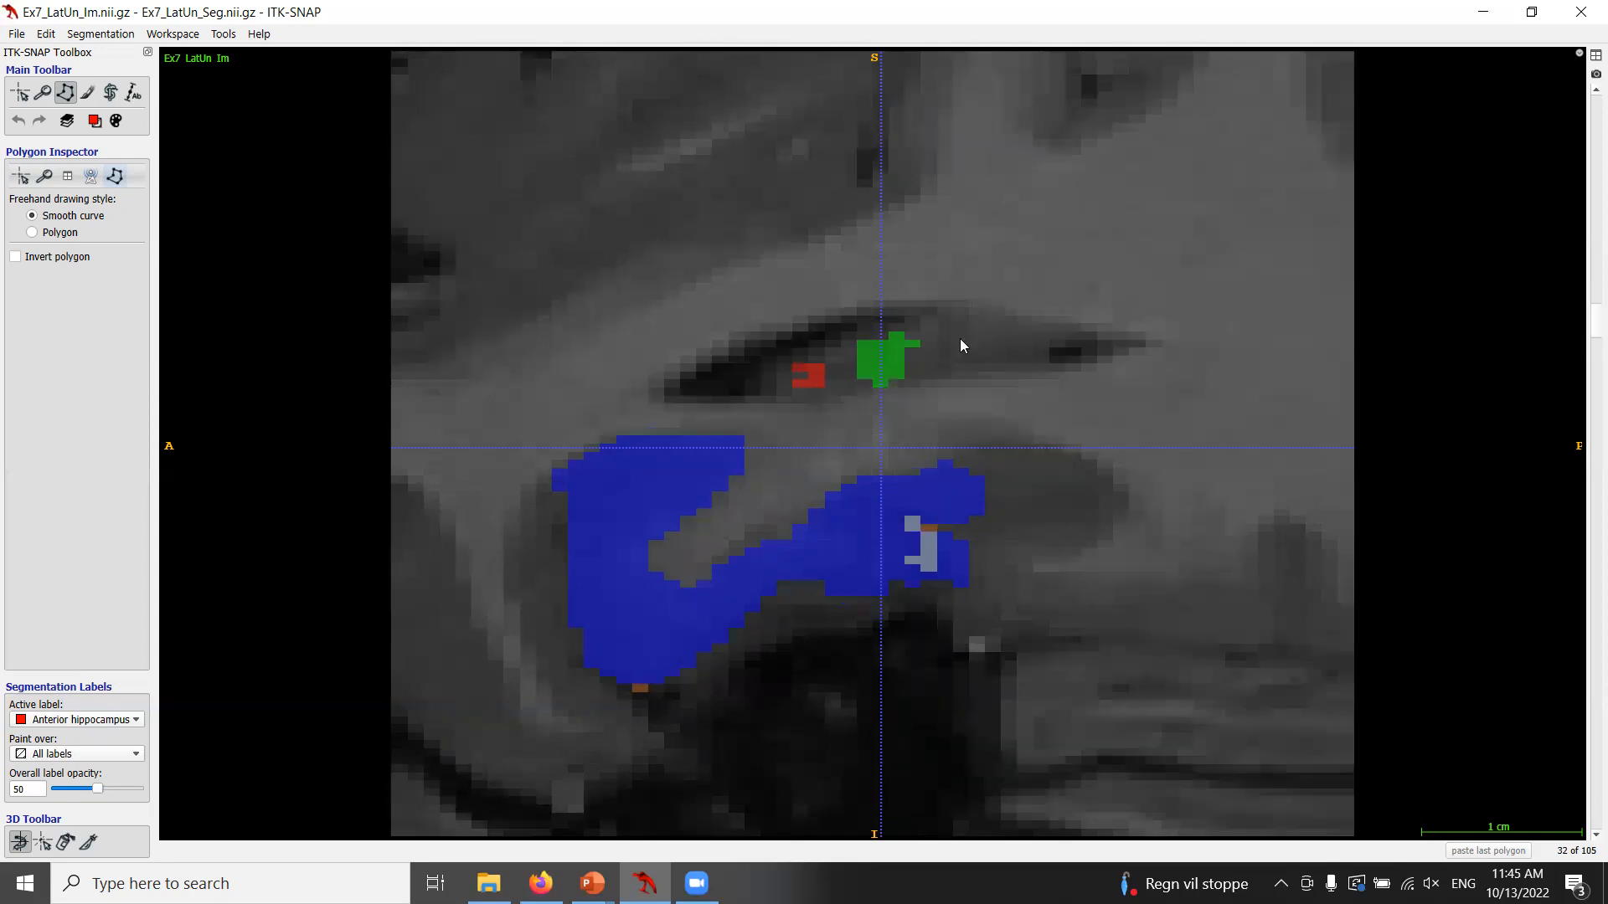
scroll(993, 396, "up", 1)
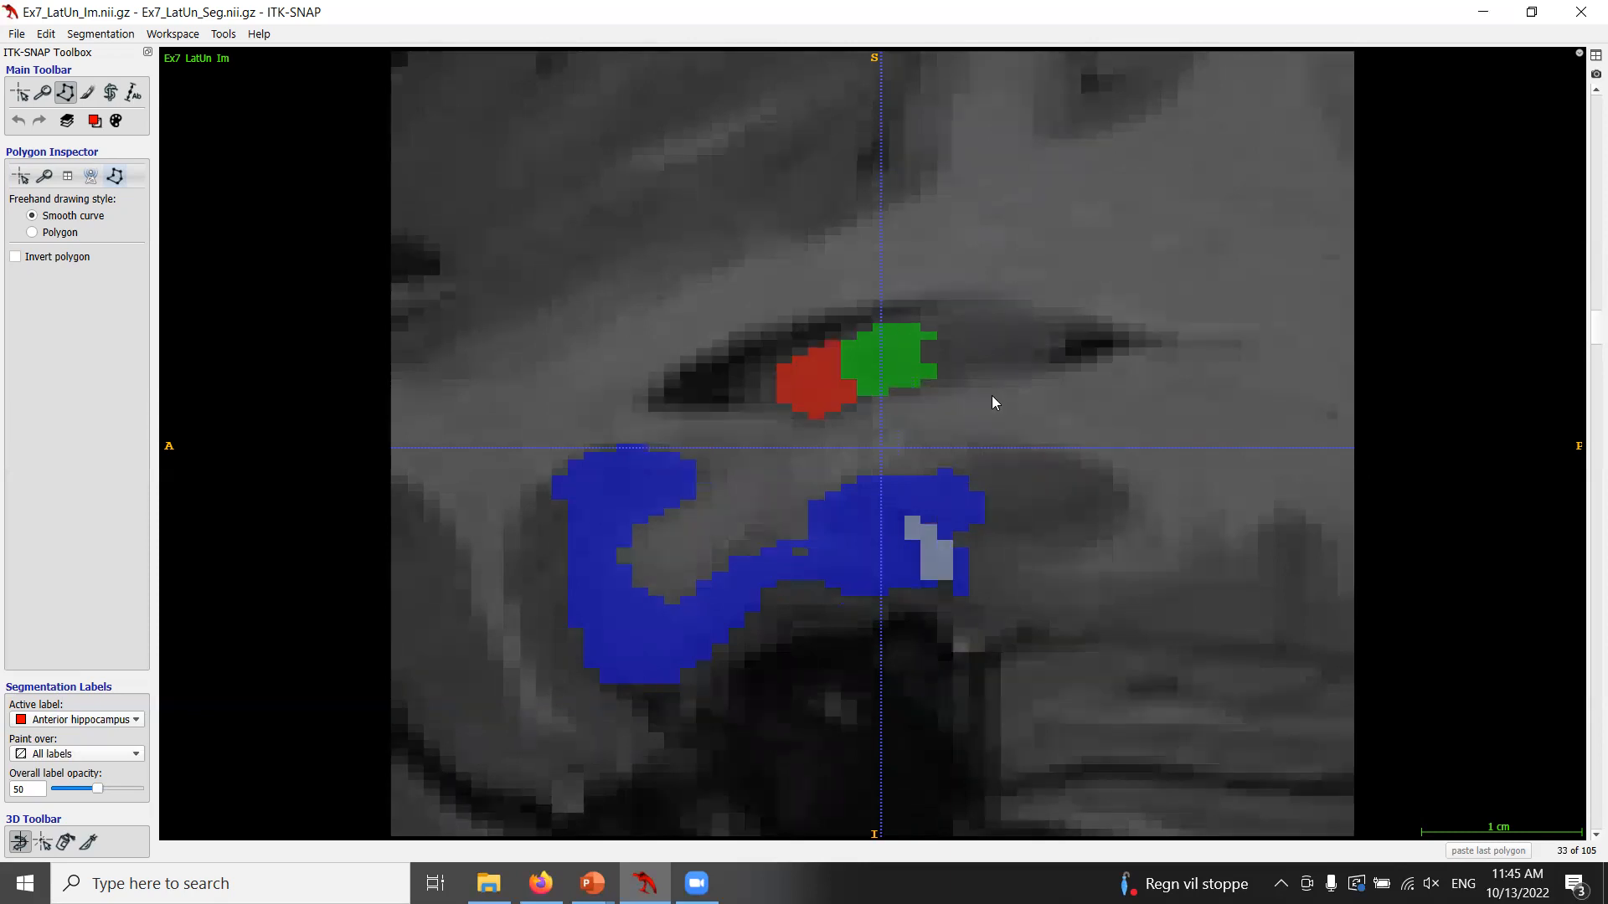
scroll(992, 397, "up", 2)
scroll(992, 403, "up", 2)
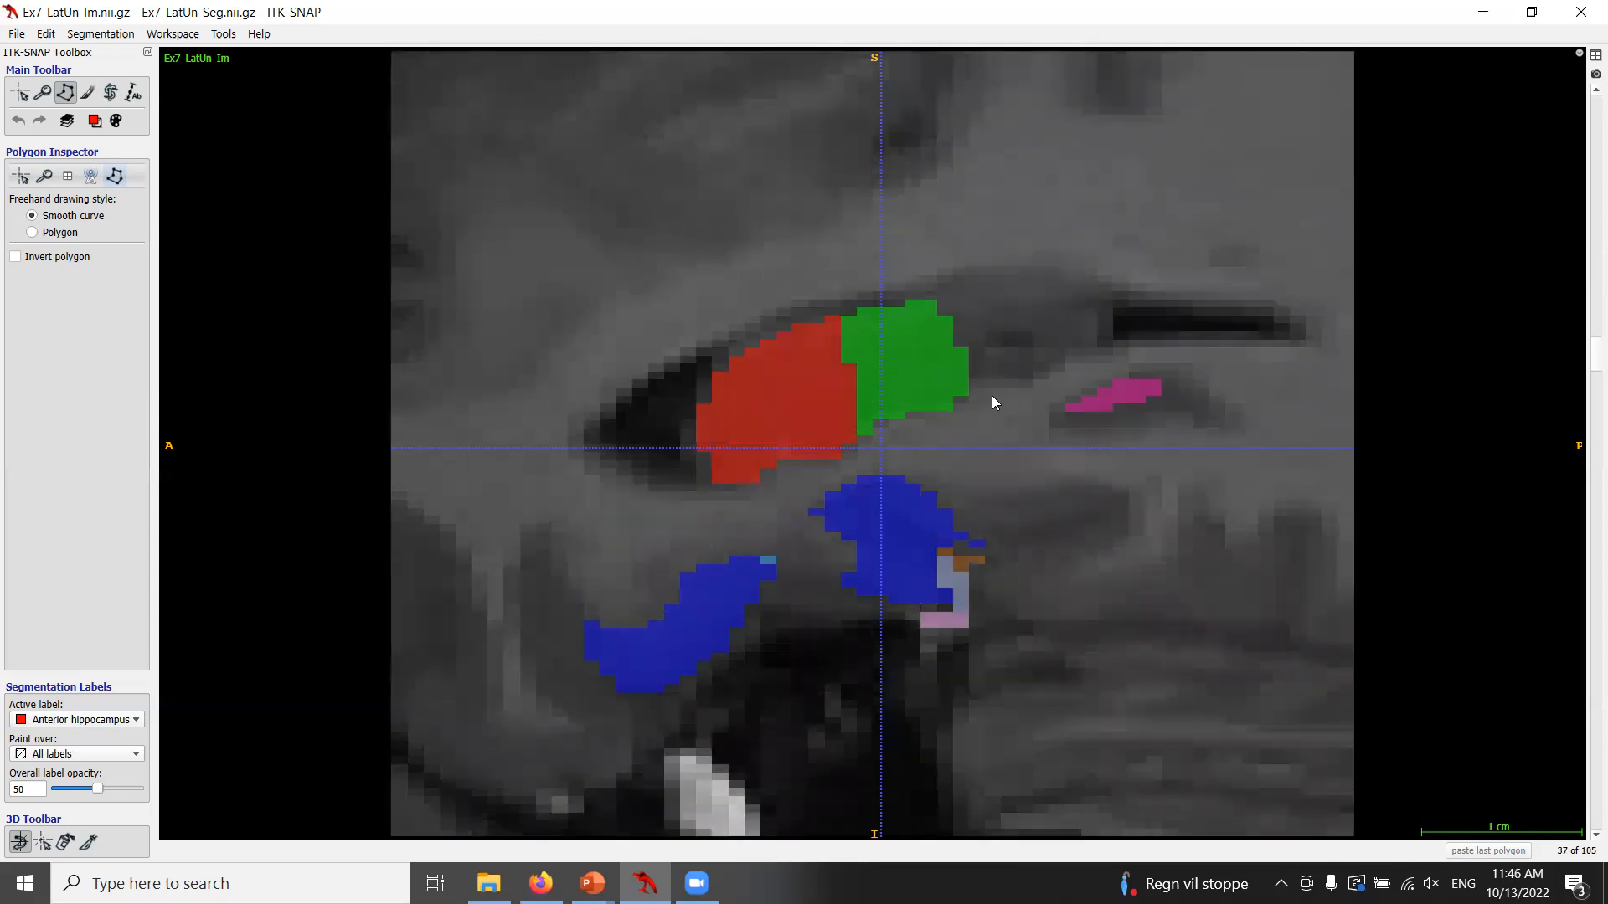
scroll(993, 397, "up", 3)
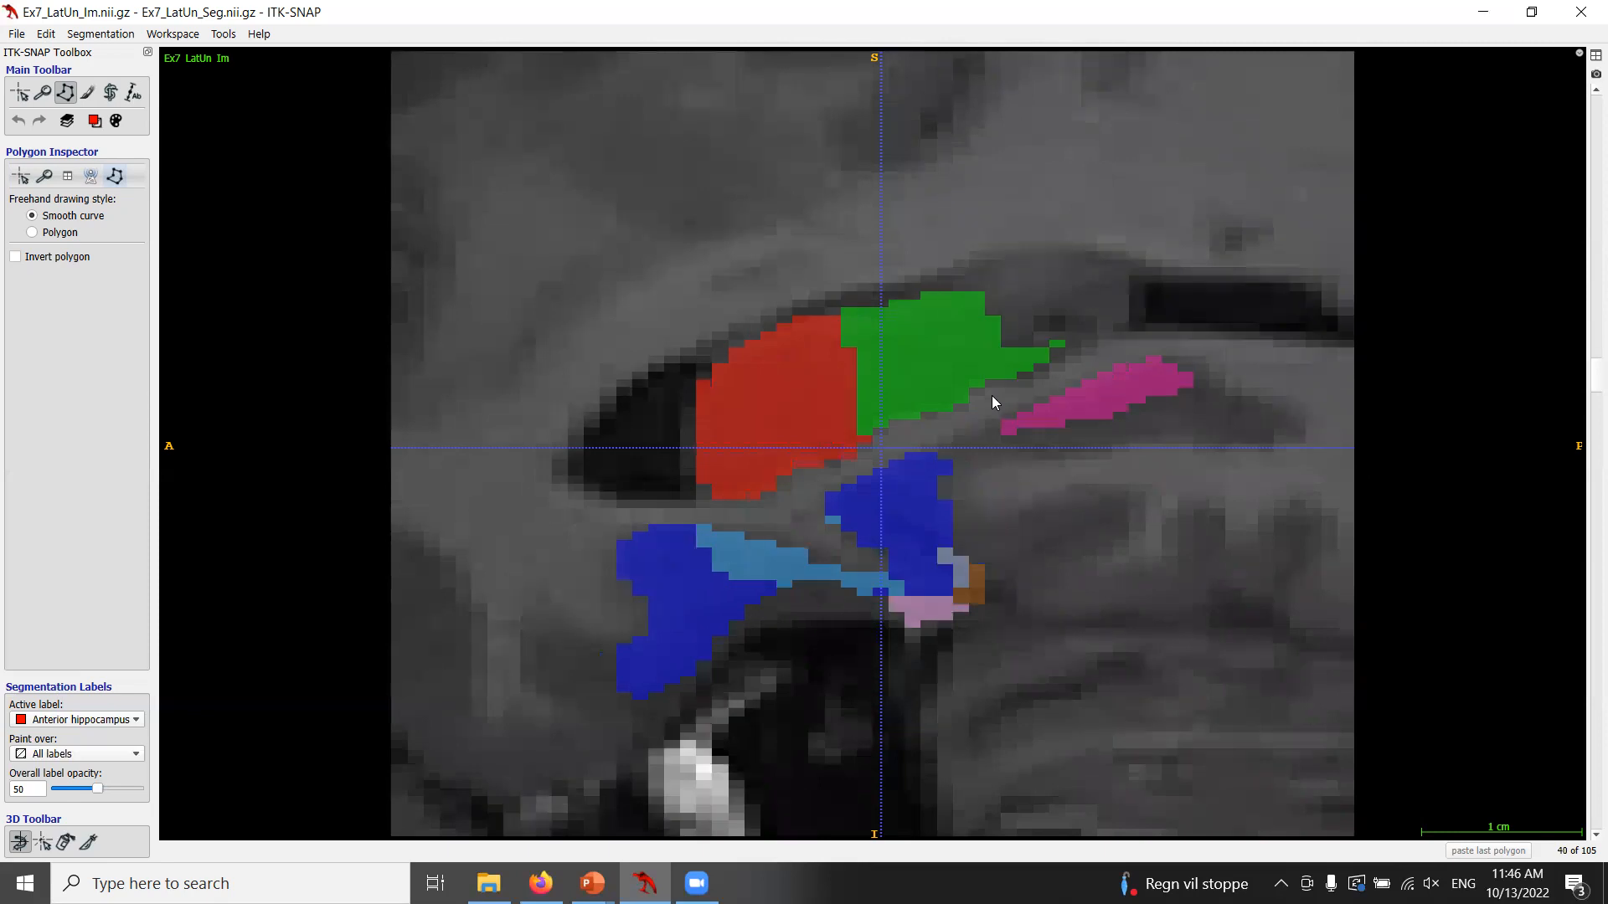
scroll(995, 402, "up", 1)
scroll(993, 402, "up", 1)
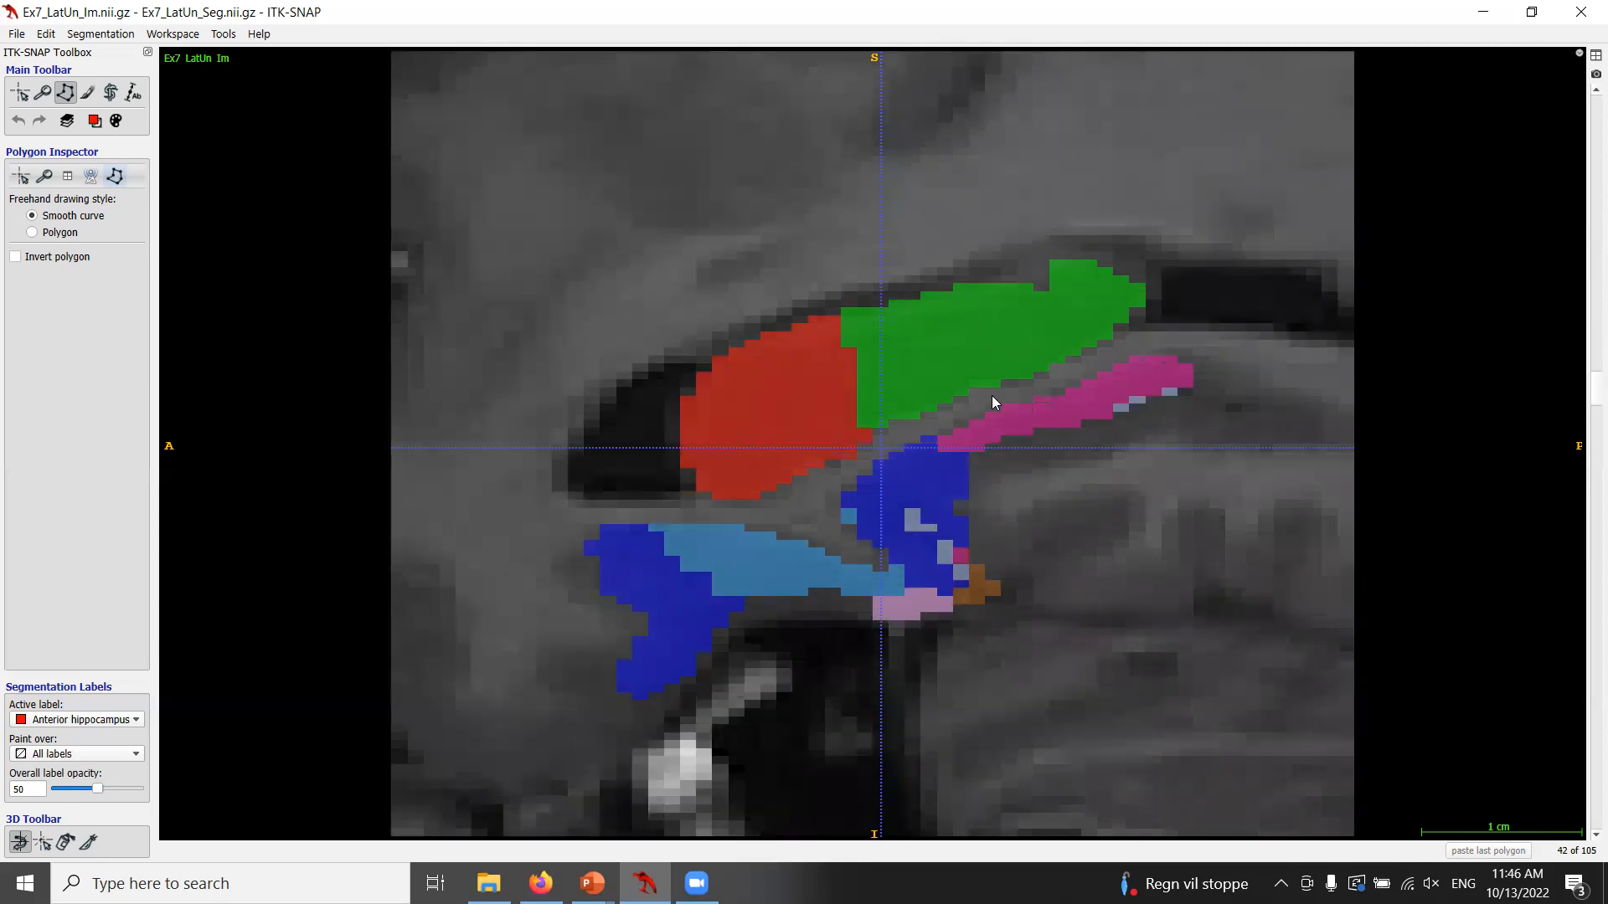
scroll(994, 403, "down", 1)
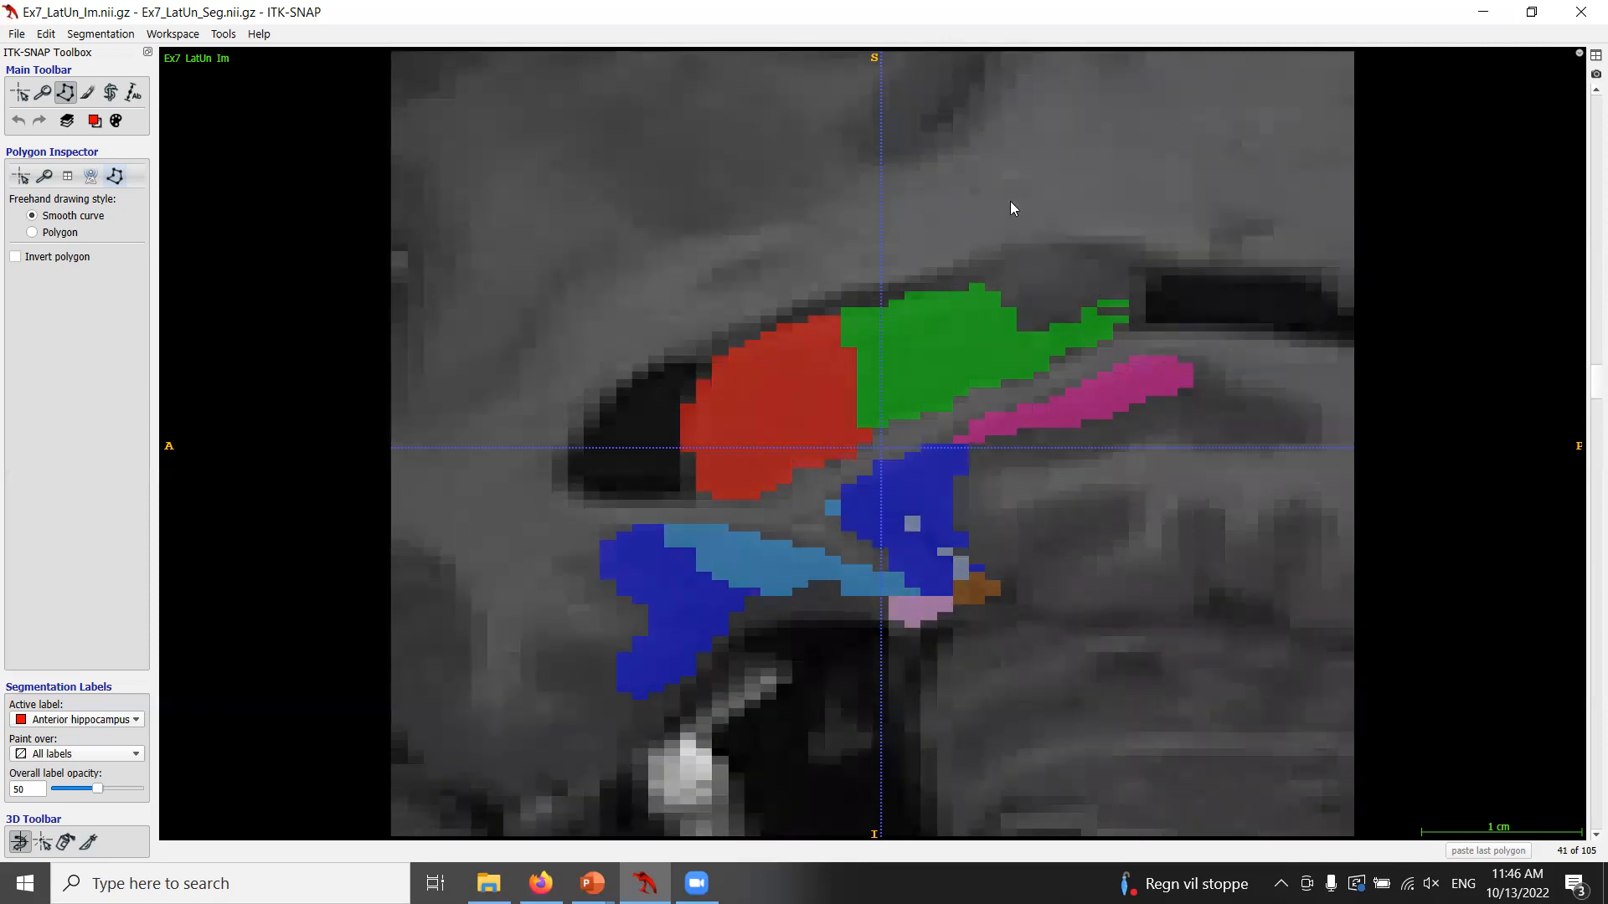
scroll(1144, 362, "down", 6)
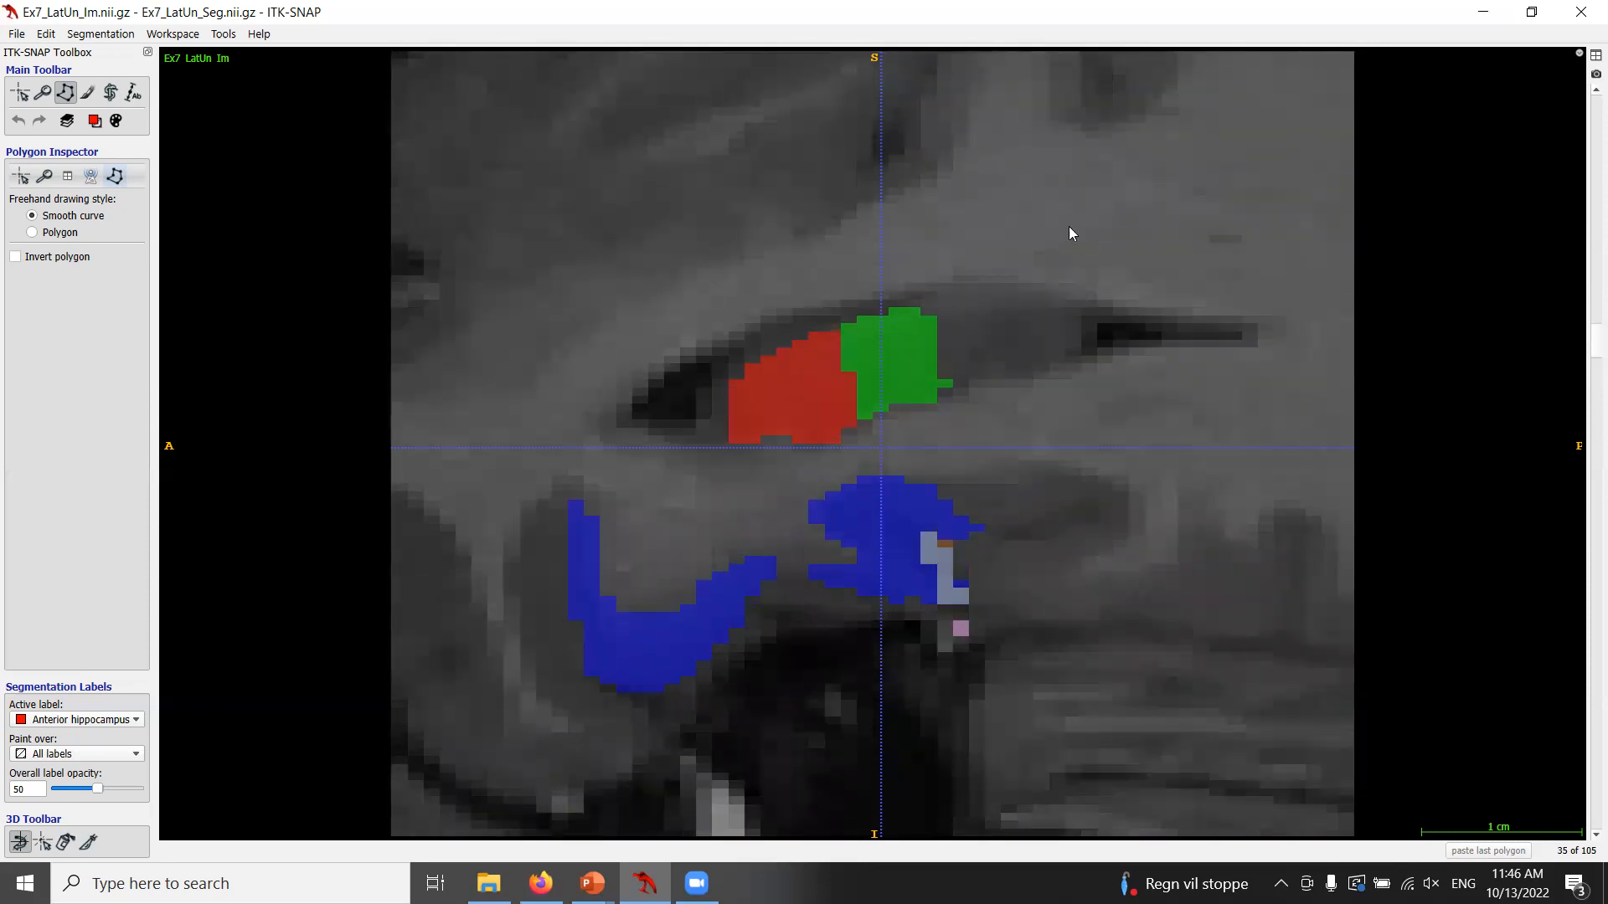
Return to the four-panel layout, briefly maximizing the coronal view and the window to examine the segmentation.
left_click(1596, 54)
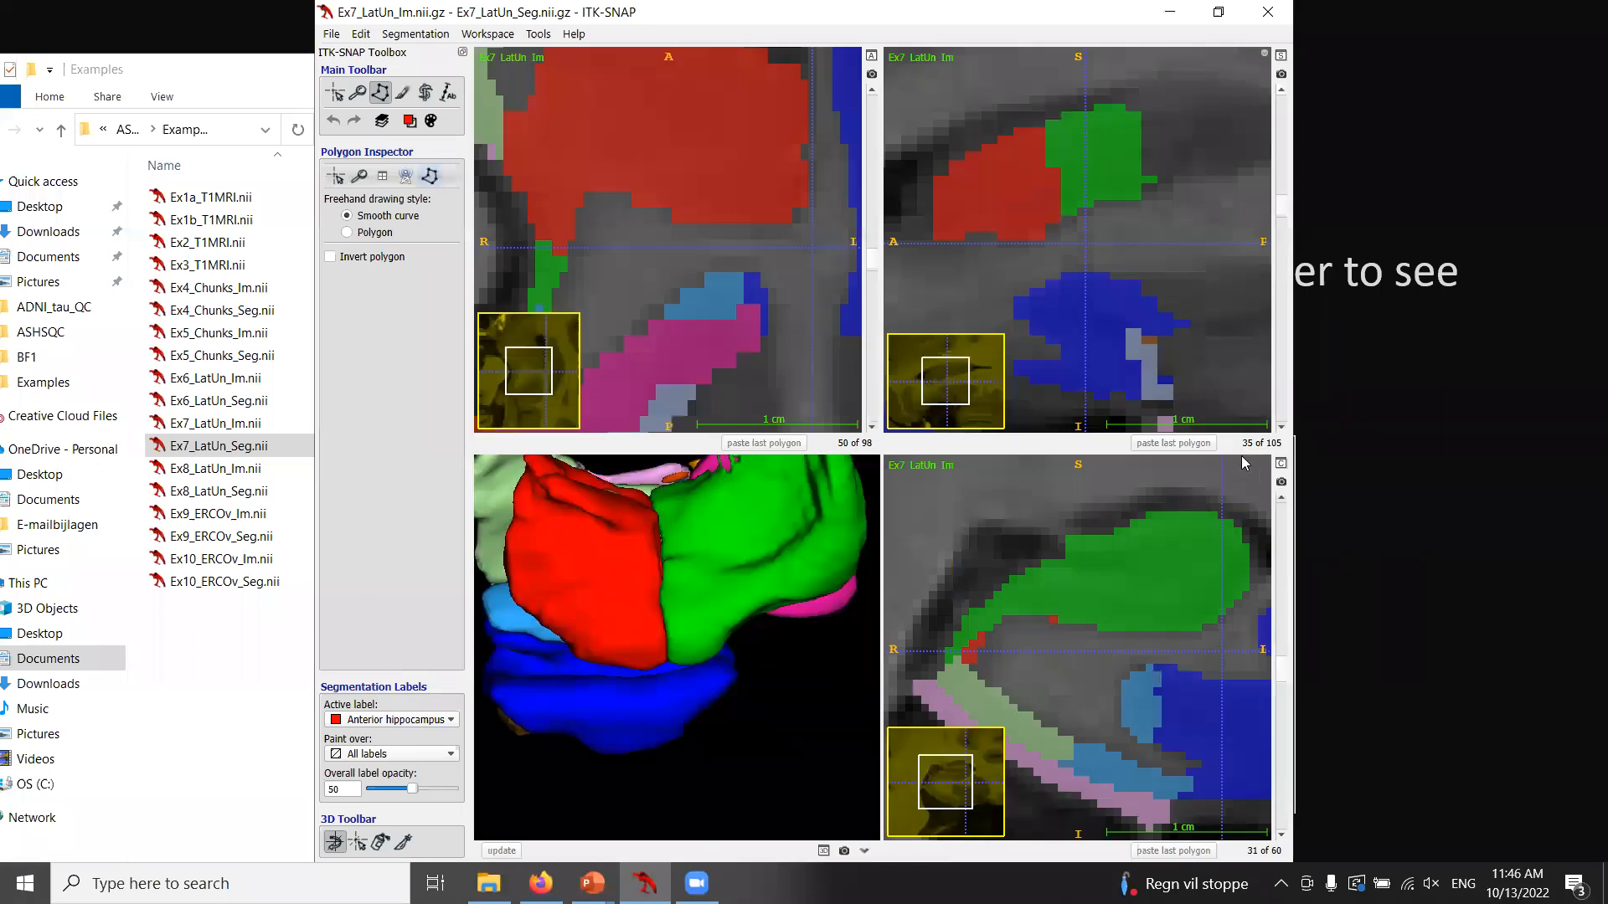
left_click(1280, 463)
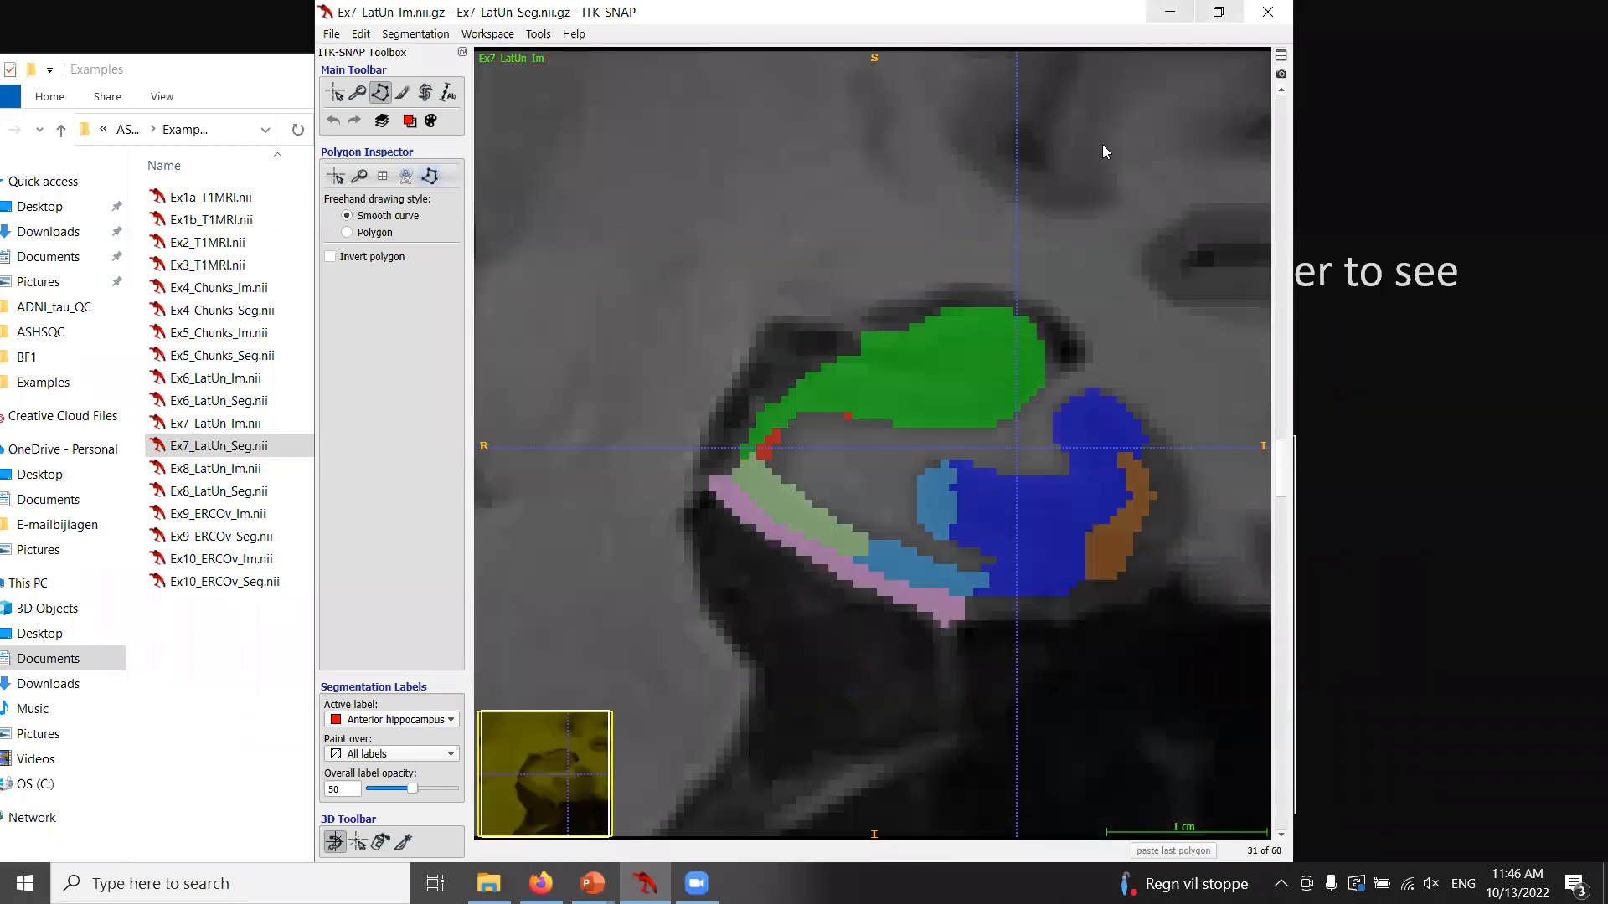
left_click(1217, 12)
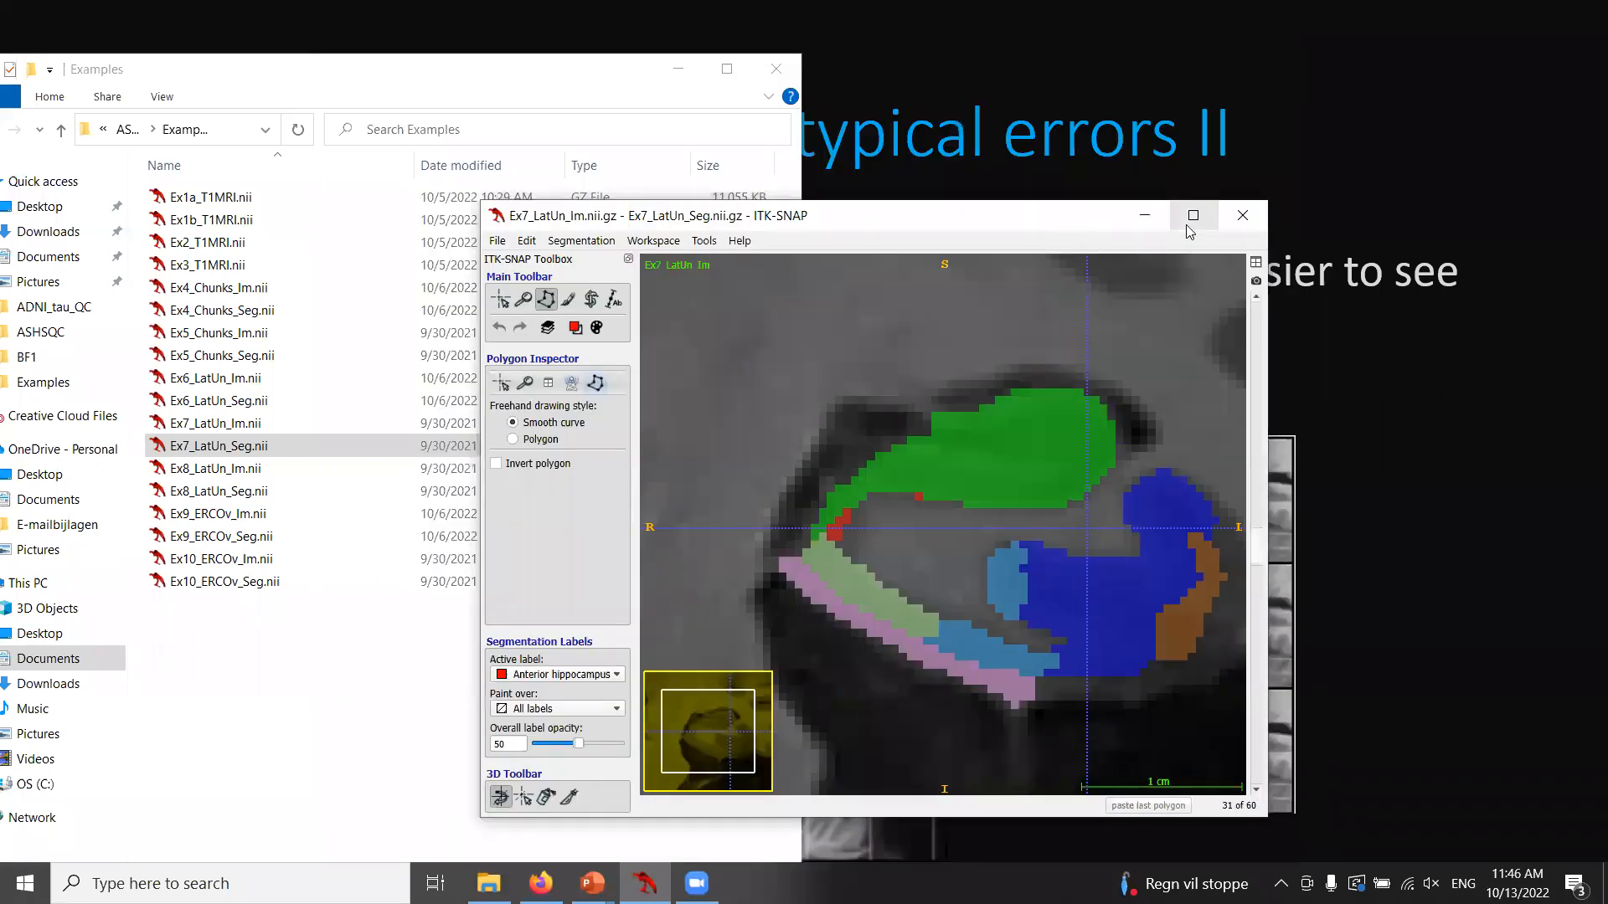
left_click(1191, 219)
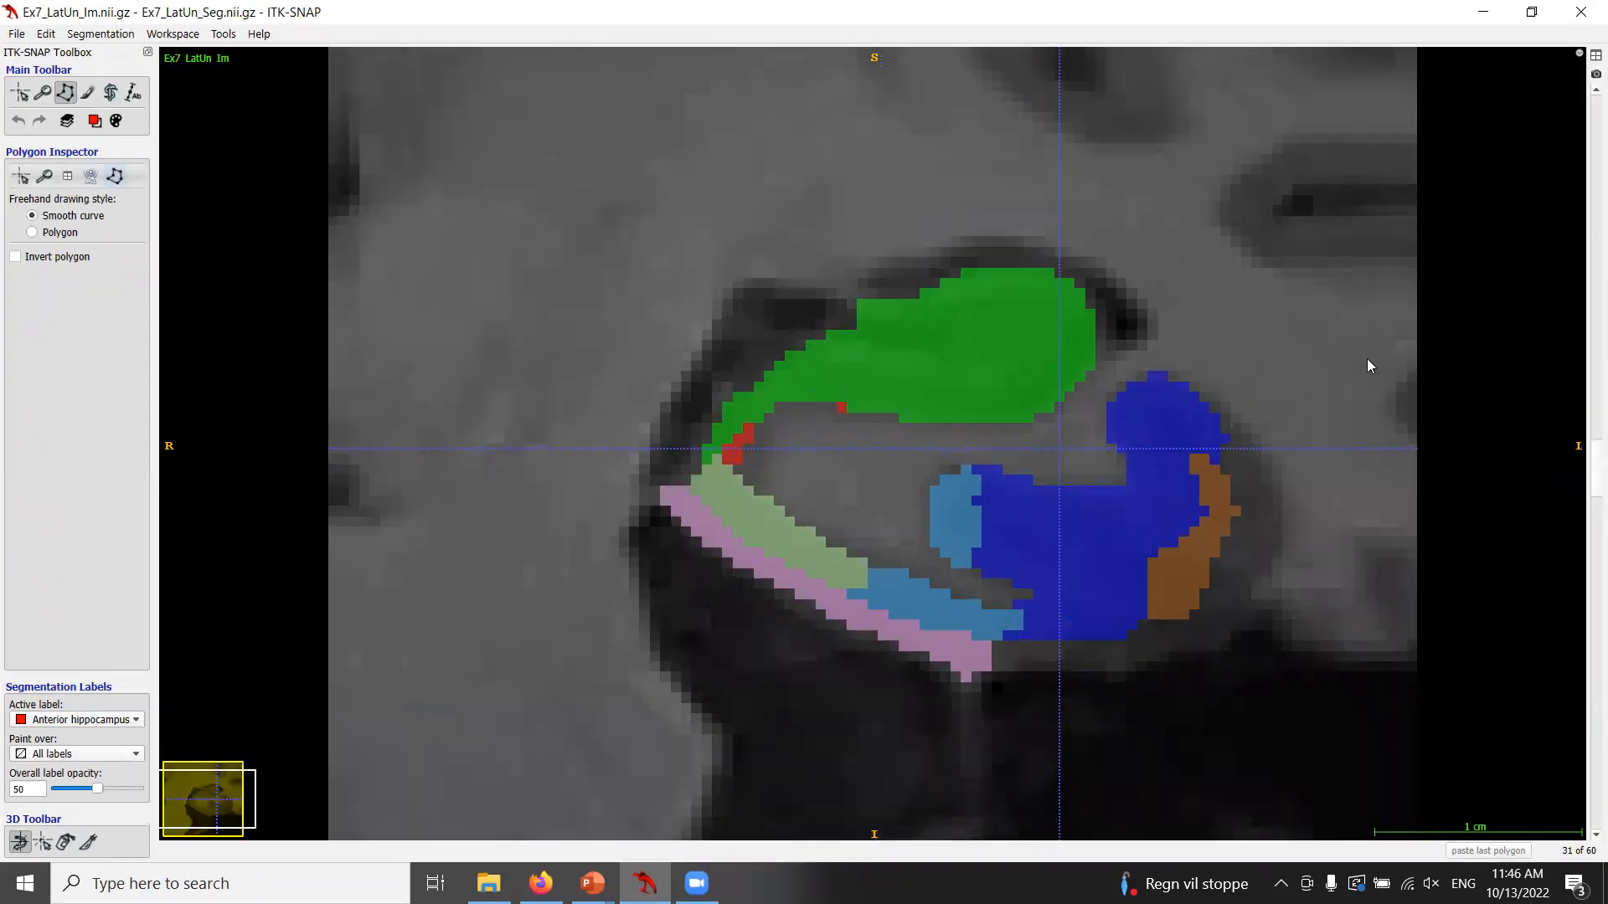
scroll(1367, 358, "down", 2)
left_click(1597, 55)
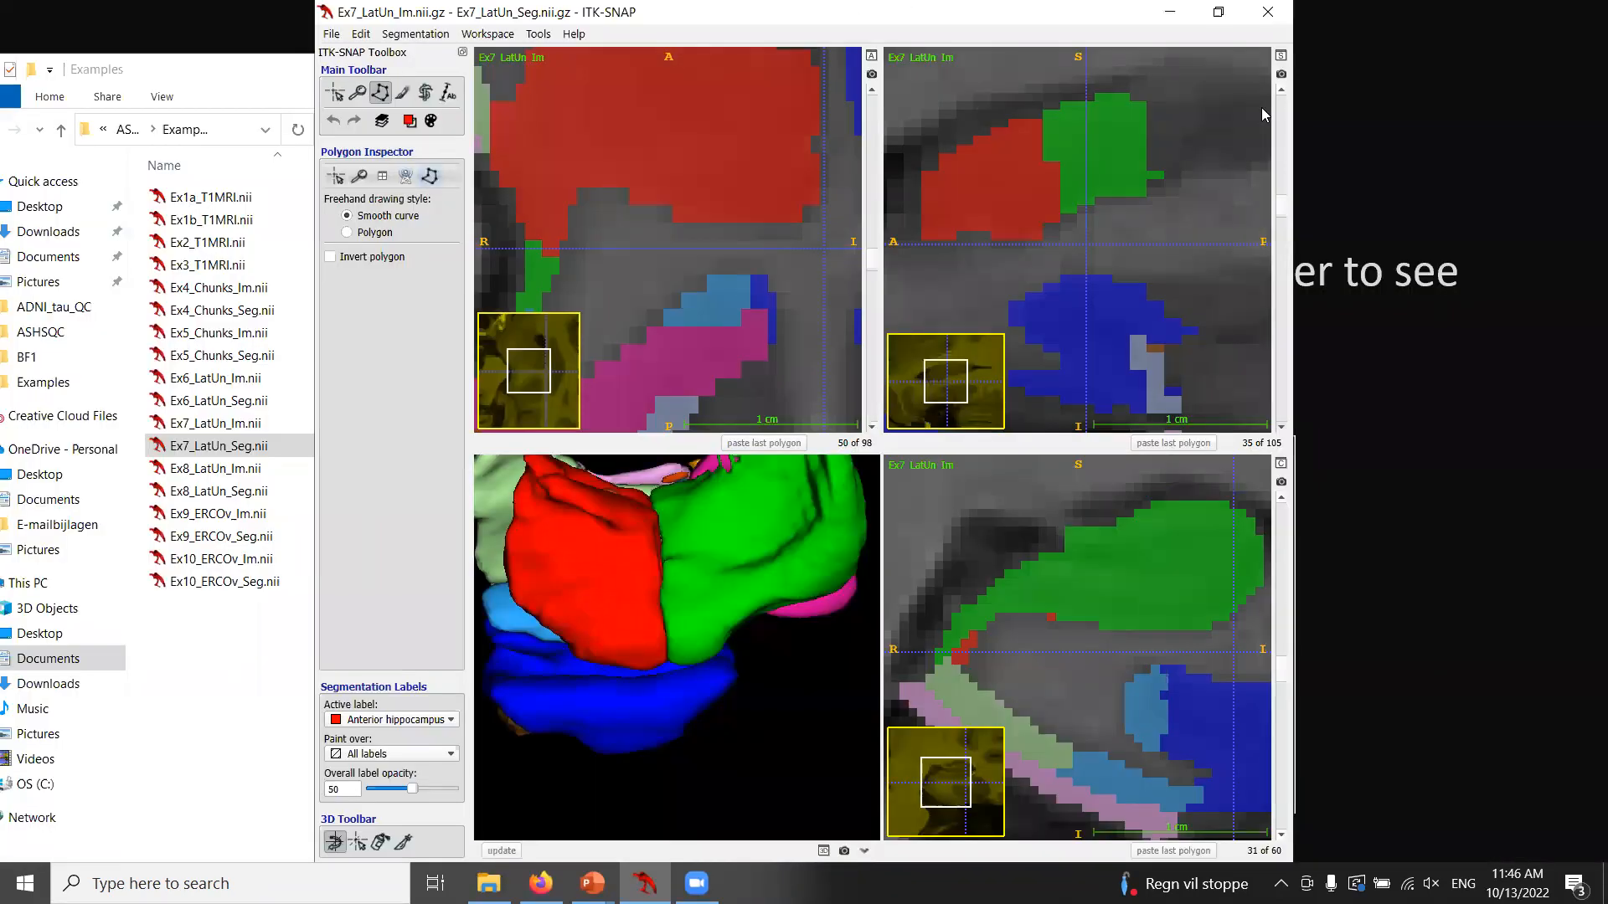
left_click(1217, 12)
left_click(1190, 219)
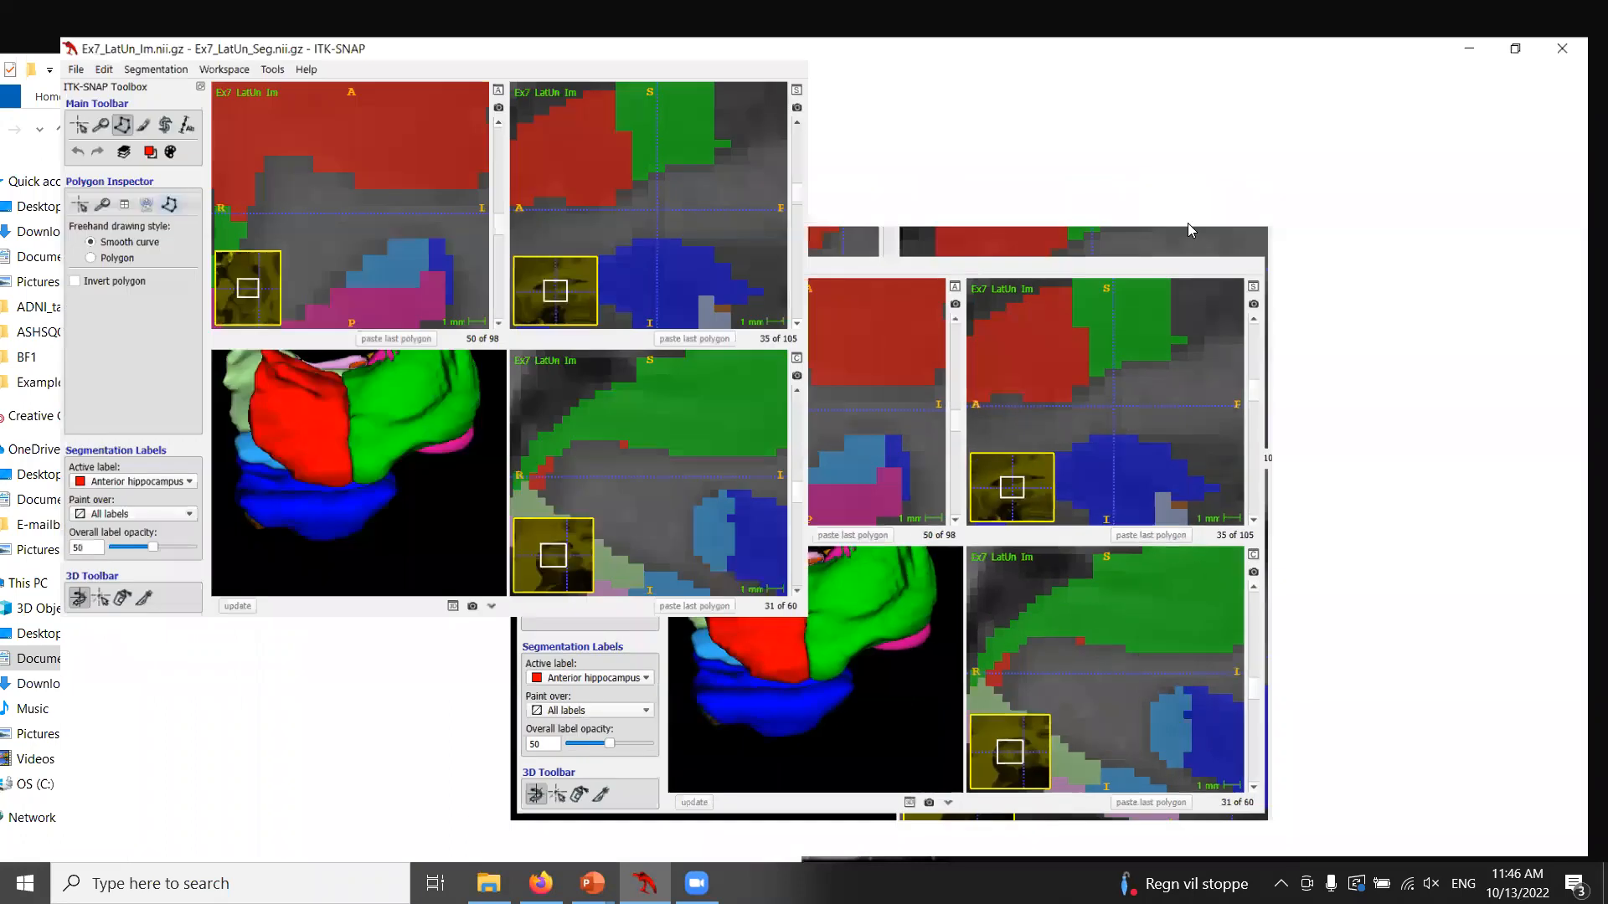
Pan the coronal view to the hippocampal tail and set the active label to Cysts.
left_click(43, 92)
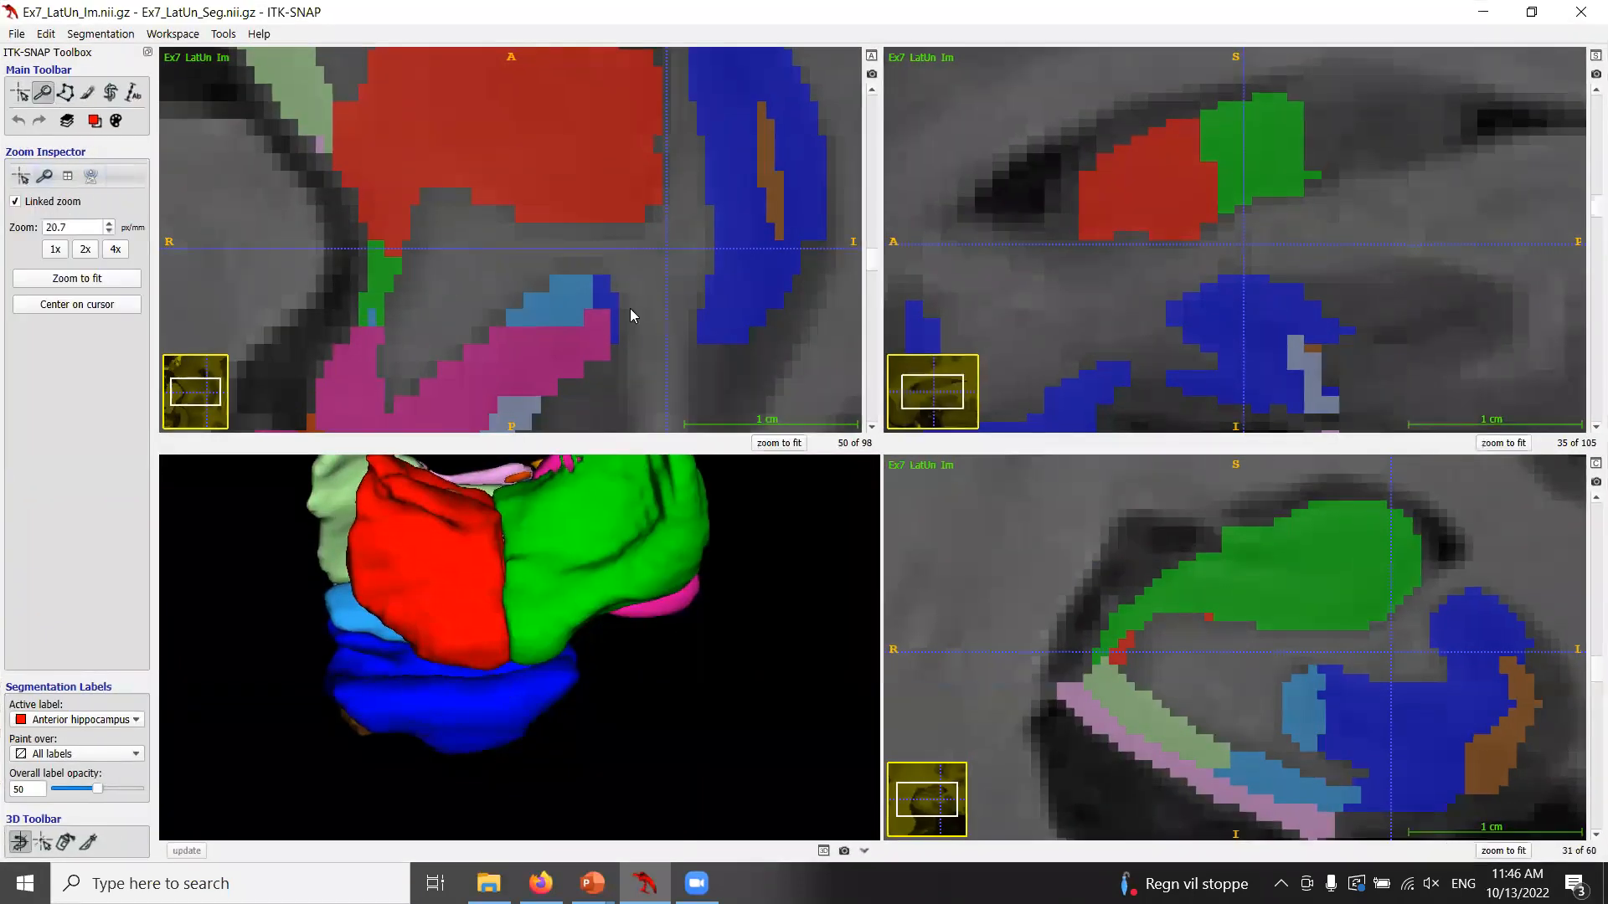
left_click_drag(1193, 536, 1075, 591)
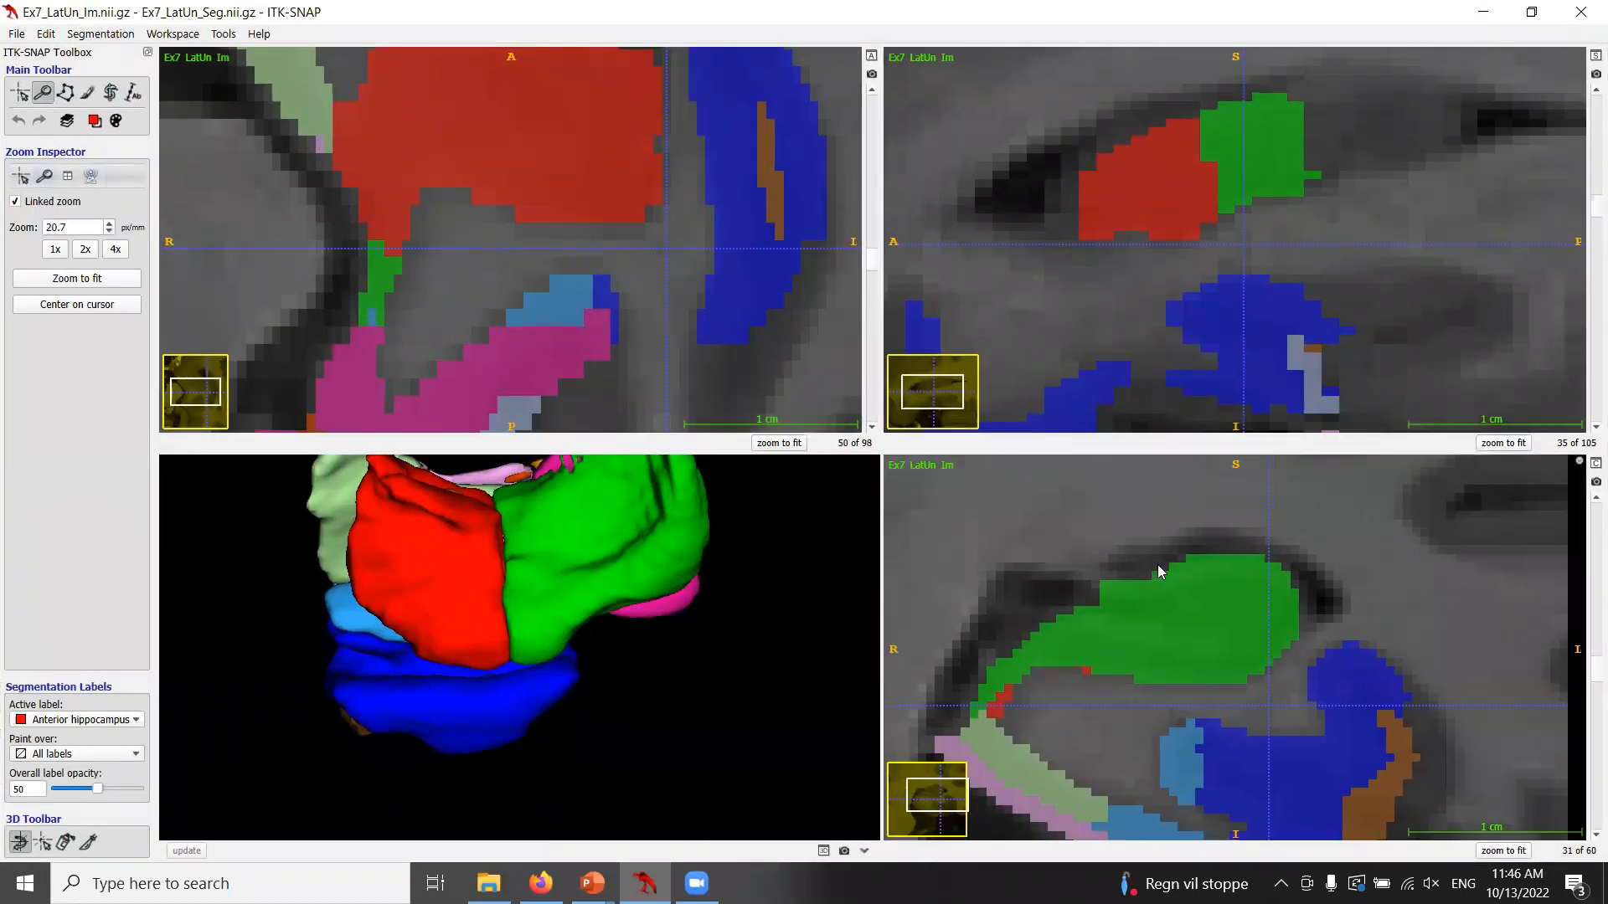
left_click_drag(1430, 668, 1444, 680)
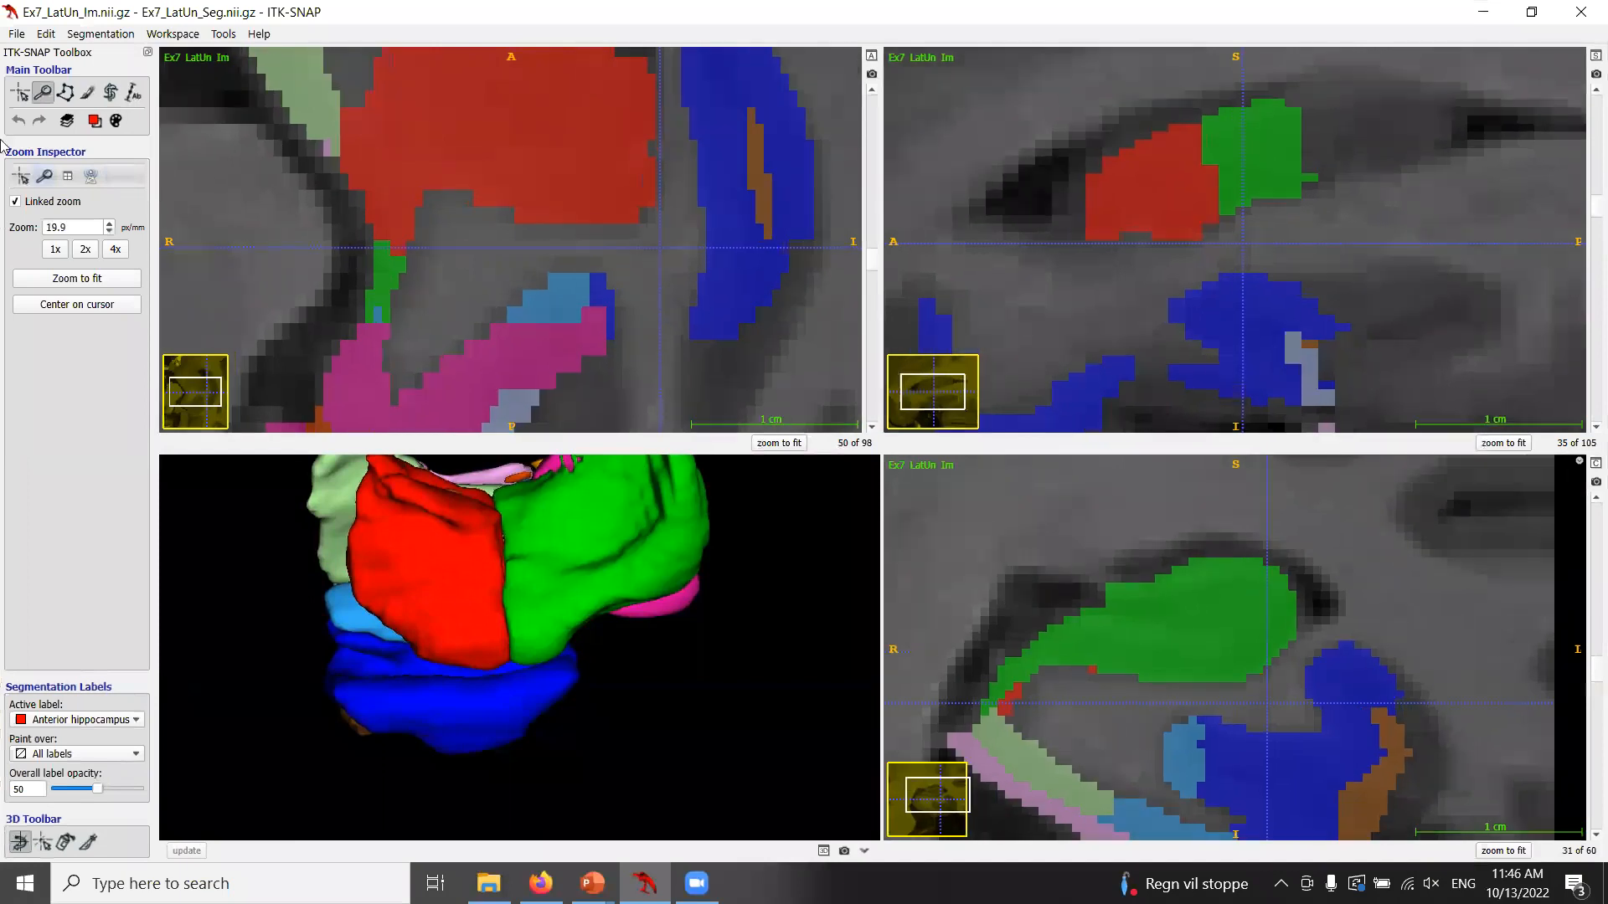
left_click(95, 122)
mouse_move(134, 144)
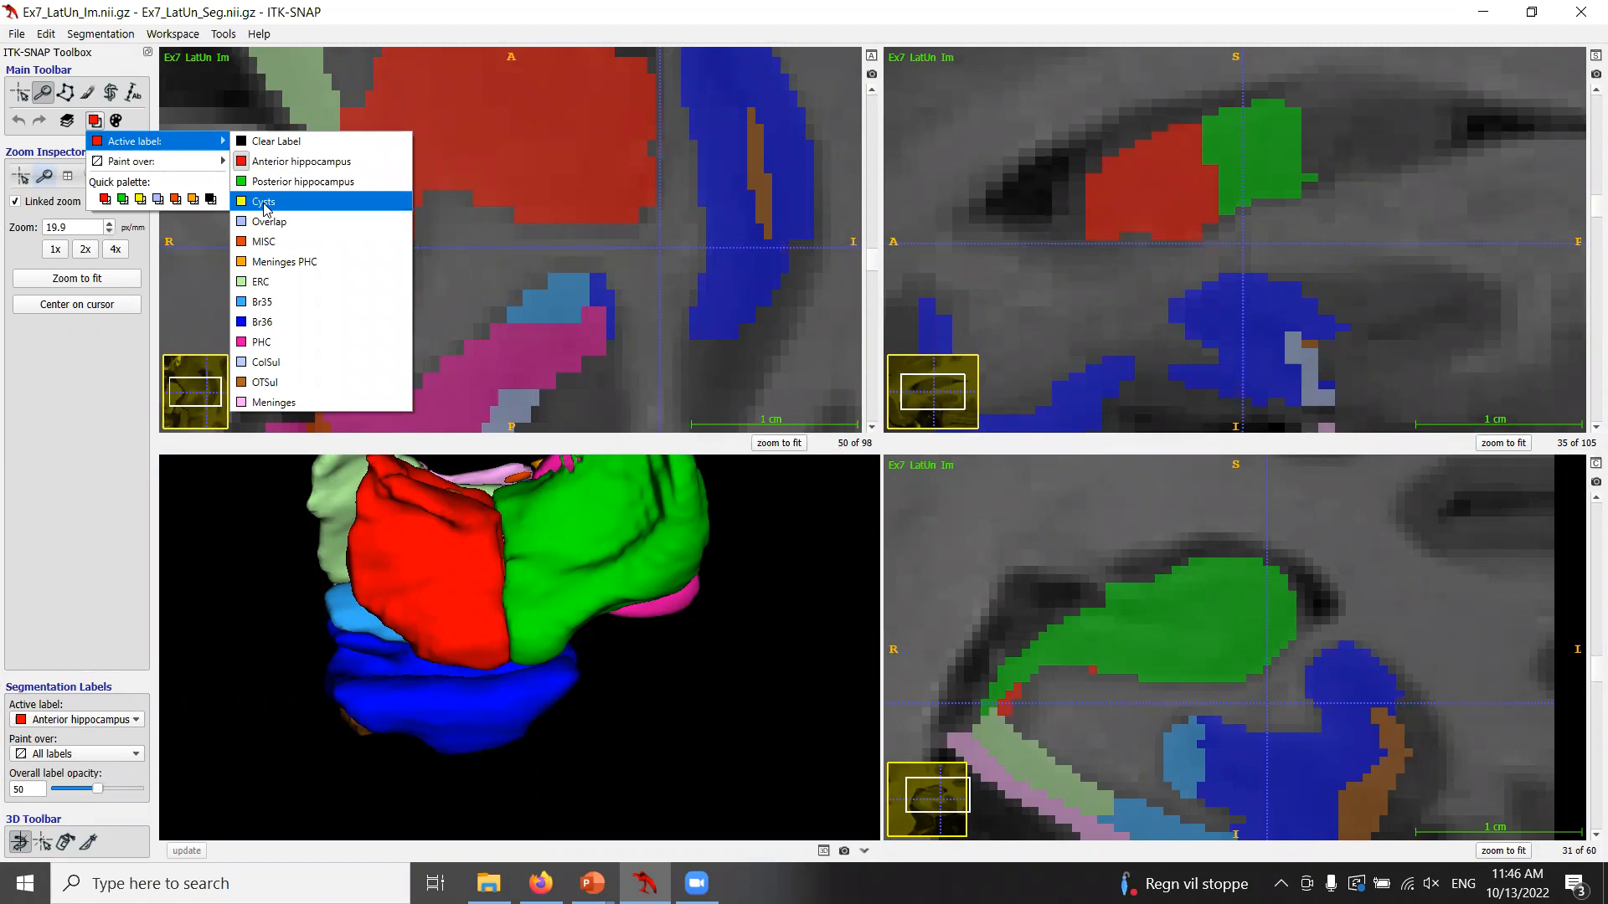
left_click(264, 203)
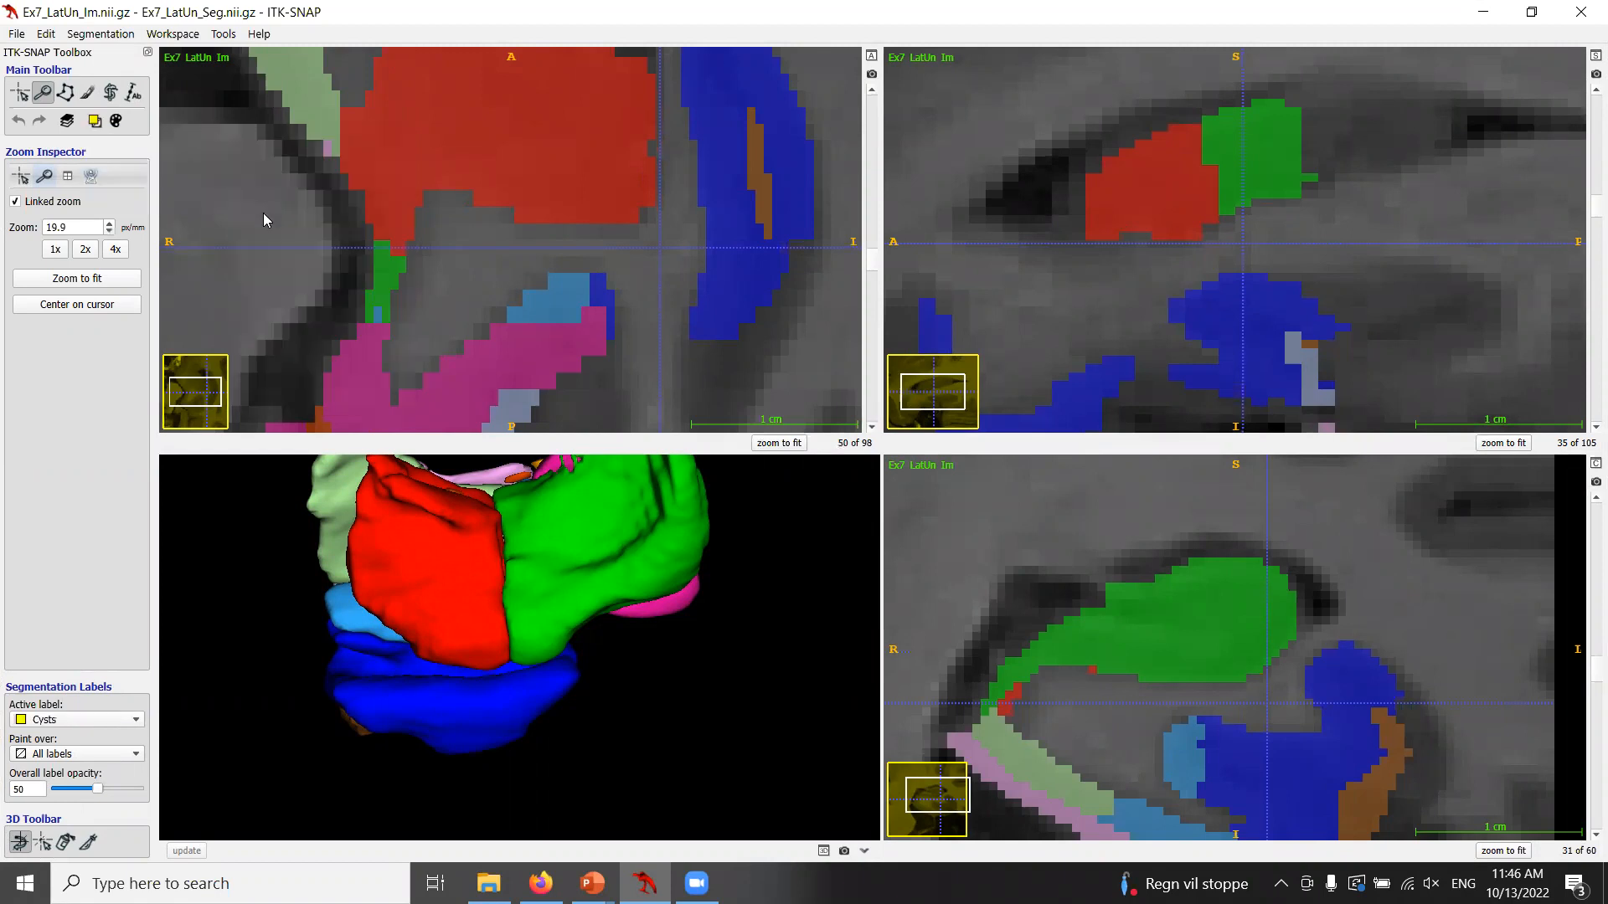
Step through the sagittal slices at the hippocampal tail and restrict painting to Clear Label voxels.
scroll(1313, 617, "down", 5)
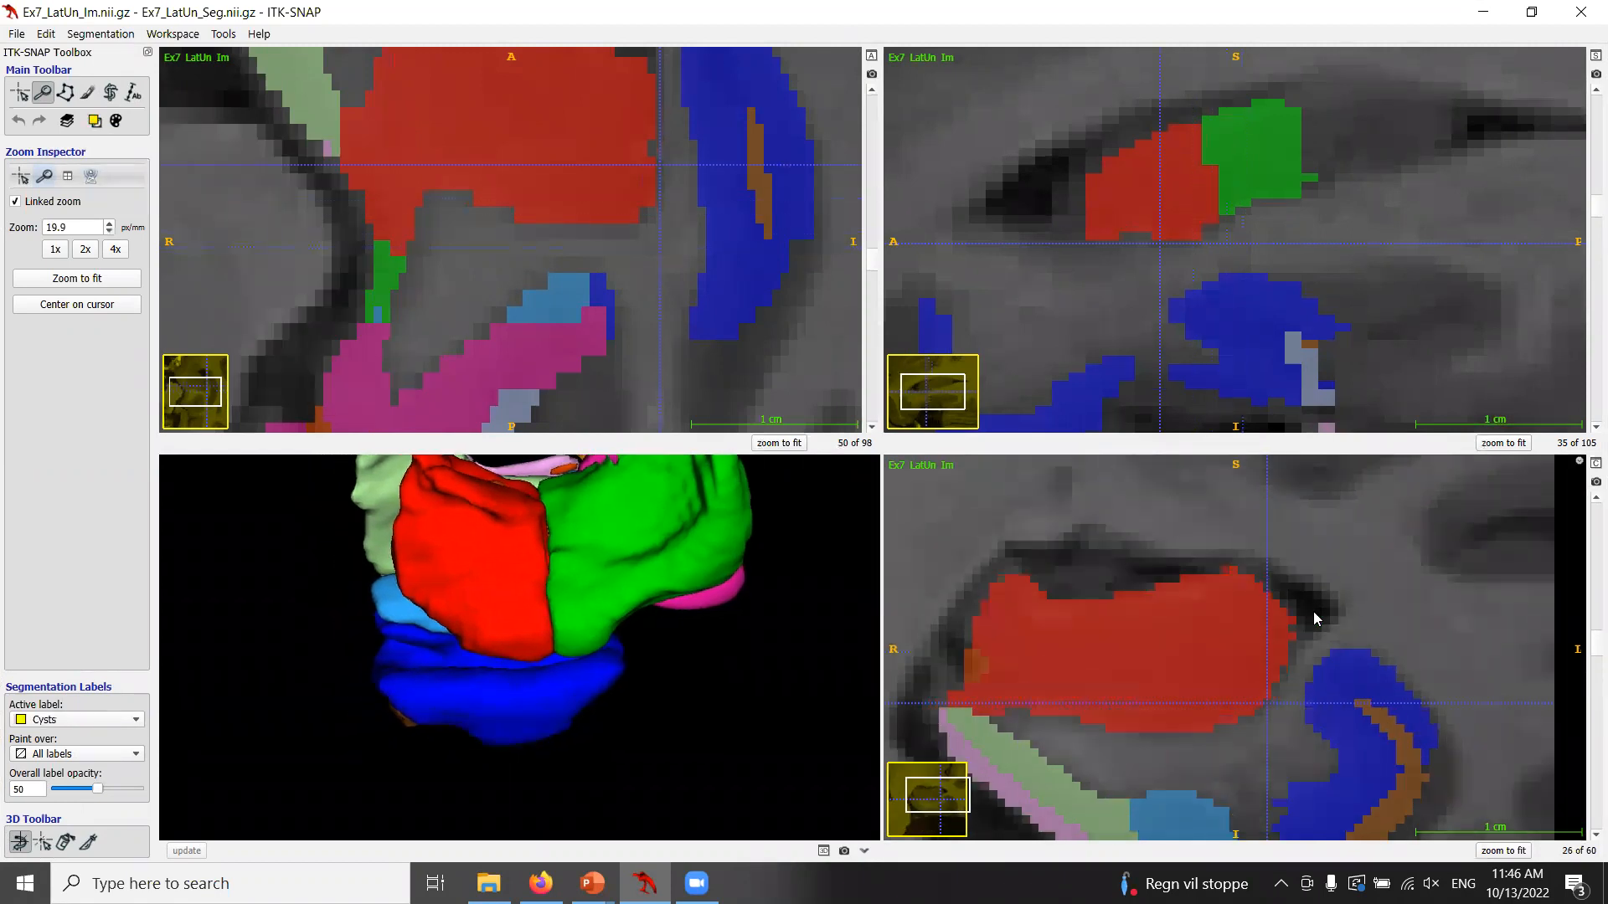
scroll(1314, 614, "up", 10)
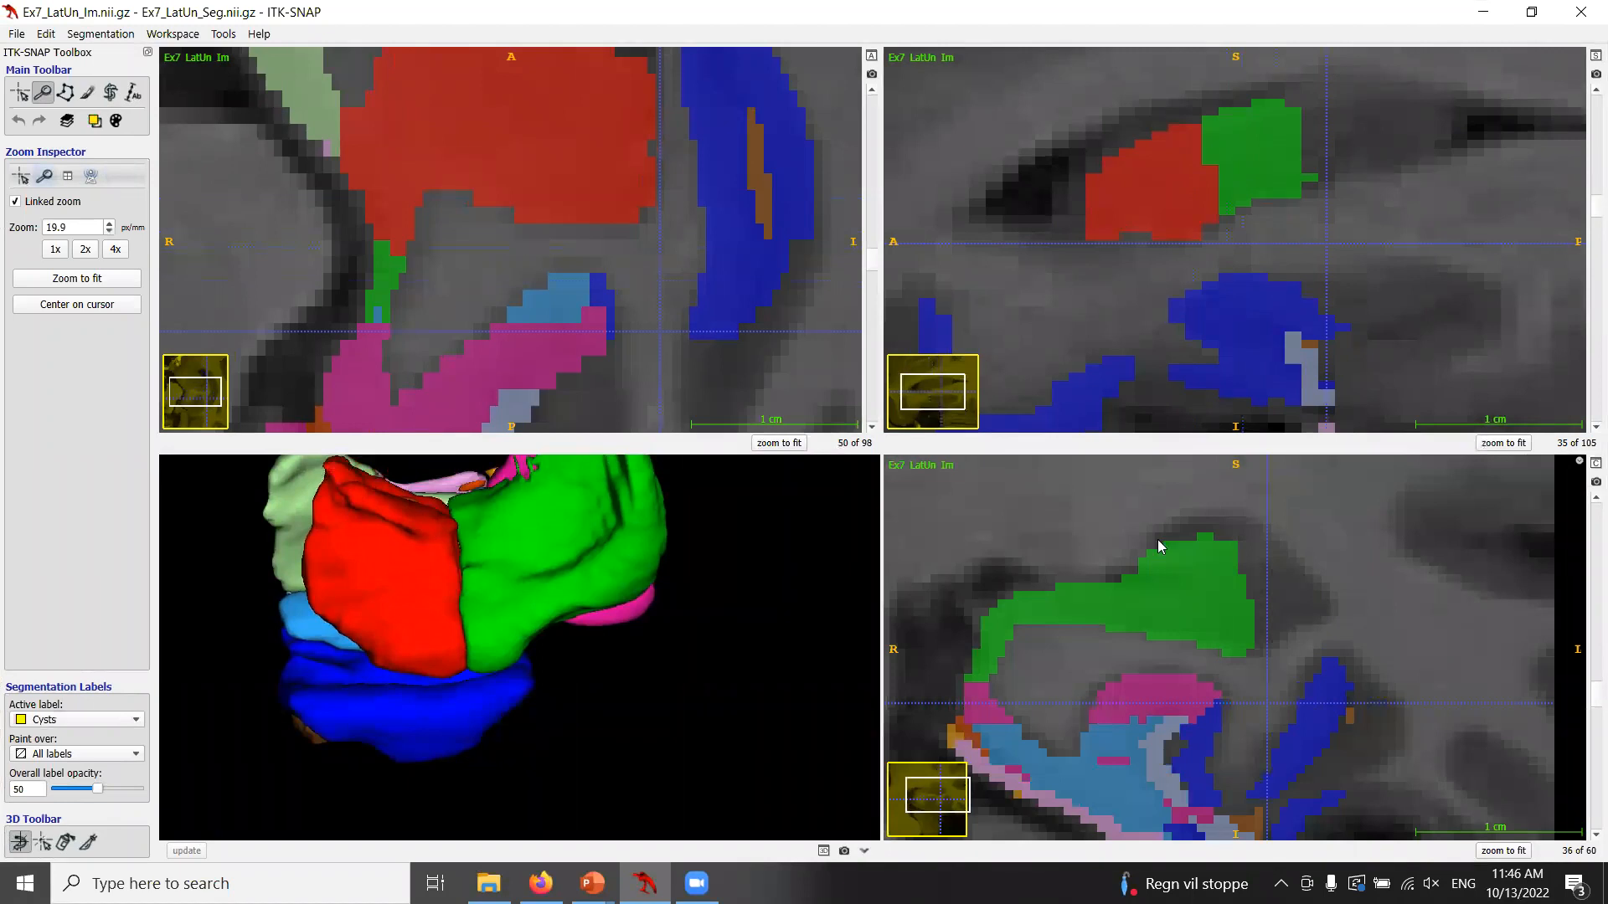
scroll(1291, 586, "down", 1)
left_click(95, 122)
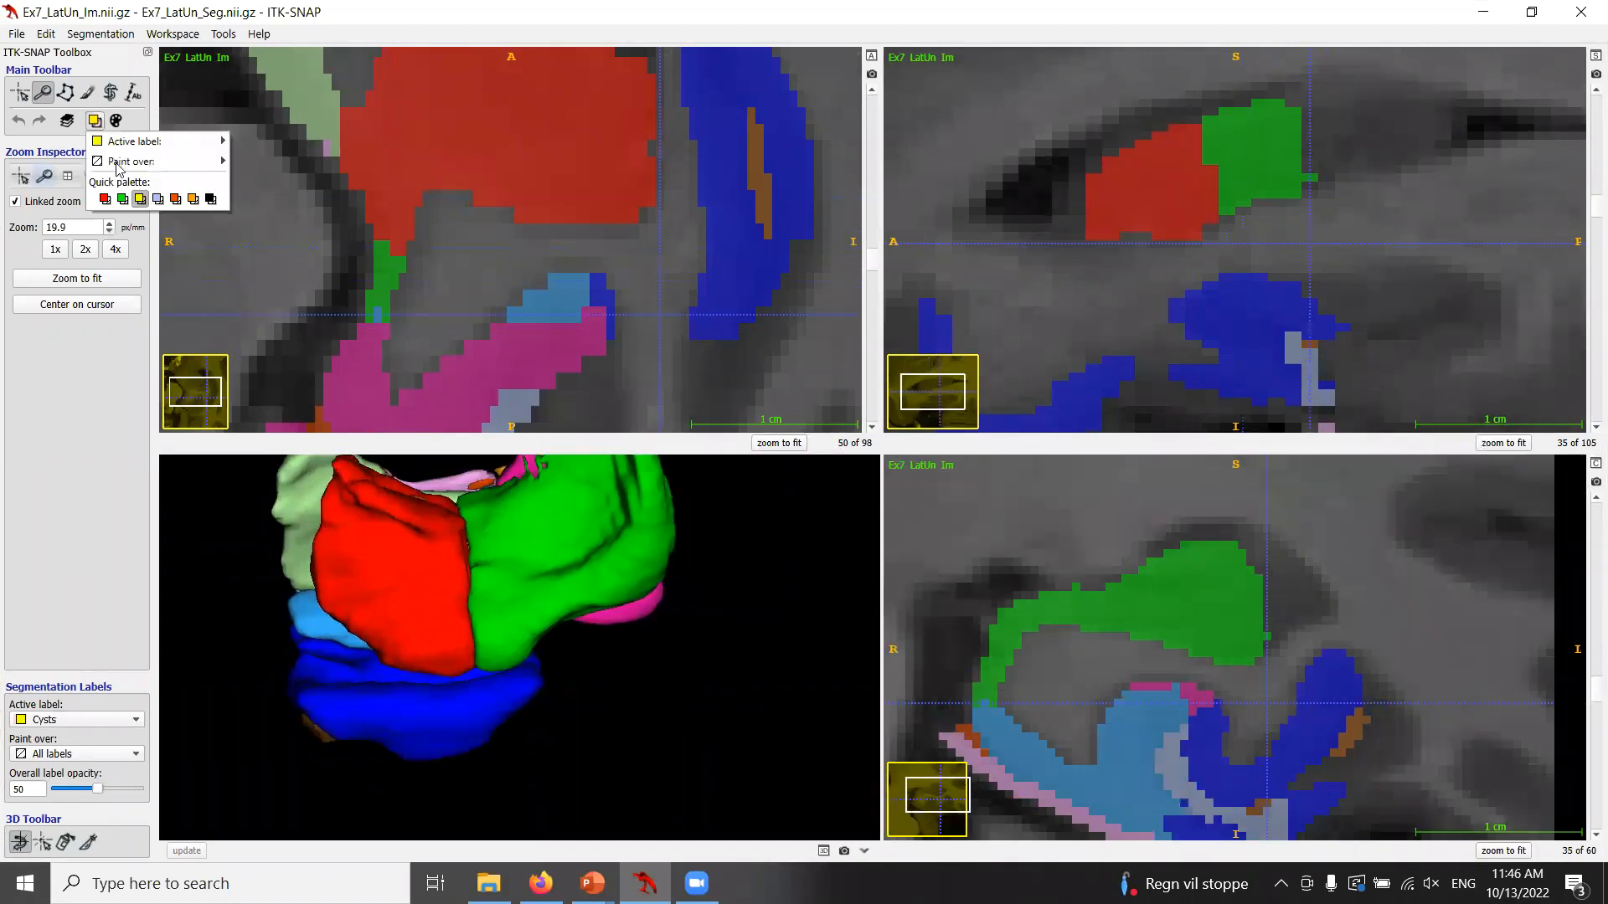
mouse_move(118, 166)
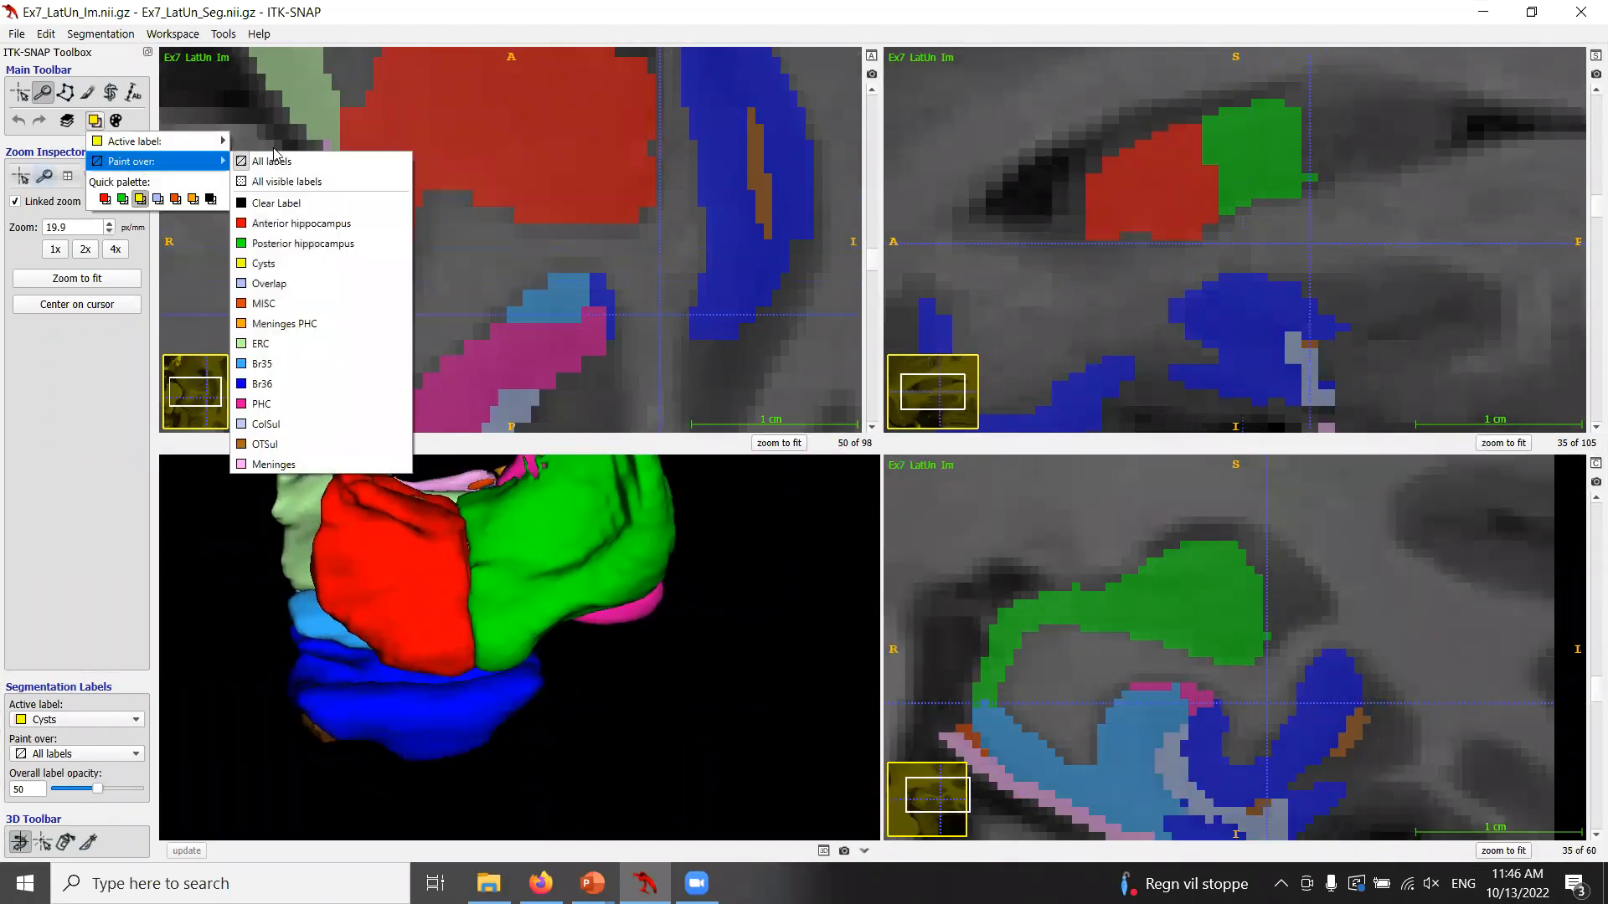
left_click(277, 204)
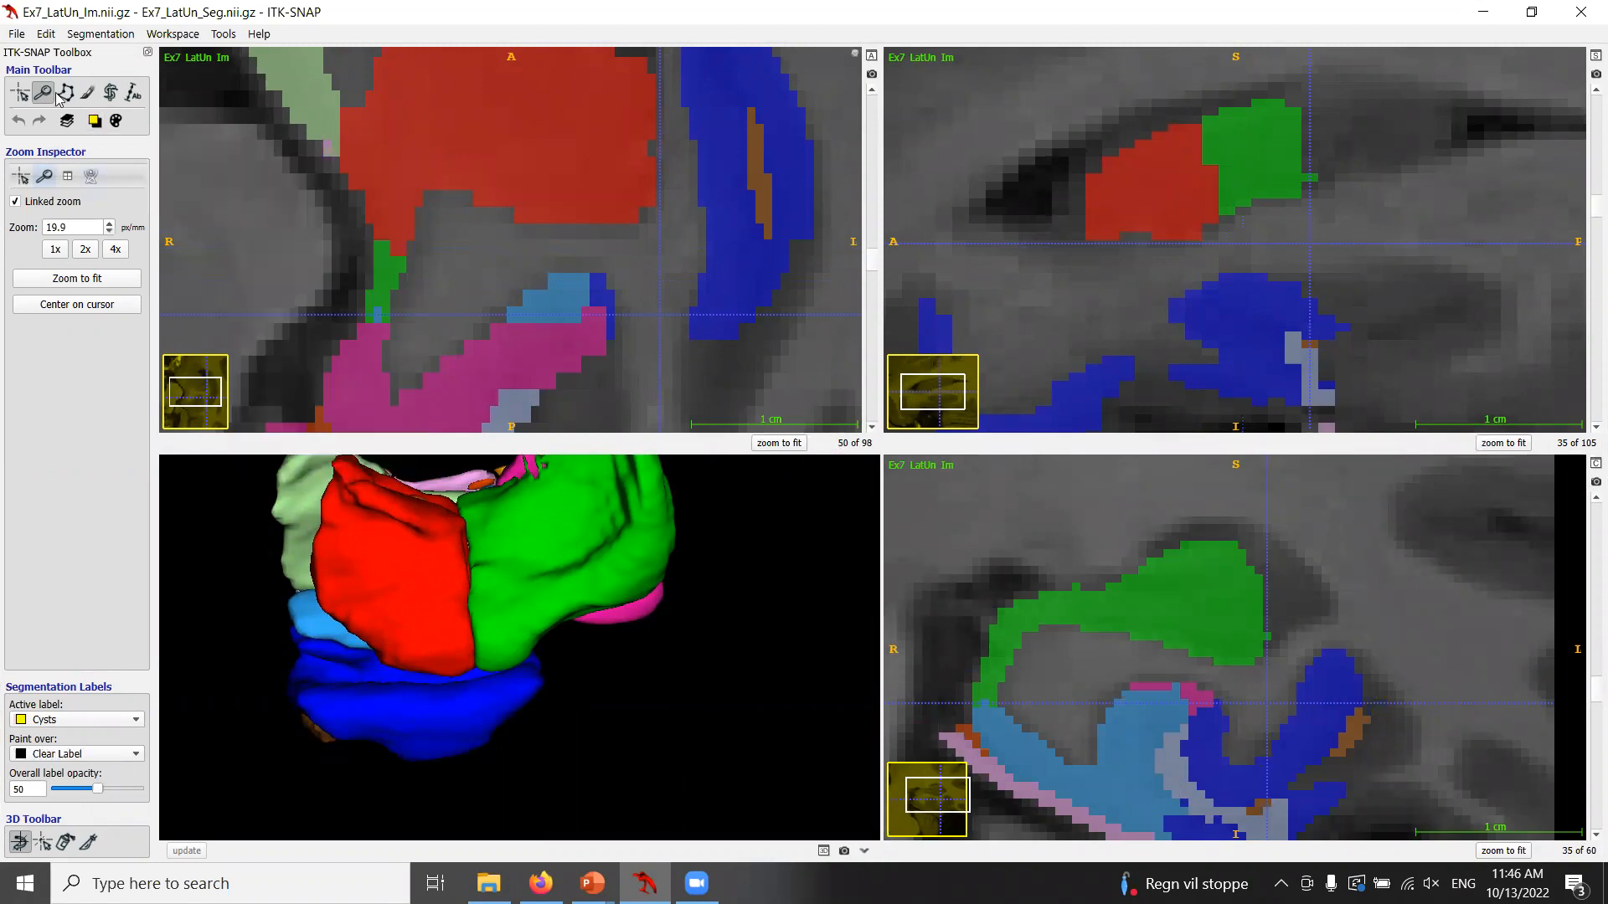
Fill the unlabelled ventricle space behind the hippocampal tail with Cysts using polygons on sagittal slices 35 and 34.
left_click(65, 92)
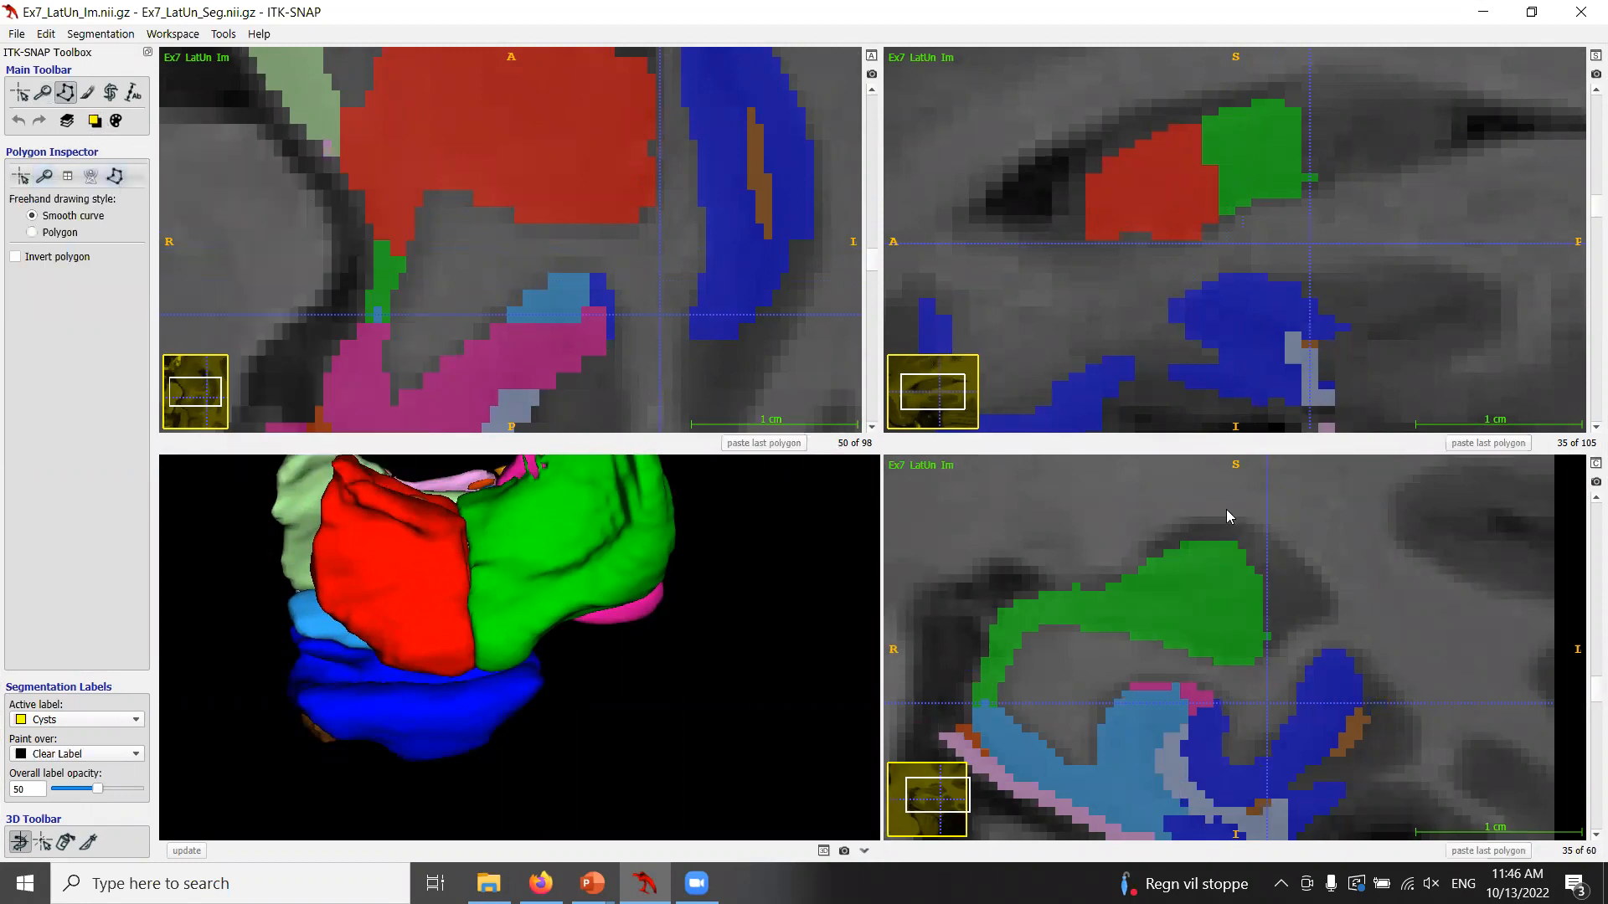
left_click_drag(1234, 547, 1257, 540)
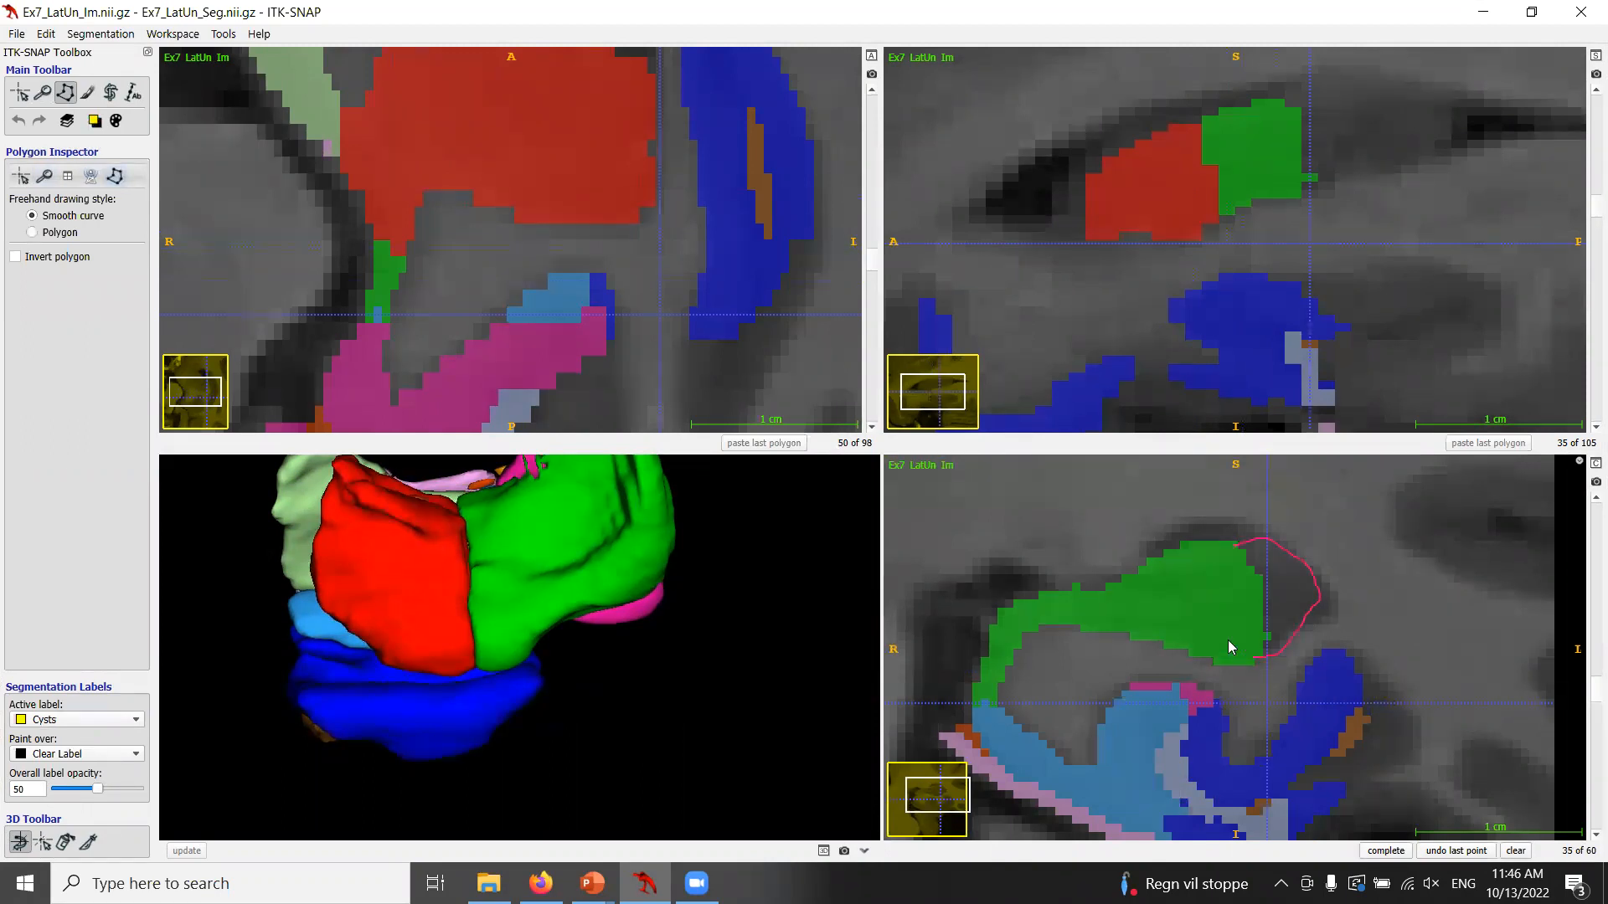
left_click(1385, 851)
left_click(1385, 851)
scroll(1325, 668, "down", 1)
left_click(1269, 556)
mouse_move(1269, 556)
left_mouse_down()
mouse_move(1308, 583)
mouse_move(1306, 620)
mouse_move(1242, 641)
left_mouse_up()
left_click(1385, 851)
Fill the same ventricle space with Cysts polygons on sagittal slices 33 and 36.
left_click(1386, 851)
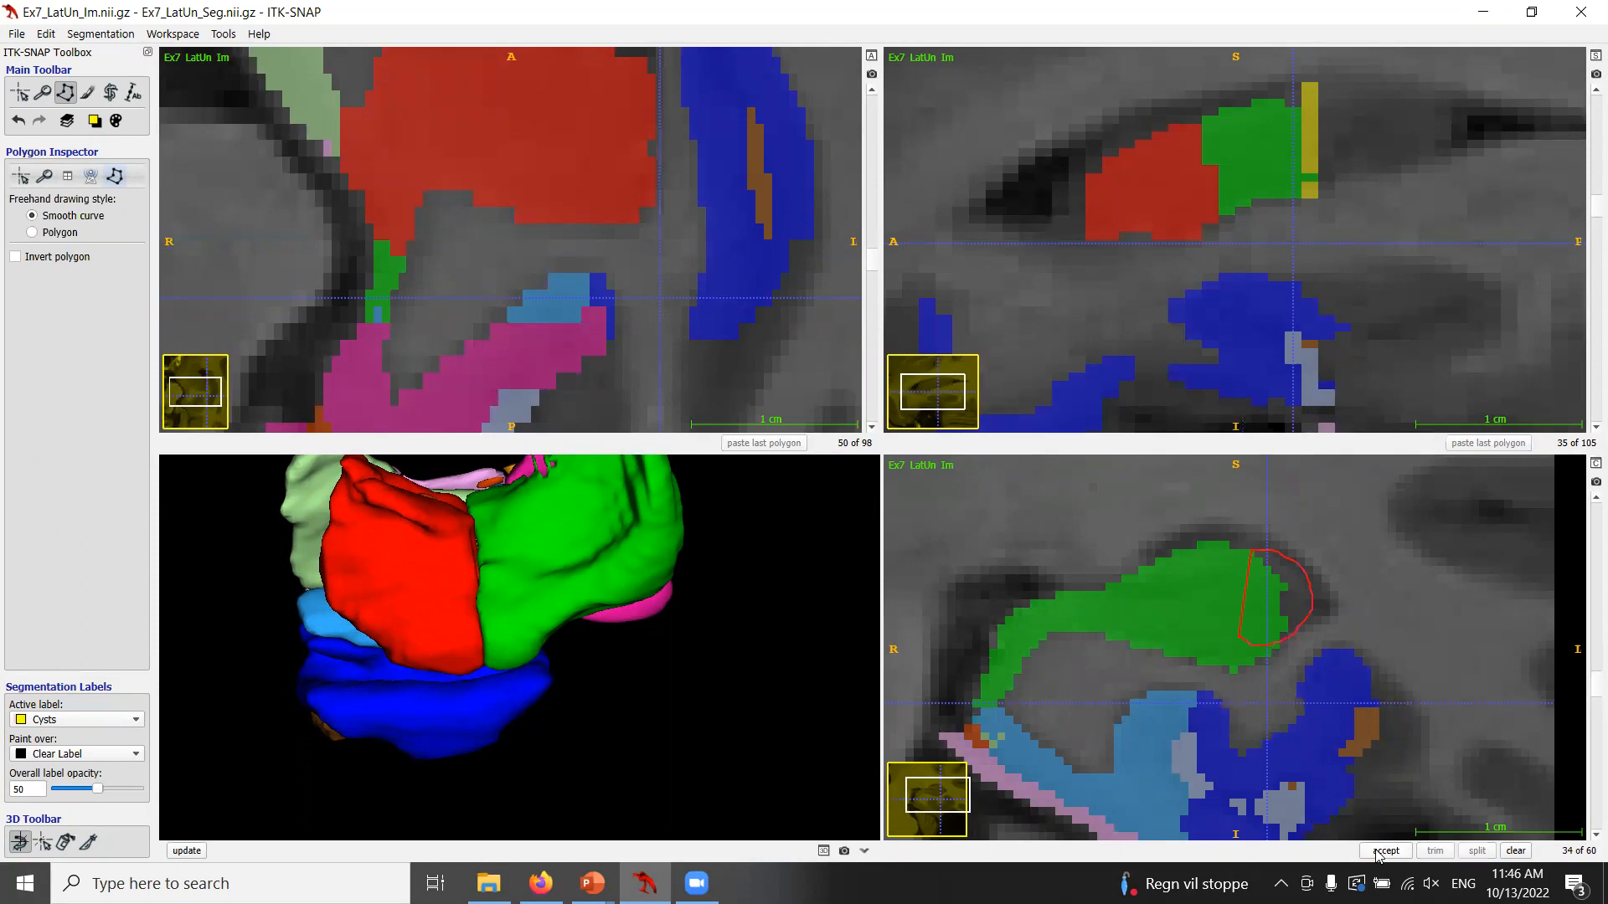
scroll(1297, 600, "down", 1)
mouse_move(1268, 567)
left_mouse_down()
mouse_move(1292, 568)
mouse_move(1310, 617)
left_mouse_up()
left_click(1385, 851)
left_click(1386, 850)
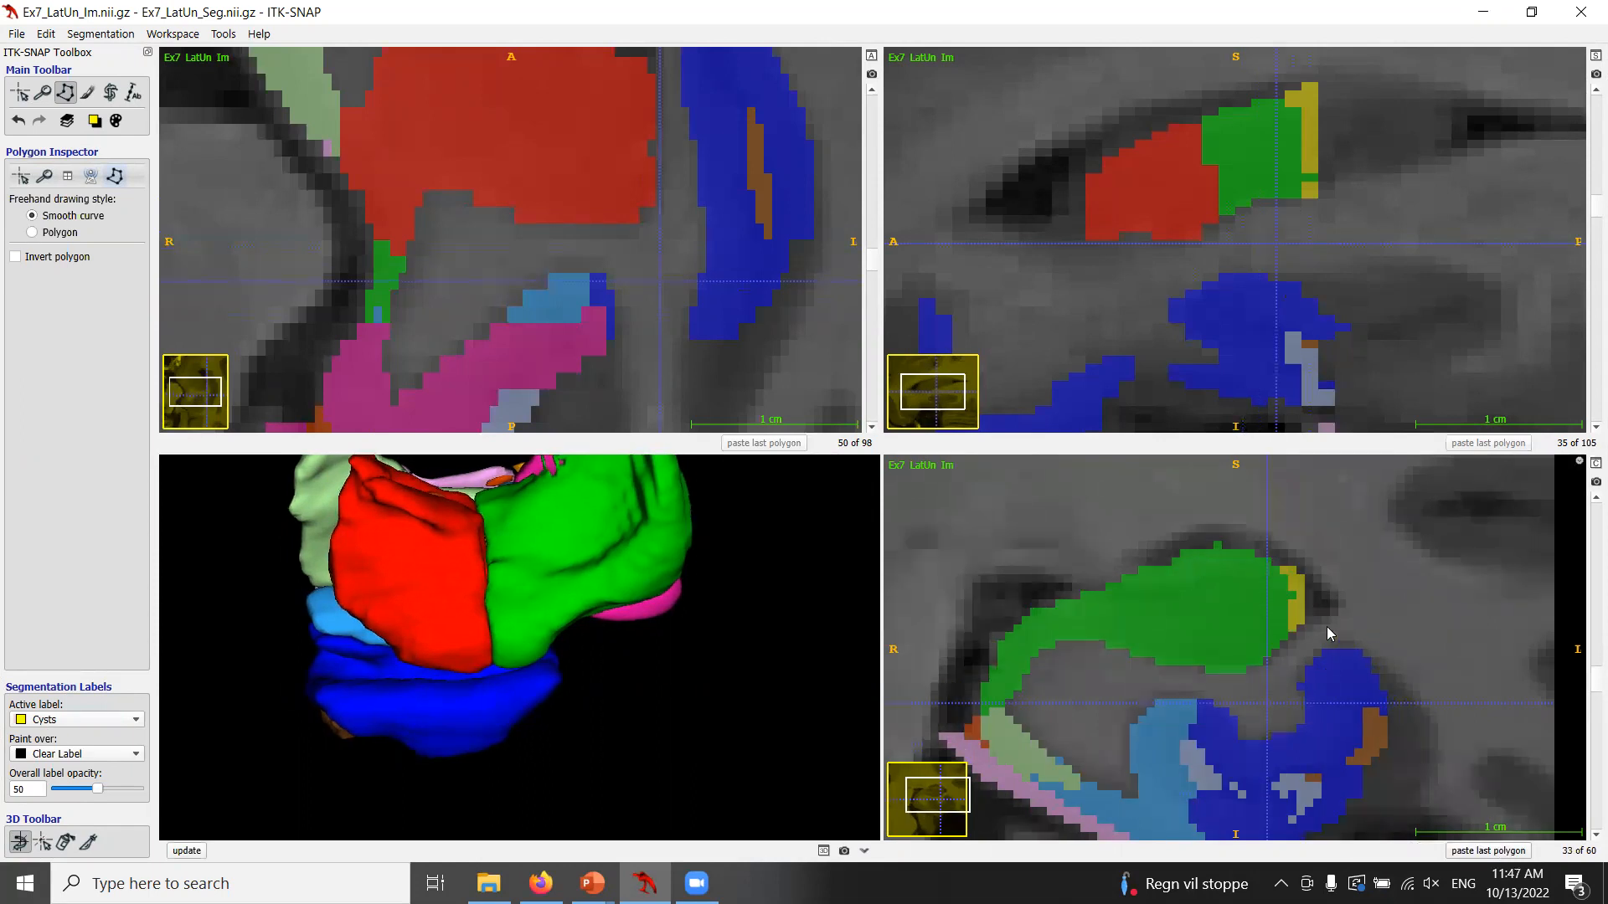
scroll(1326, 627, "up", 3)
left_click_drag(1237, 540, 1260, 536)
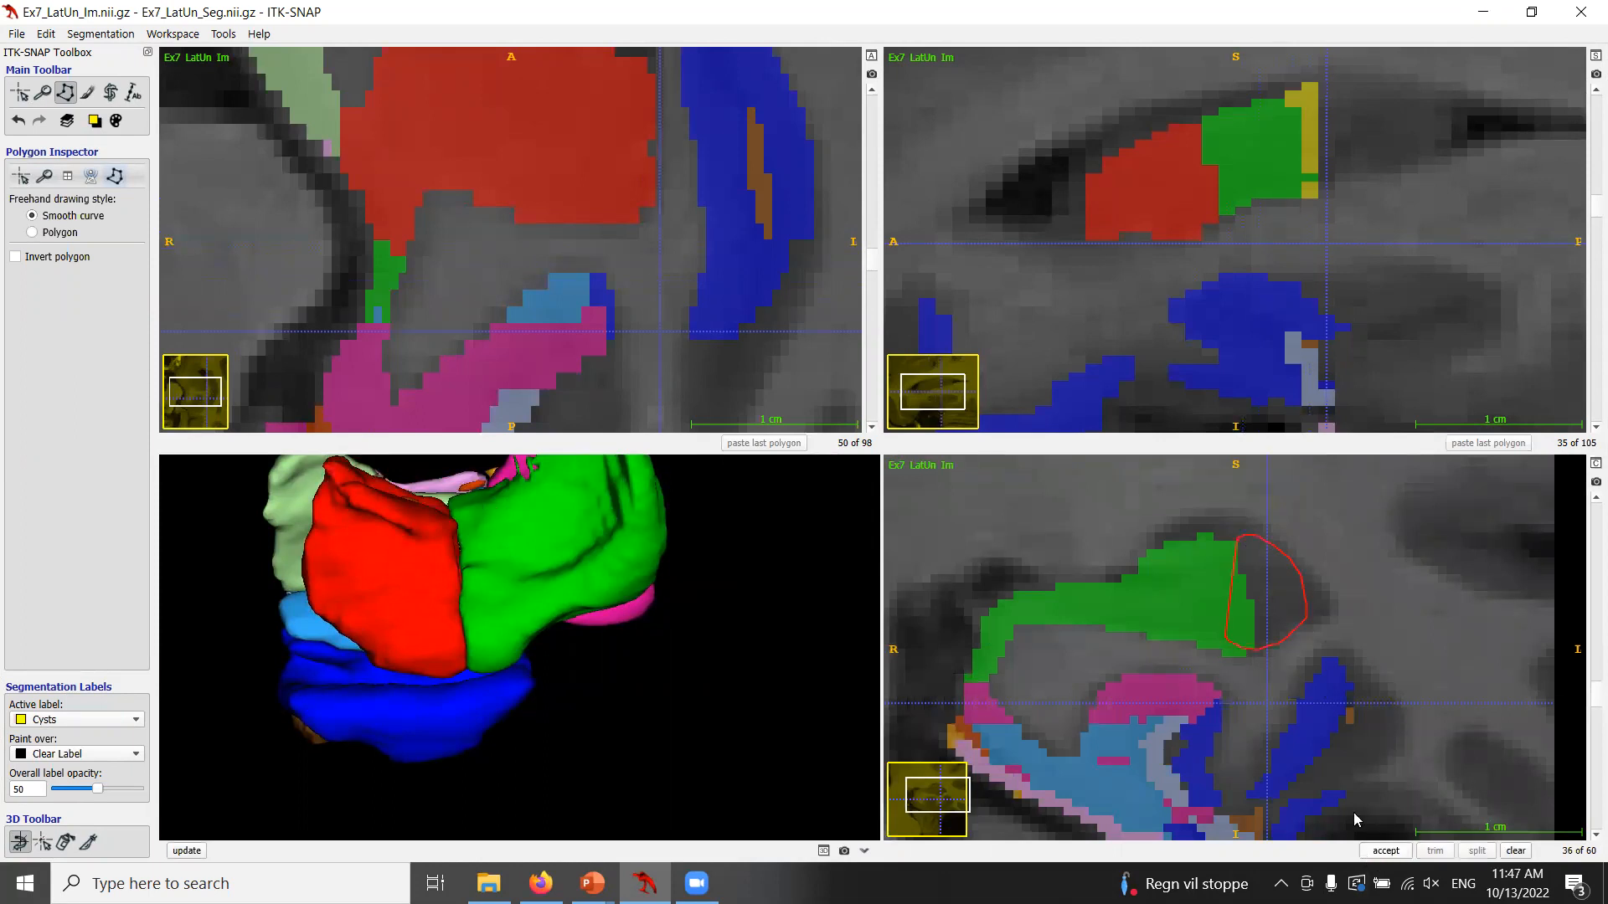
left_click(1386, 851)
Pan and step through the axial slices to examine the new Cysts label around the hippocampal tail.
left_click(42, 92)
left_click_drag(1235, 285, 1210, 369)
left_click_drag(606, 230, 620, 324)
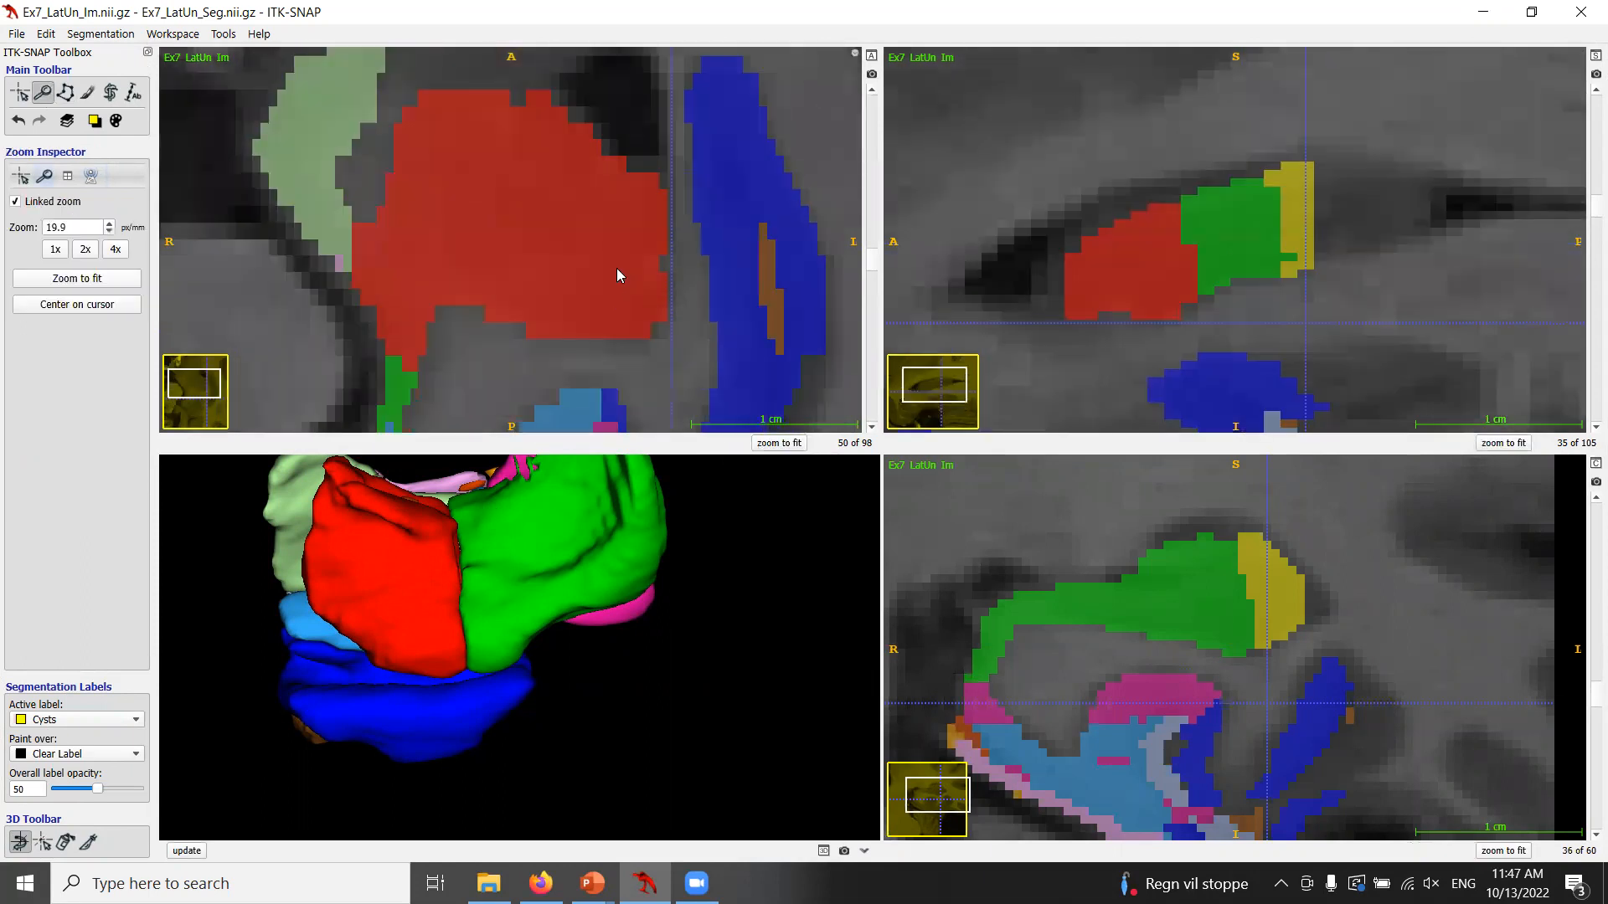
scroll(617, 268, "down", 2)
scroll(482, 201, "up", 13)
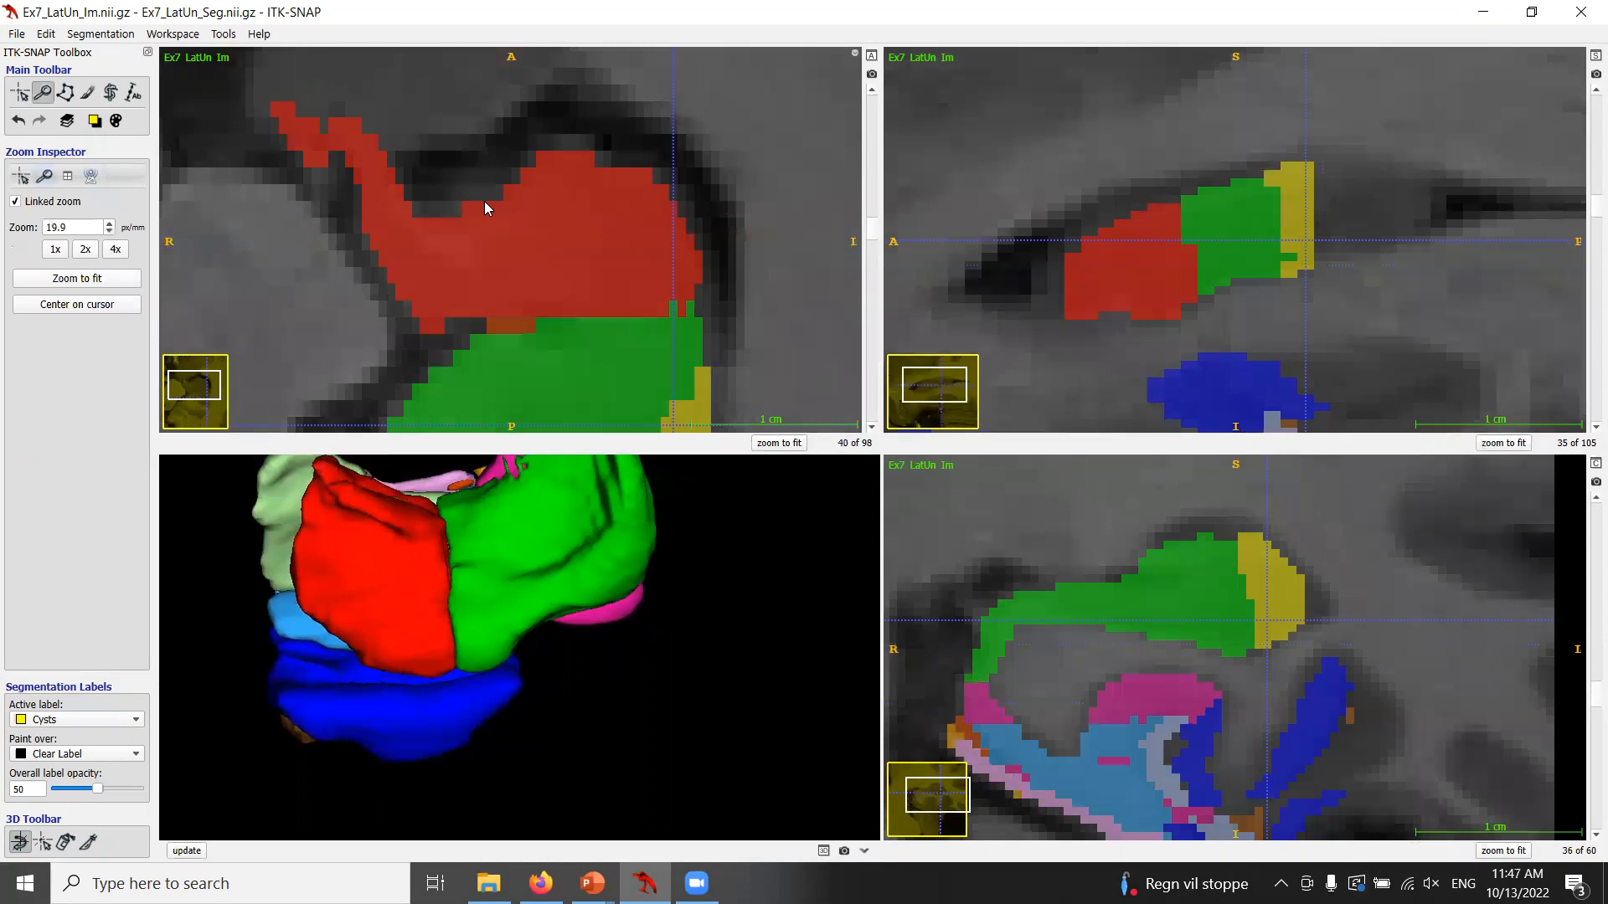
left_click_drag(565, 117, 569, 125)
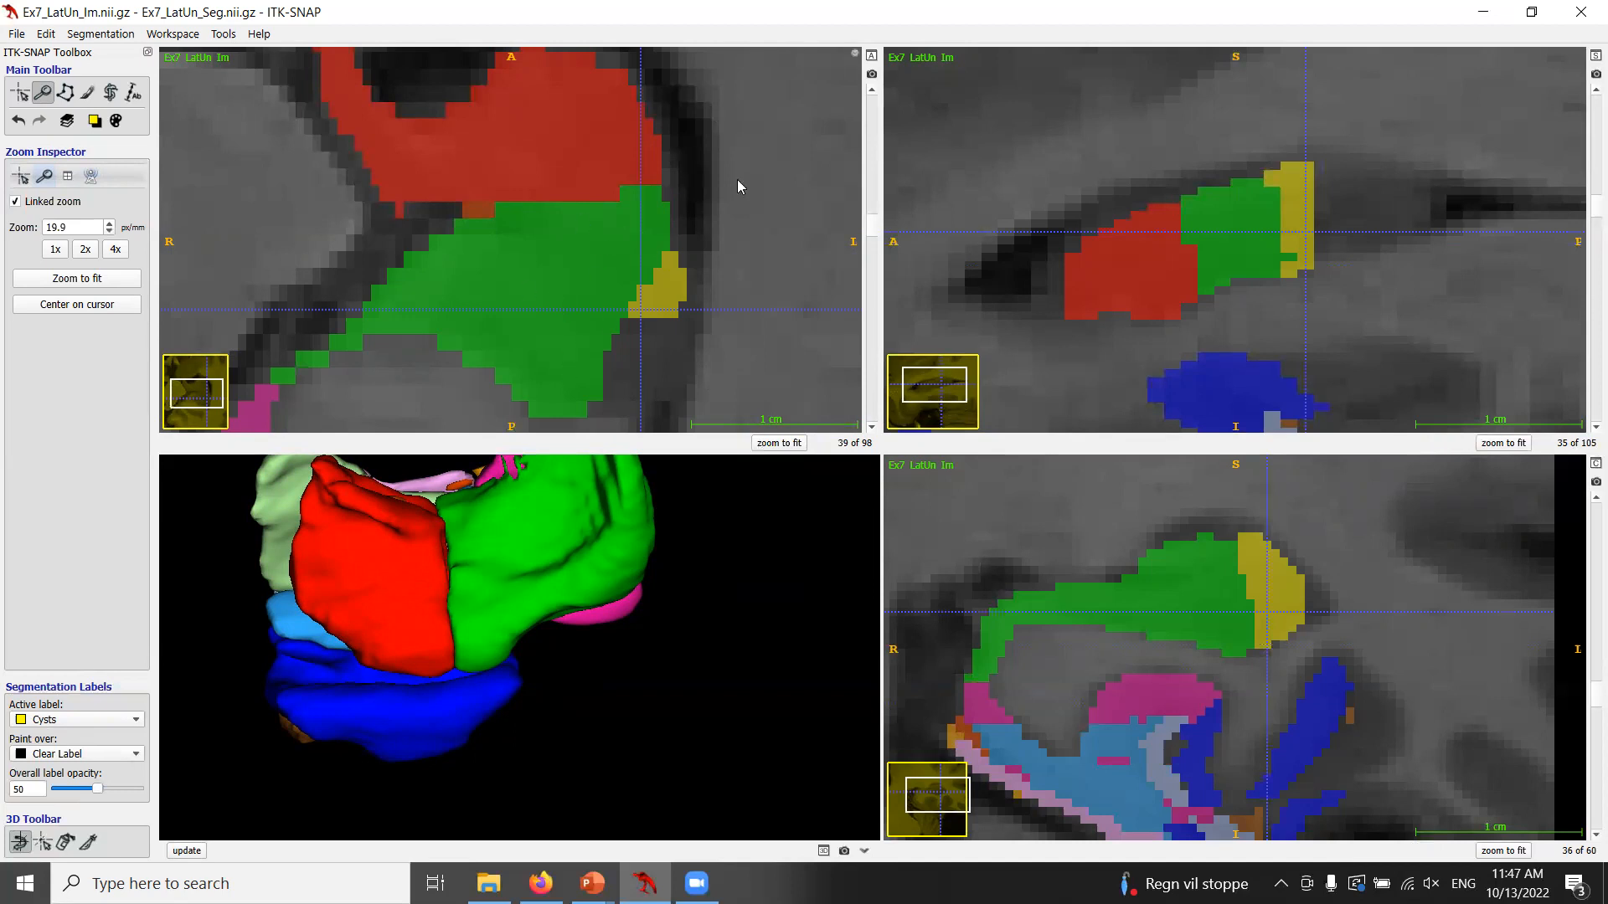
scroll(1383, 599, "down", 2)
scroll(1384, 599, "up", 3)
scroll(1383, 598, "down", 1)
Relabel the Cysts voxels on sagittal slice 36 as Posterior hippocampus with a polygon painting over Cysts only.
left_click(97, 123)
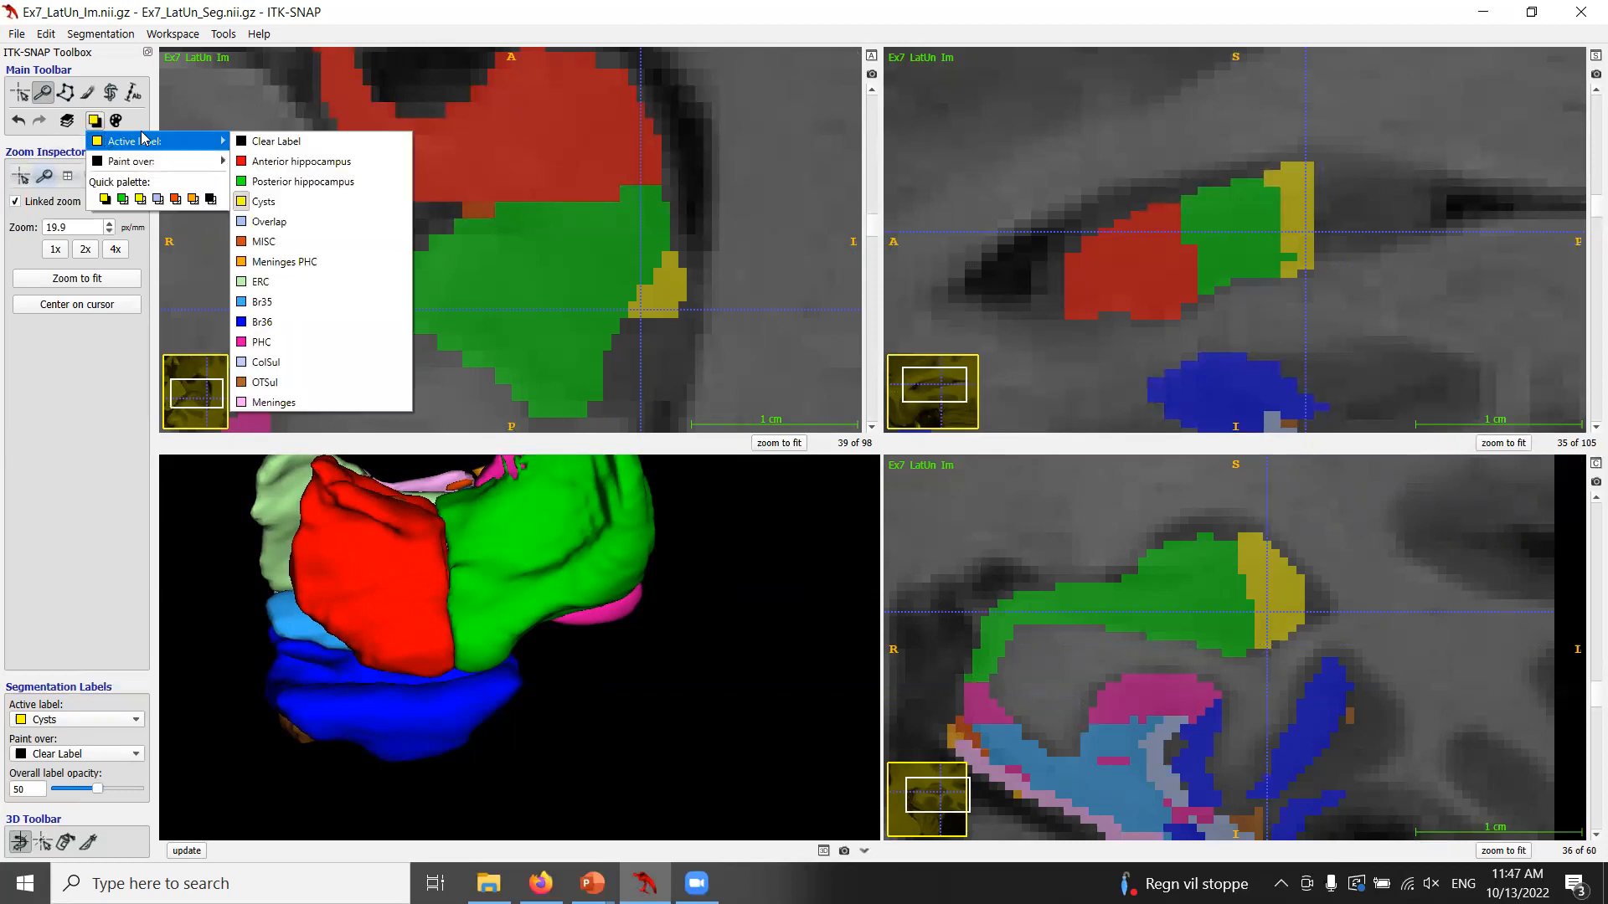
left_click(277, 181)
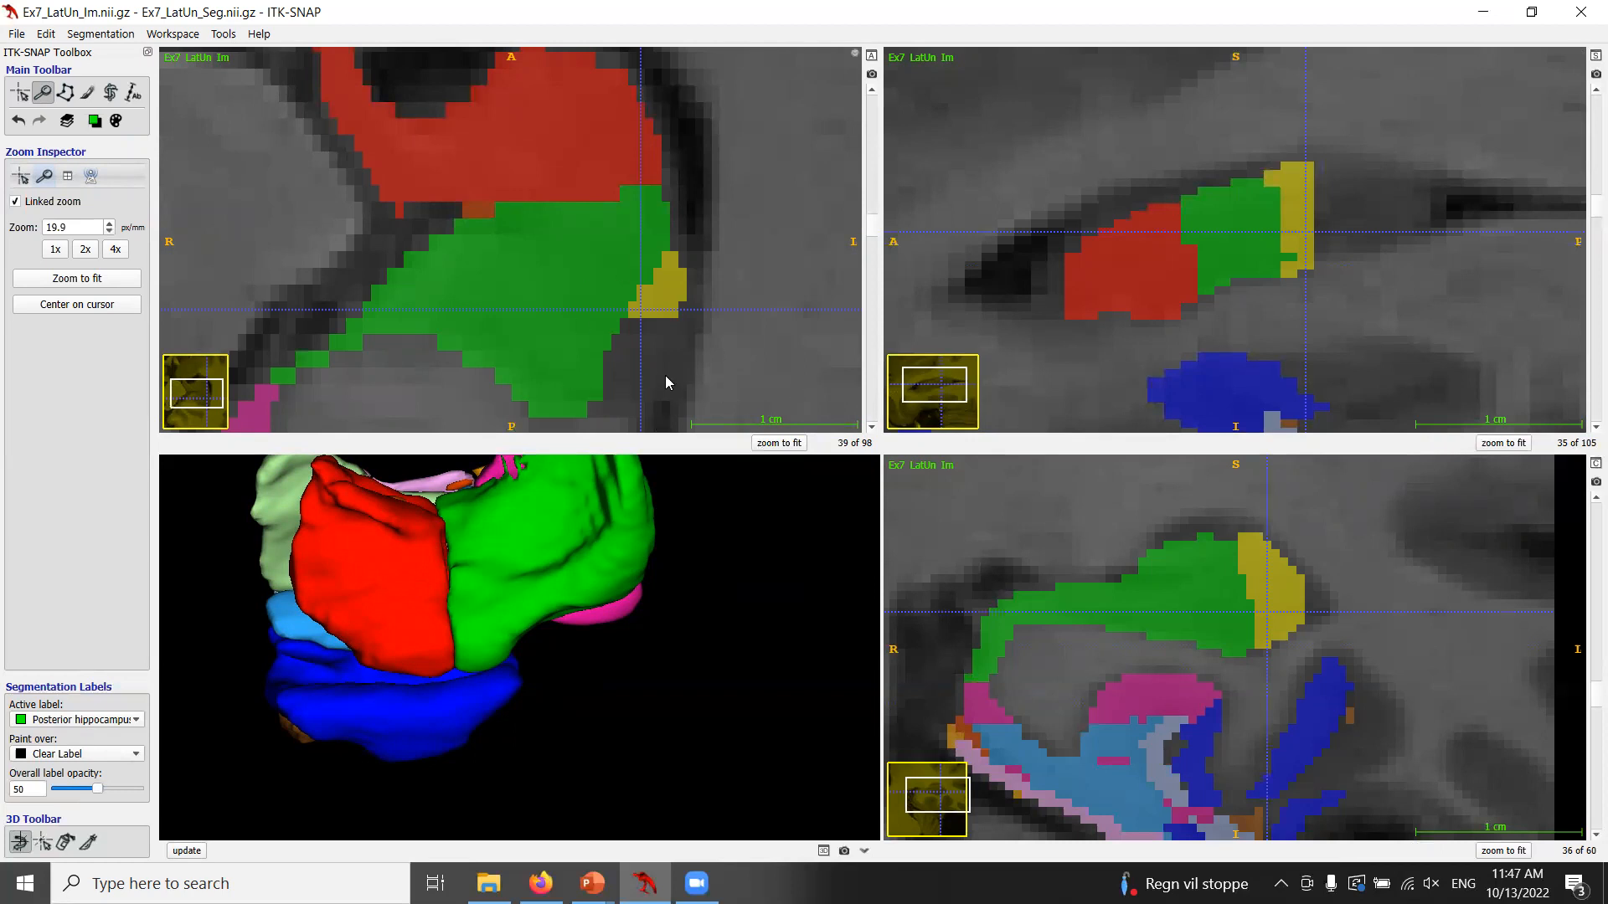
left_click(94, 123)
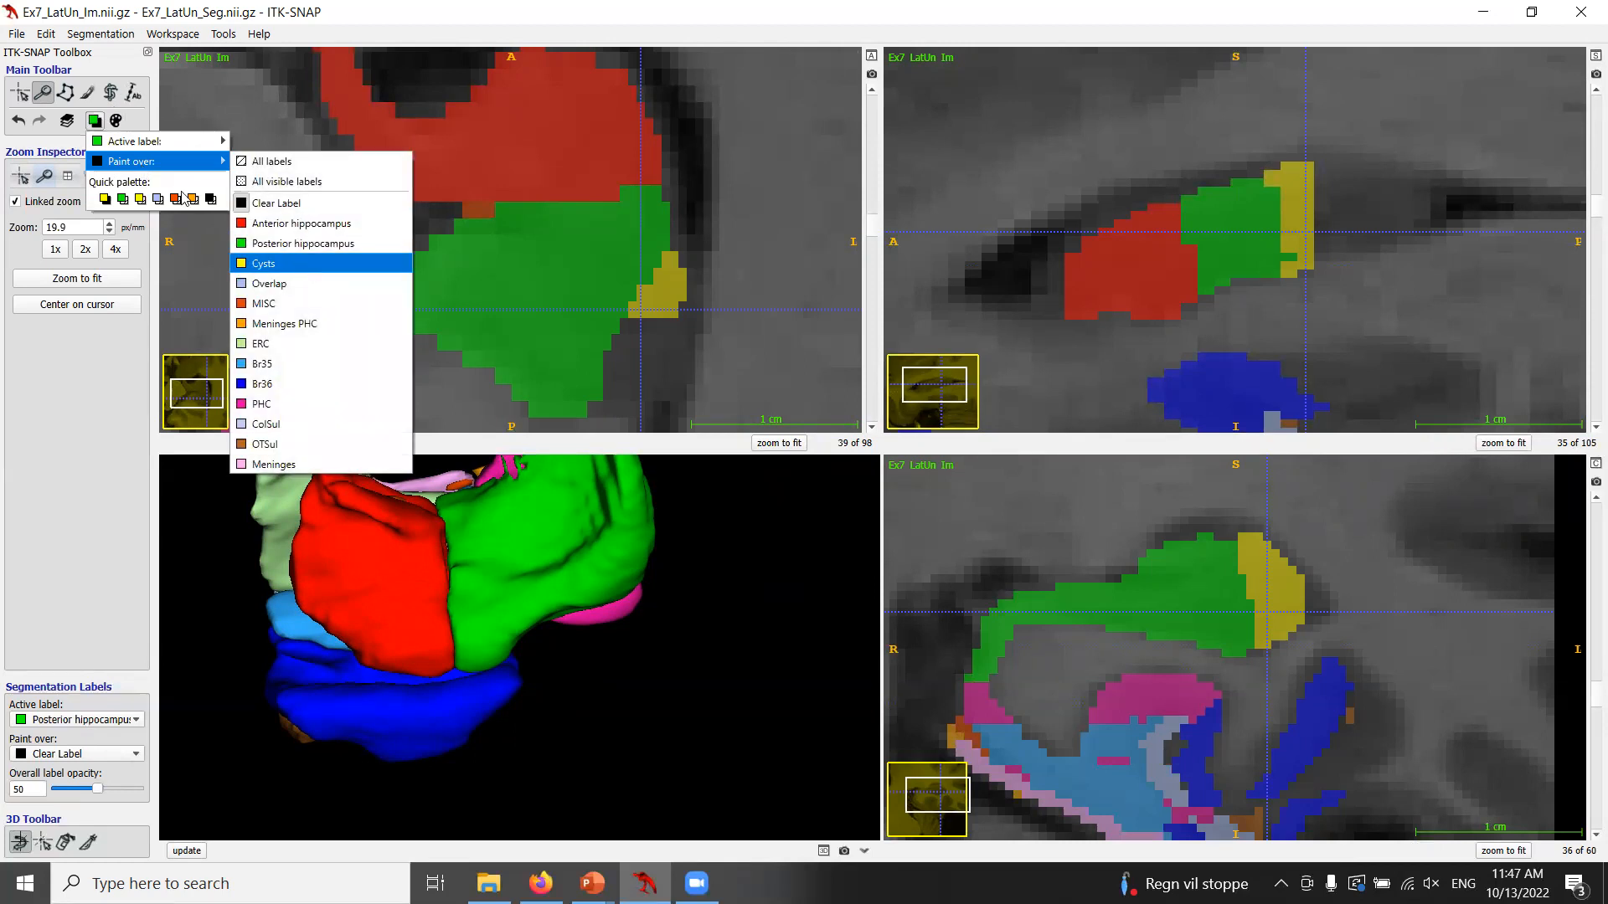
left_click(263, 263)
left_click(65, 93)
left_click_drag(1378, 571, 1321, 504)
left_click_drag(1193, 514, 1353, 611)
left_click(1380, 851)
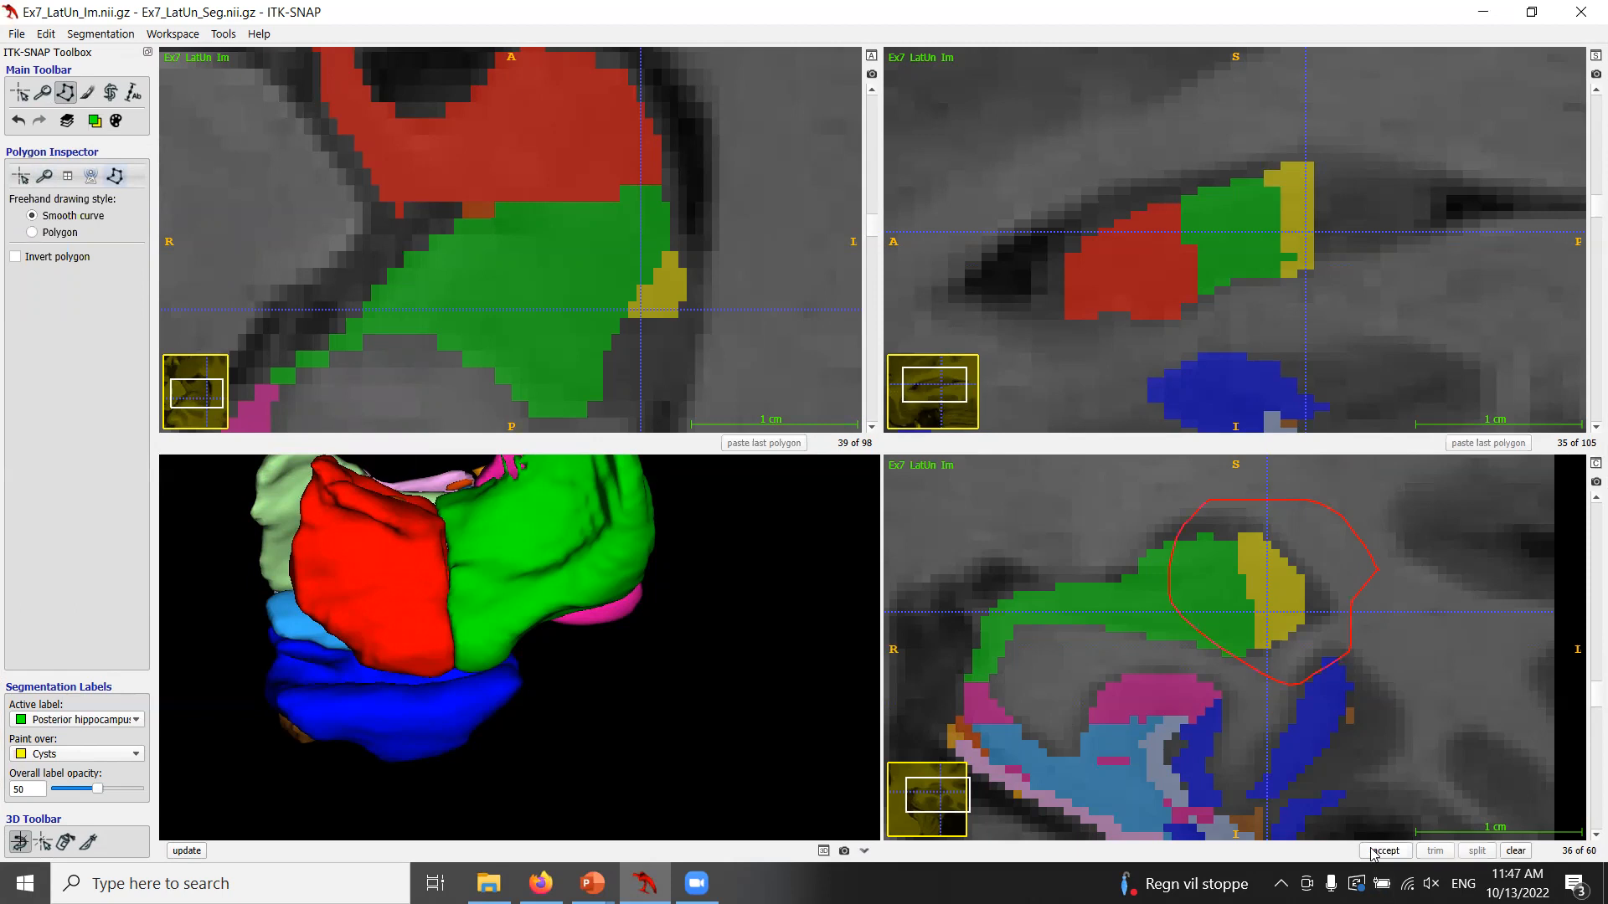
left_click(1383, 851)
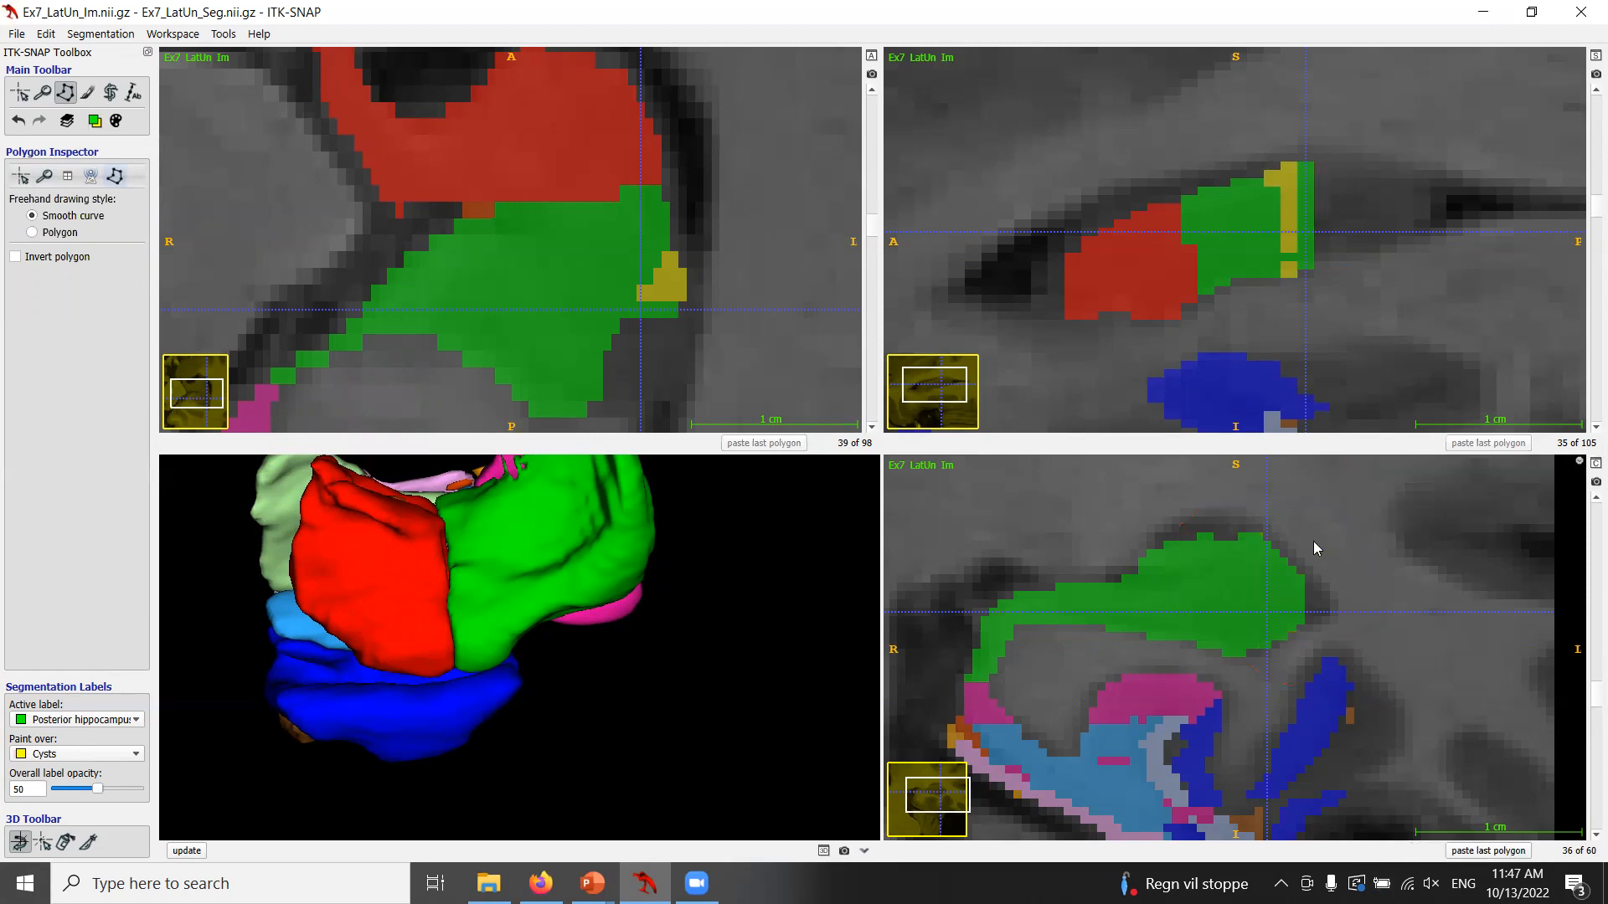
Paint single Posterior hippocampus voxels at the hippocampus edge on sagittal slice 29 with a size-1 brush over all labels.
scroll(1474, 616, "up", 3)
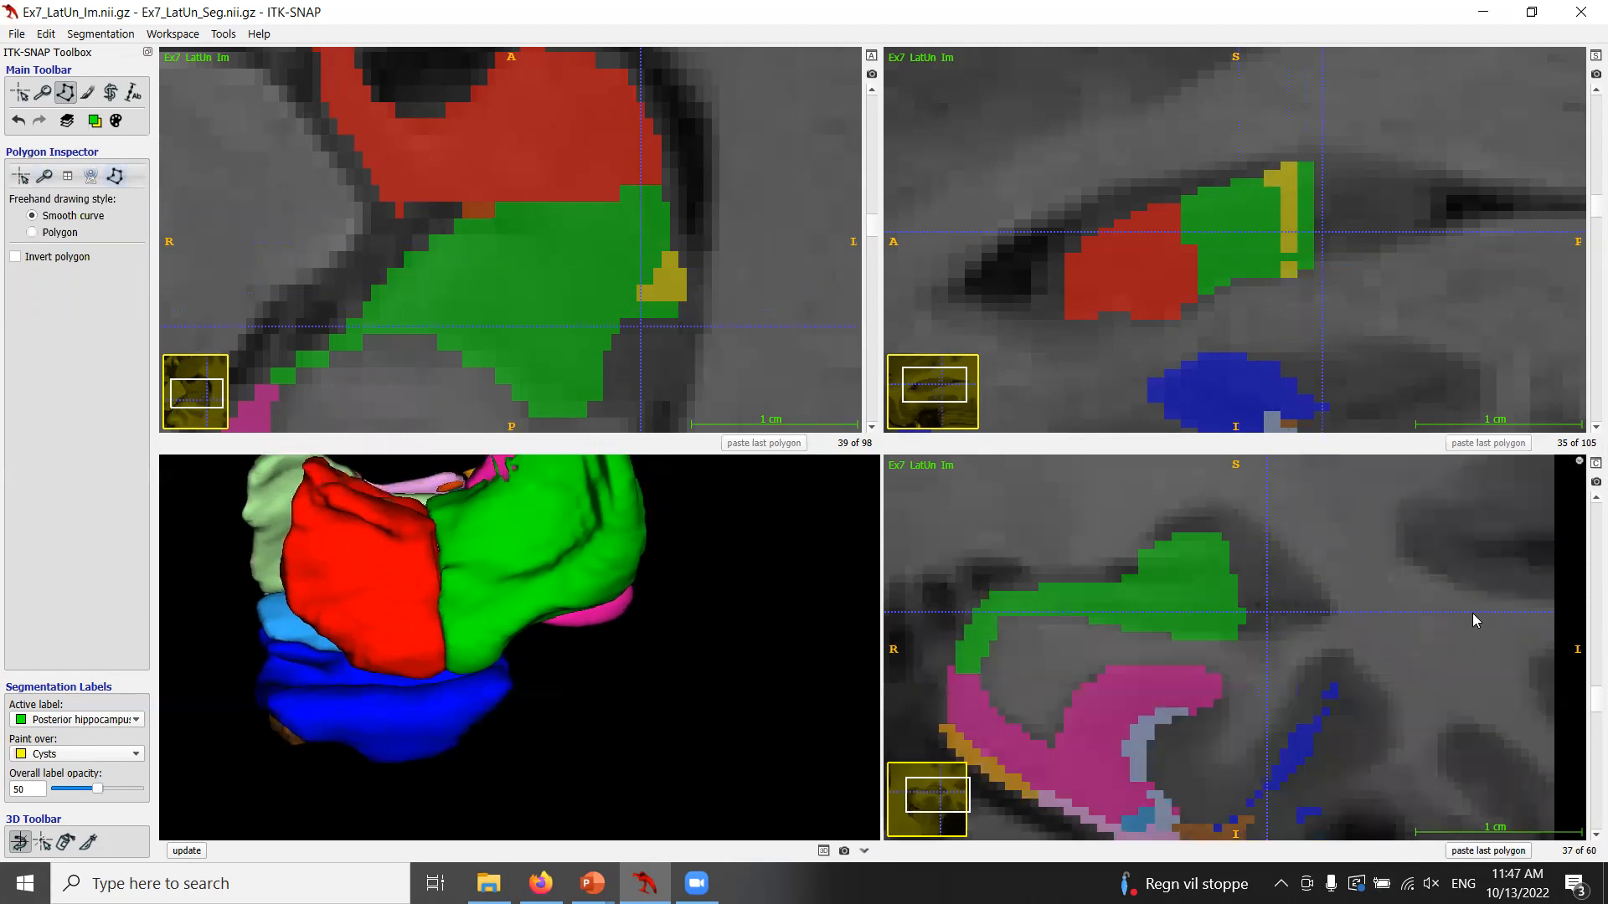
scroll(1467, 613, "down", 9)
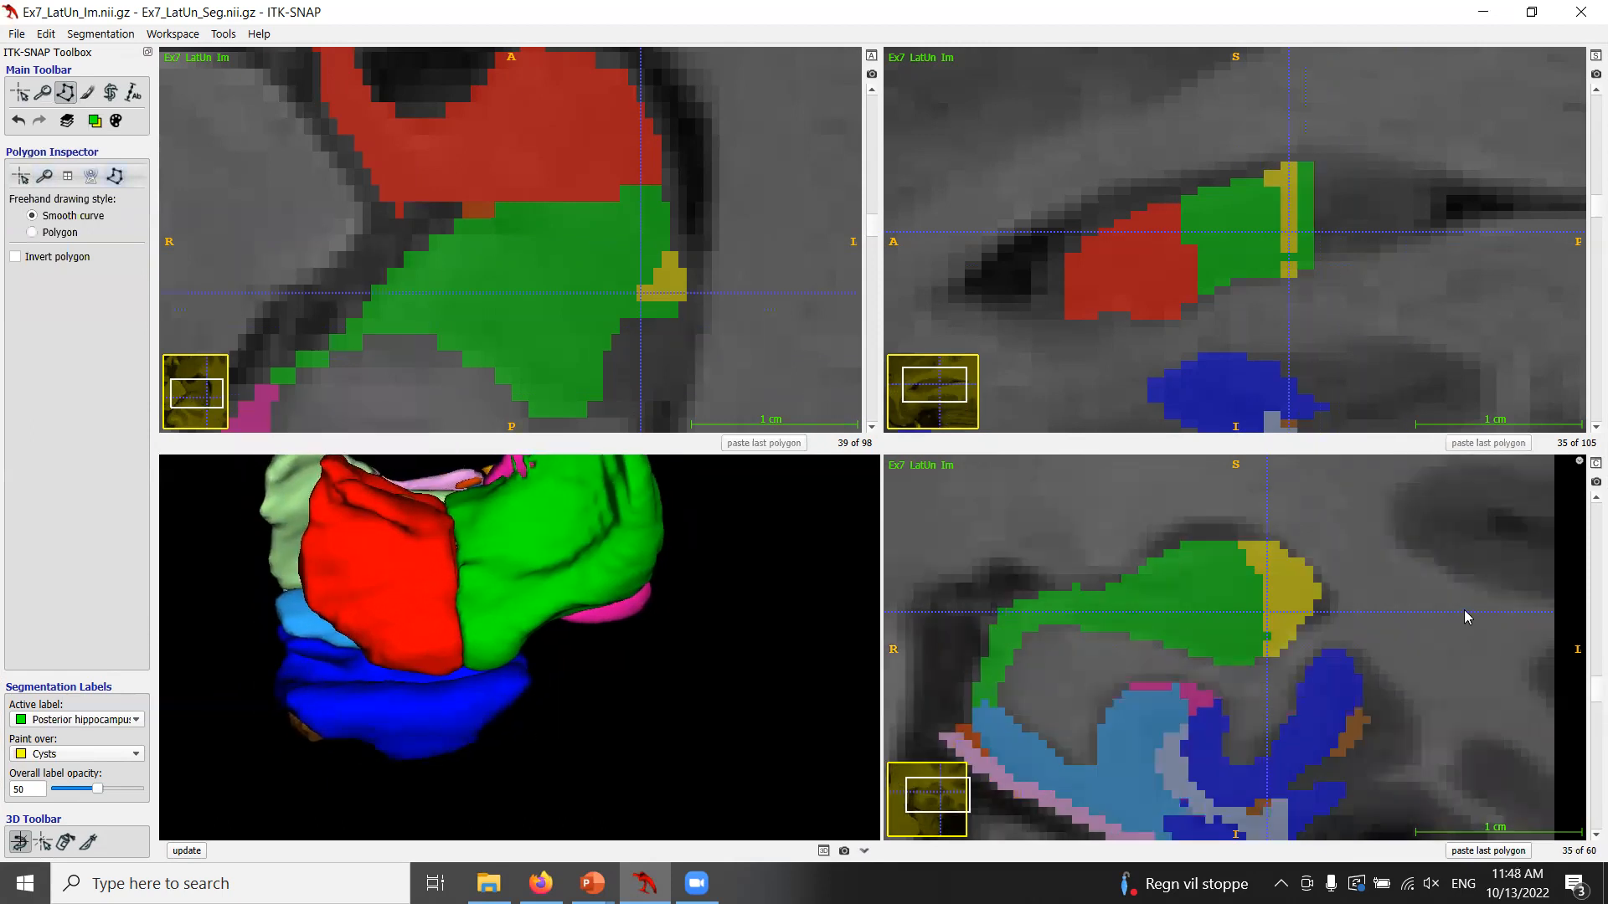
scroll(1466, 617, "down", 1)
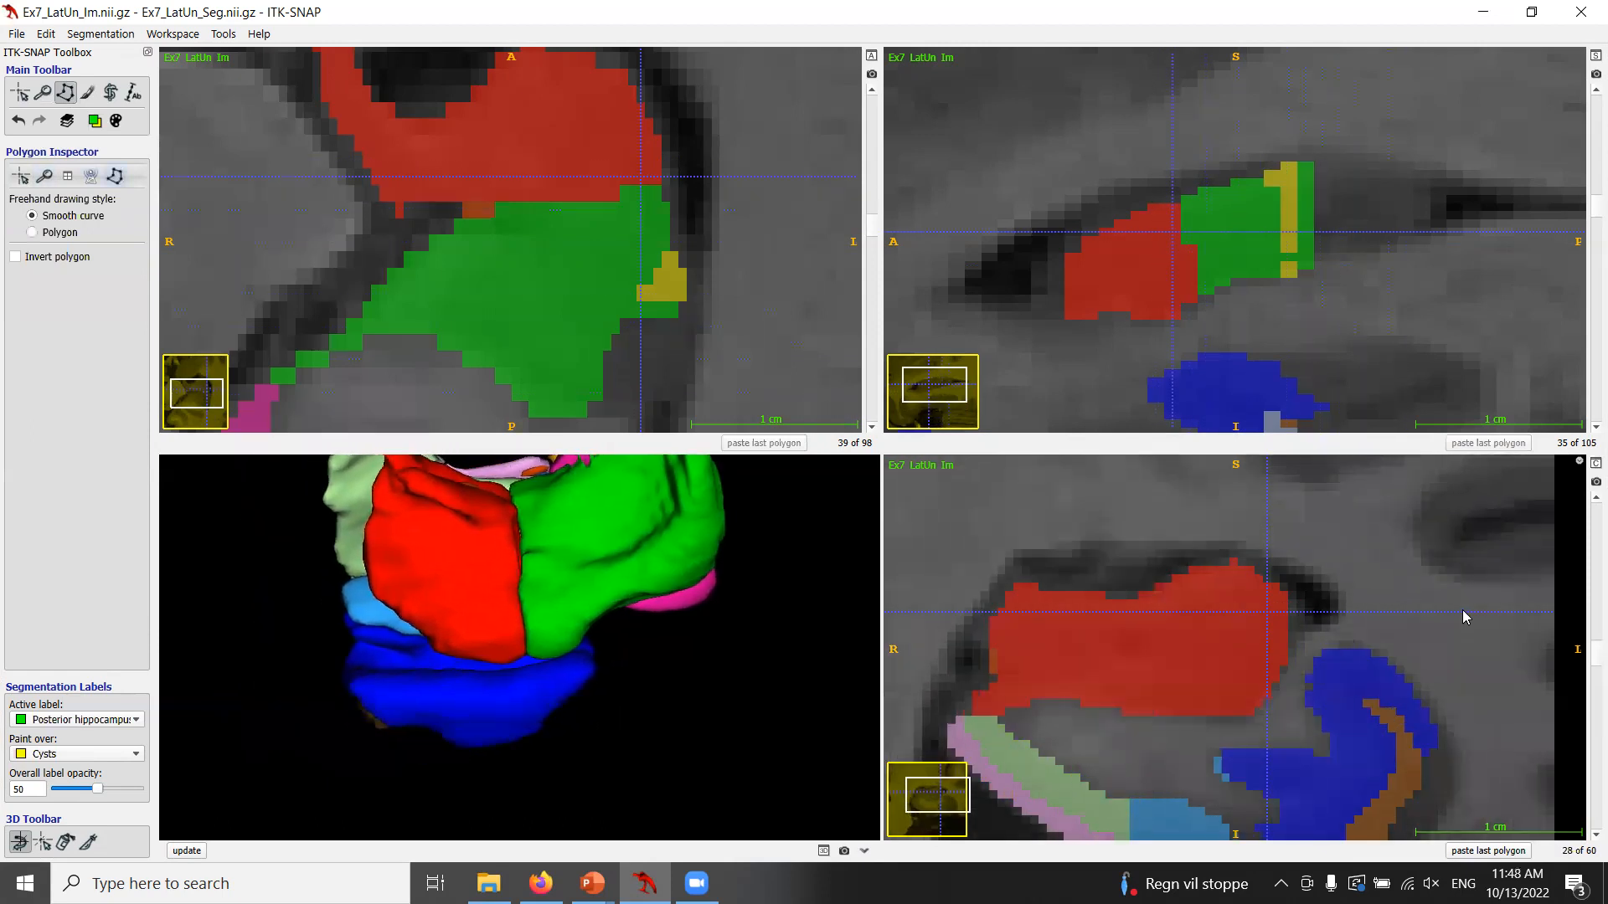
left_click(20, 92)
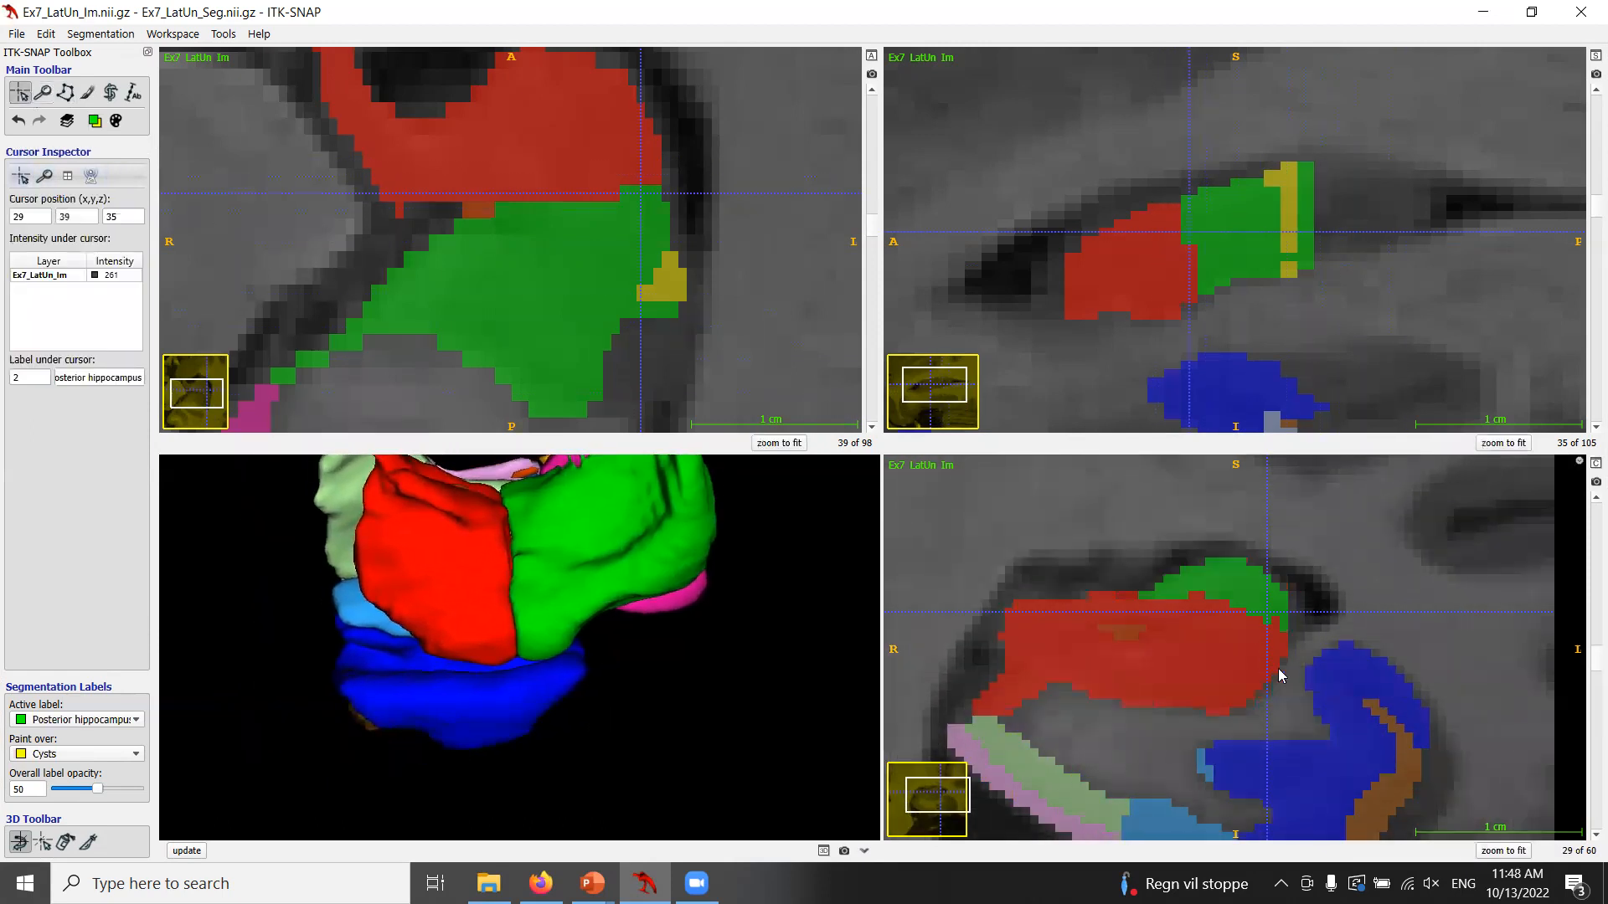
left_click(1296, 618)
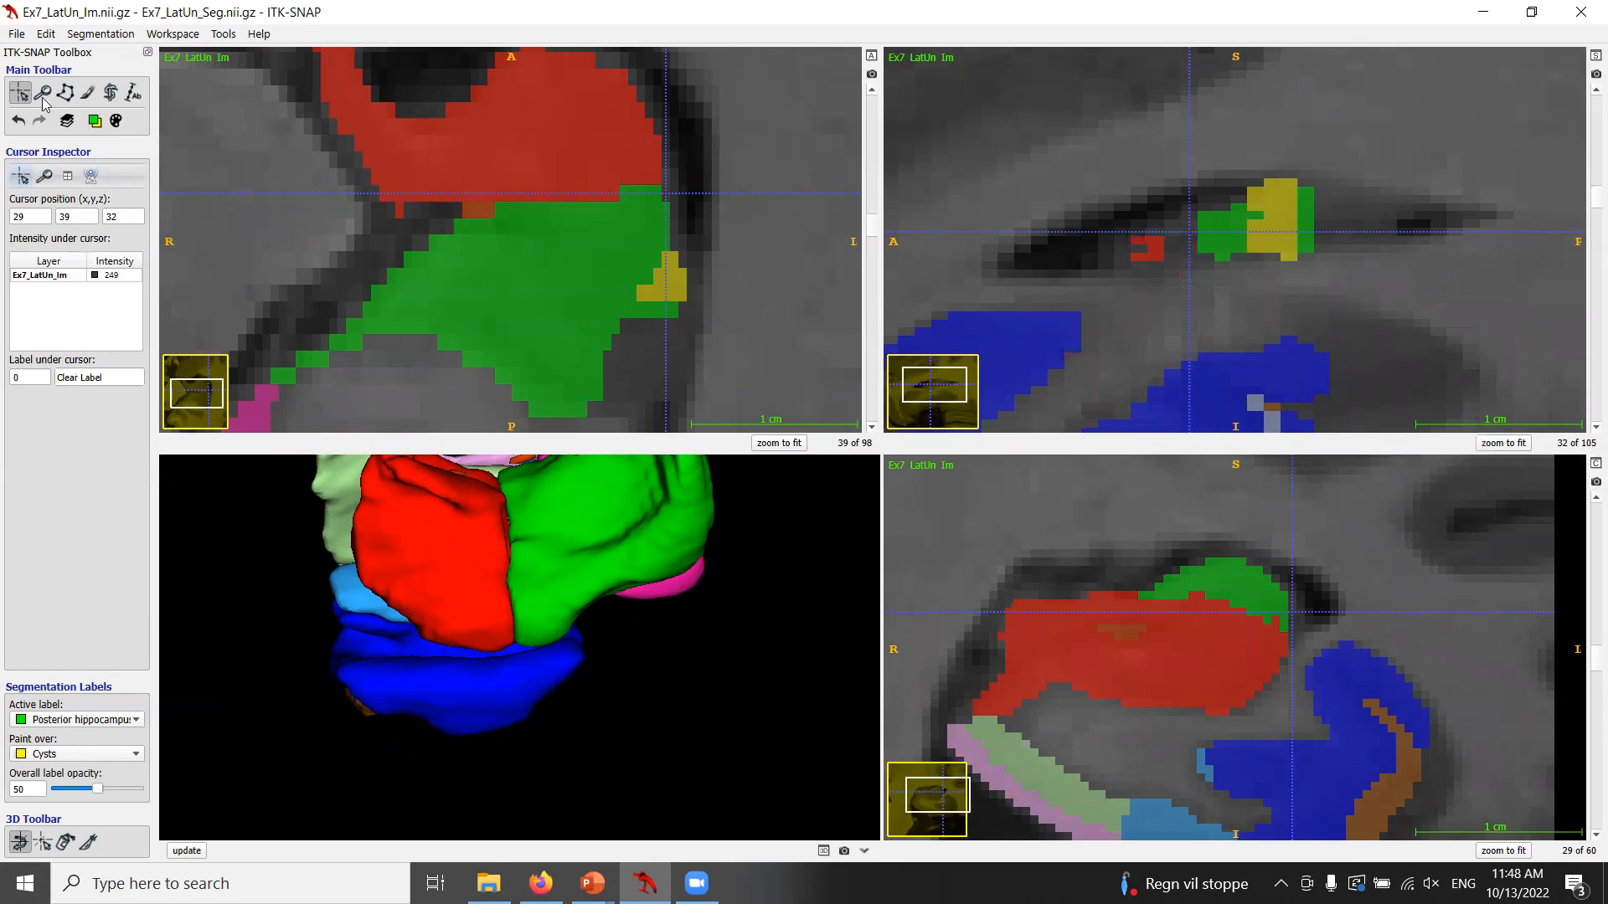
left_click(95, 121)
mouse_move(160, 161)
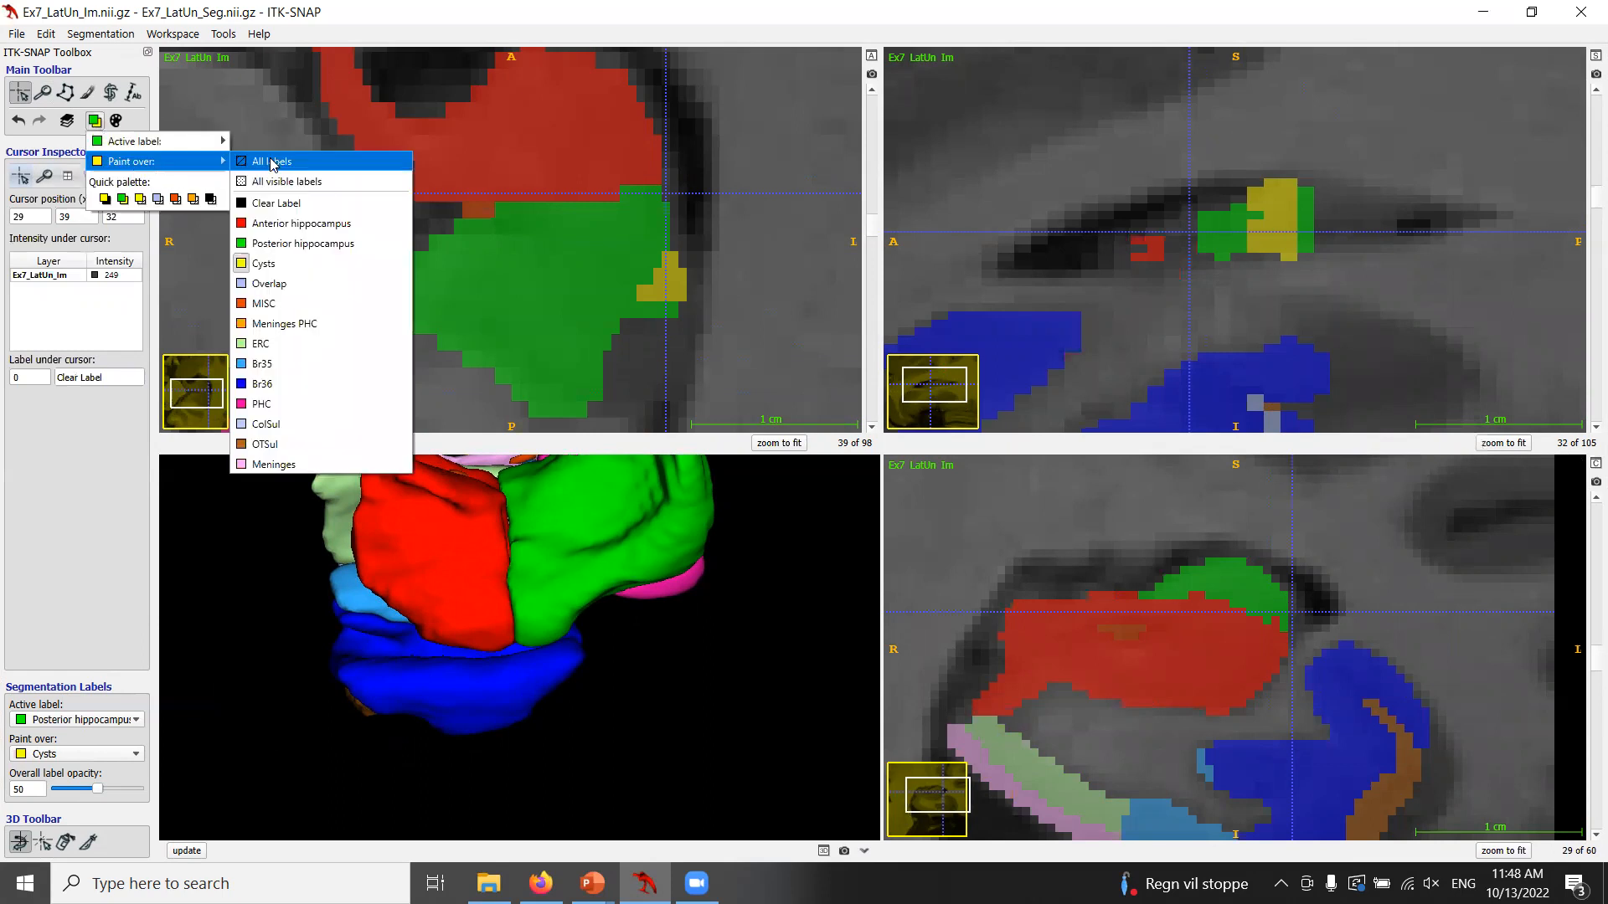
left_click(272, 161)
left_click(87, 93)
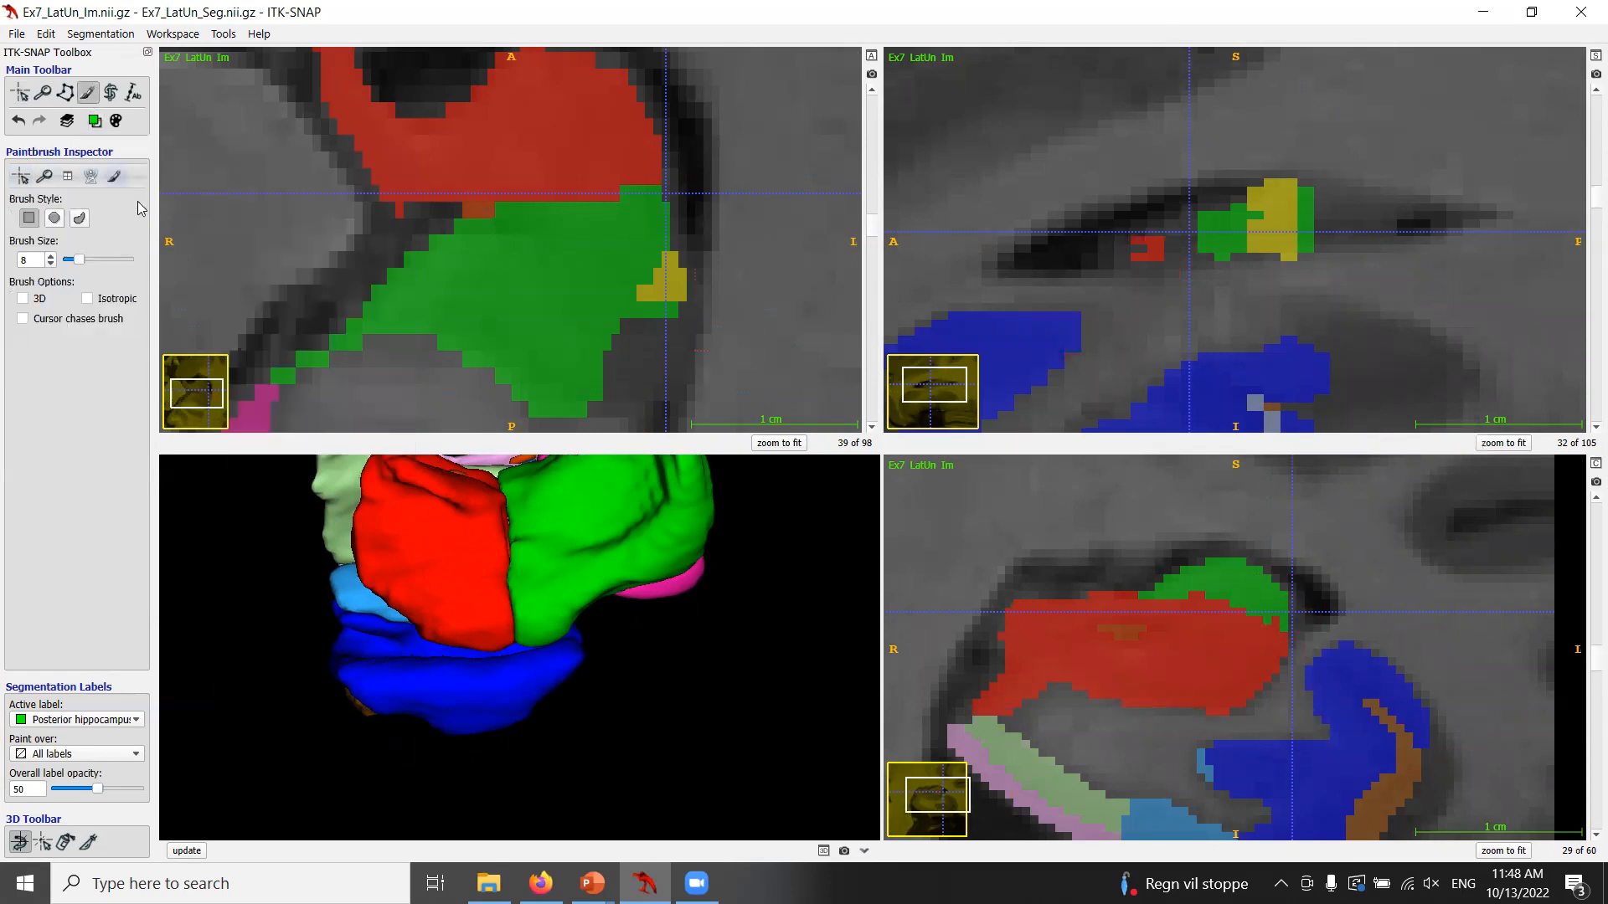
left_click_drag(78, 260, 67, 260)
left_click(1288, 633)
left_click(1292, 617)
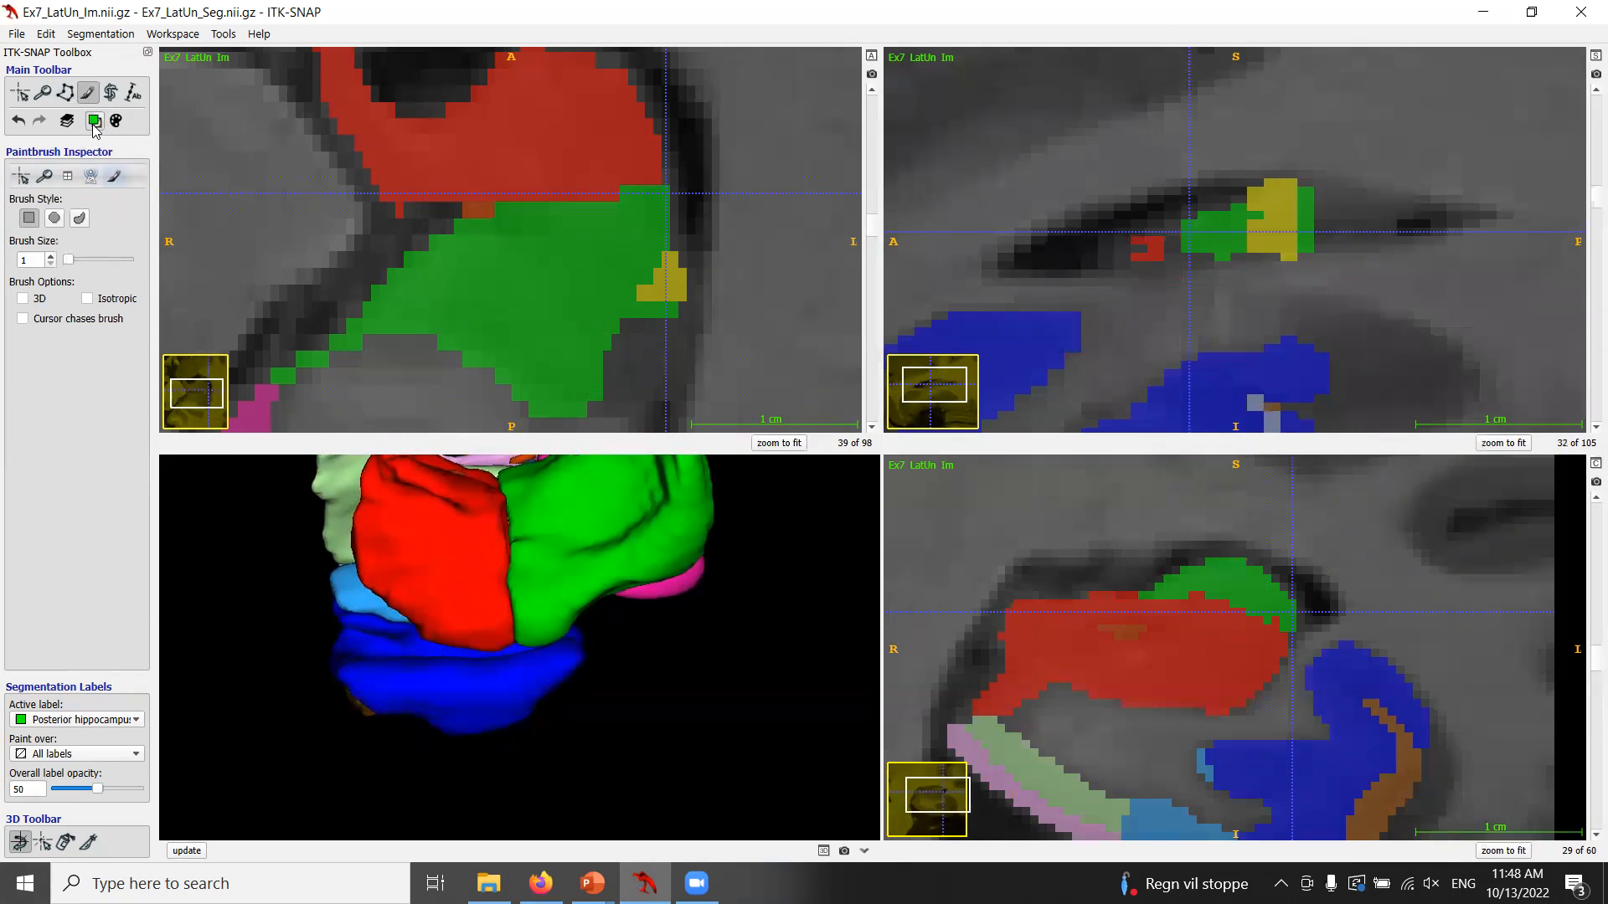
Paint an edge voxel on sagittal slice 29 as Anterior hippocampus.
left_click(94, 124)
left_click(289, 159)
left_click(1293, 639)
Repaint that edge voxel on slice 29 as Posterior hippocampus.
left_click(94, 120)
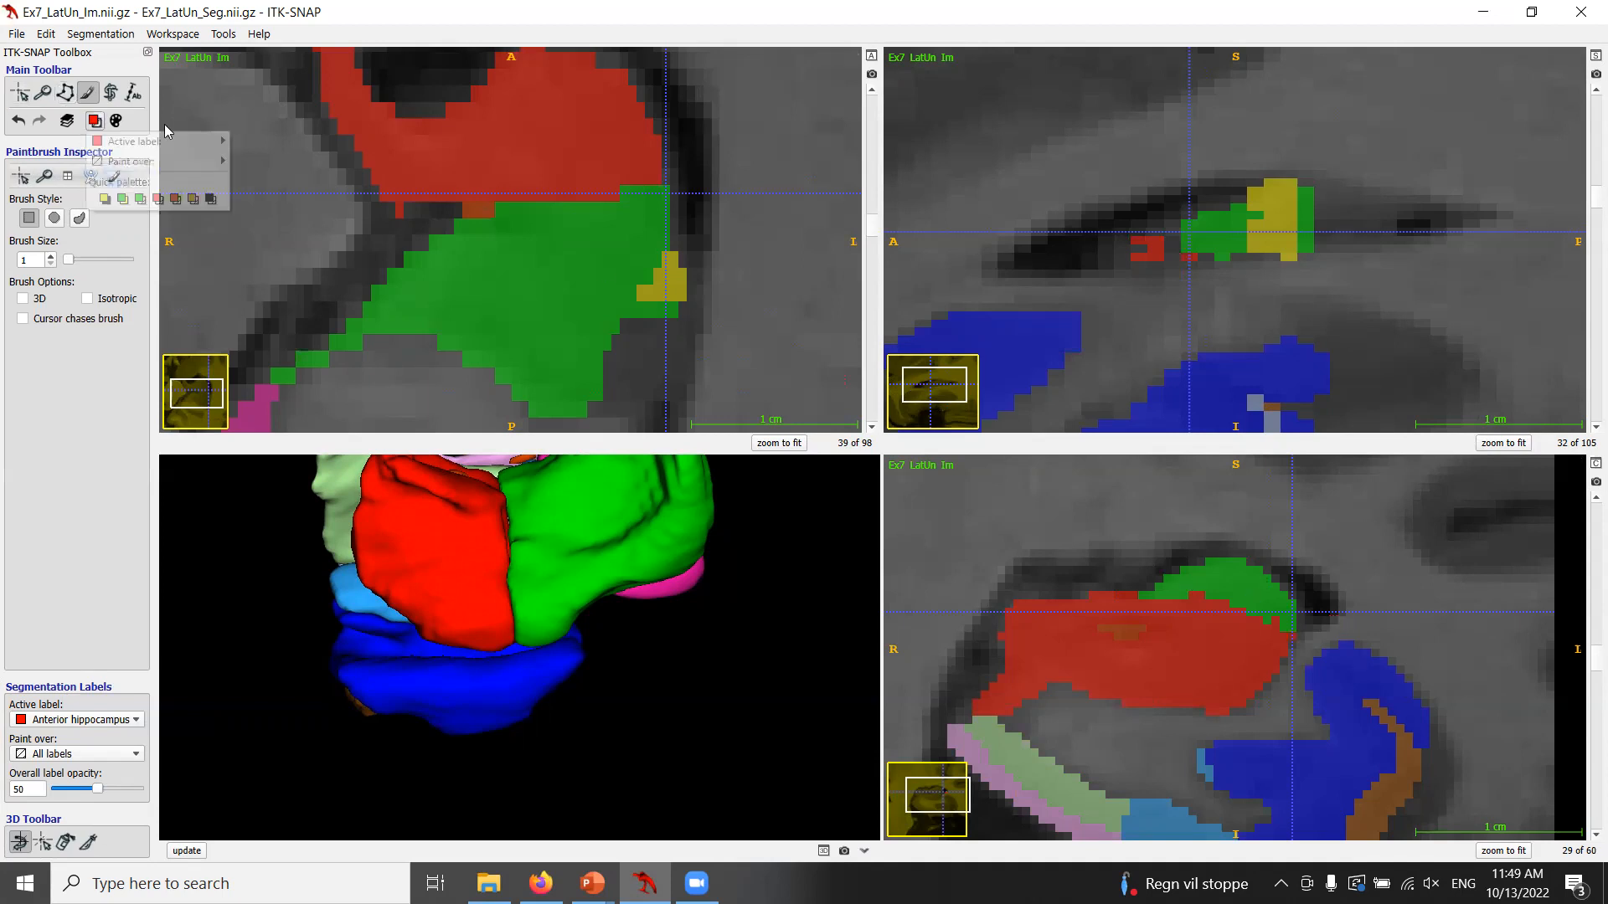
mouse_move(186, 139)
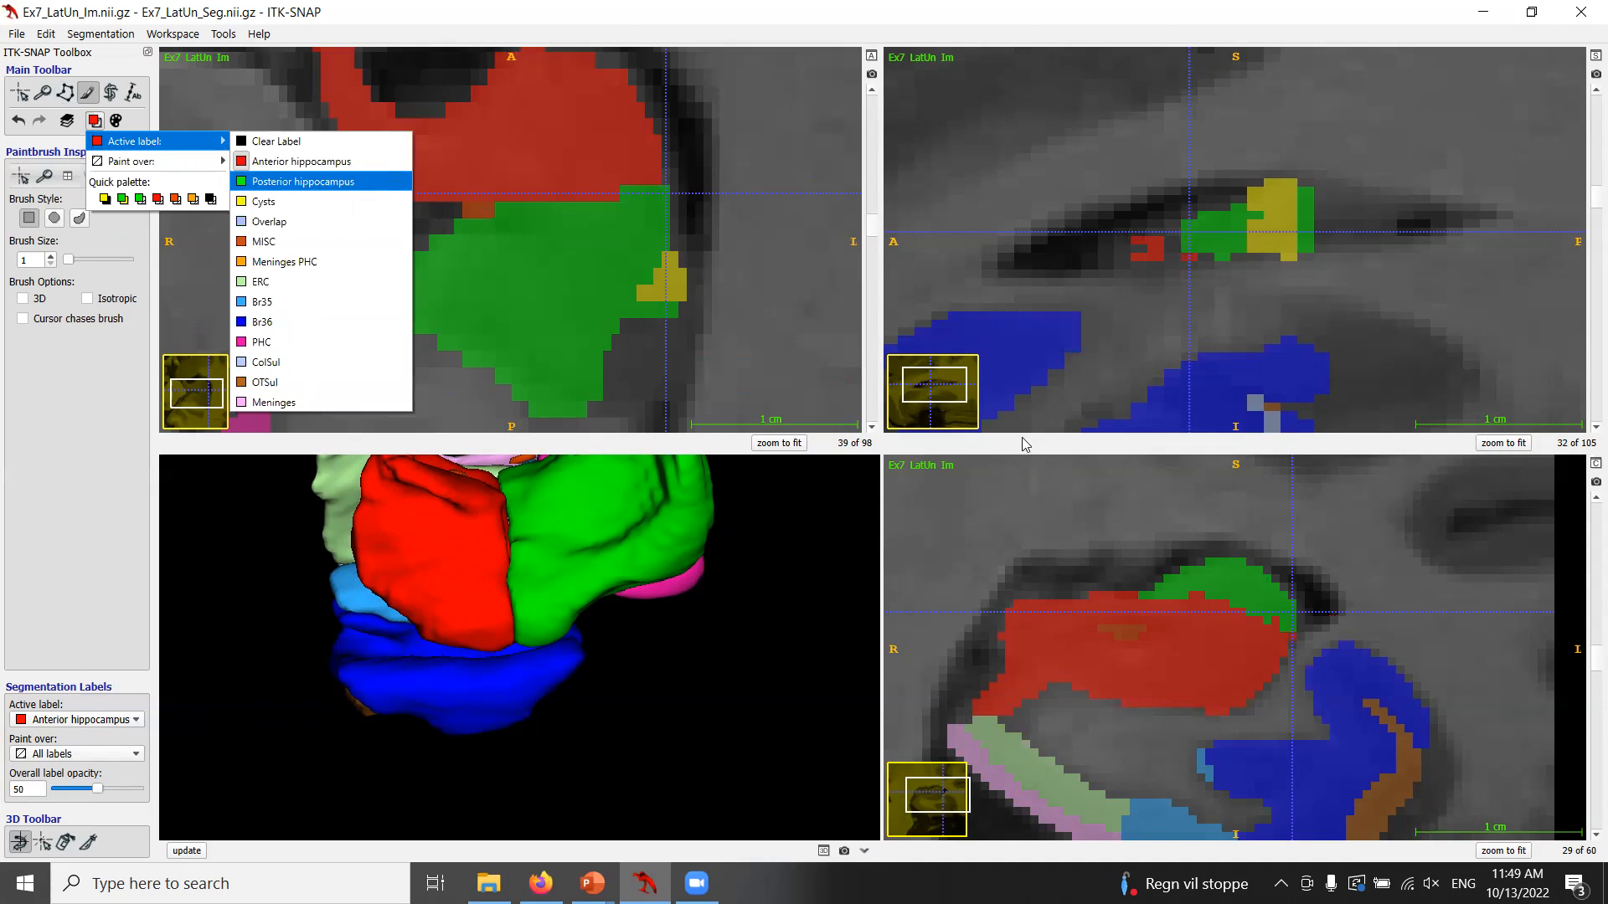
left_click(306, 181)
left_click(1293, 637)
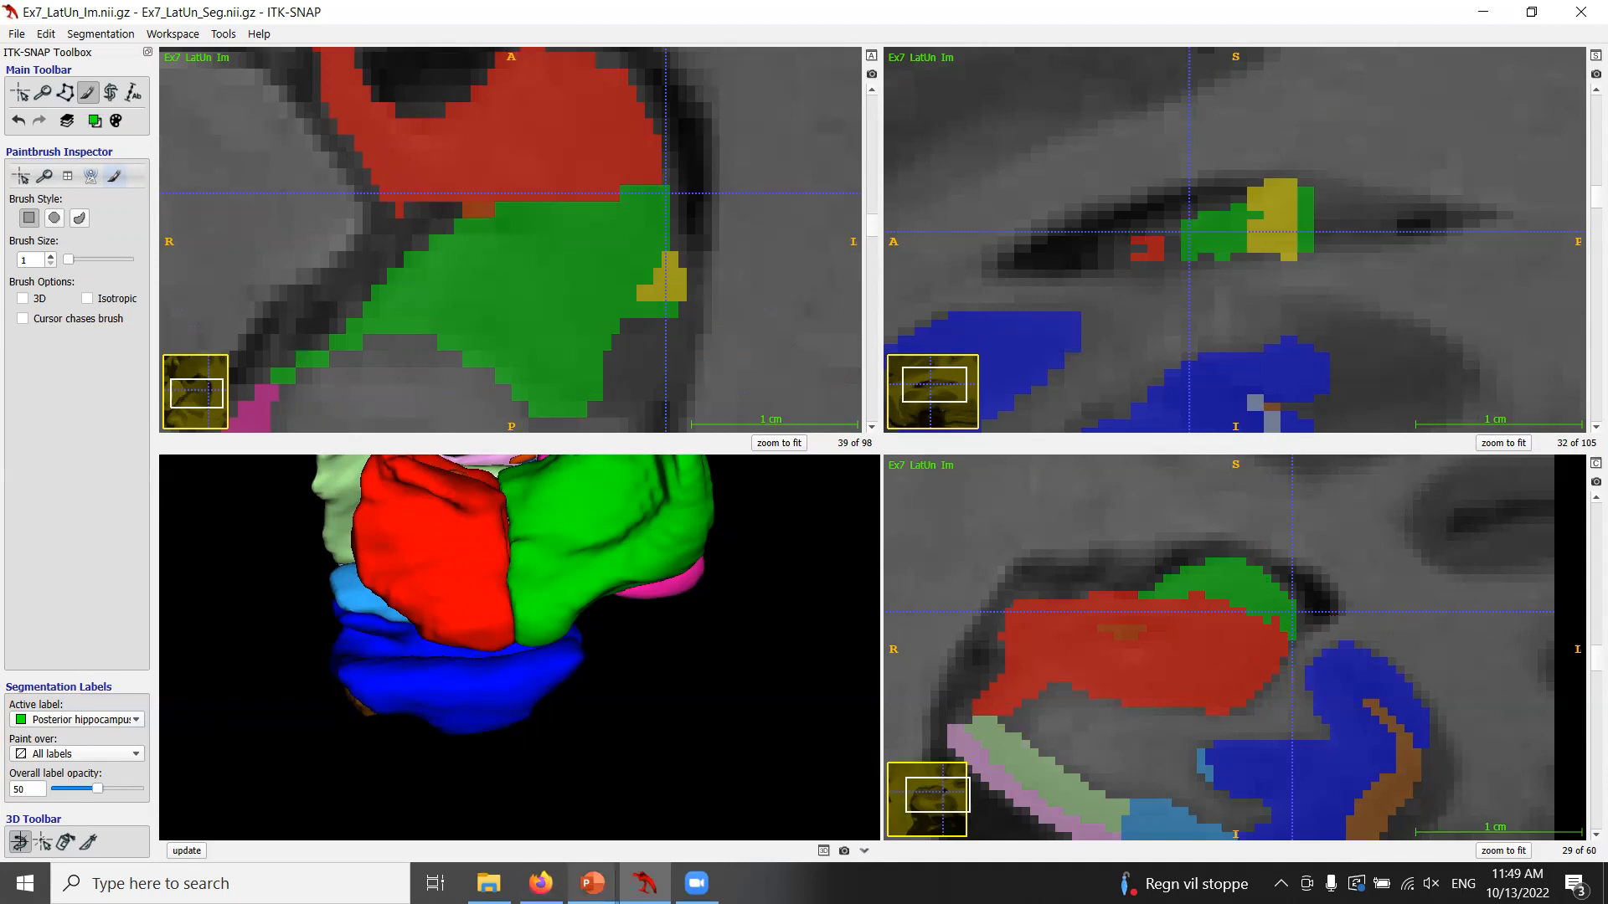
Switch to the slide show and step through the lateral hippocampus undersegmentation QC slide, returning to ITK-SNAP.
left_click(592, 883)
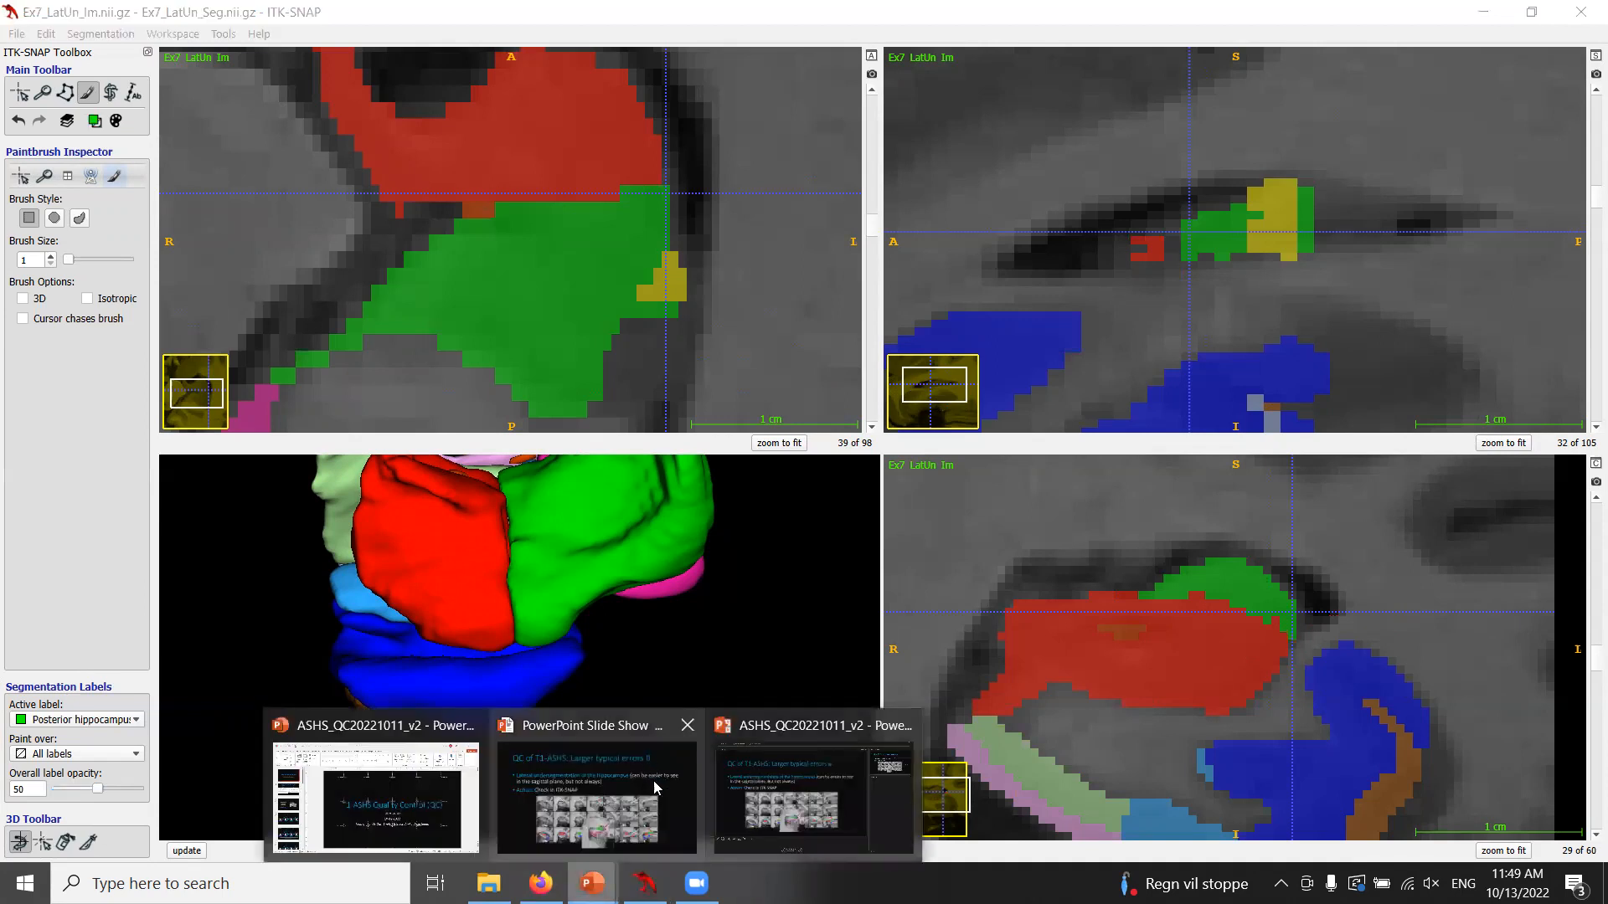
left_click(678, 787)
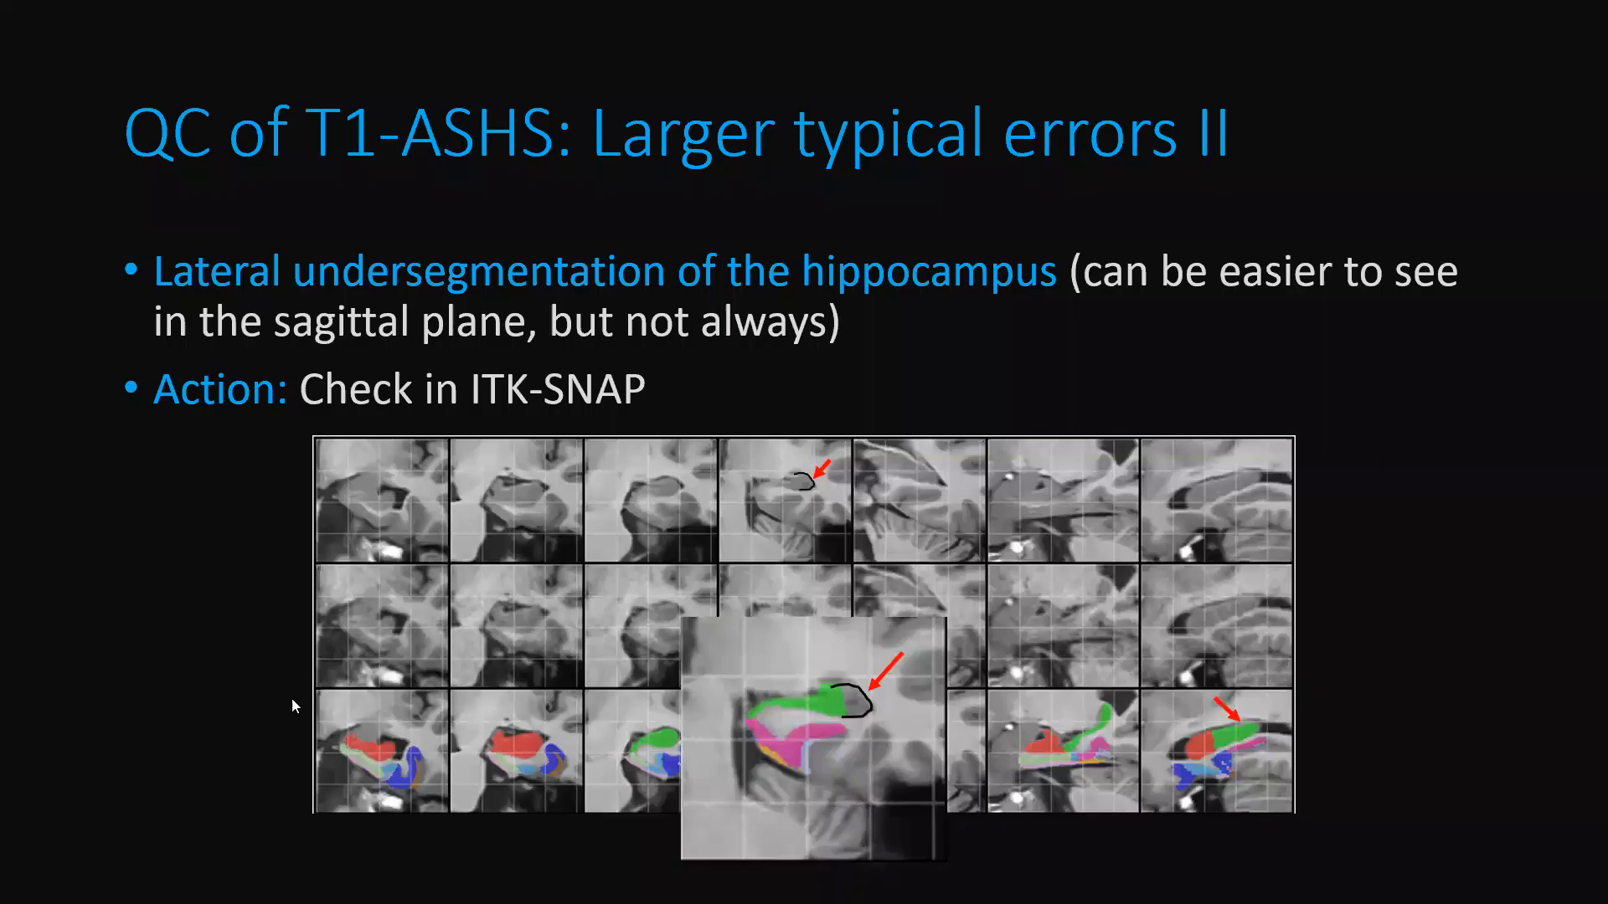
left_click(911, 548)
left_click(911, 548)
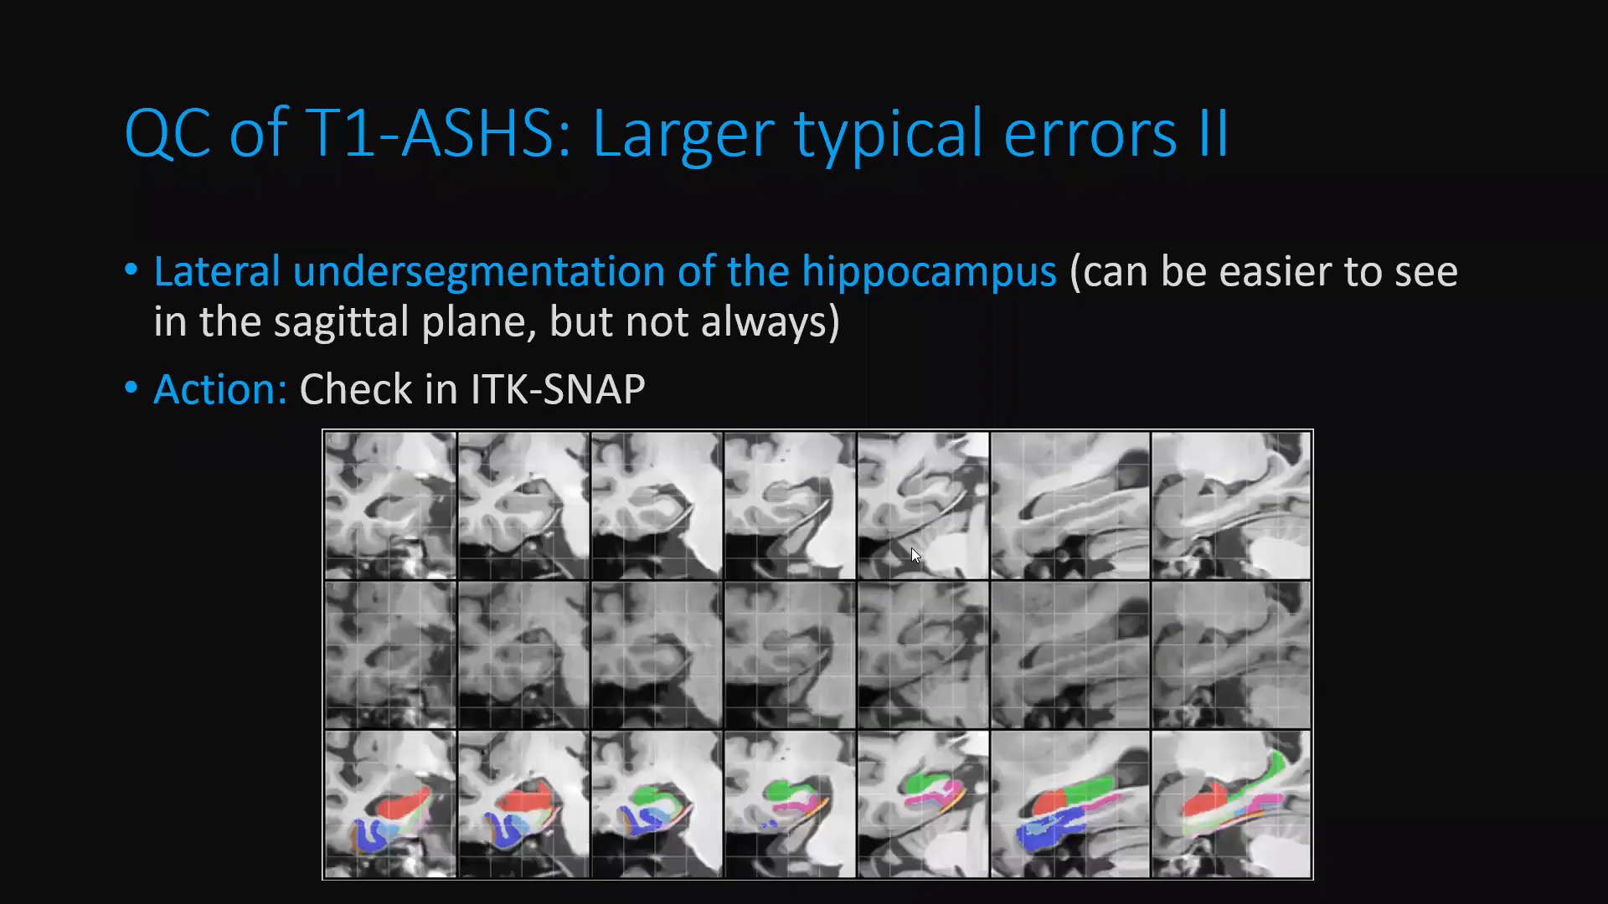
left_click(856, 472)
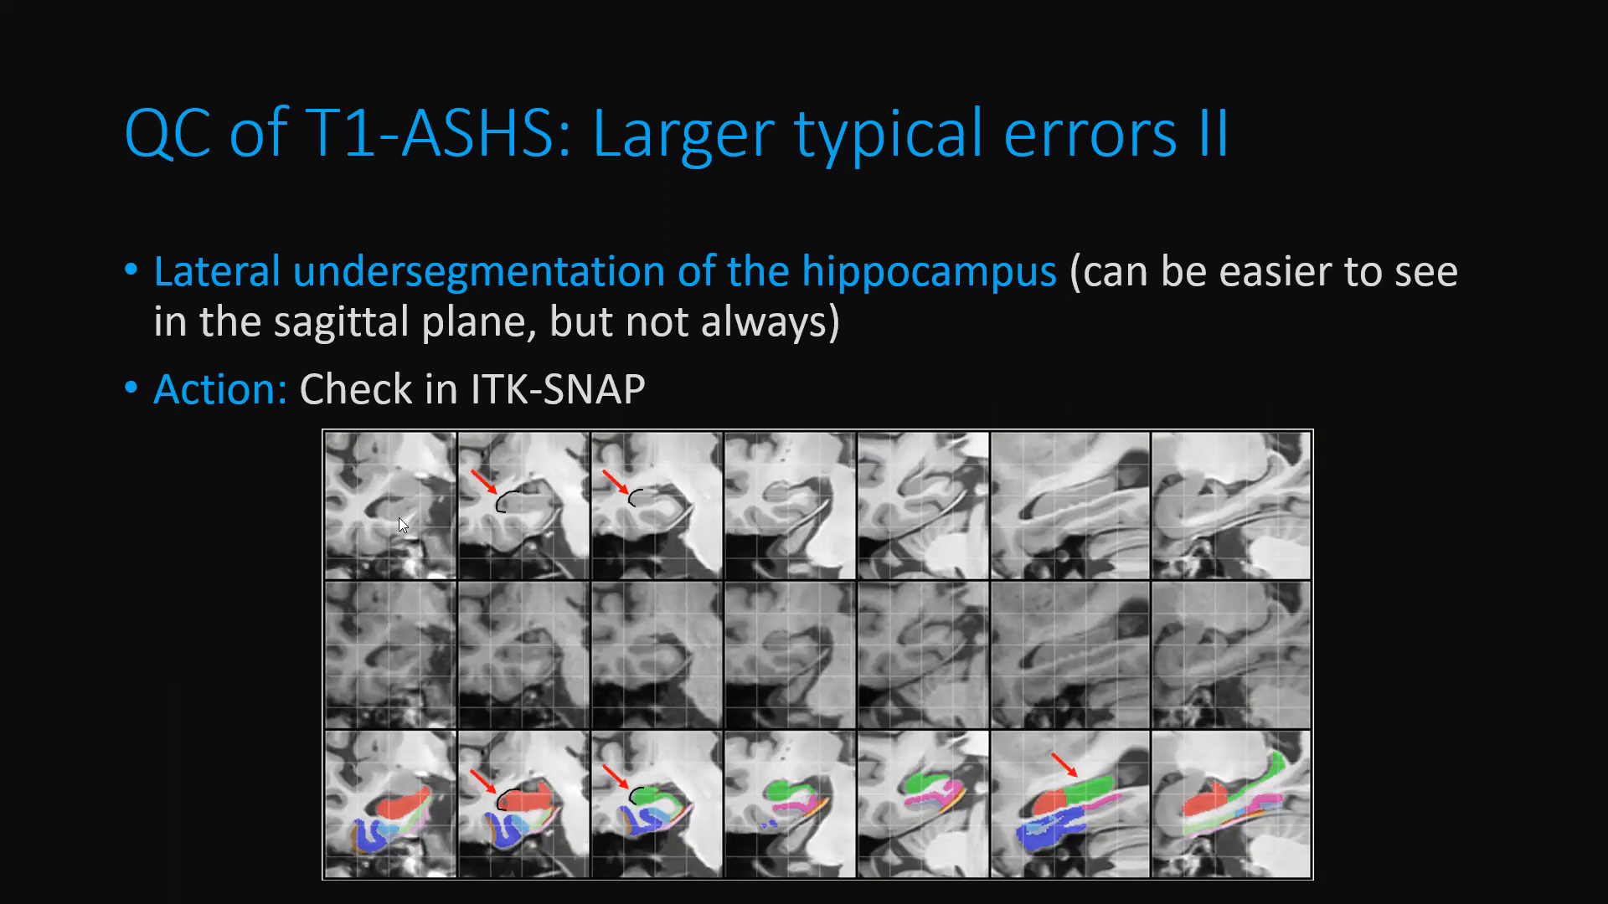
left_click(590, 603)
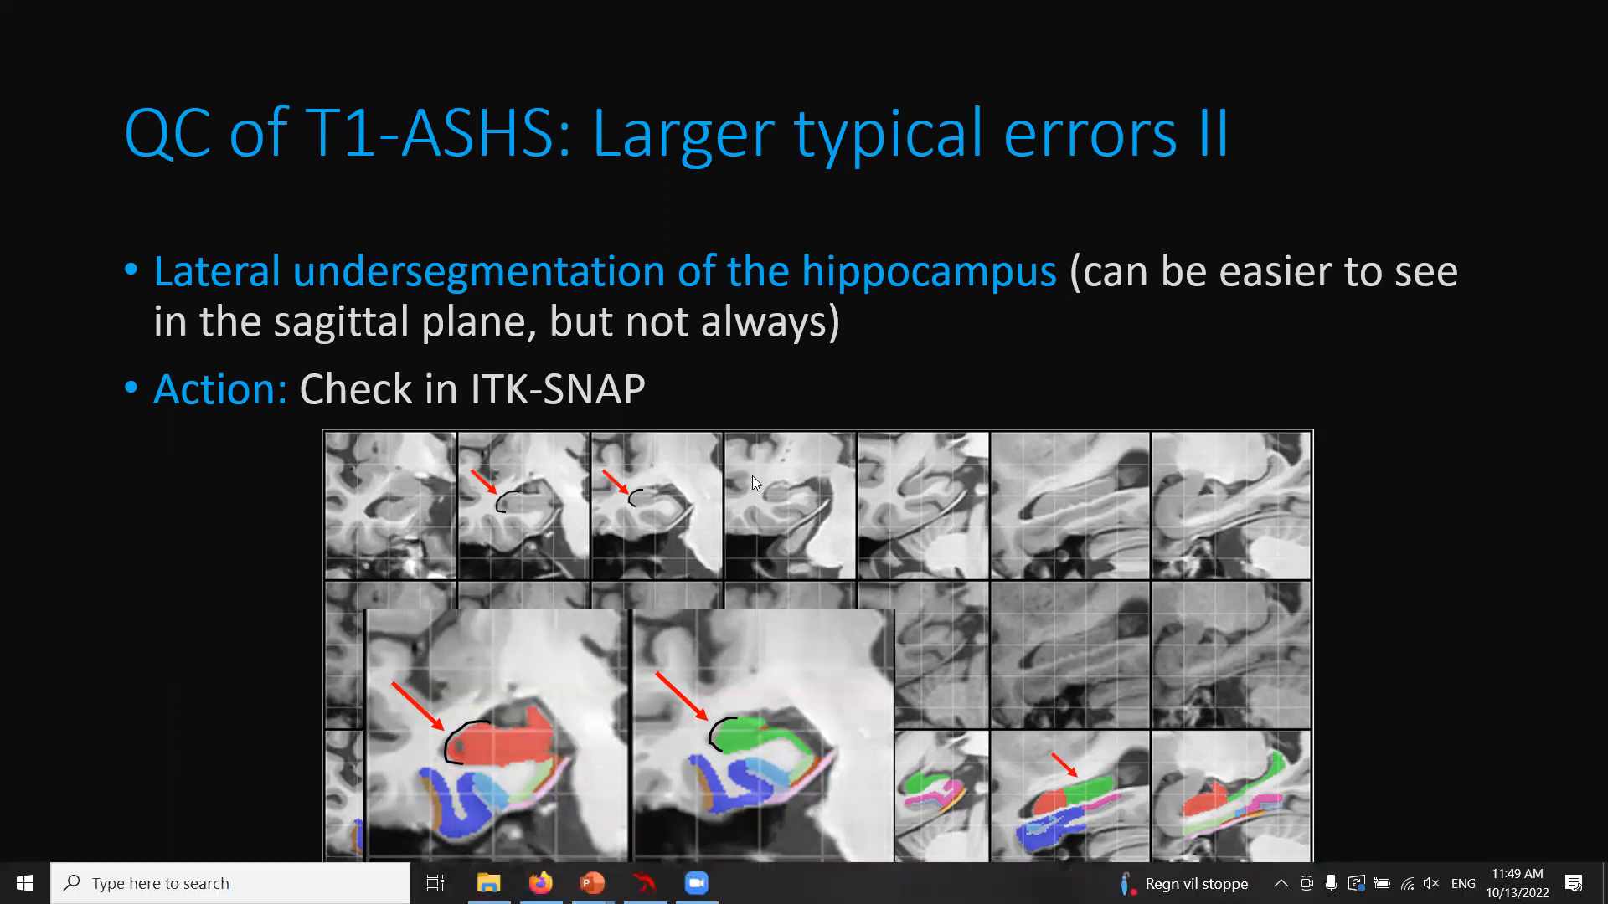
left_click(645, 884)
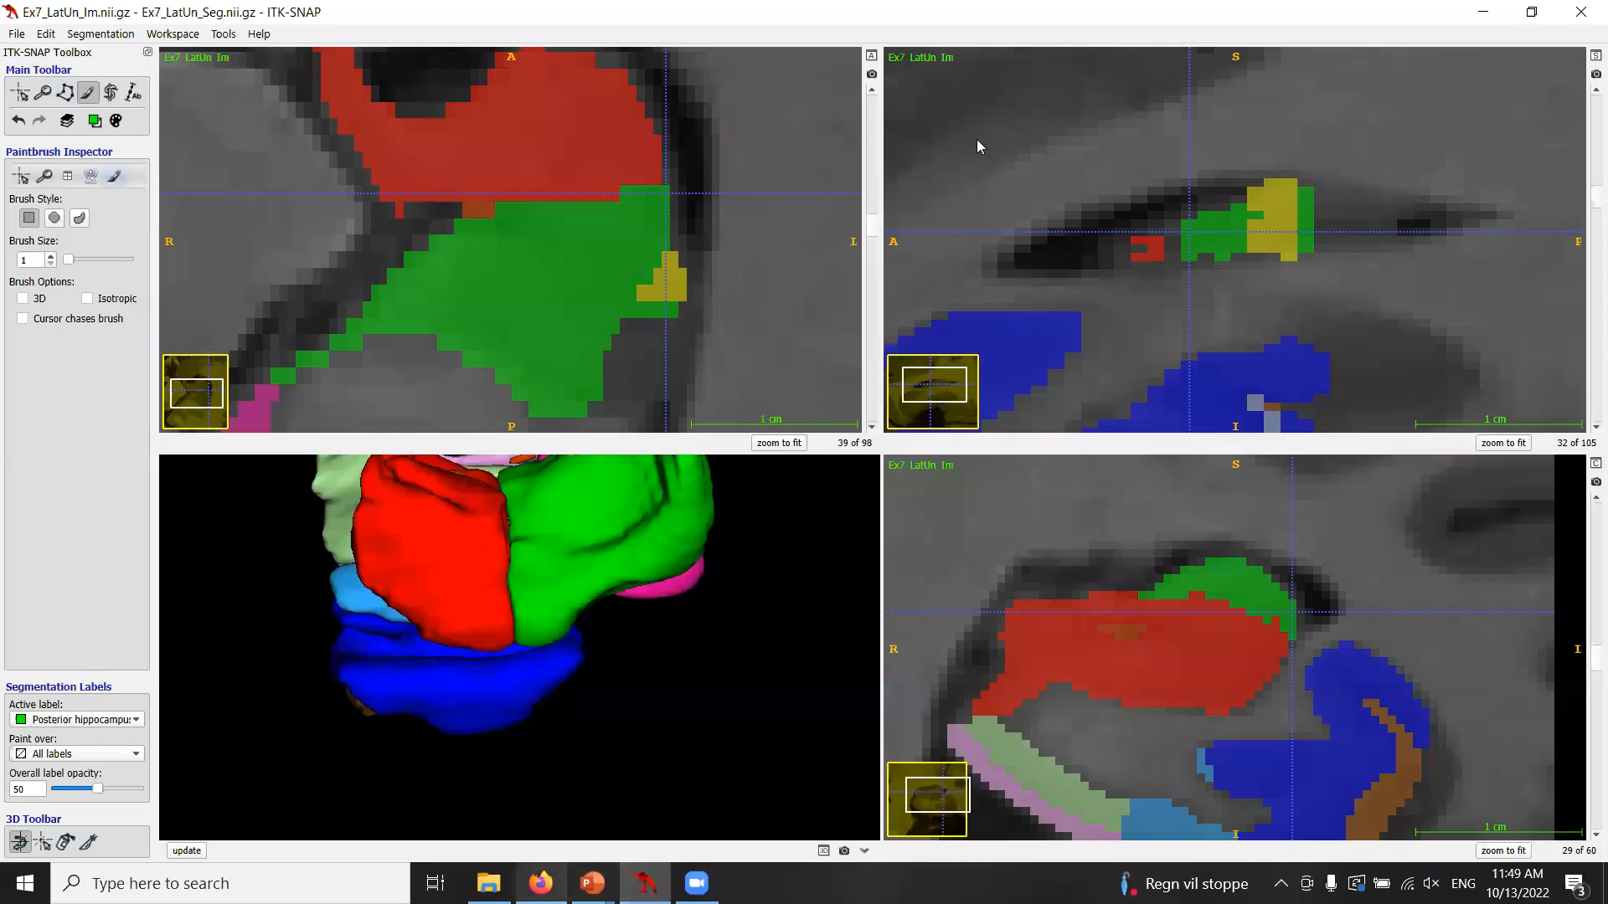
Load Ex8_LatUn_Im as the main image, discarding unsaved segmentation changes, and Ex8_LatUn_Seg as its segmentation.
left_click(1532, 11)
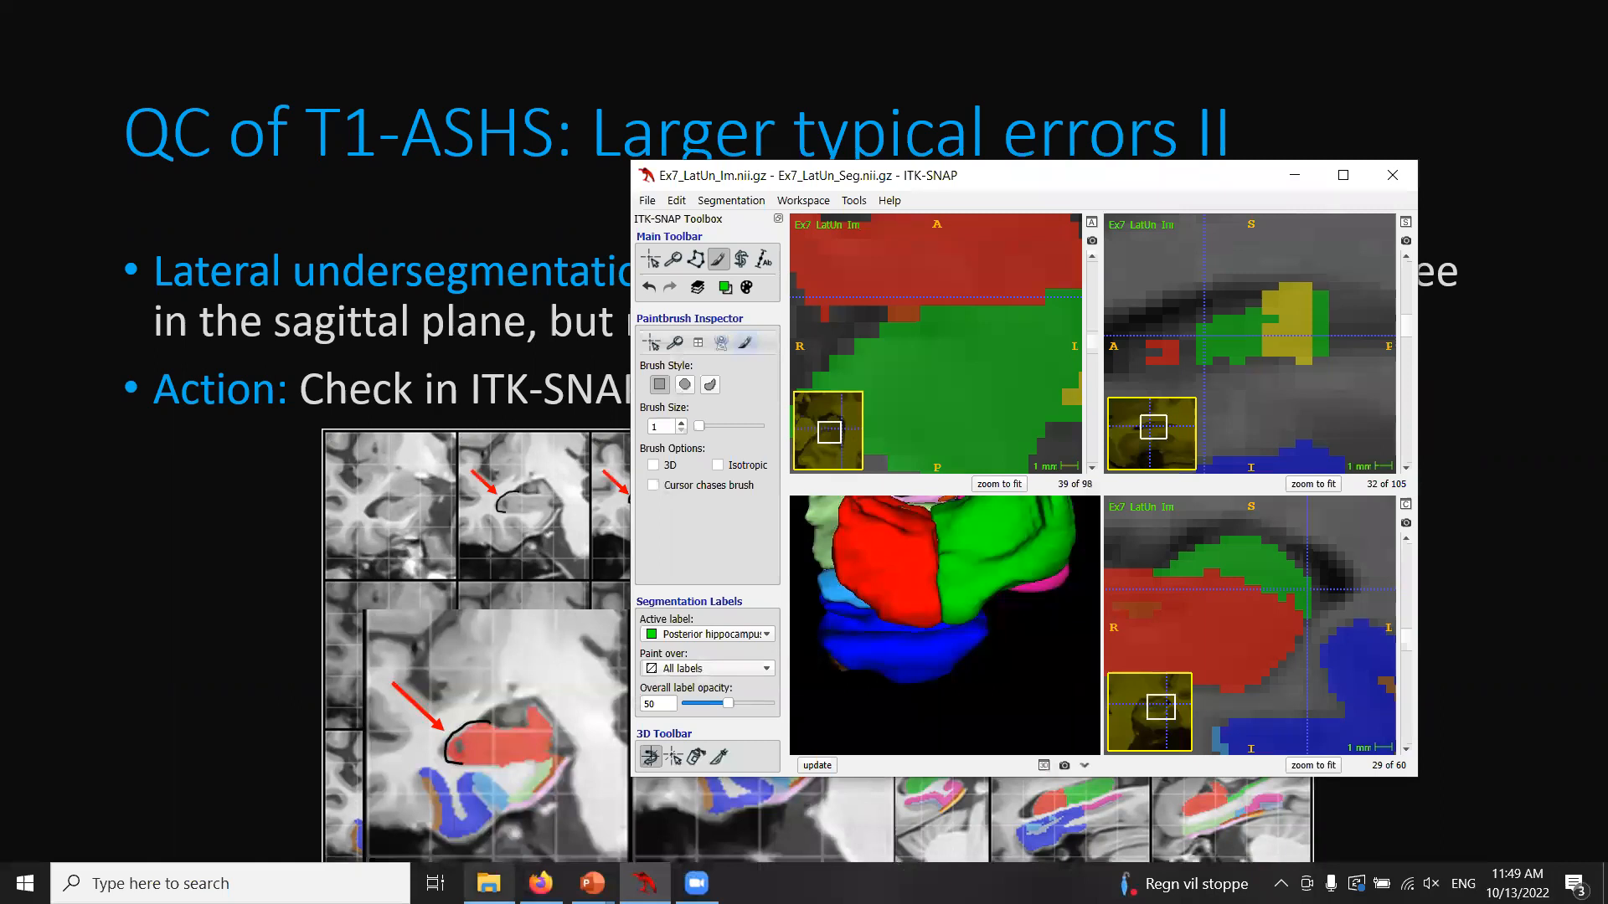
left_click(488, 884)
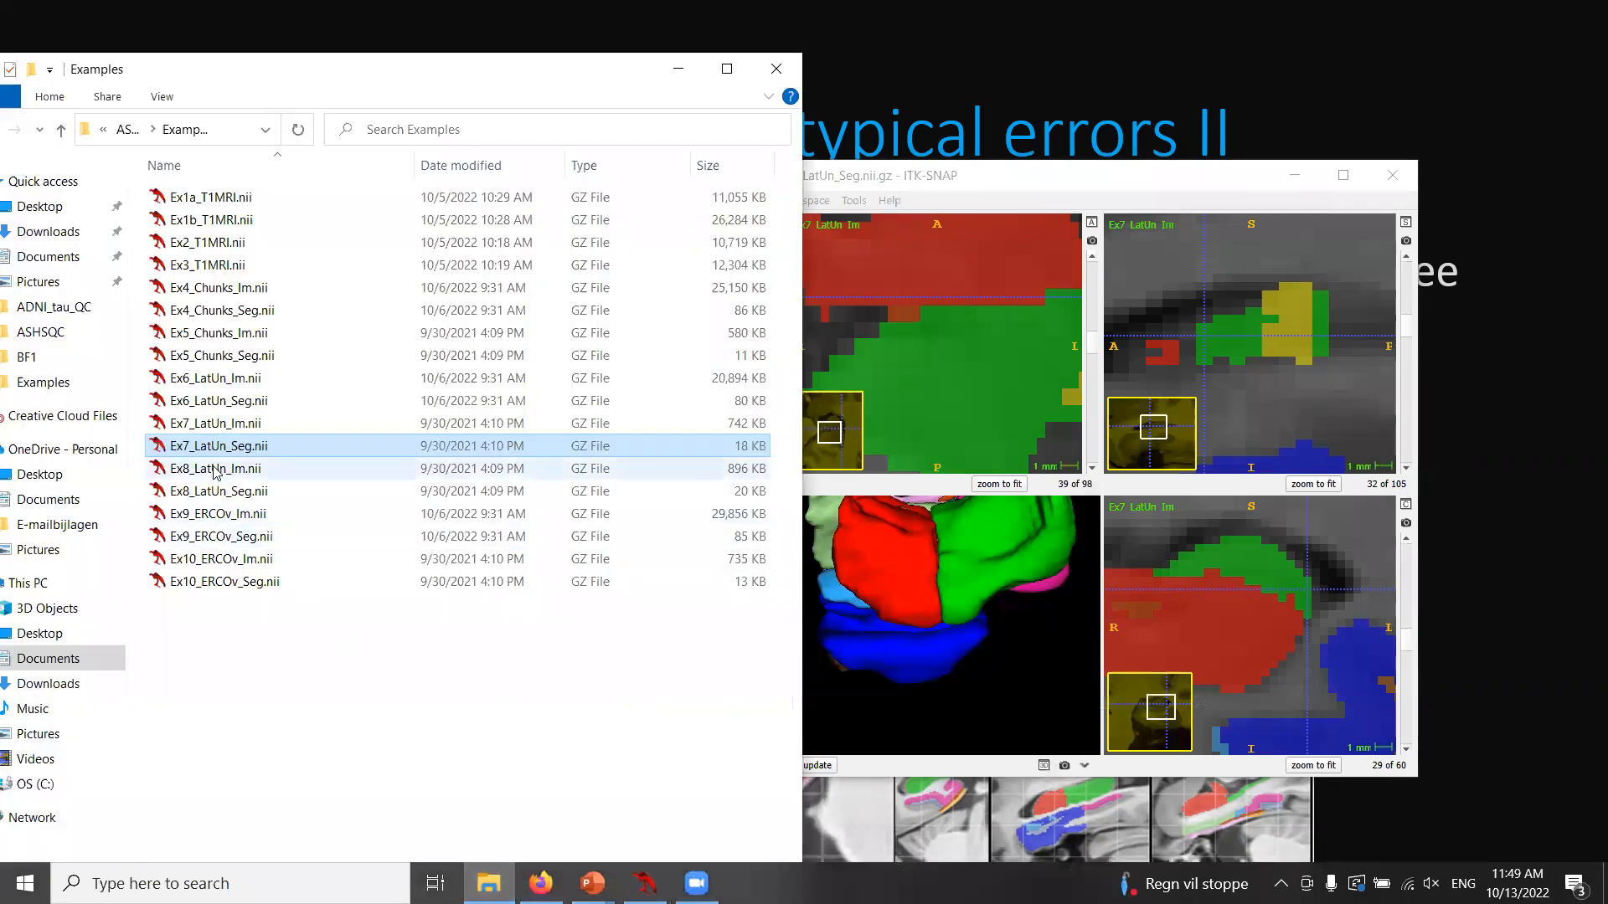
left_click_drag(216, 471, 963, 377)
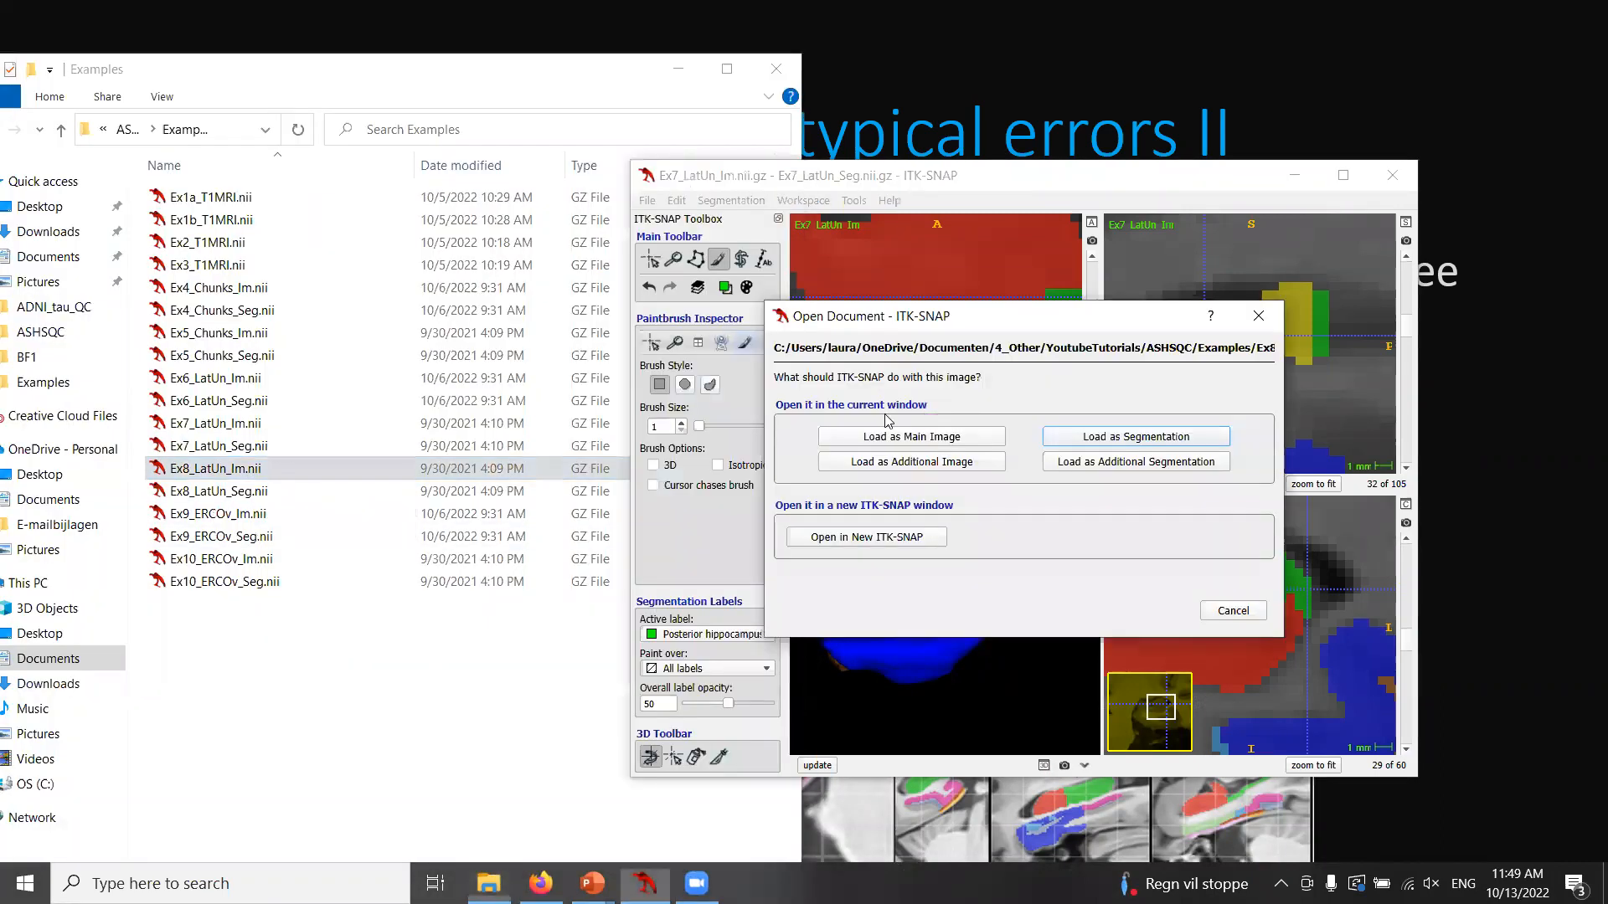
left_click(893, 445)
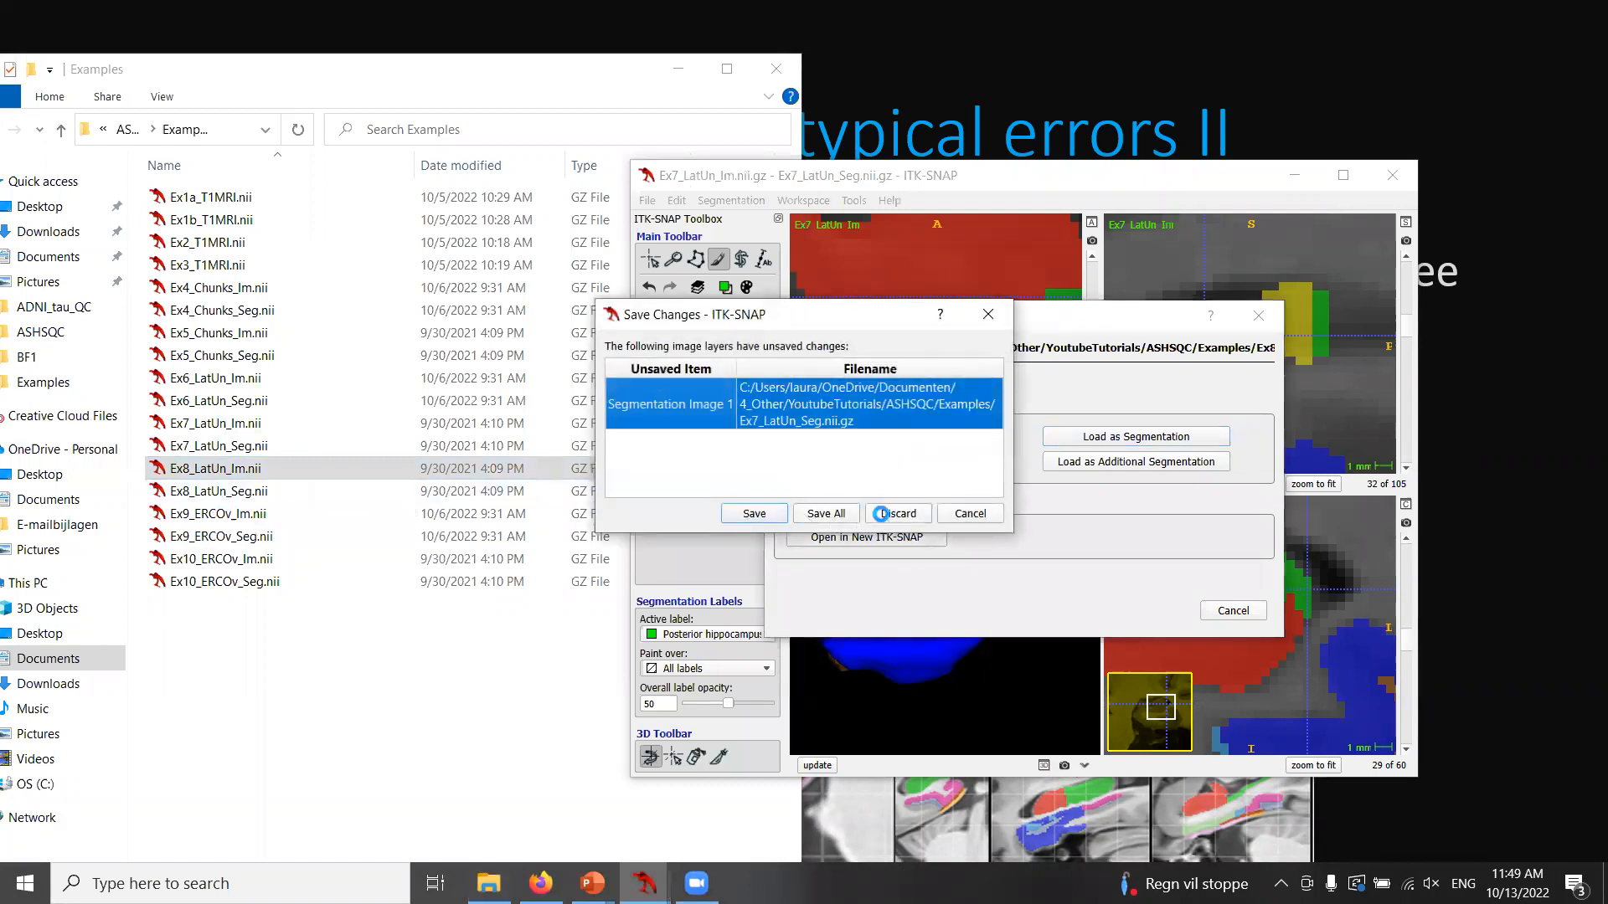
left_click(881, 515)
left_click_drag(216, 490, 1214, 457)
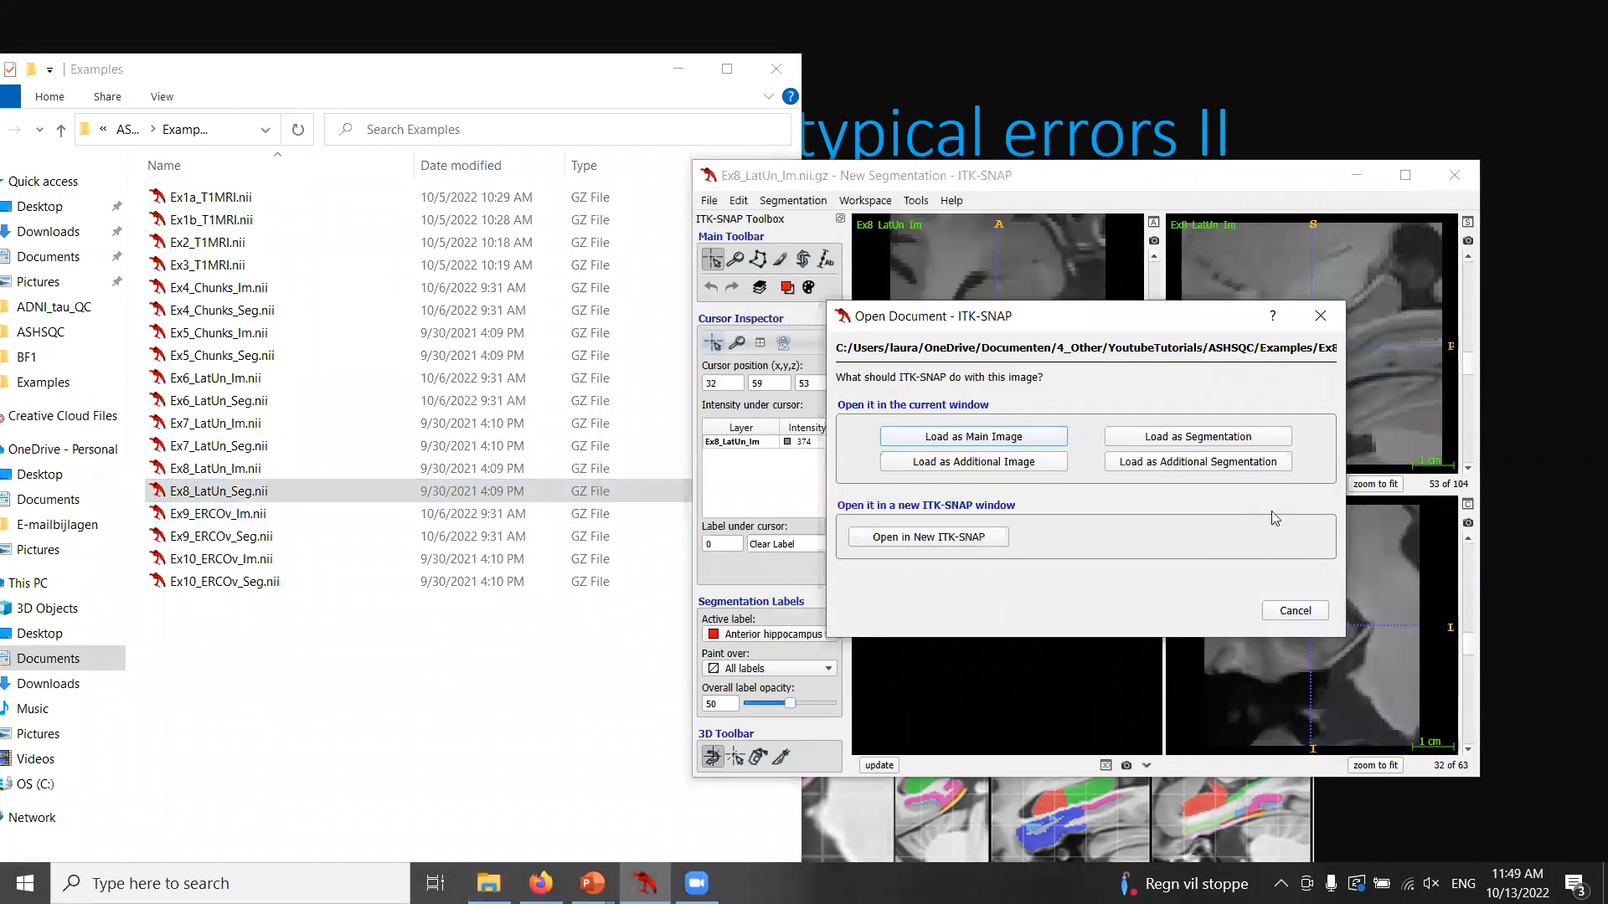
left_click(1224, 437)
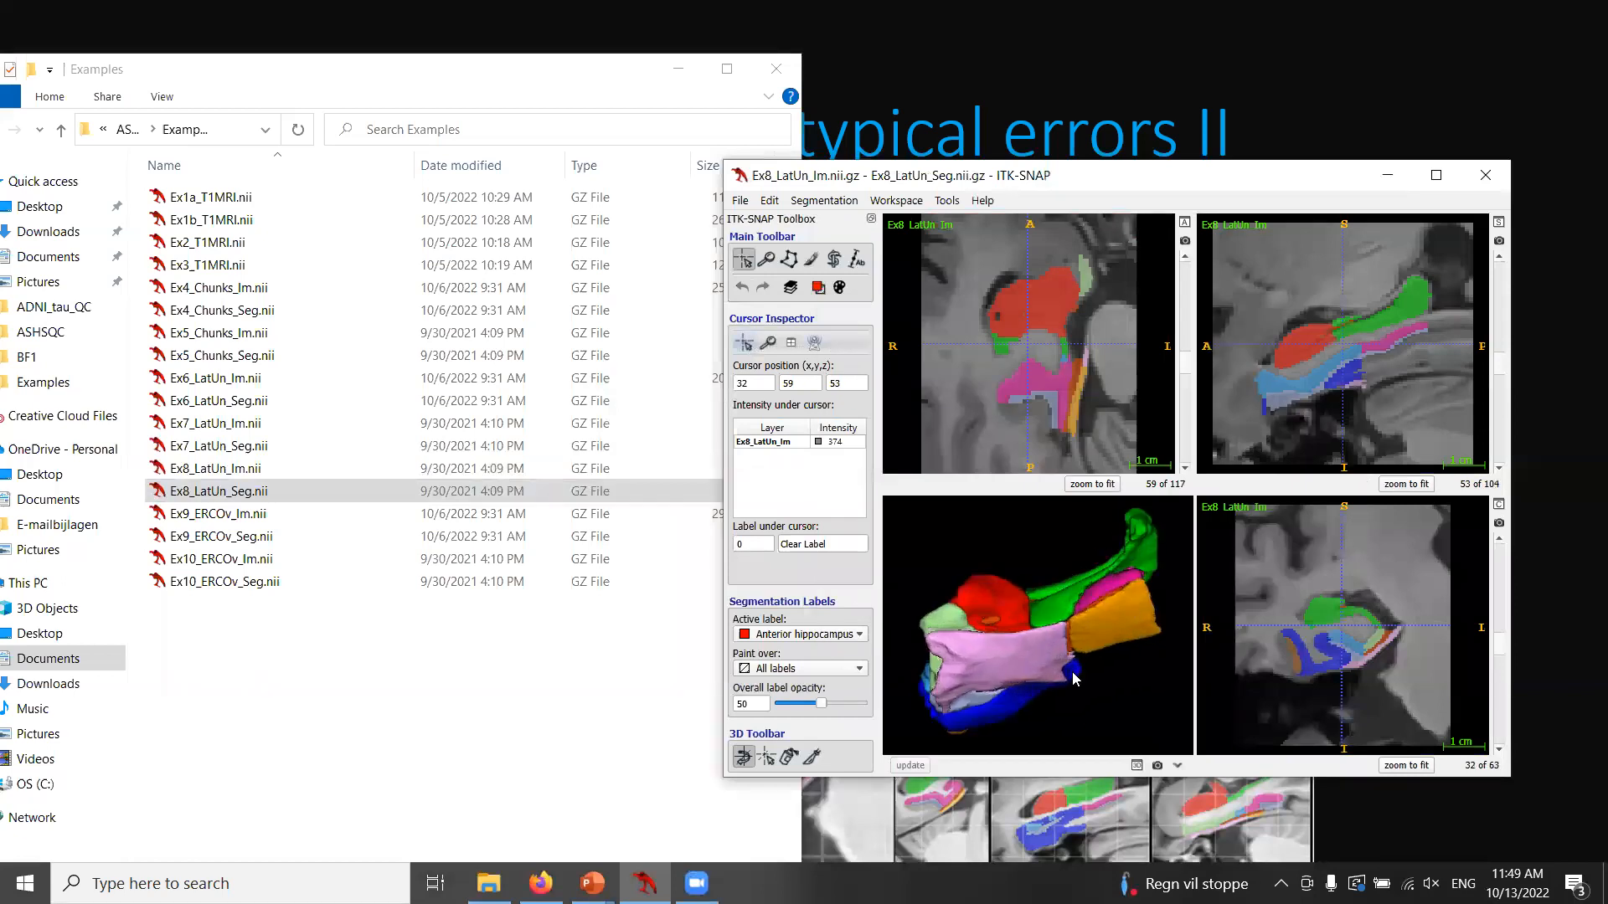
Rotate the 3D rendering and inspect the hippocampus labels slice by slice in the enlarged, maximized sagittal view.
left_click_drag(978, 623, 1072, 556)
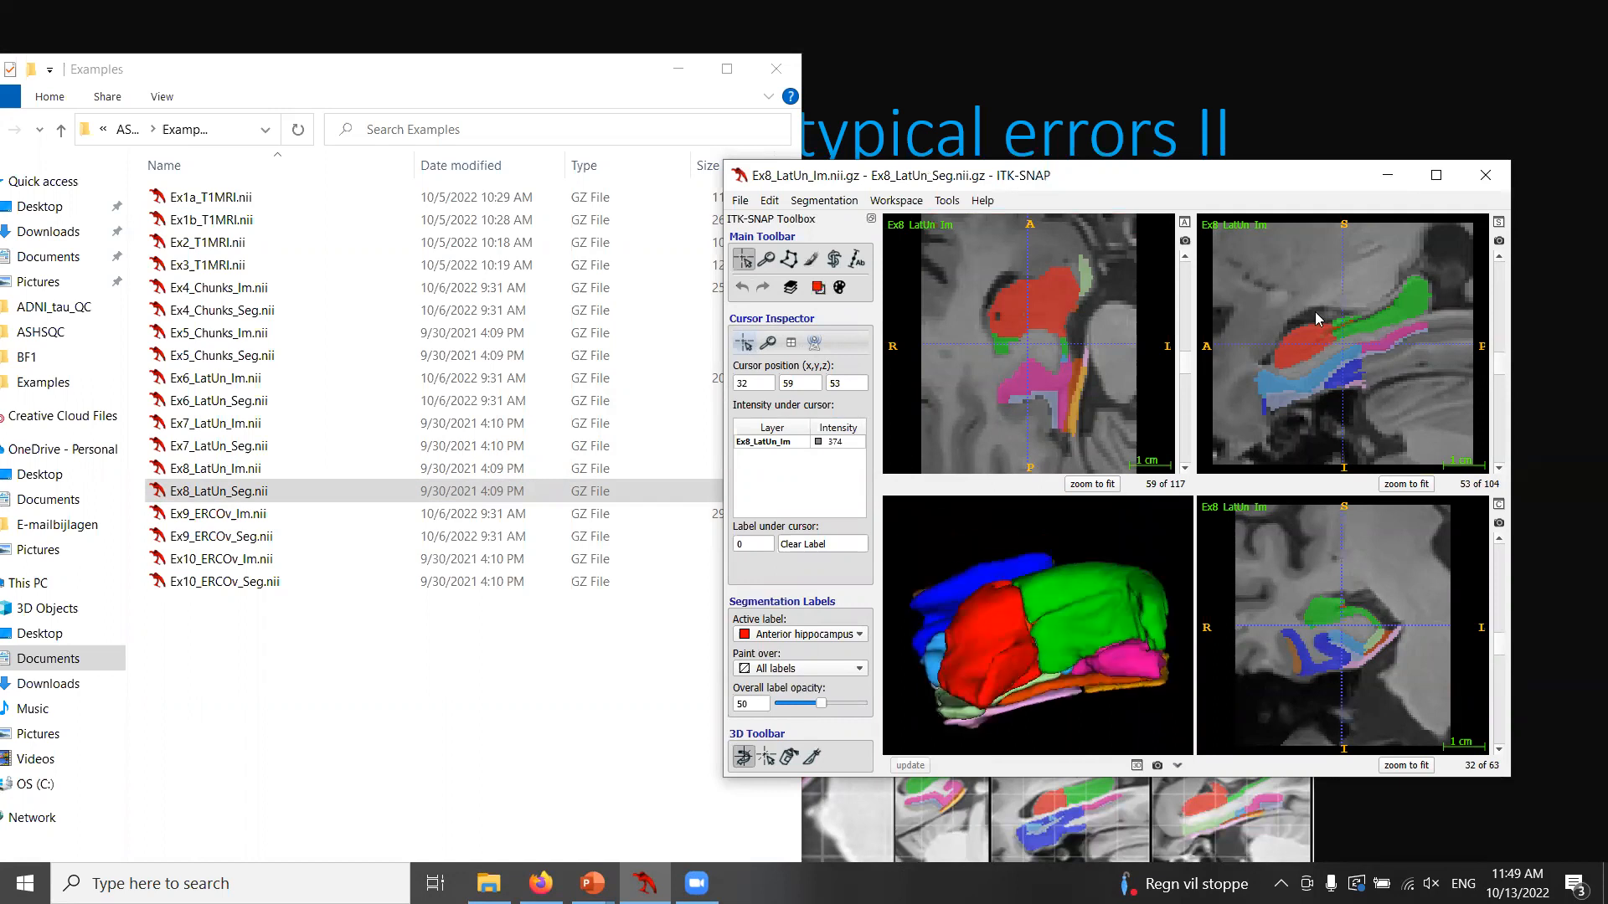
left_click(1499, 222)
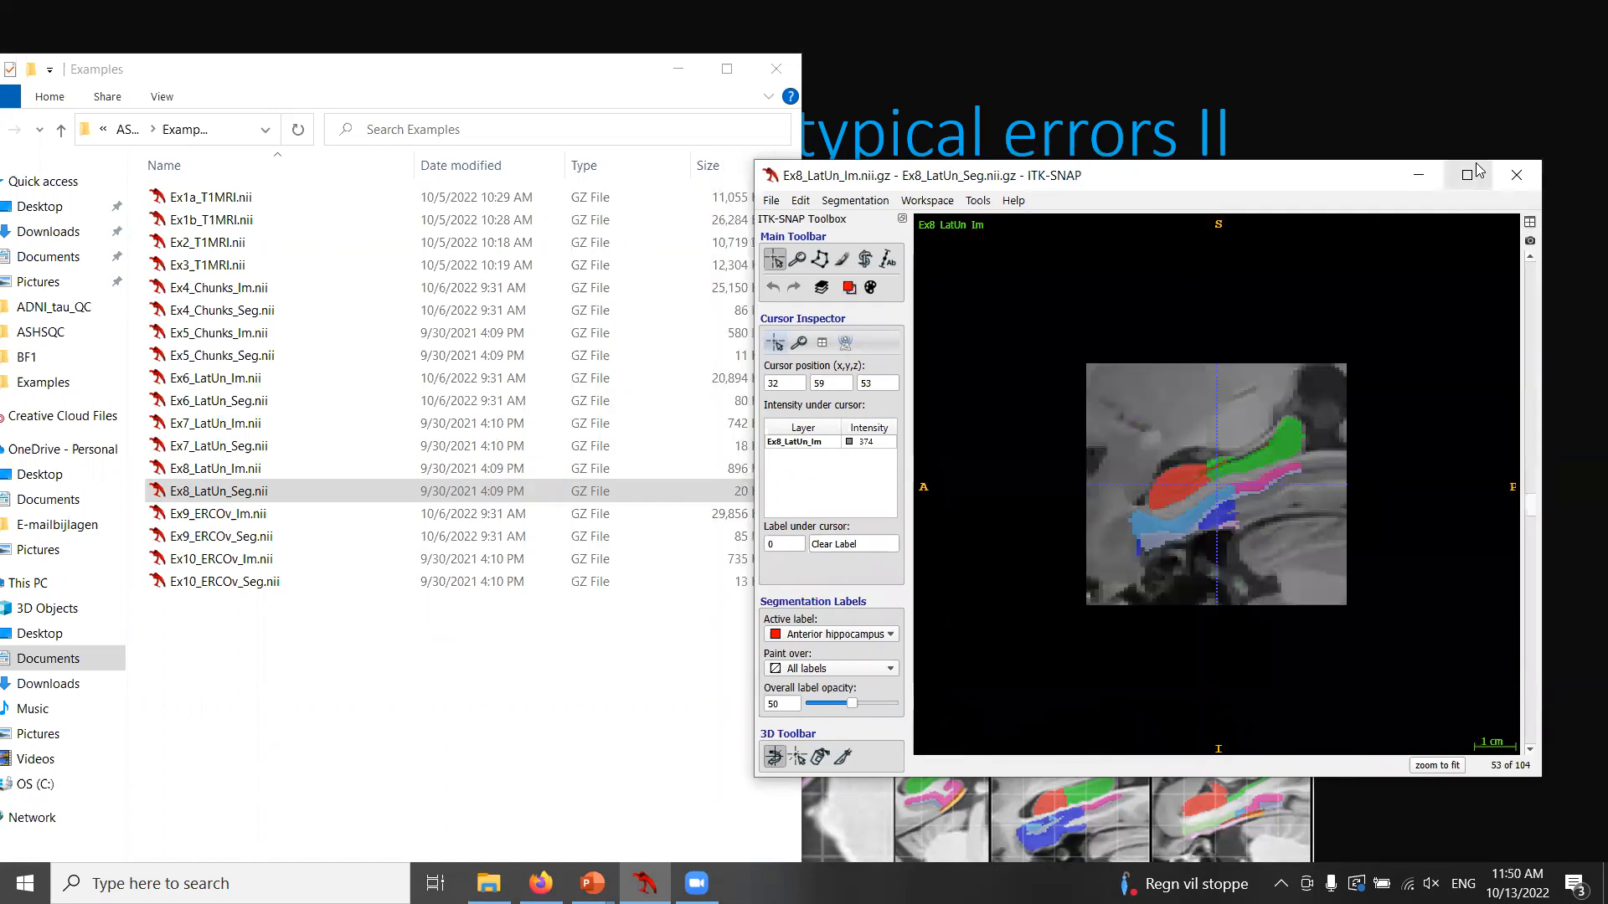
left_click(1477, 171)
left_click_drag(1185, 488, 1191, 441)
scroll(1191, 440, "up", 3)
scroll(1191, 441, "down", 18)
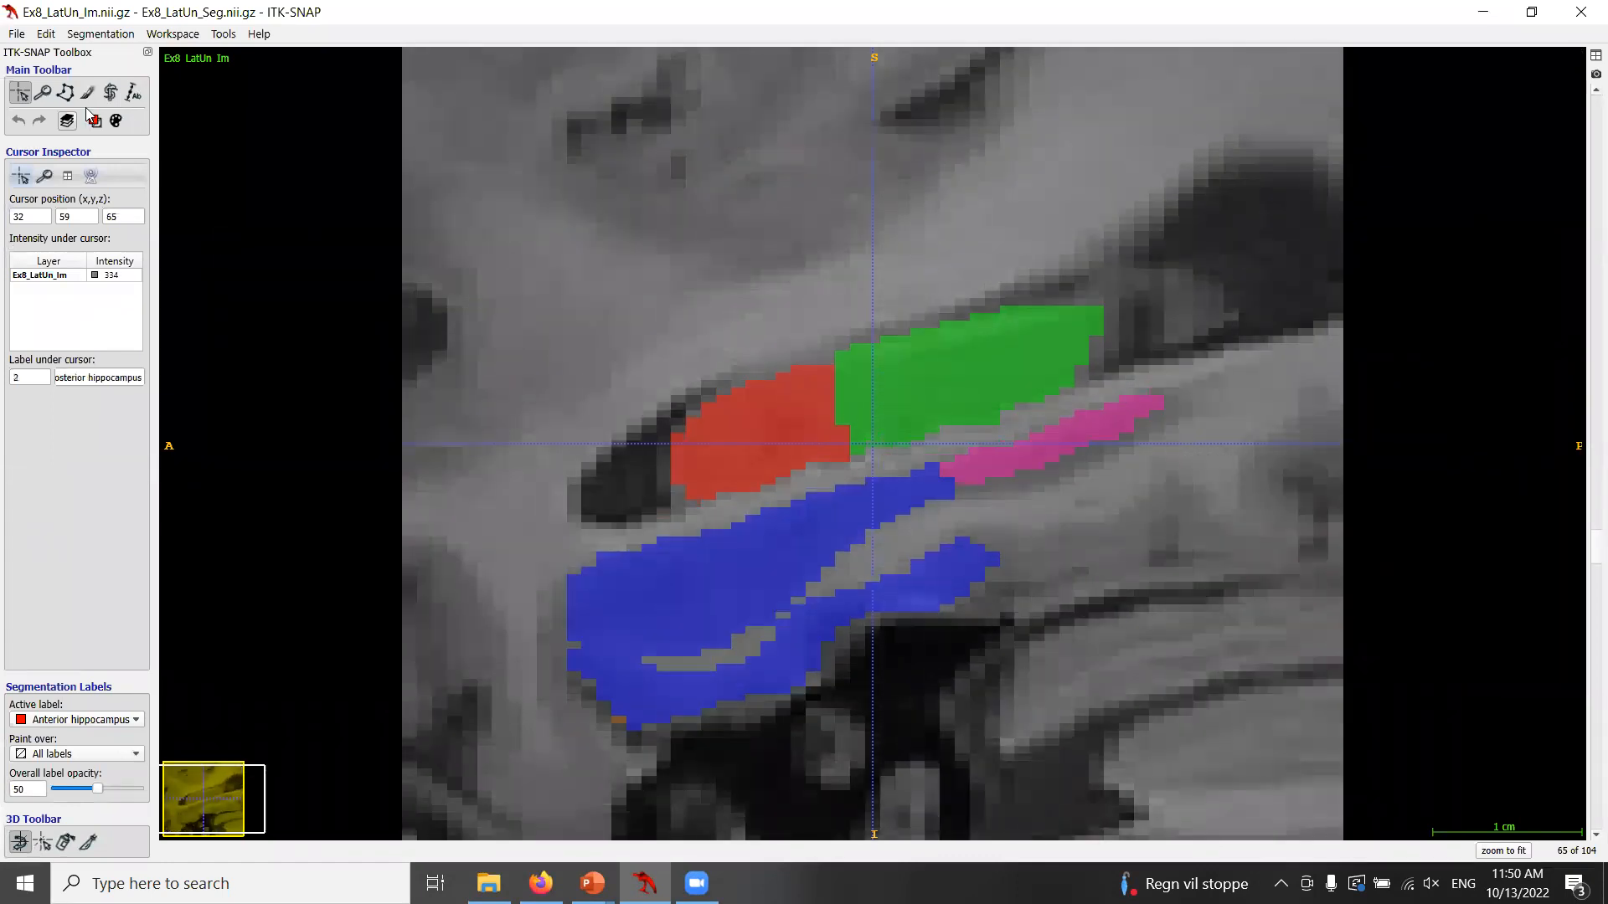
left_click(499, 197)
scroll(1450, 370, "down", 3)
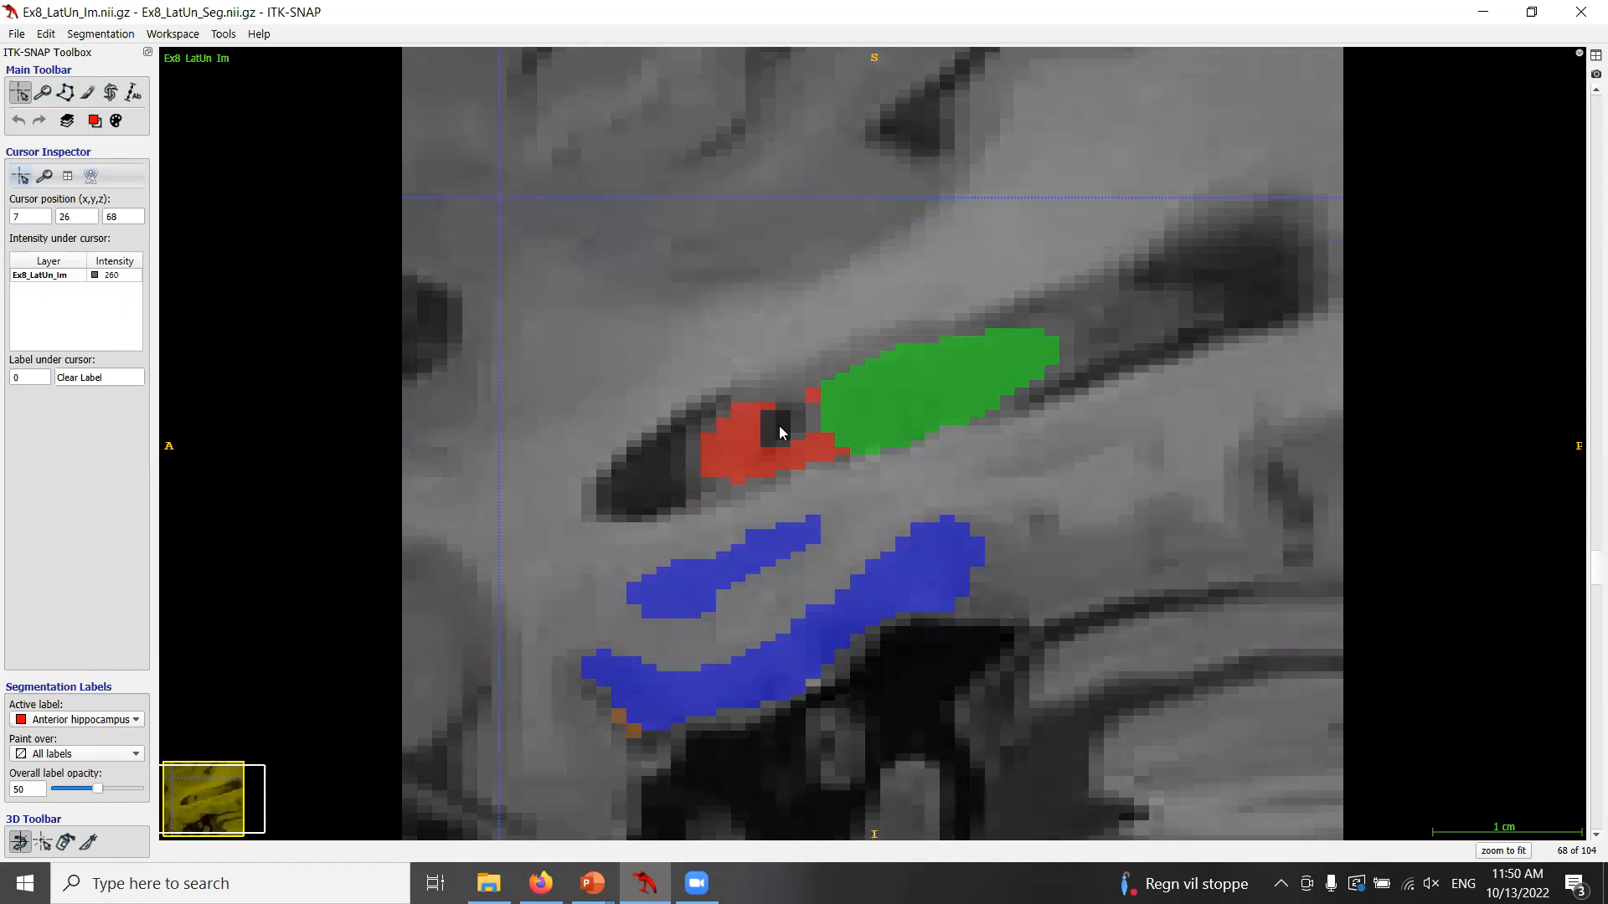
scroll(768, 428, "down", 1)
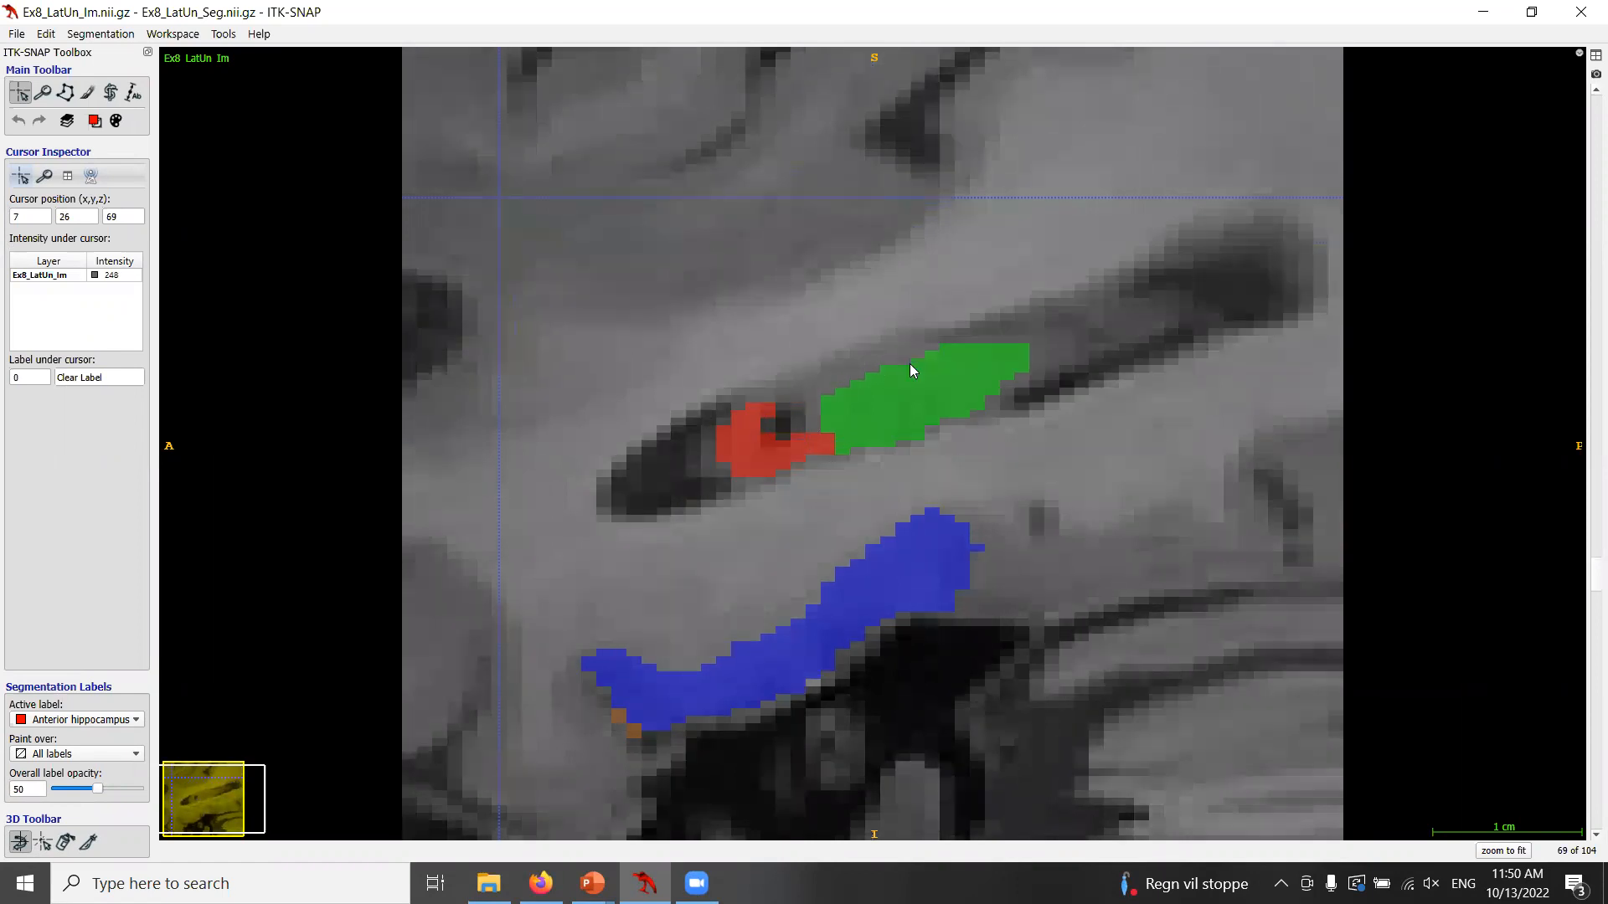
Trace freehand polygon outlines of the undersegmented lateral hippocampus on sagittal slices 69 and 70, clearing each outline.
left_click(65, 92)
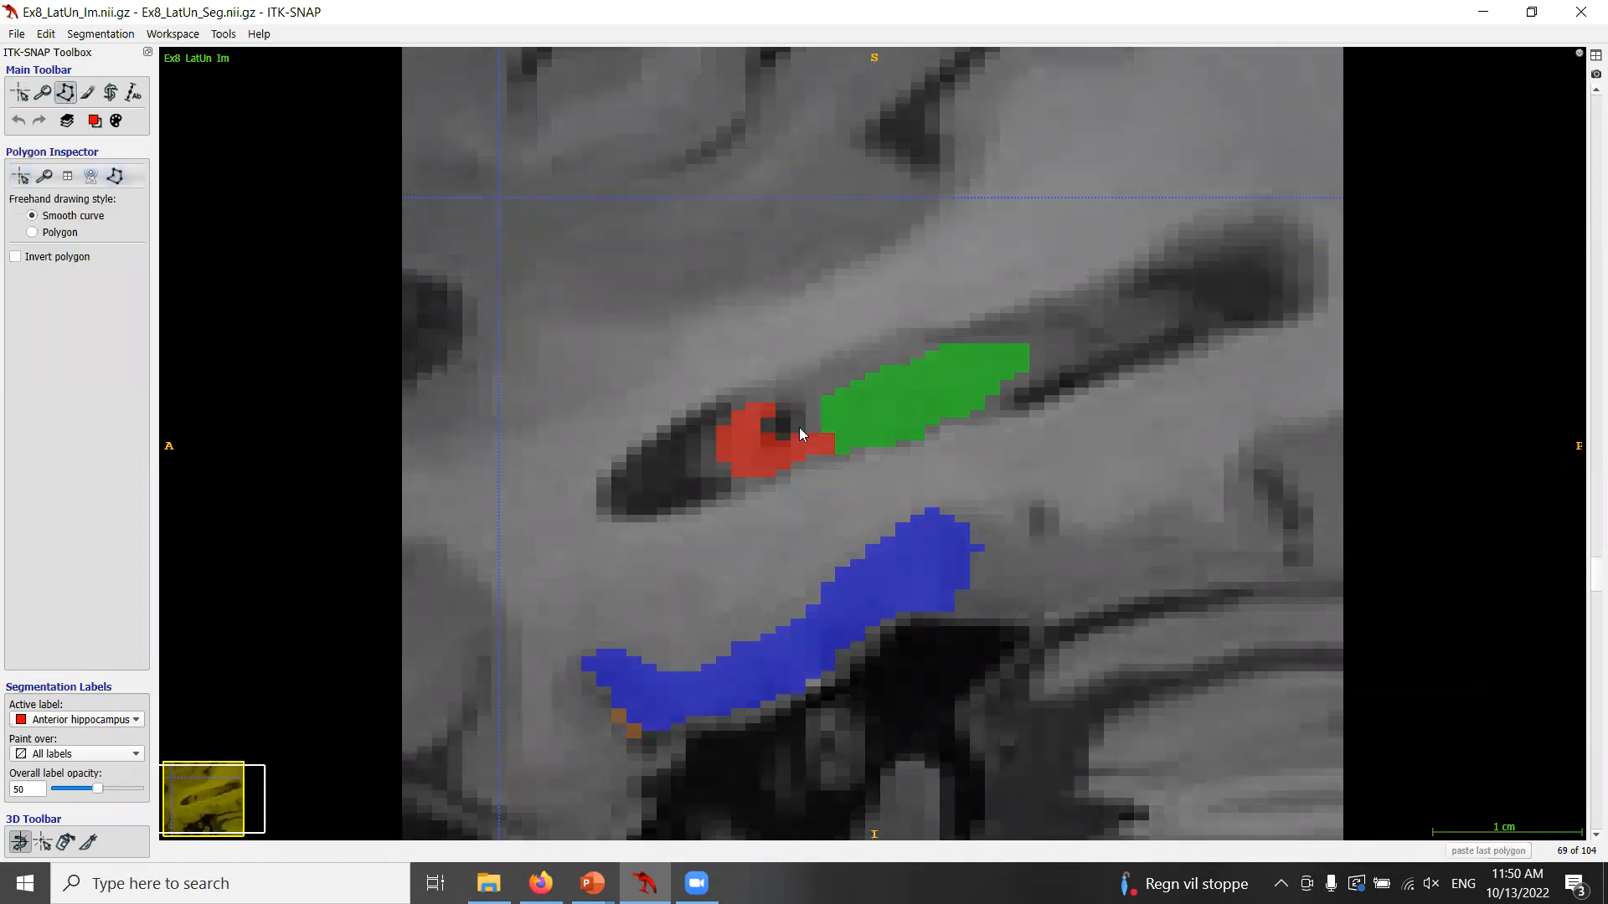
left_click_drag(763, 404, 832, 367)
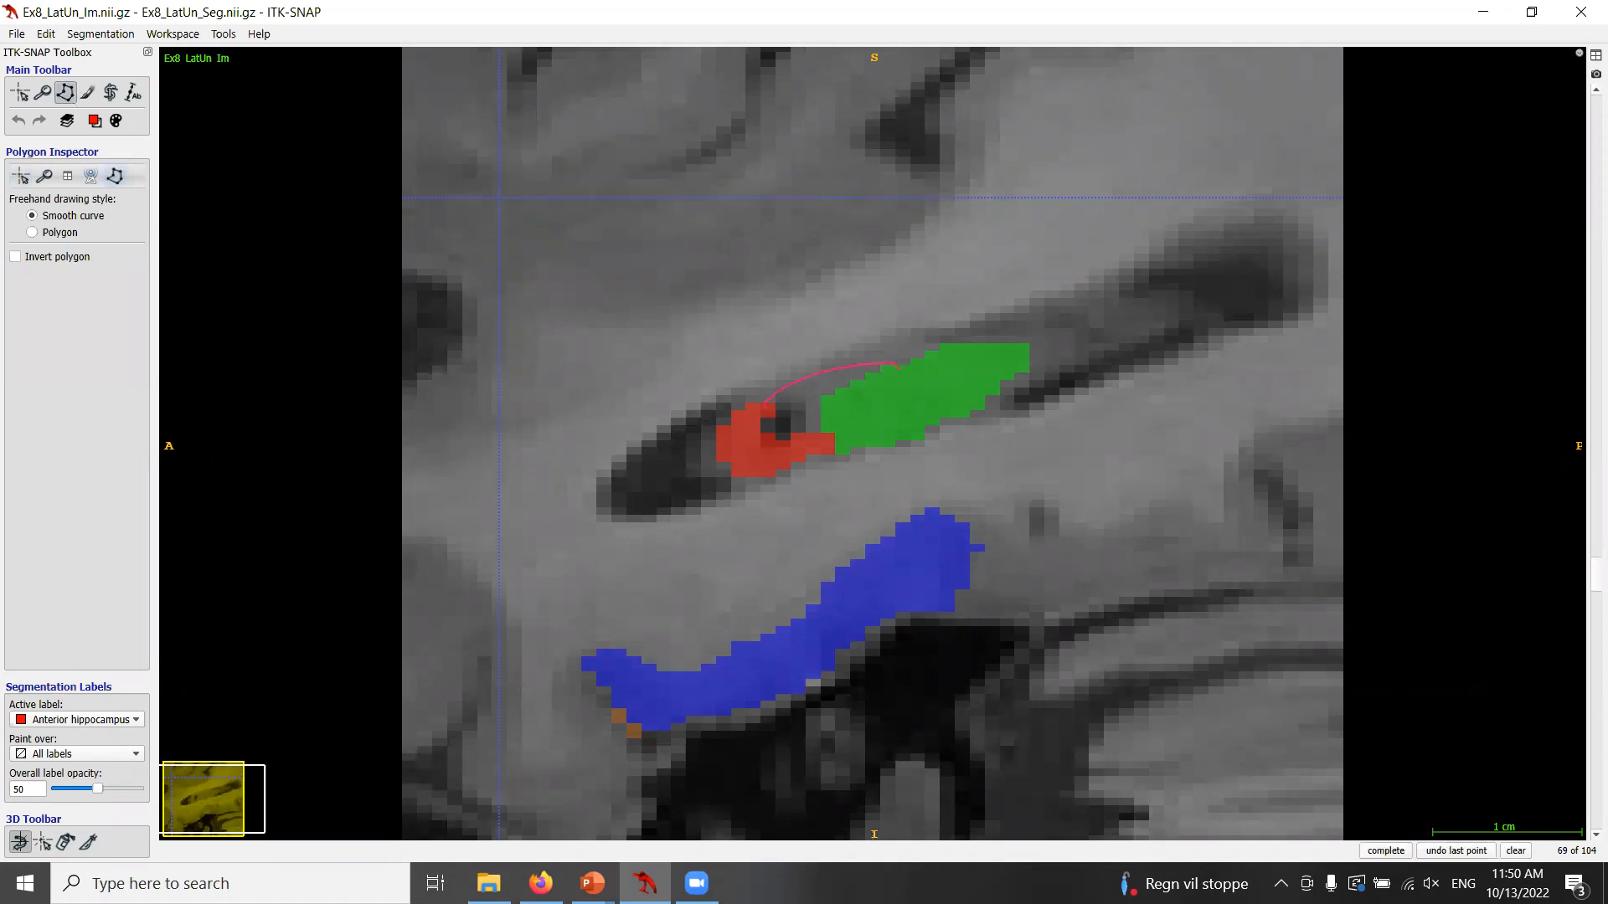
left_click(1516, 851)
scroll(758, 528, "down", 1)
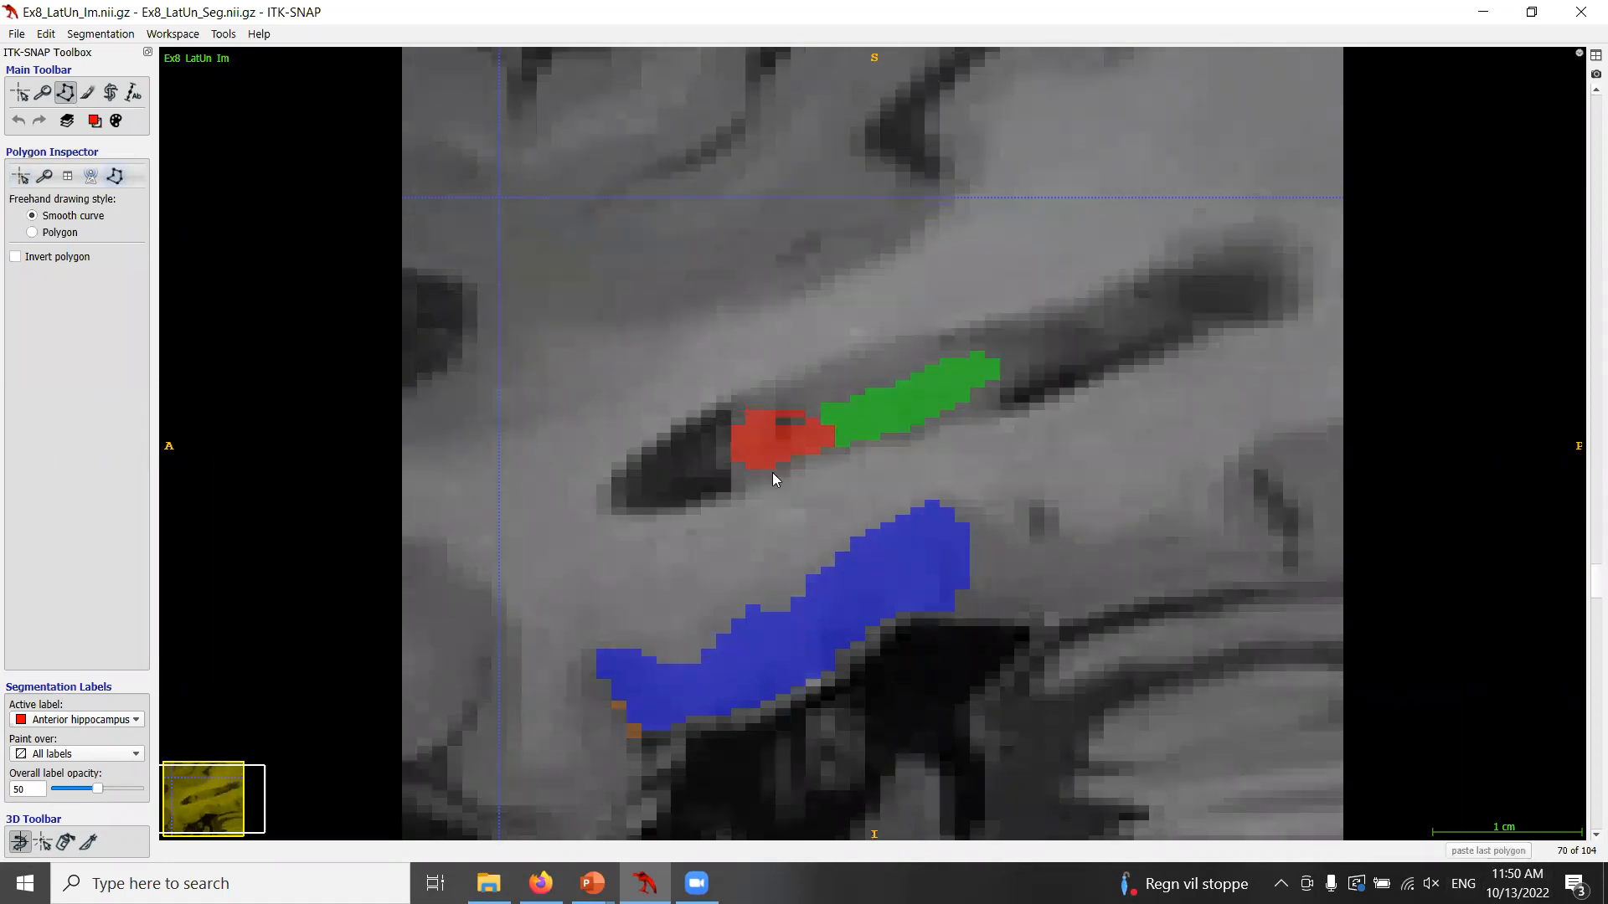
left_click(762, 410)
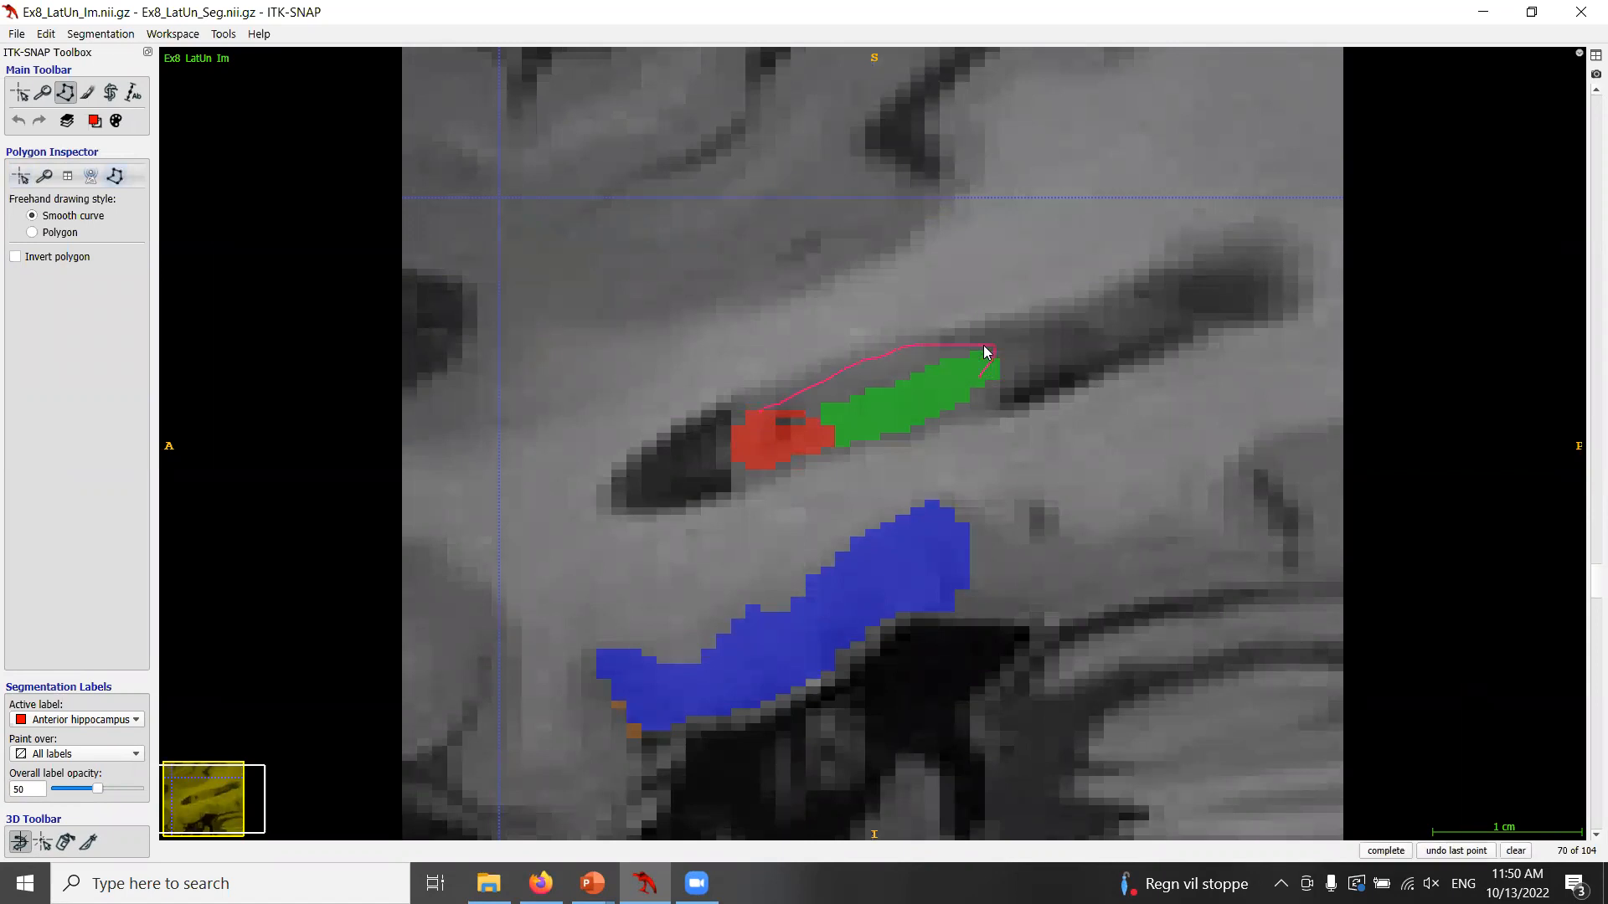
left_click(1517, 851)
Trace freehand polygon outlines around the hippocampus on sagittal slices 71 and 72, clearing each outline.
scroll(876, 498, "down", 1)
left_click_drag(771, 425, 805, 397)
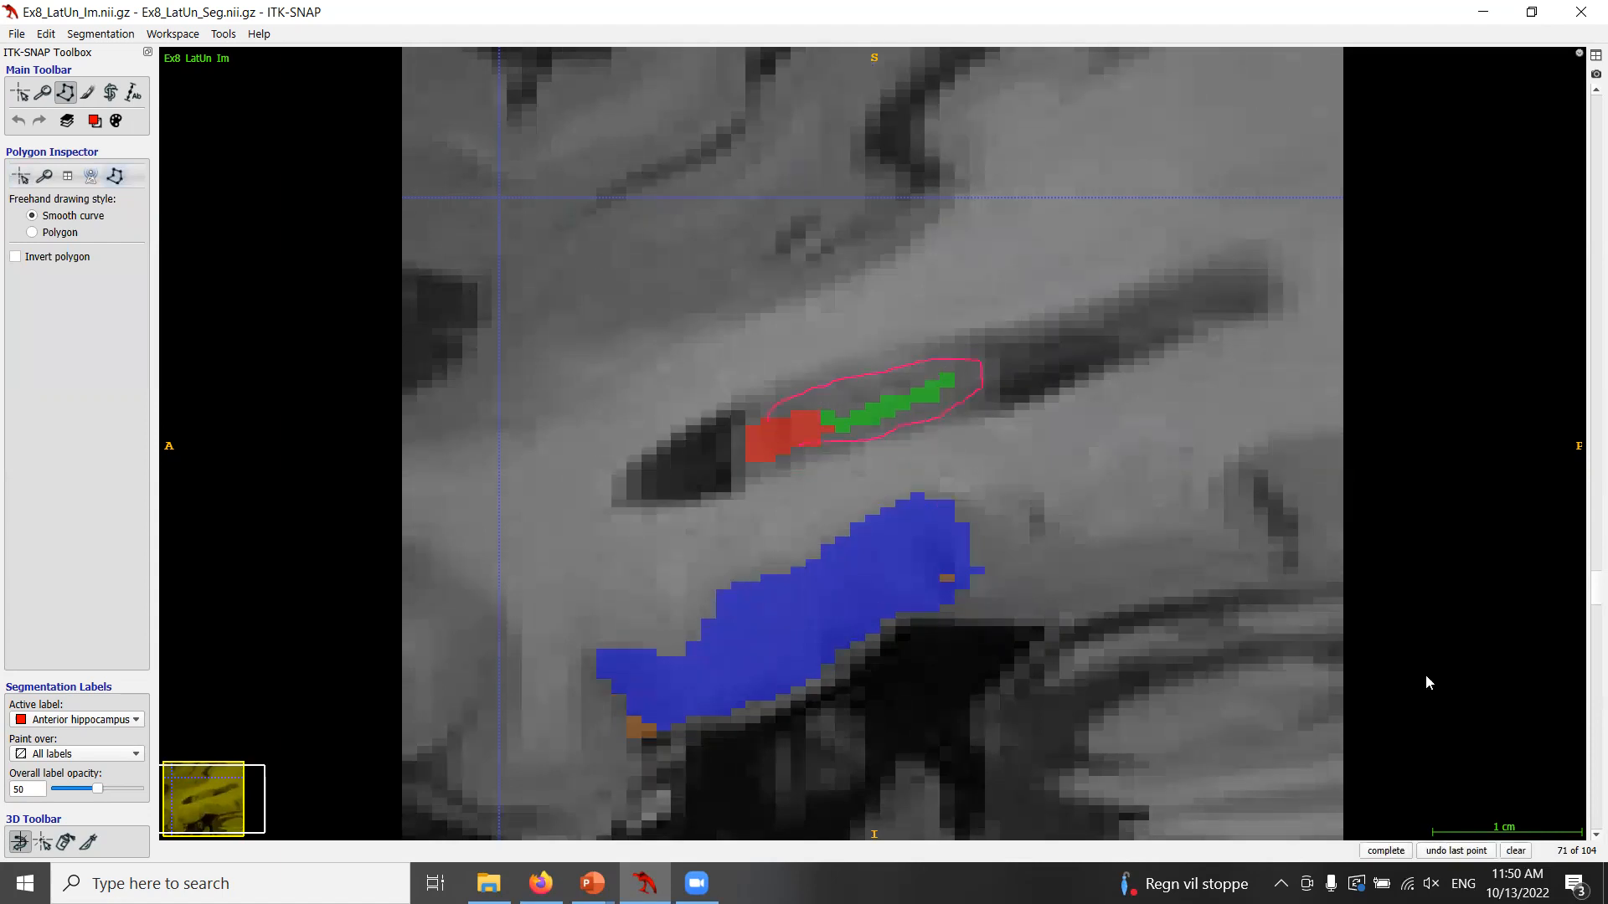
left_click(1516, 851)
scroll(1017, 539, "down", 1)
left_click_drag(759, 435, 865, 395)
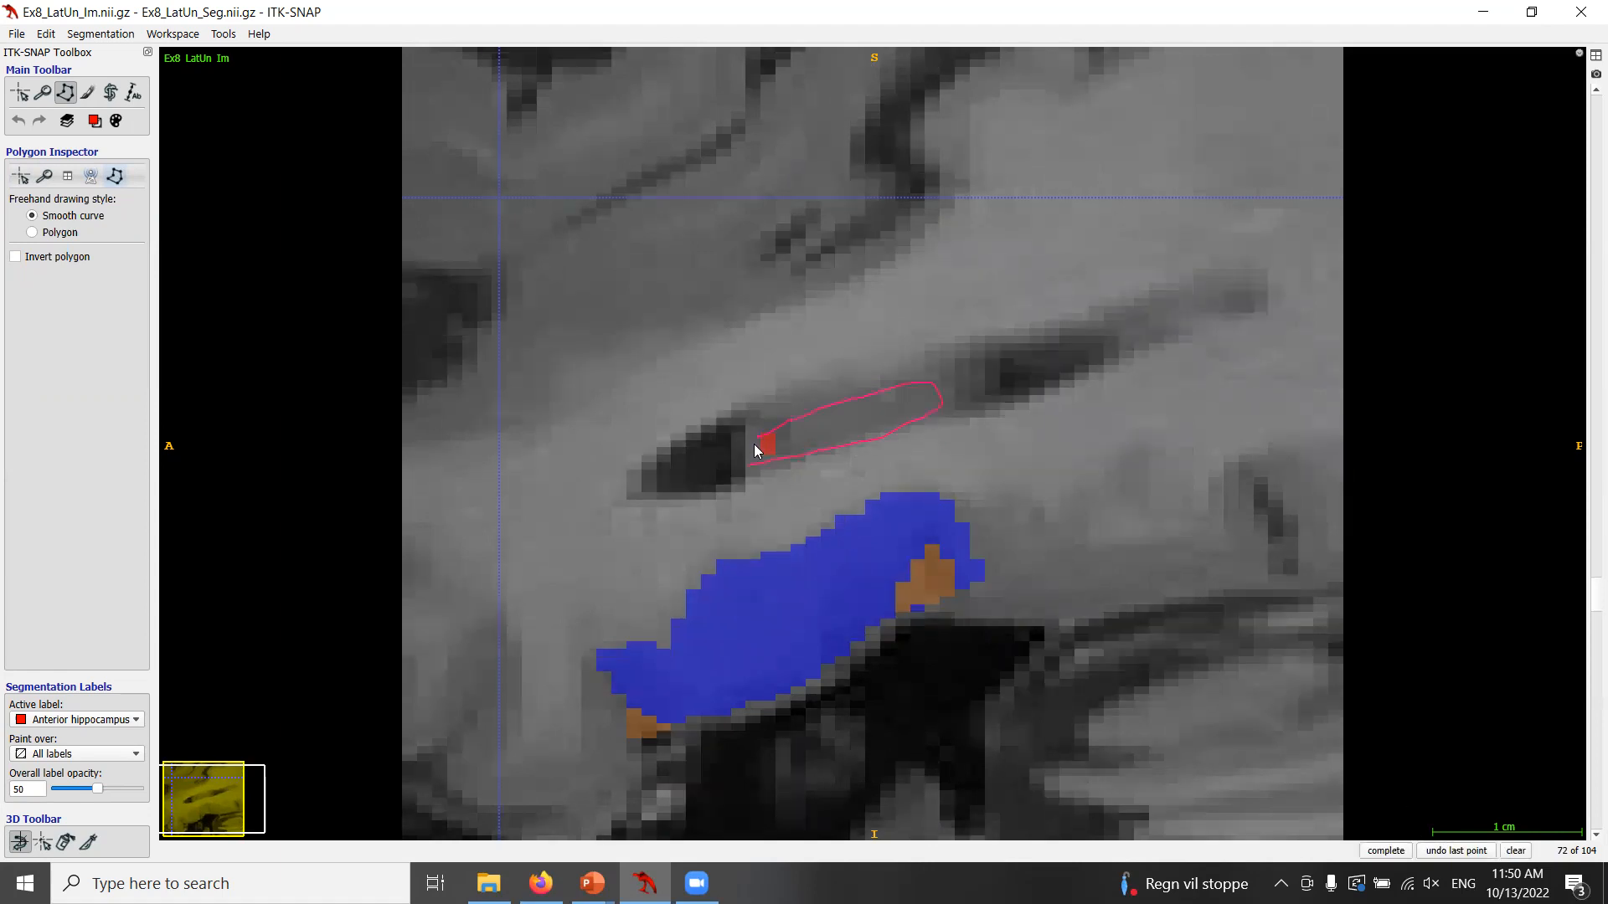
left_click(1516, 851)
Step back and forth through the sagittal slices to review the extent of the hippocampus labels.
scroll(1166, 673, "down", 1)
scroll(1165, 669, "up", 3)
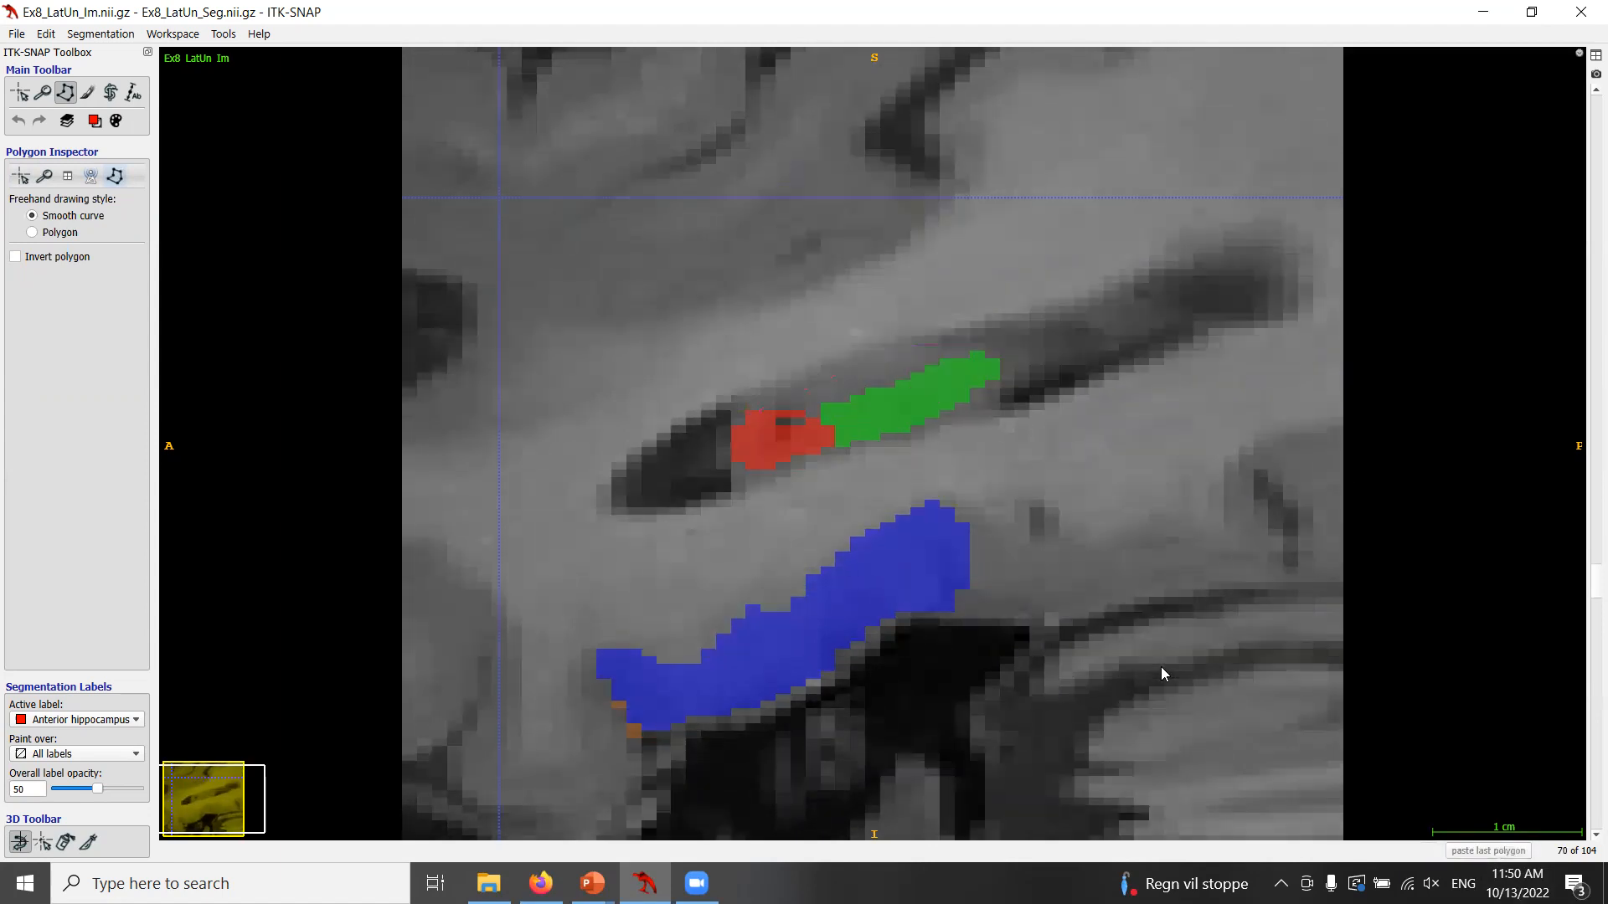
scroll(1161, 670, "up", 1)
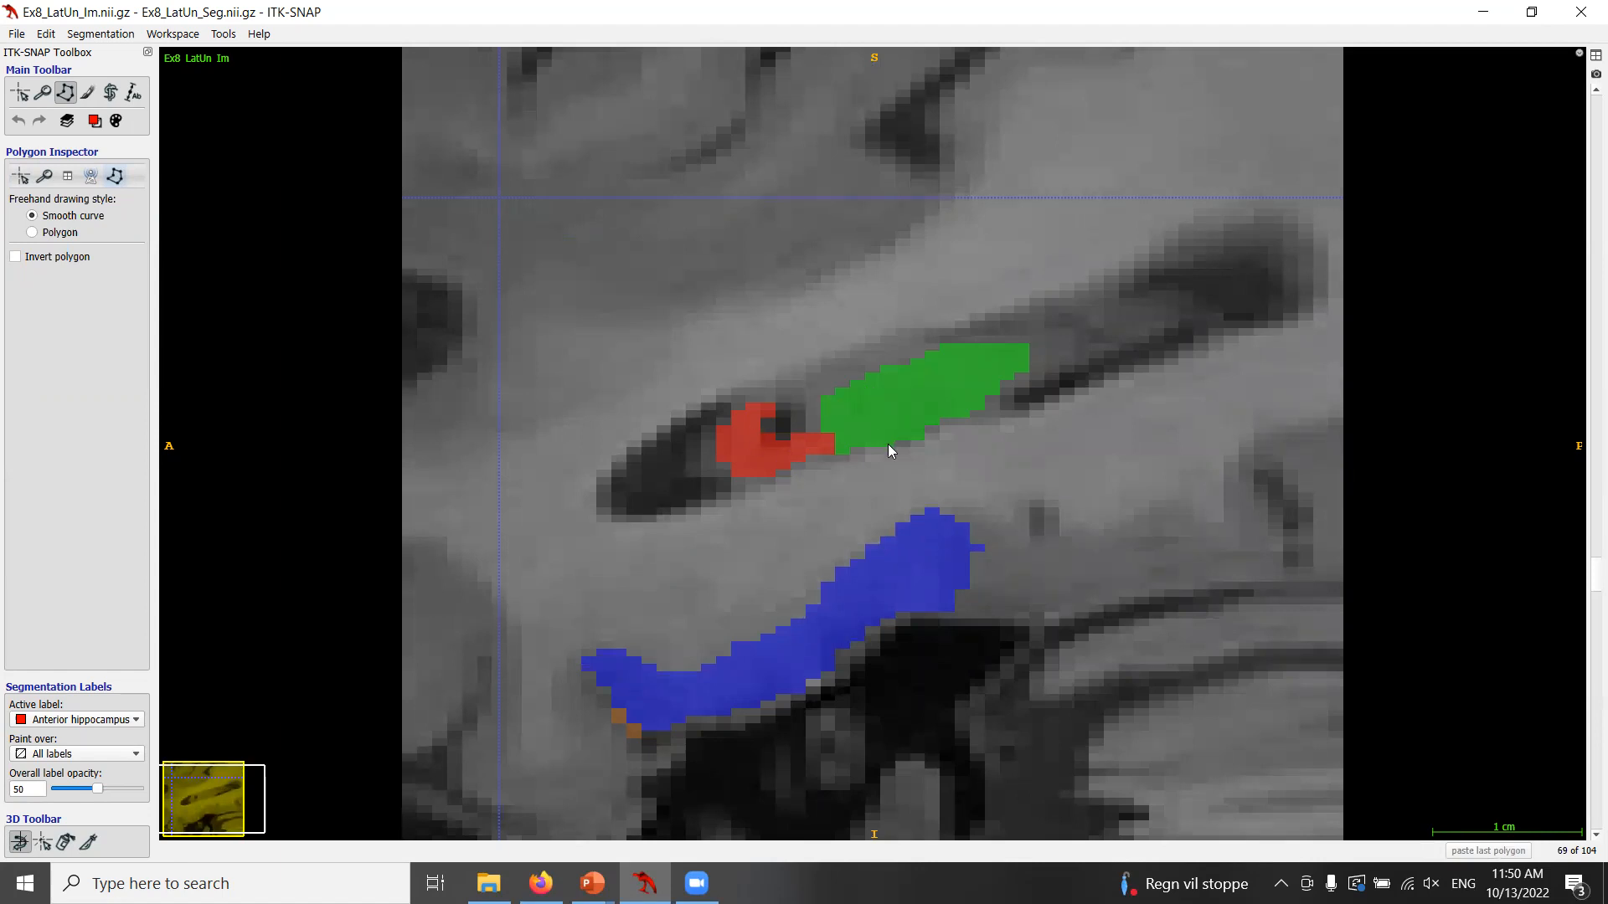
scroll(889, 451, "up", 2)
scroll(889, 454, "up", 2)
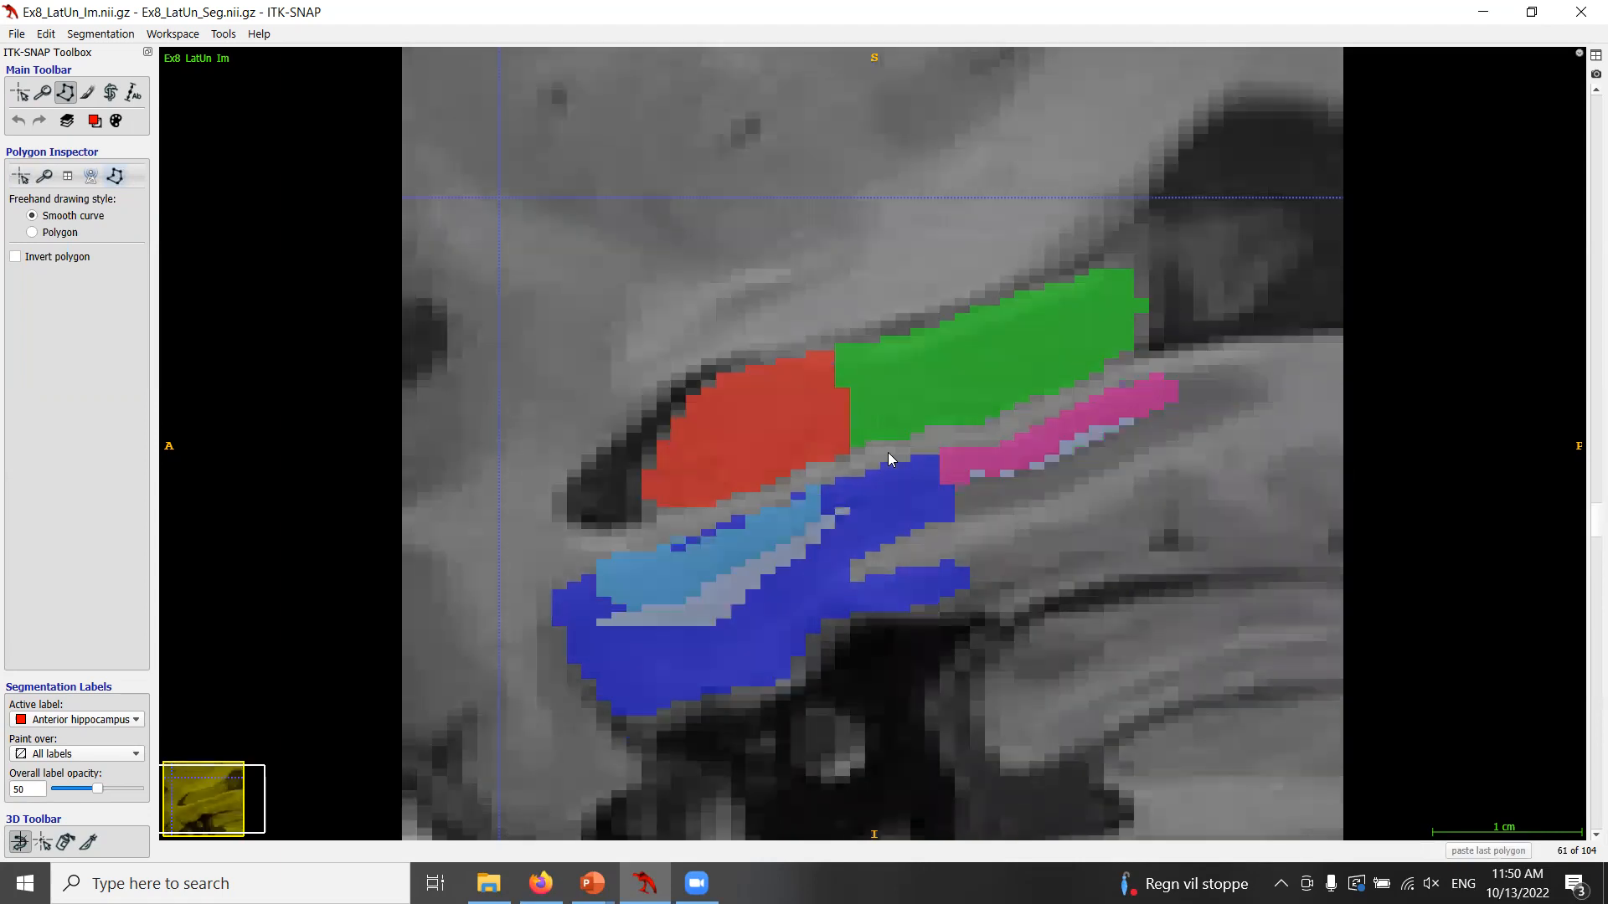
scroll(889, 455, "down", 1)
scroll(891, 453, "down", 6)
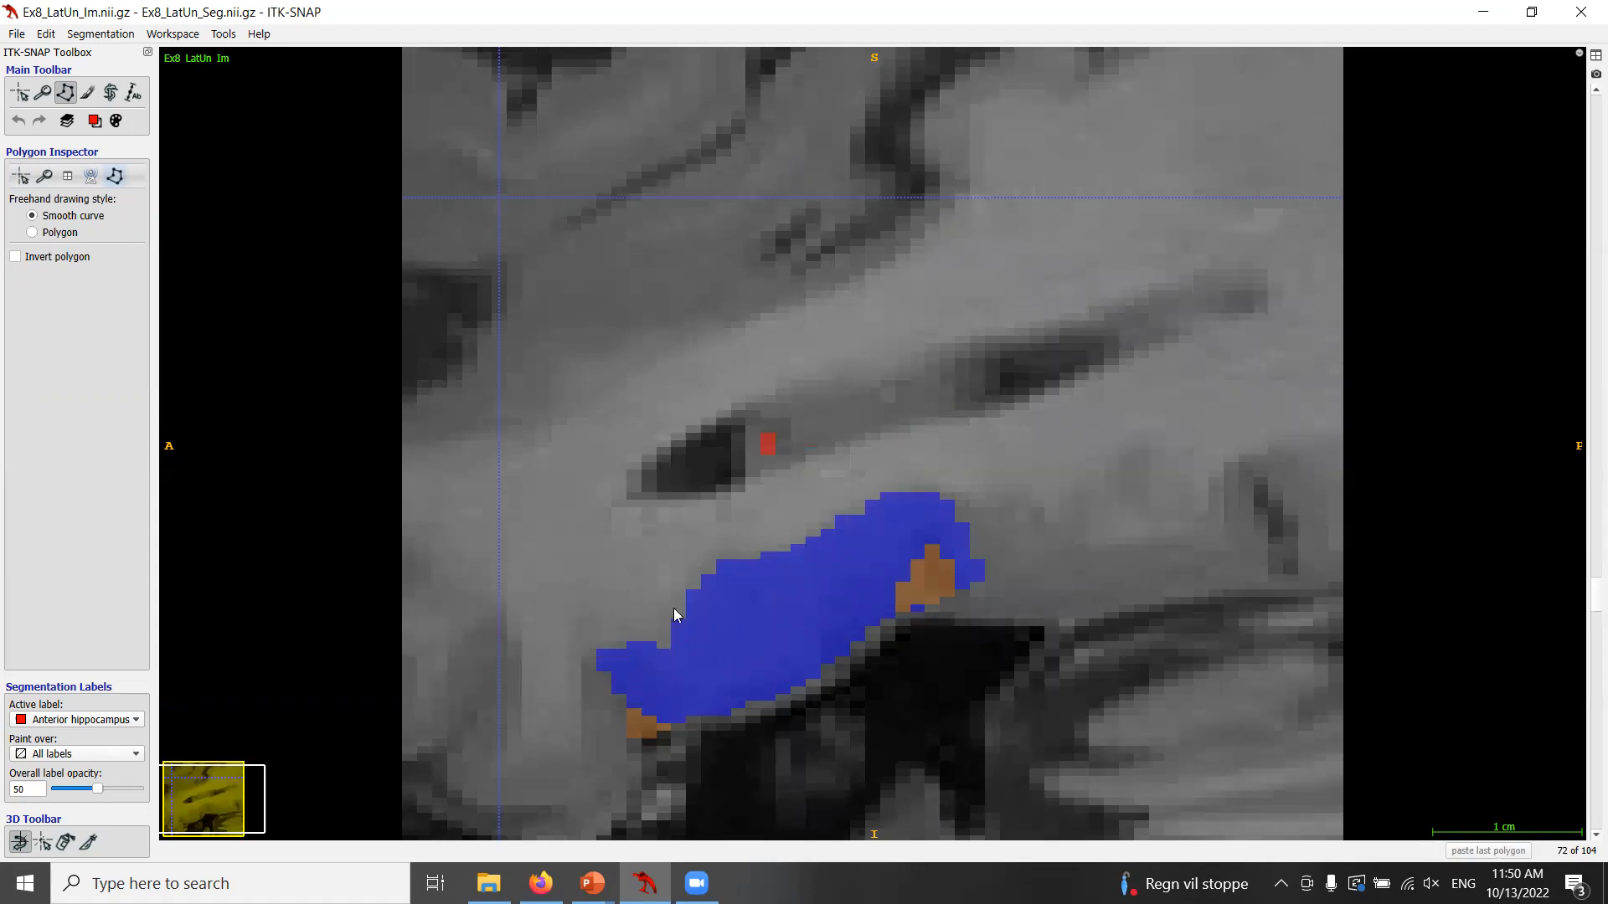
Switch to the slide show and advance to the entorhinal cortex oversegmentation QC slide.
mouse_move(592, 881)
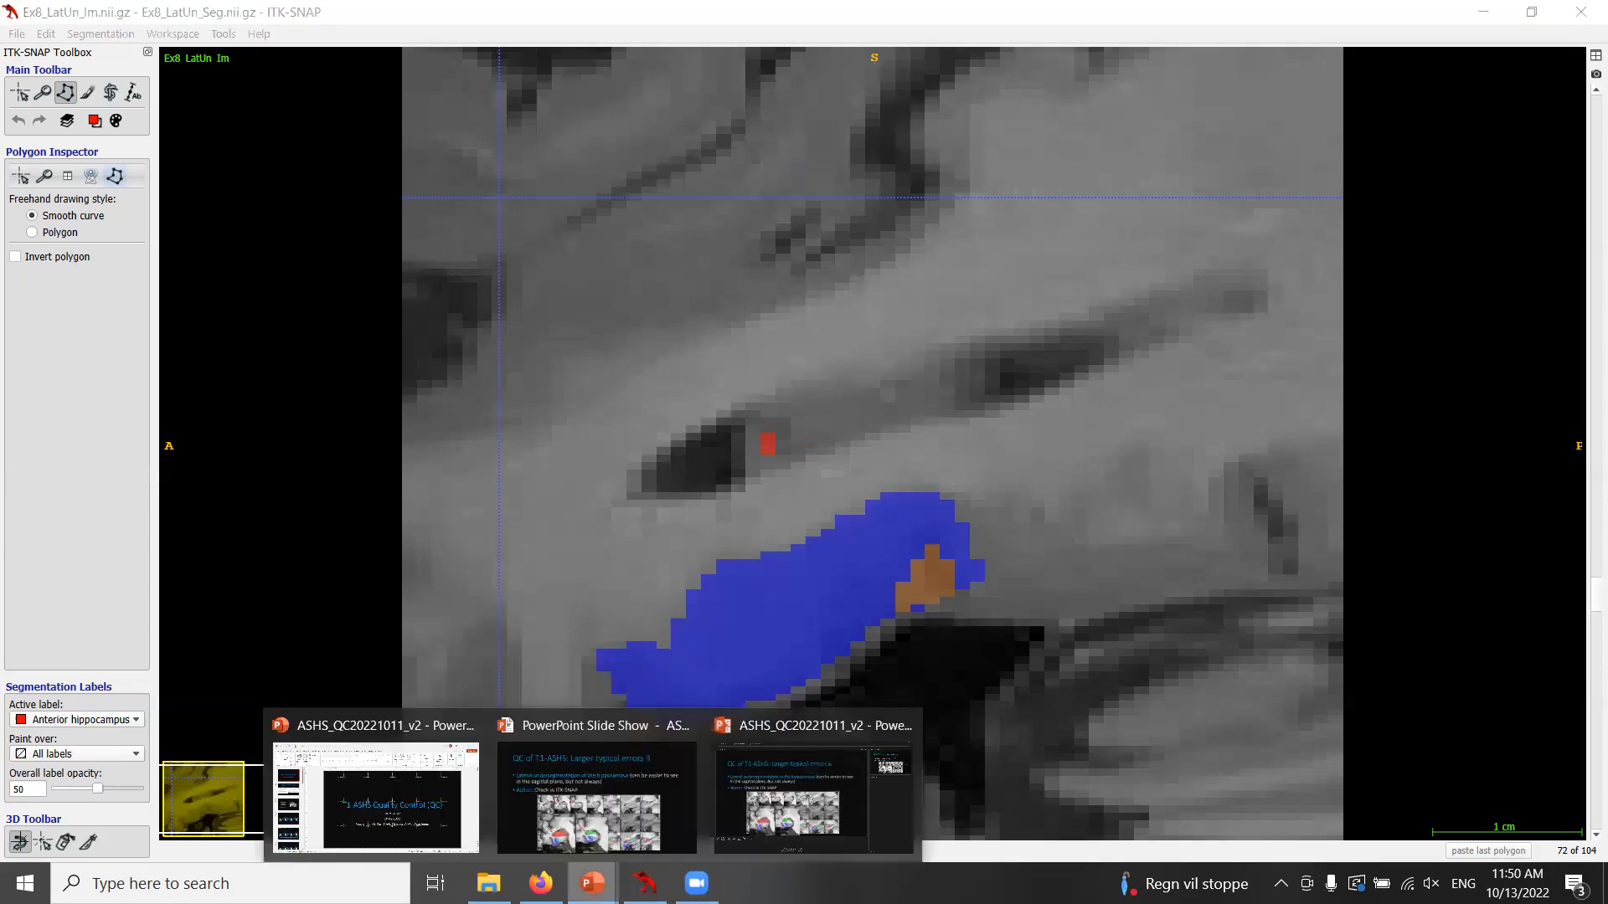
left_click(604, 818)
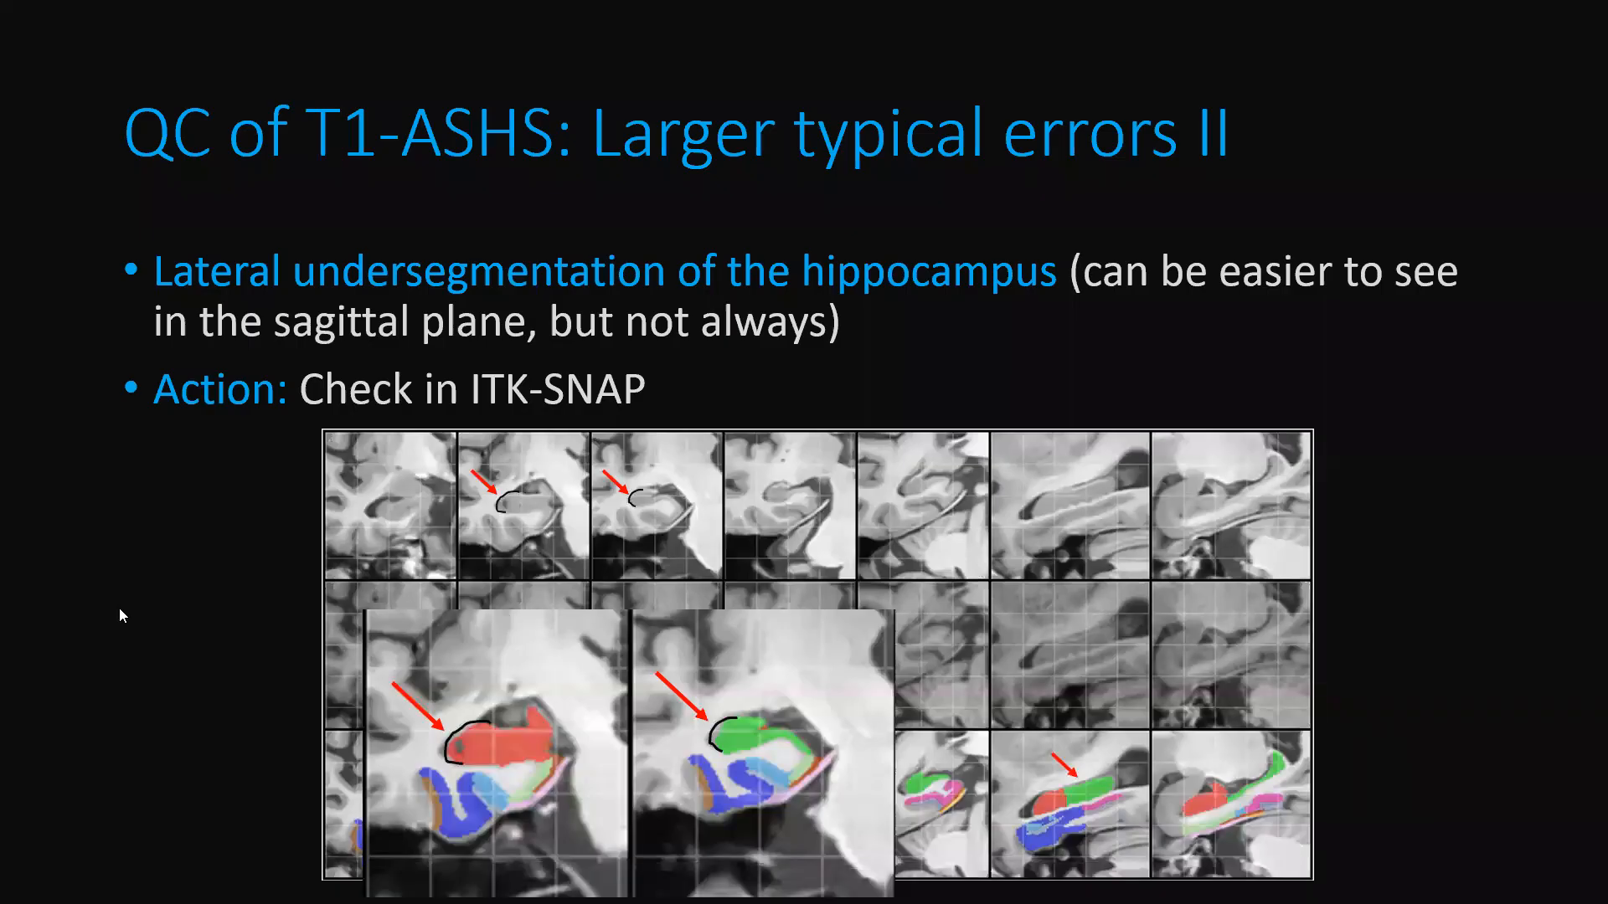
key("Right")
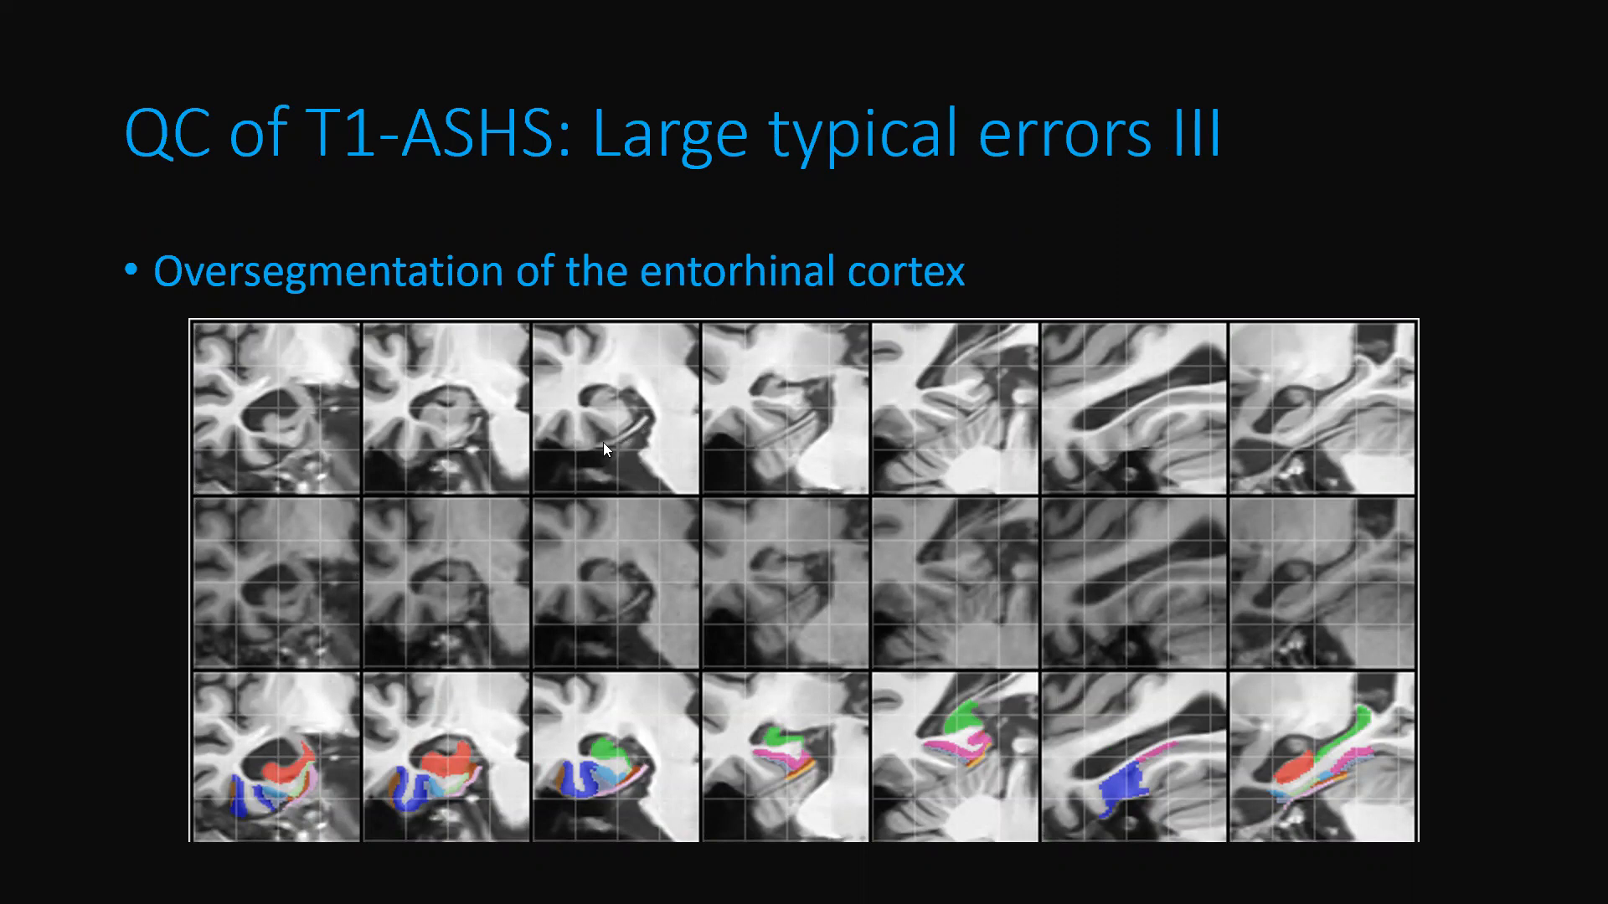
left_click(591, 516)
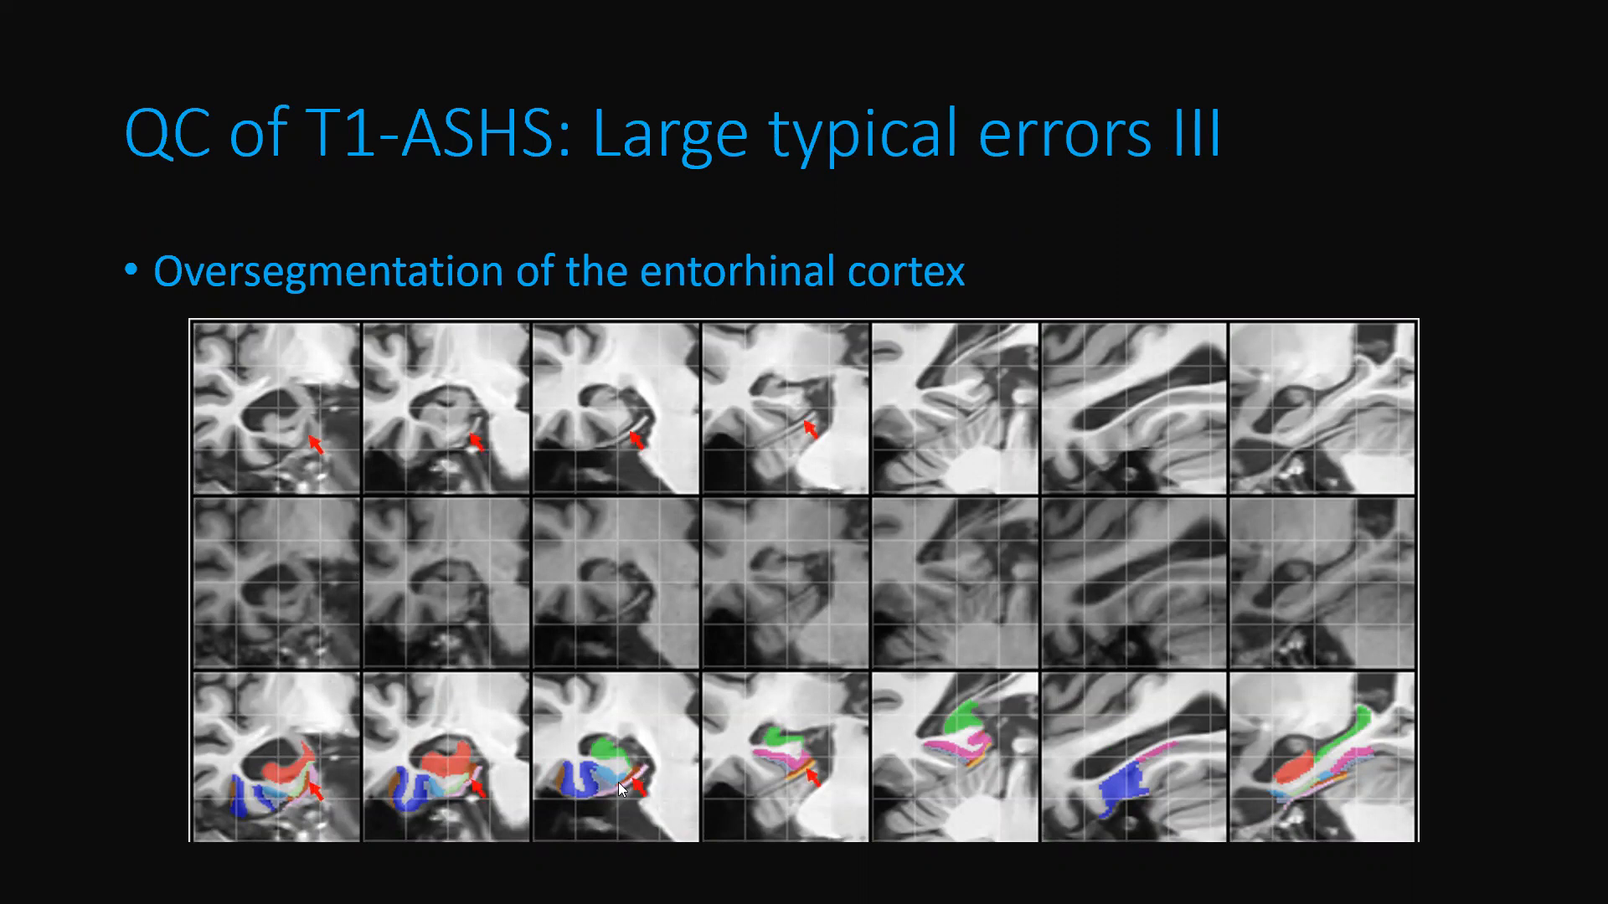
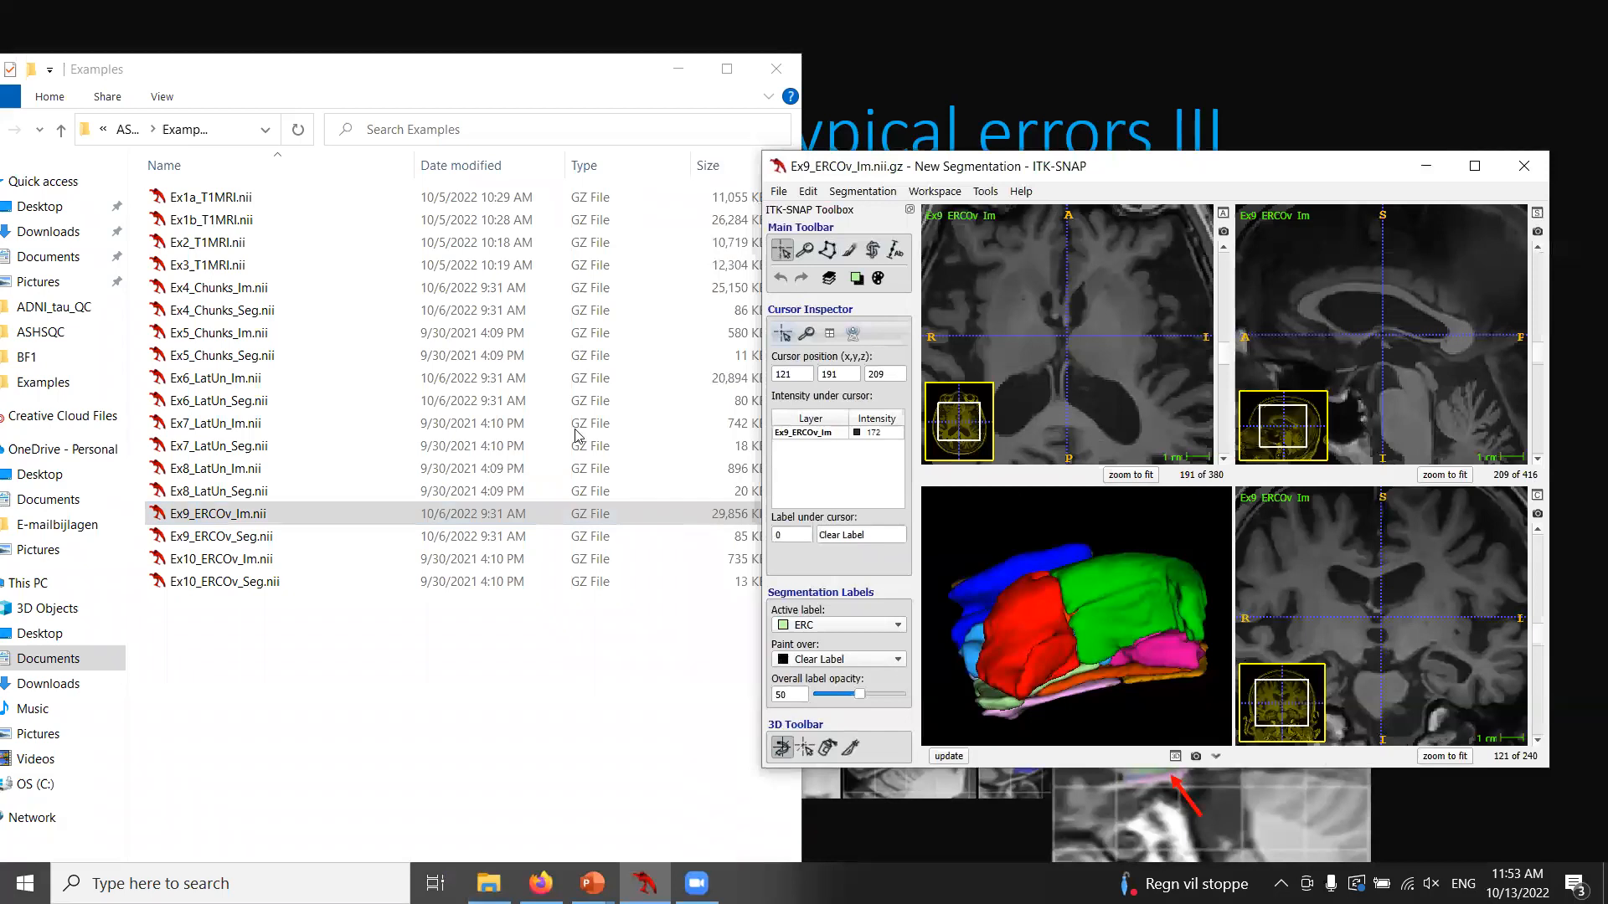
Show only the coronal view in a maximized window and zoom in on the right hippocampal region.
left_click(1267, 427)
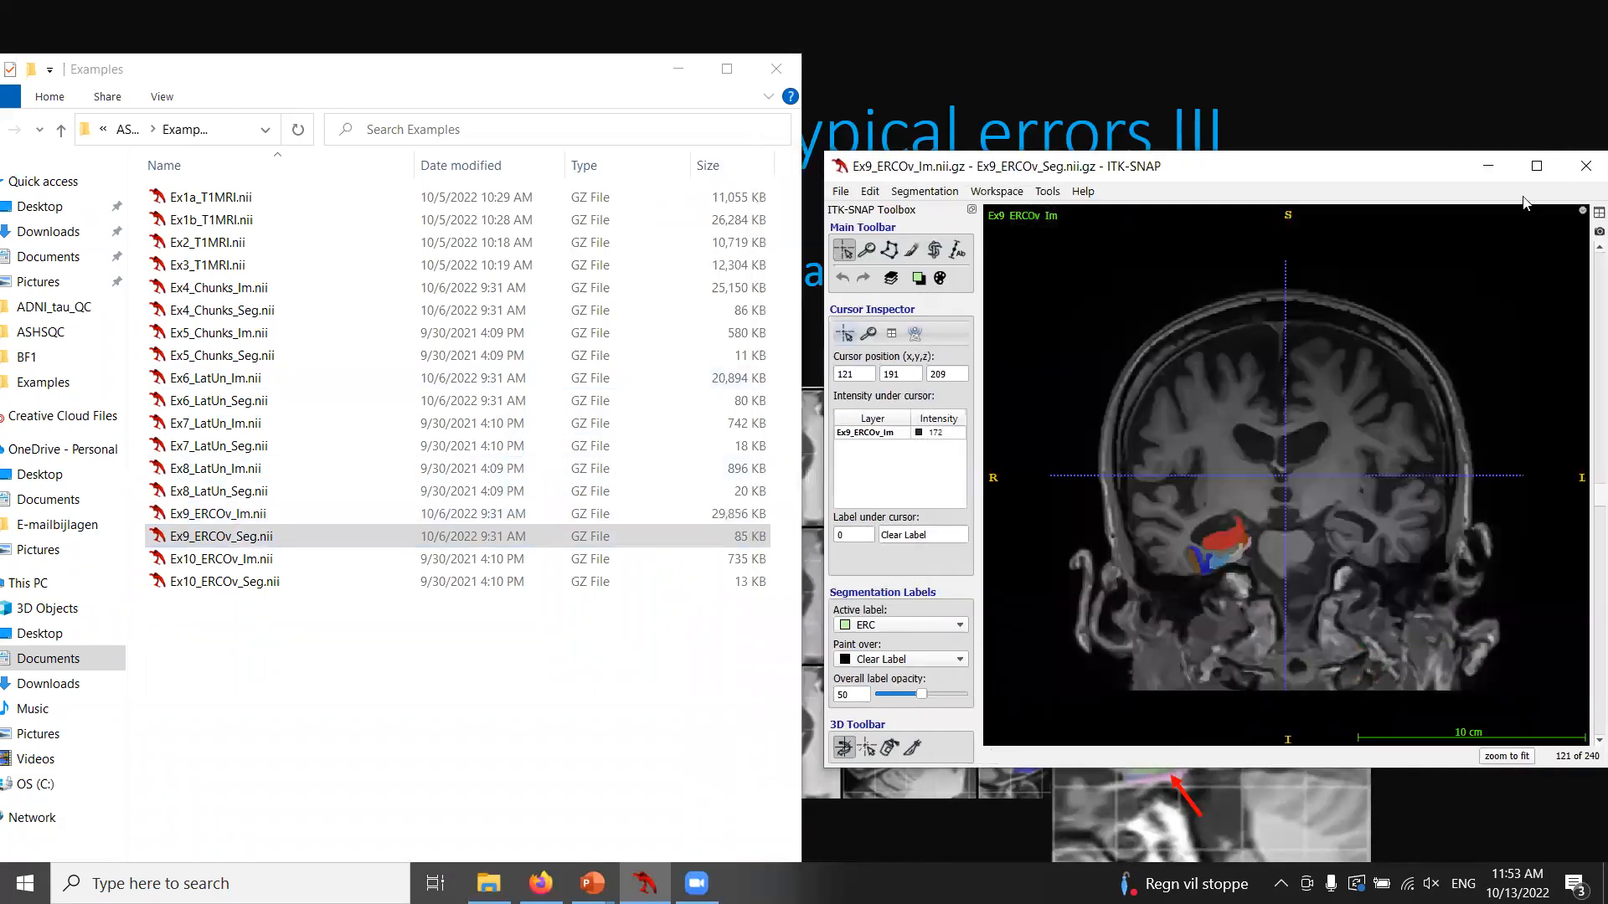
left_click(1536, 167)
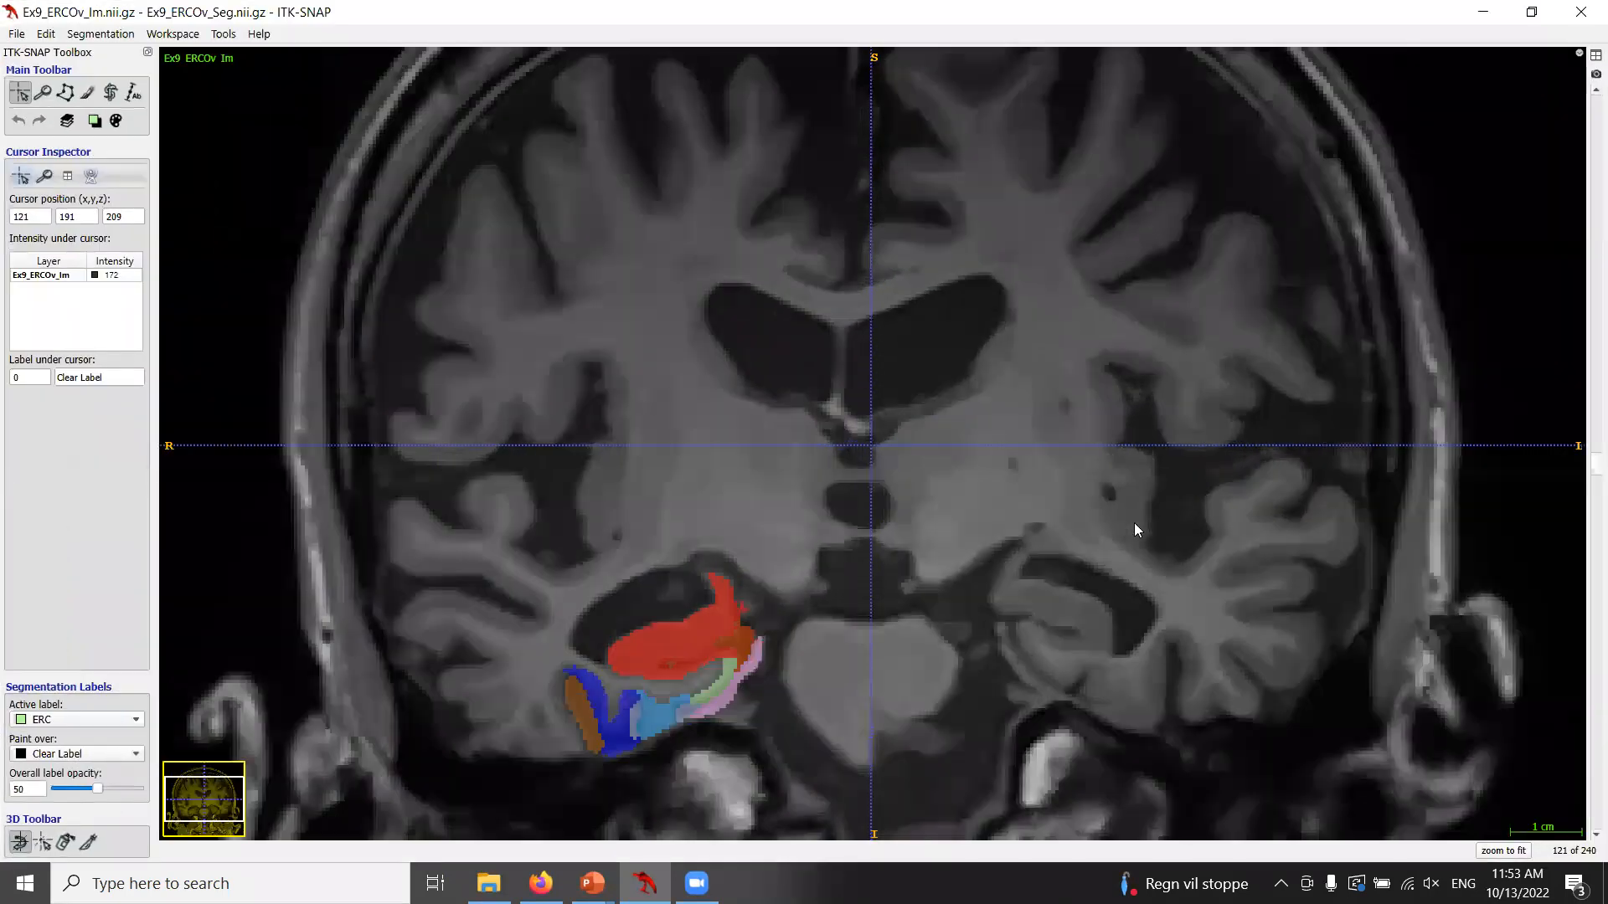
left_click(42, 92)
left_click_drag(659, 449, 811, 241)
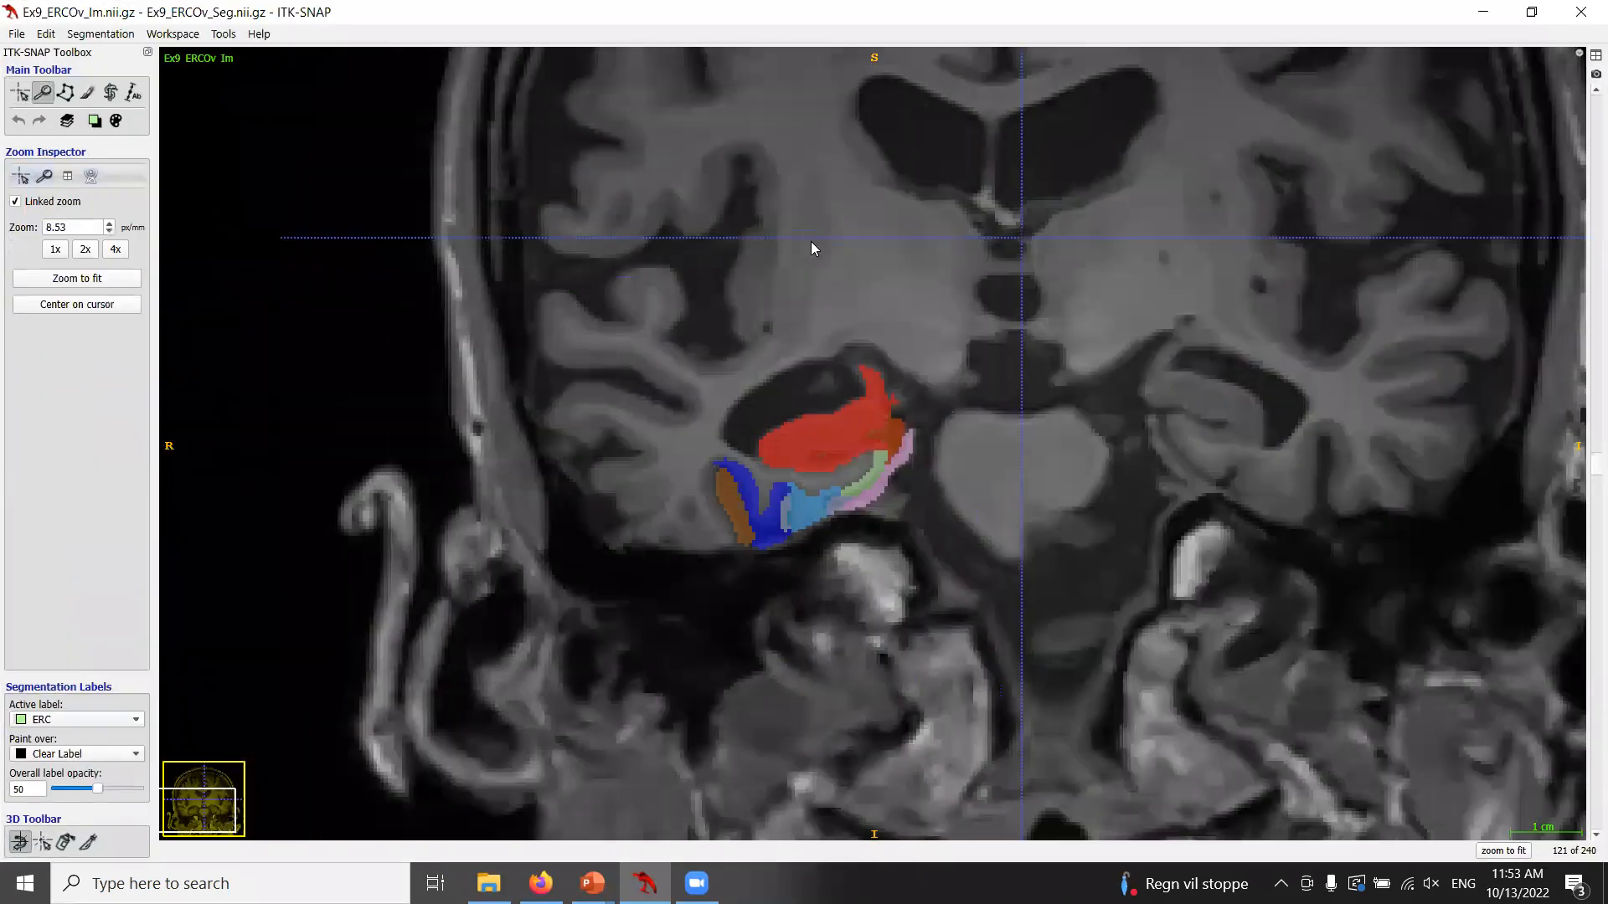
left_click_drag(890, 284, 884, 265)
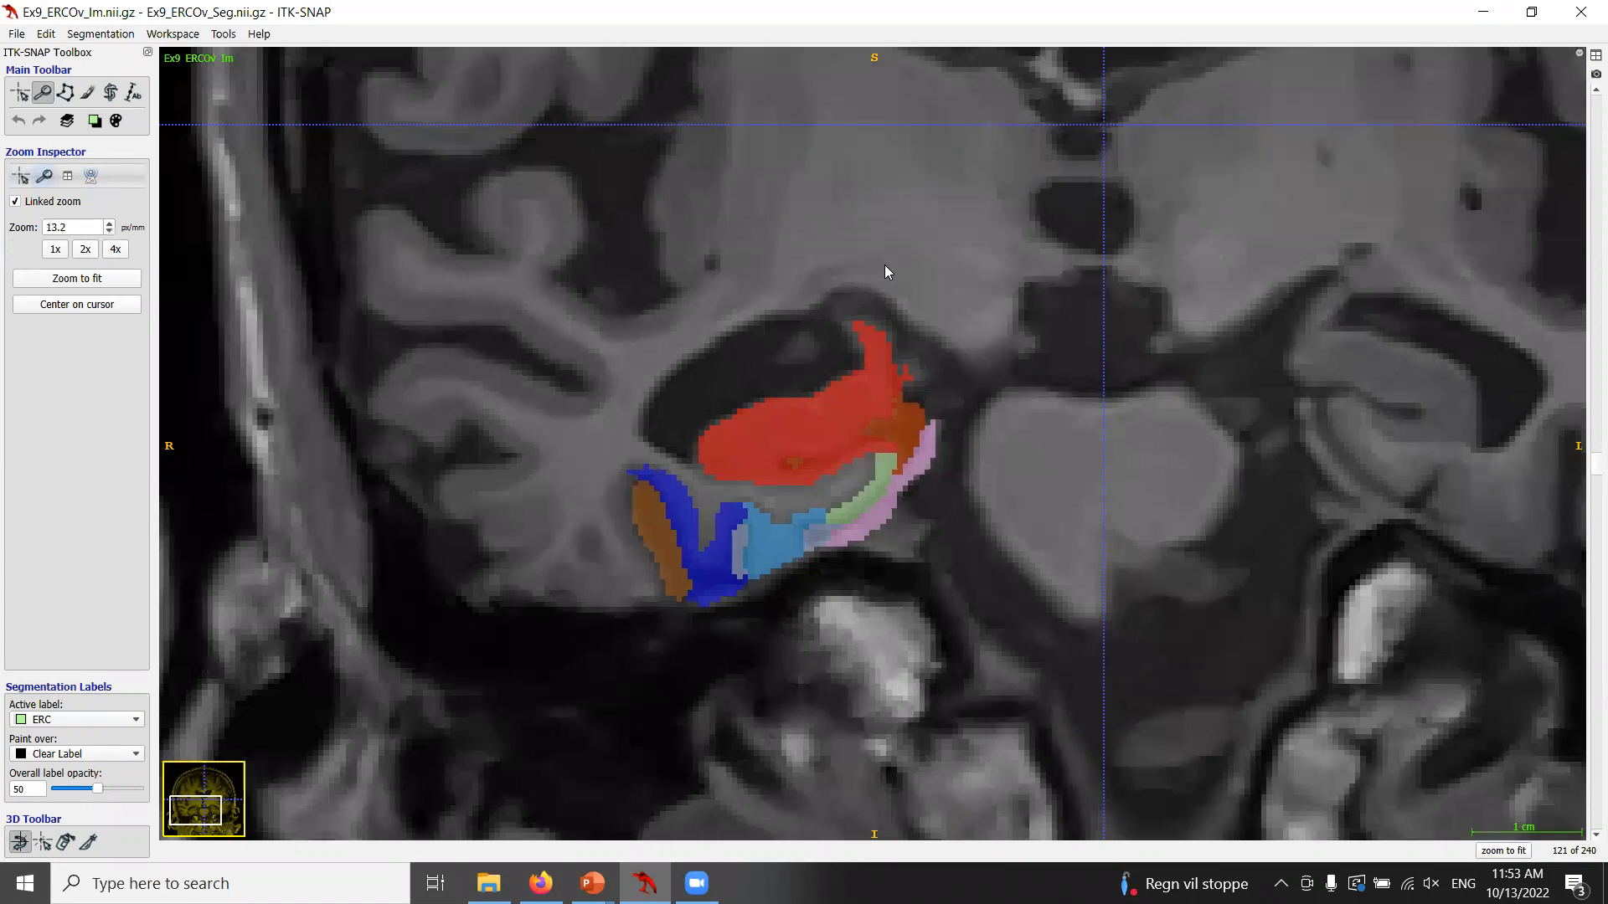
scroll(953, 429, "down", 4)
left_click_drag(1057, 424, 1047, 410)
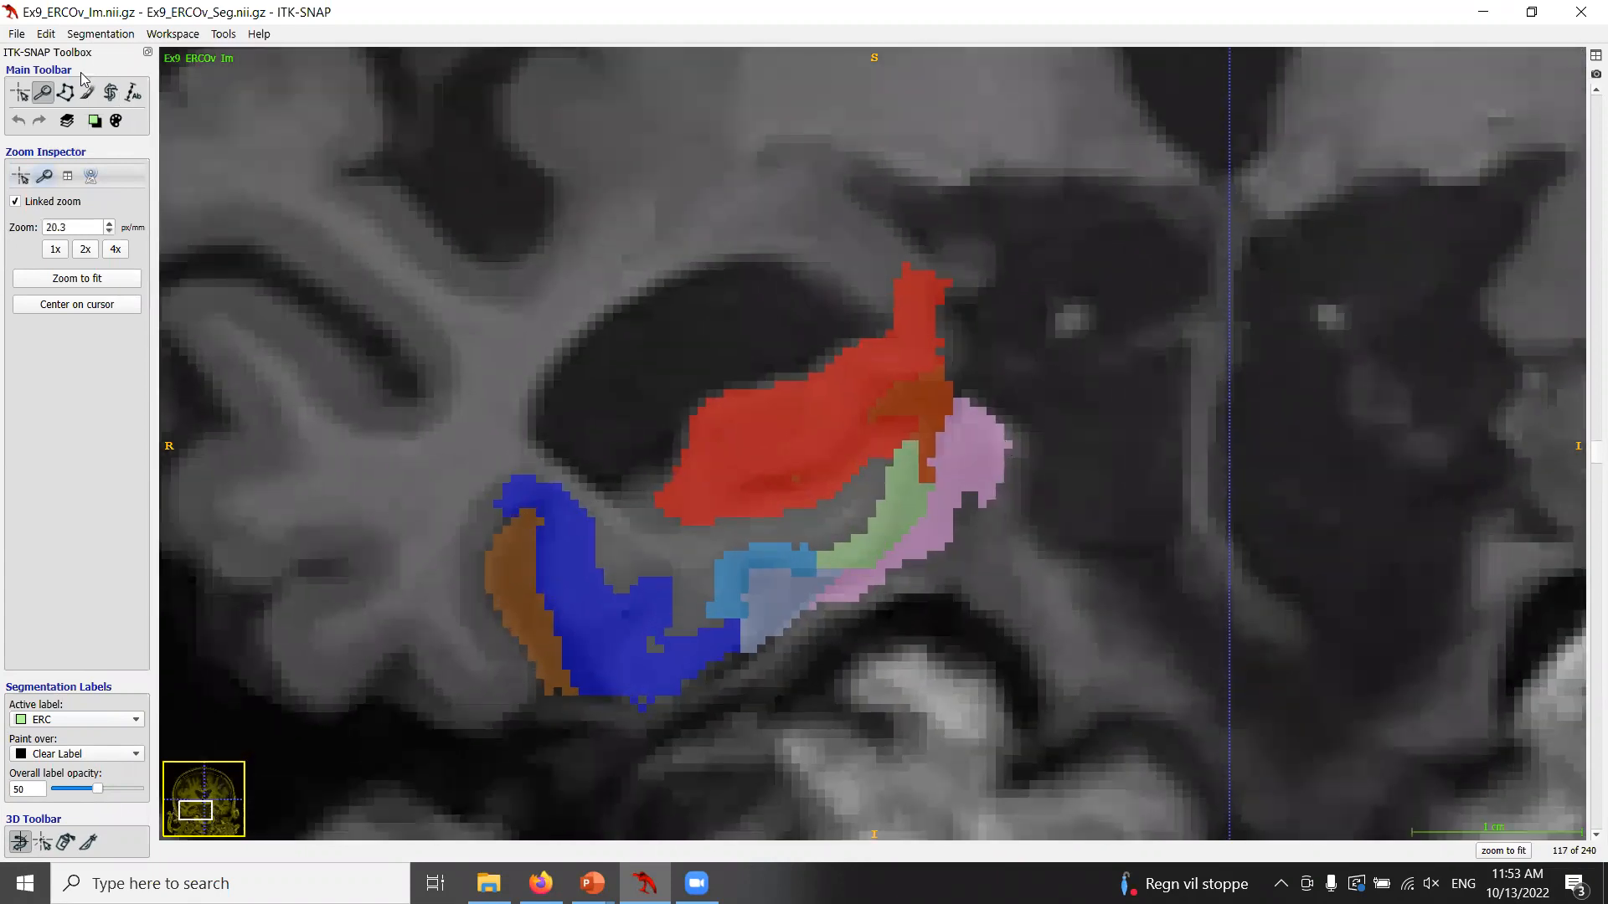
With the Polygon tool and segmentation hidden, trace a freehand outline along the ERC on coronal slice 117, then clear it.
left_click(65, 92)
key("s")
left_click(810, 547)
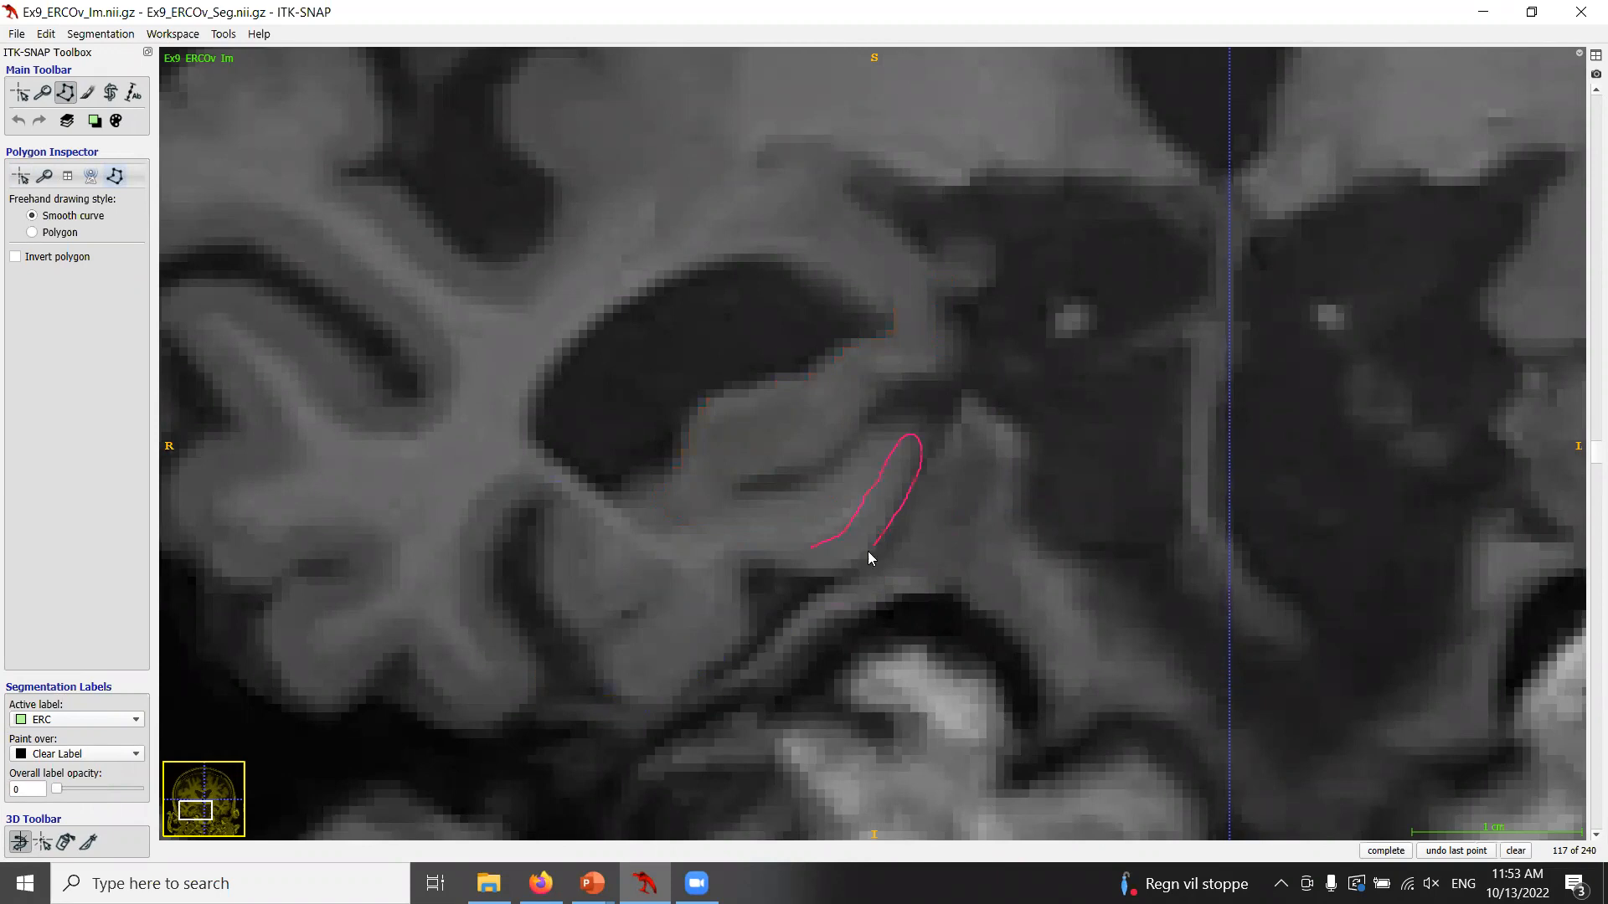
key("s")
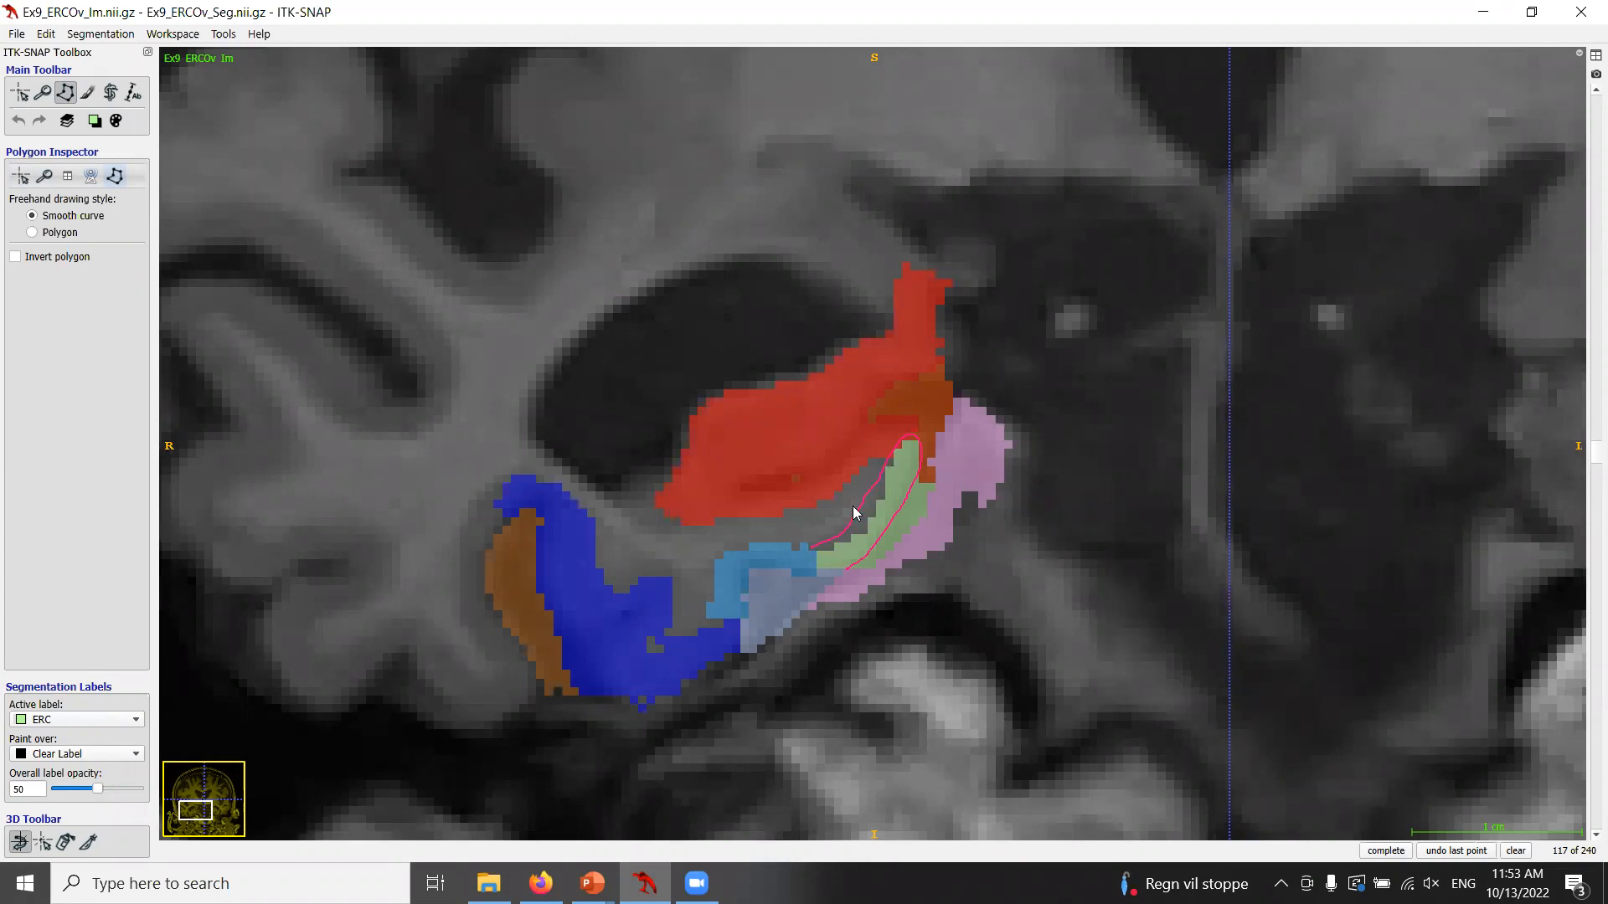
left_click(1515, 850)
Trace a freehand outline along the ERC on coronal slice 119 with the segmentation hidden, then clear it.
scroll(851, 569, "down", 1)
scroll(851, 568, "down", 1)
key("s")
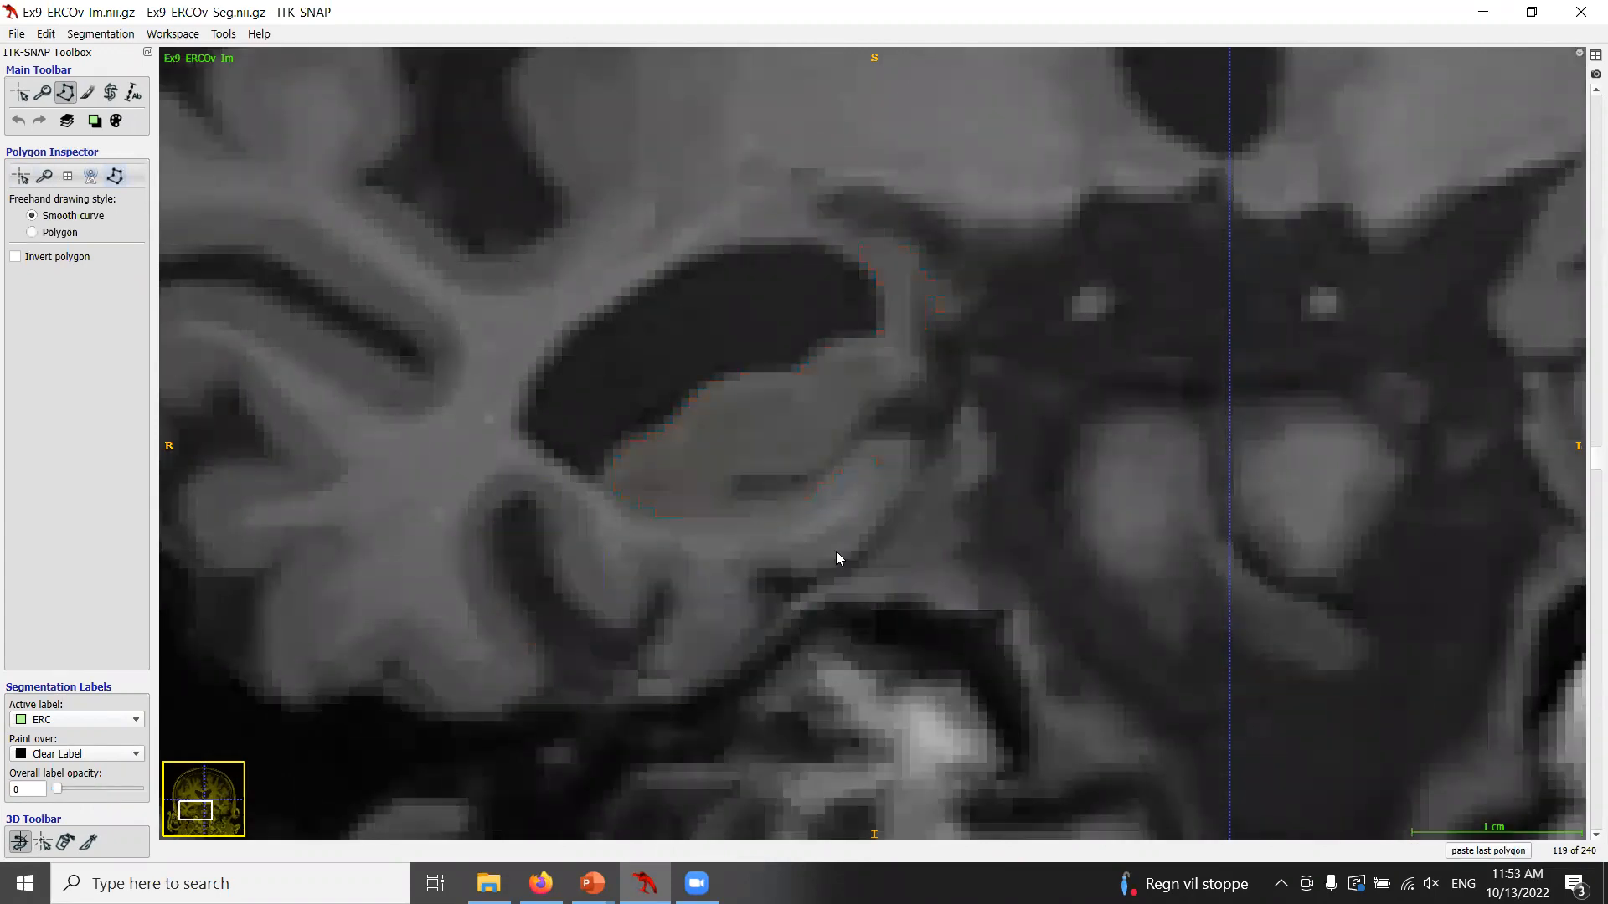
left_click_drag(803, 543, 847, 515)
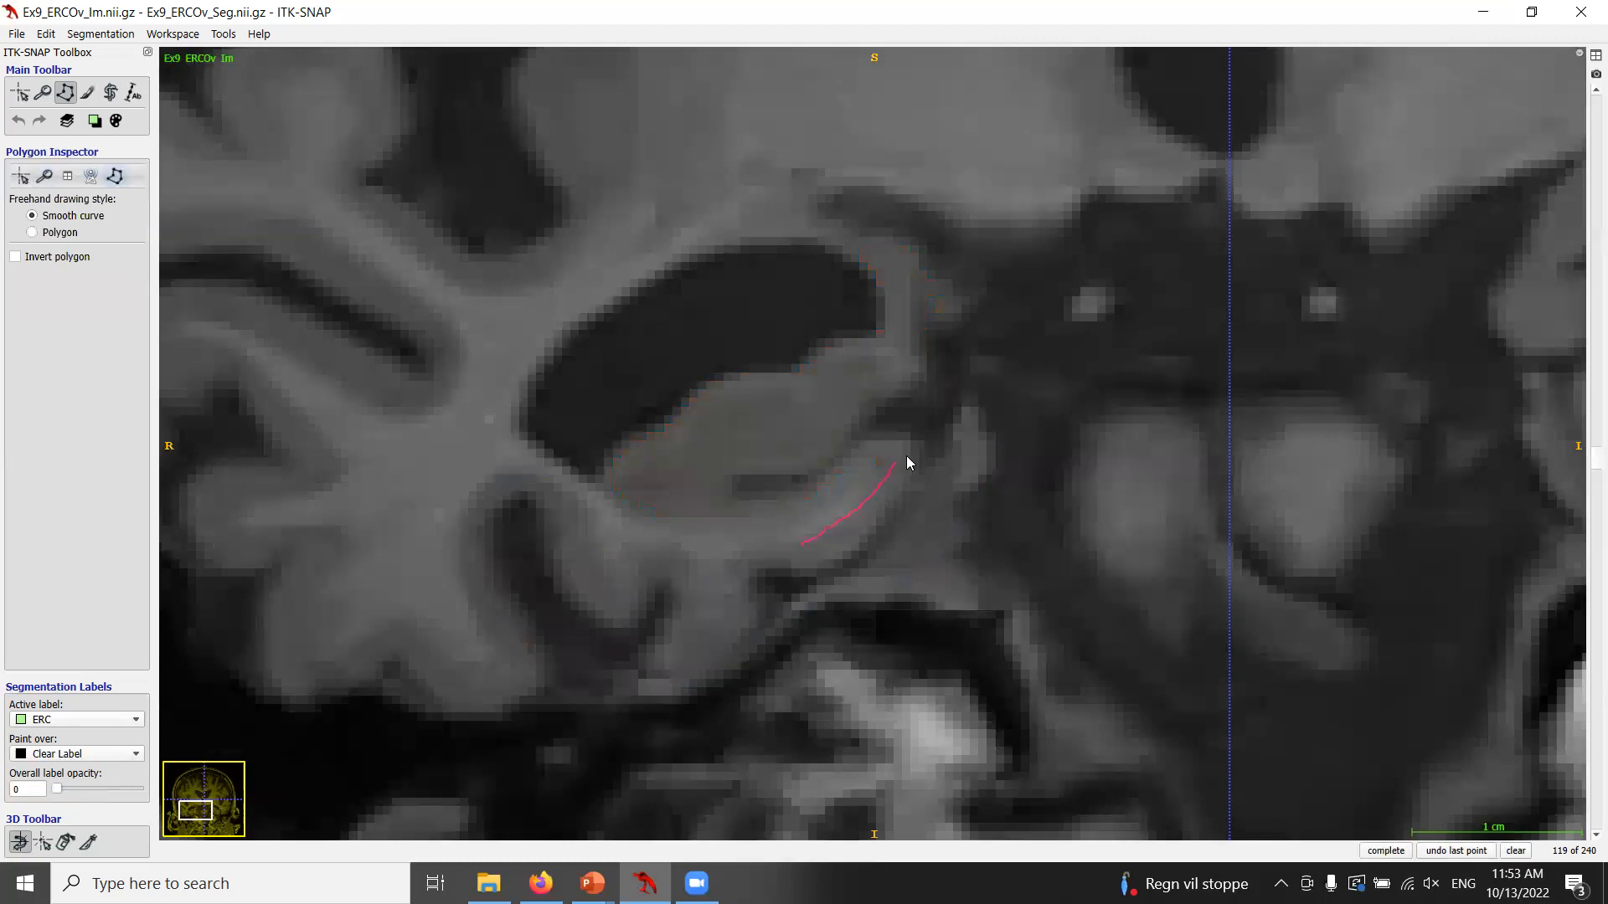
key("s")
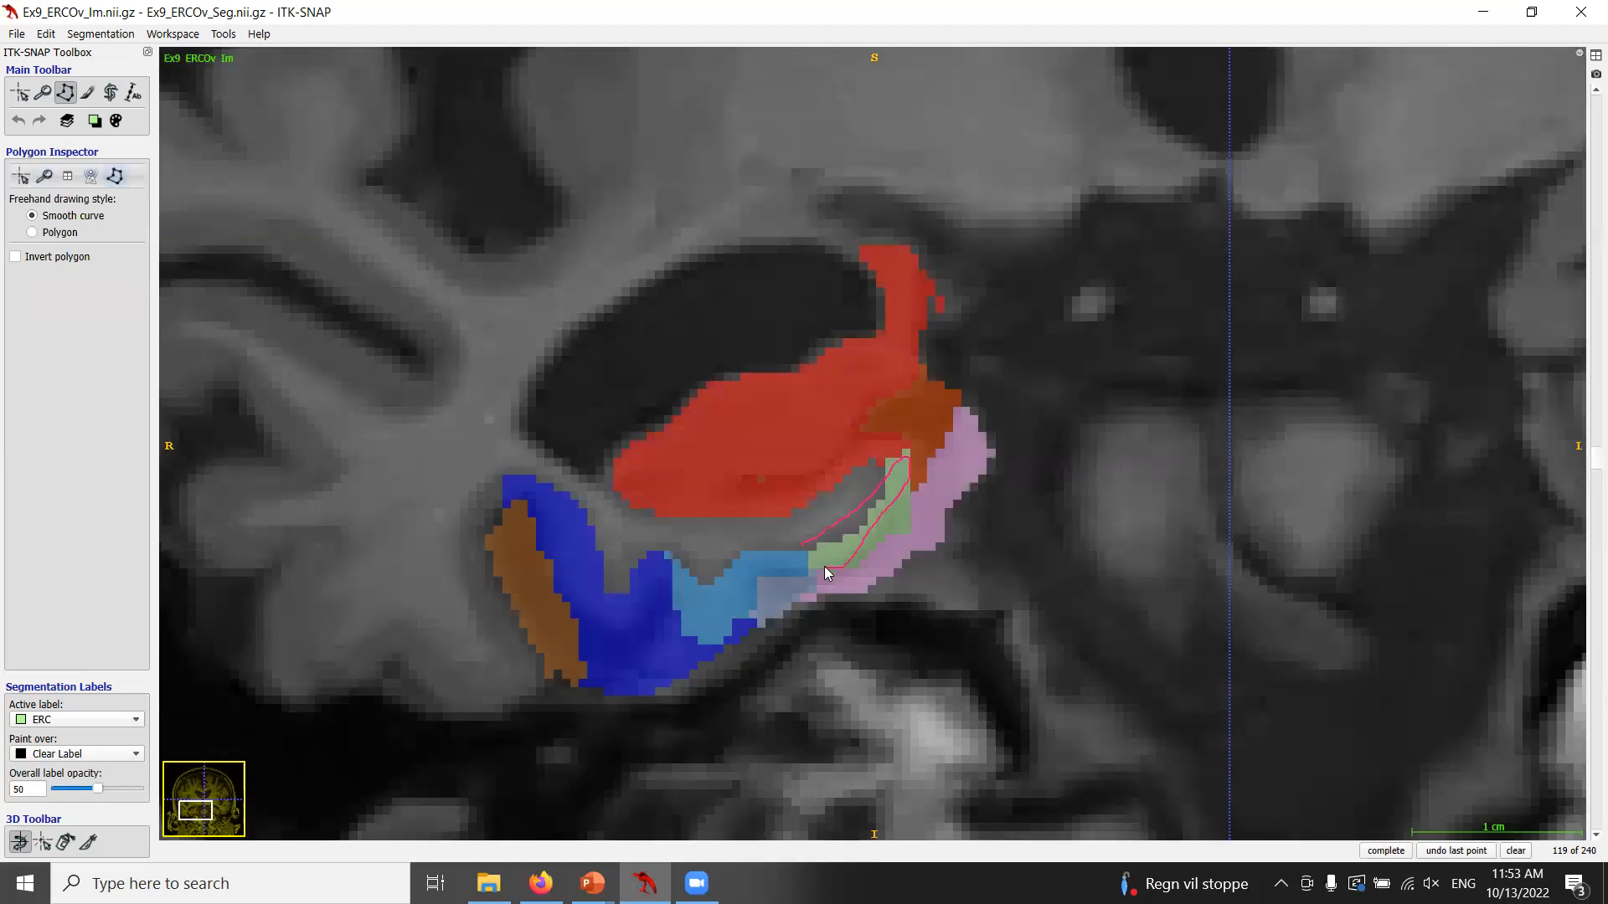
left_click(1515, 851)
Trace freehand outlines along the ERC on coronal slices 120 and 121, comparing with the labels and clearing each.
scroll(995, 580, "down", 1)
key("s")
key("s")
left_click_drag(799, 539, 829, 531)
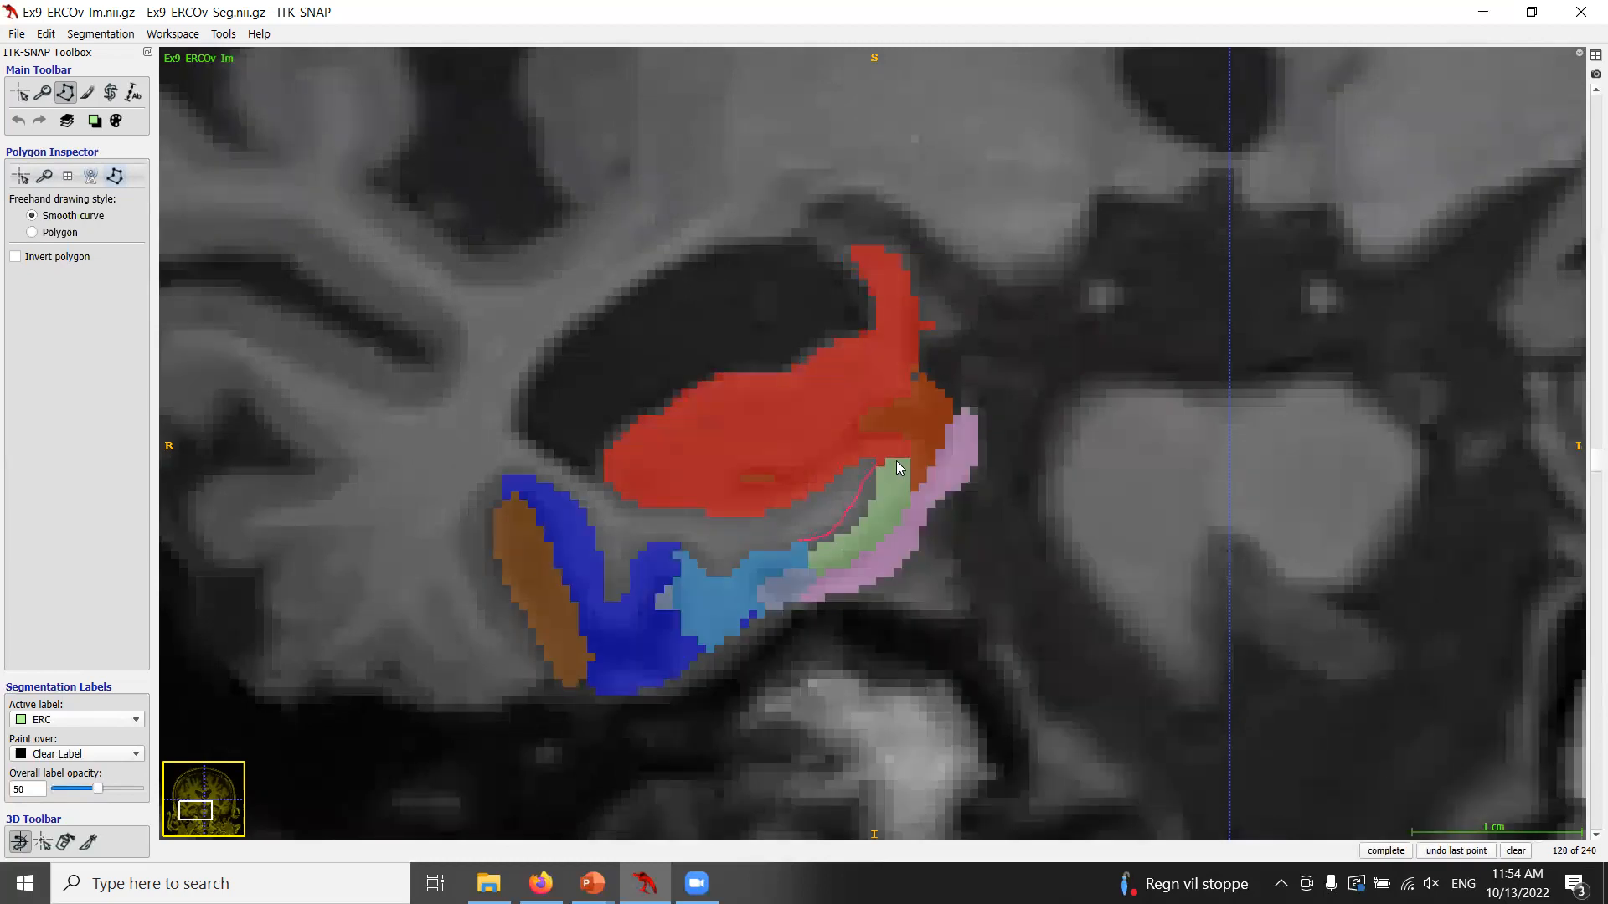
left_click_drag(897, 467, 901, 508)
key("s")
key("s")
left_click(1517, 850)
scroll(1013, 632, "down", 1)
key("s")
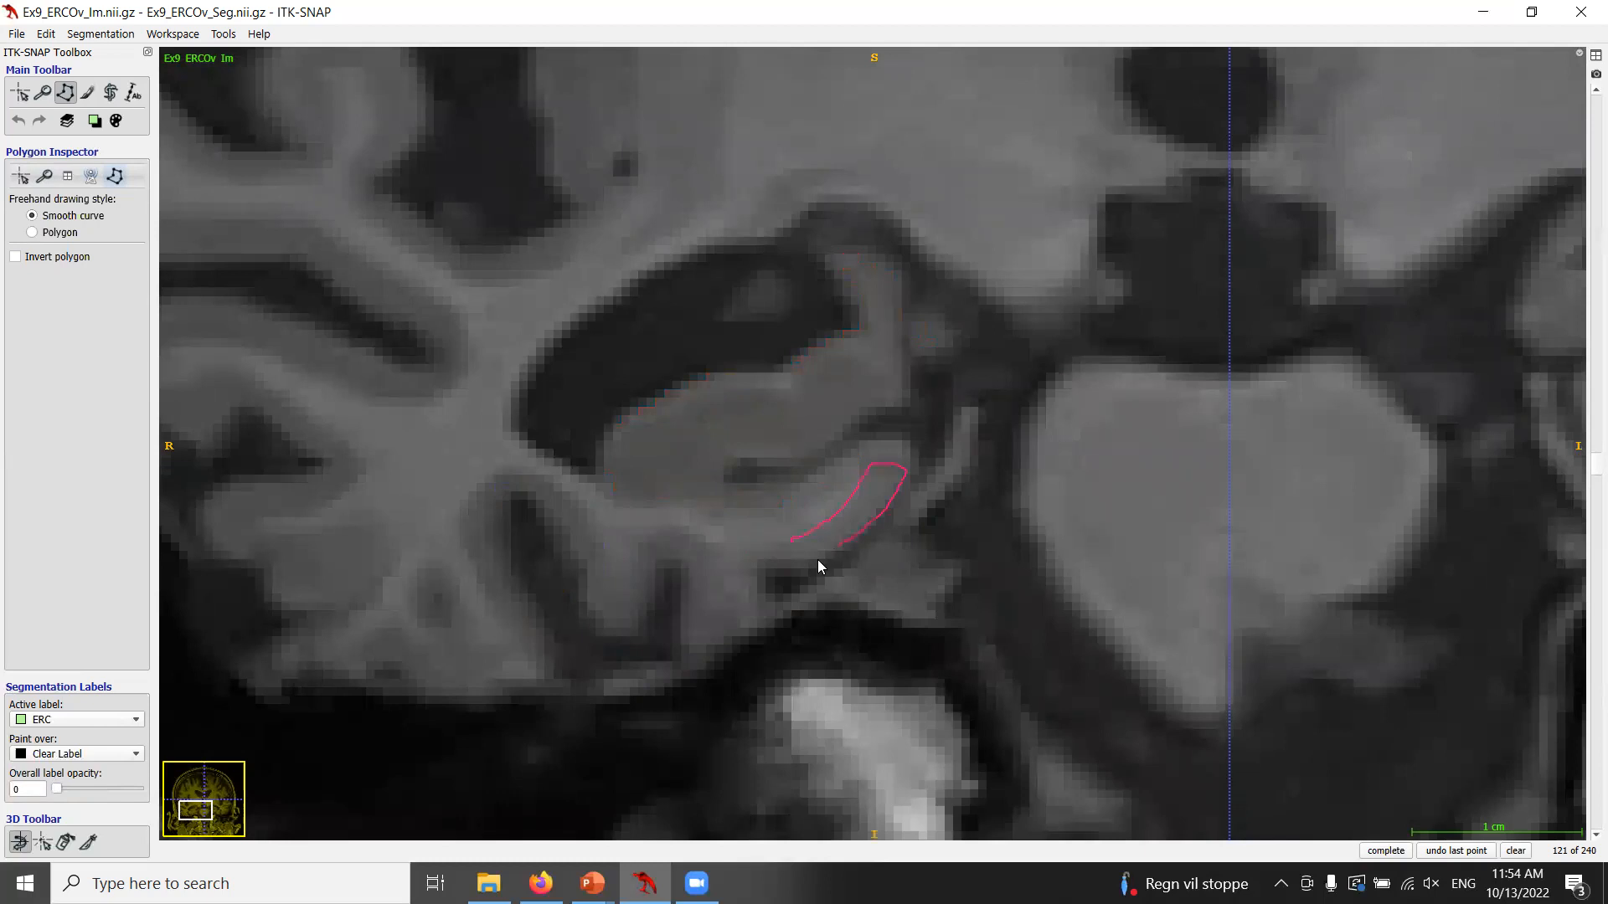
key("s")
left_click(1516, 853)
Trace a freehand outline along the ERC on coronal slice 124, compare it with the labels and clear it.
scroll(677, 489, "down", 1)
key("s")
key("s")
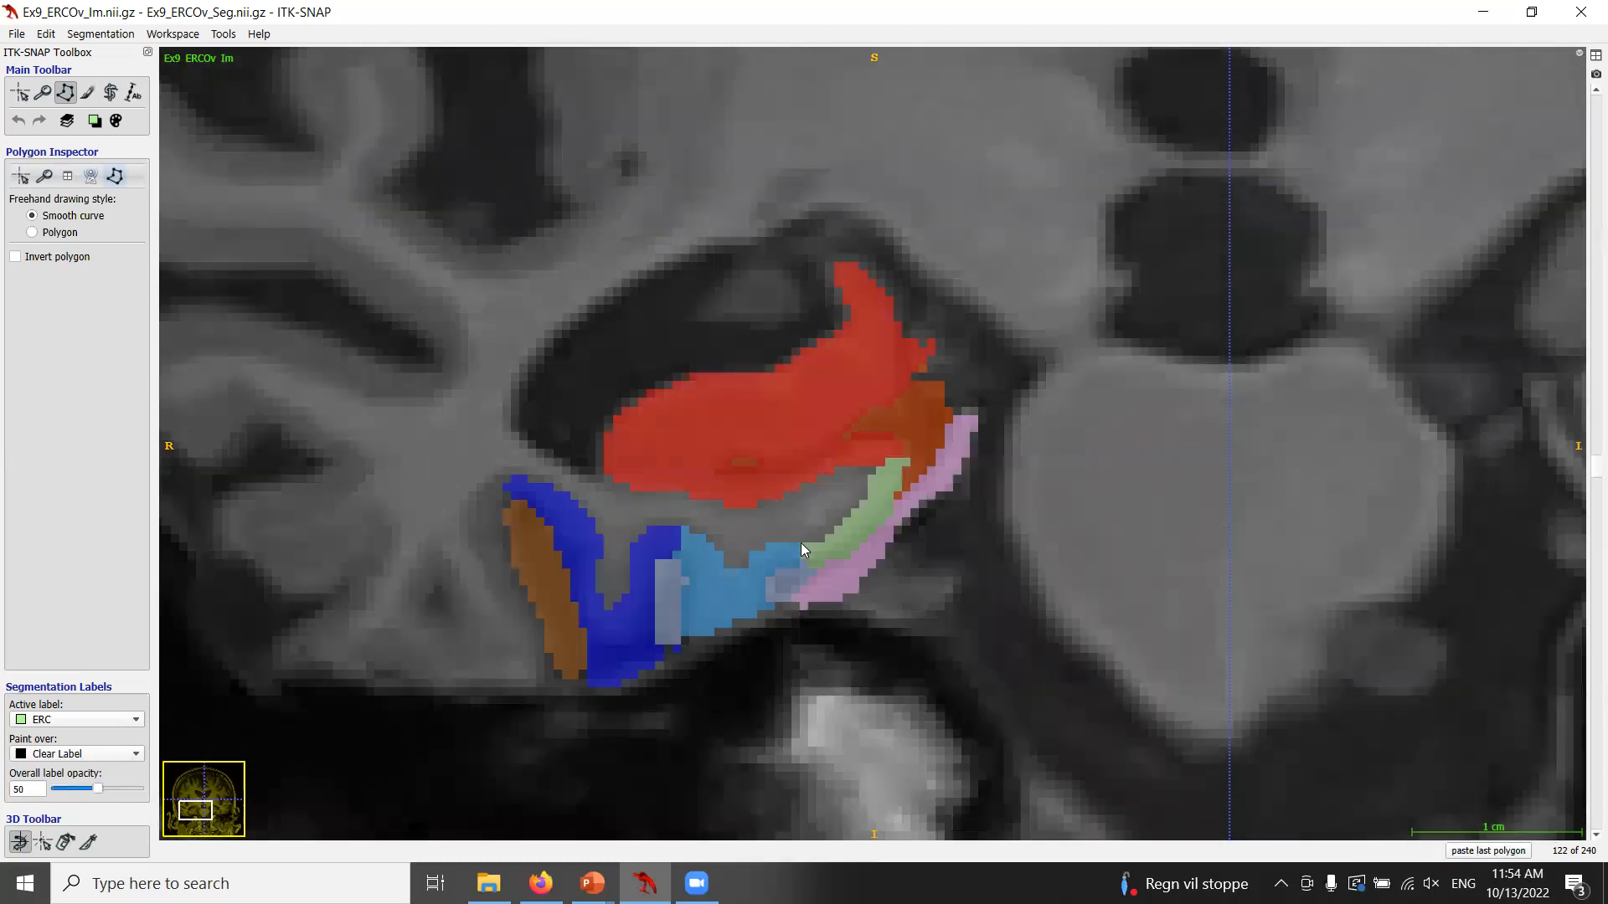
scroll(801, 543, "down", 1)
scroll(801, 542, "down", 1)
key("s")
key("s")
key("s")
left_click(798, 541)
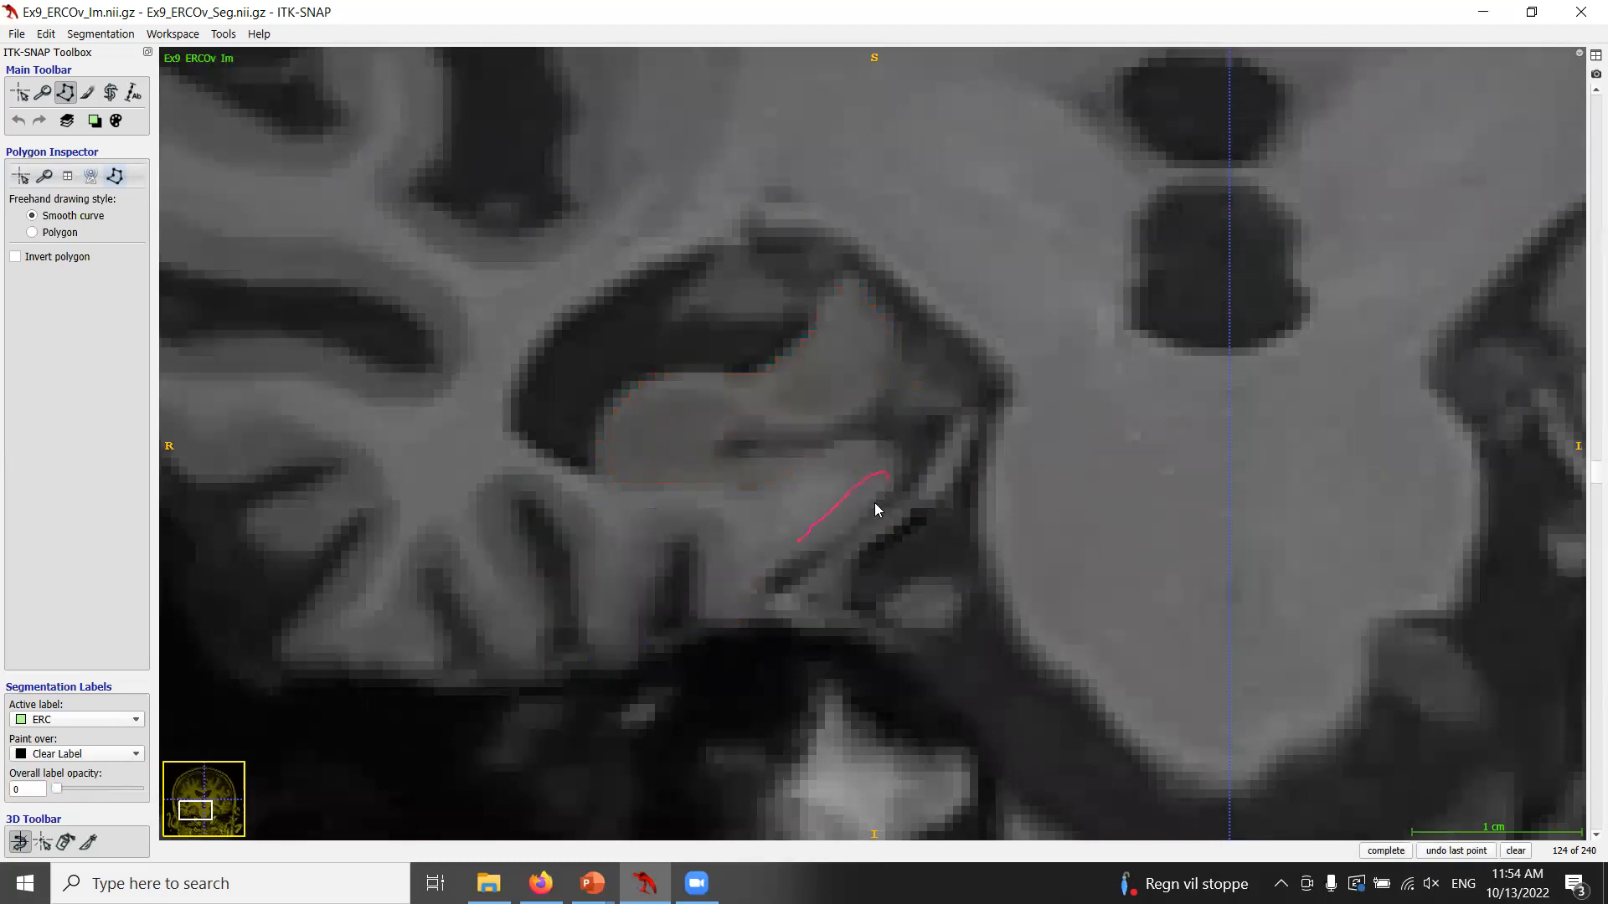
left_click_drag(837, 540, 824, 550)
key("s")
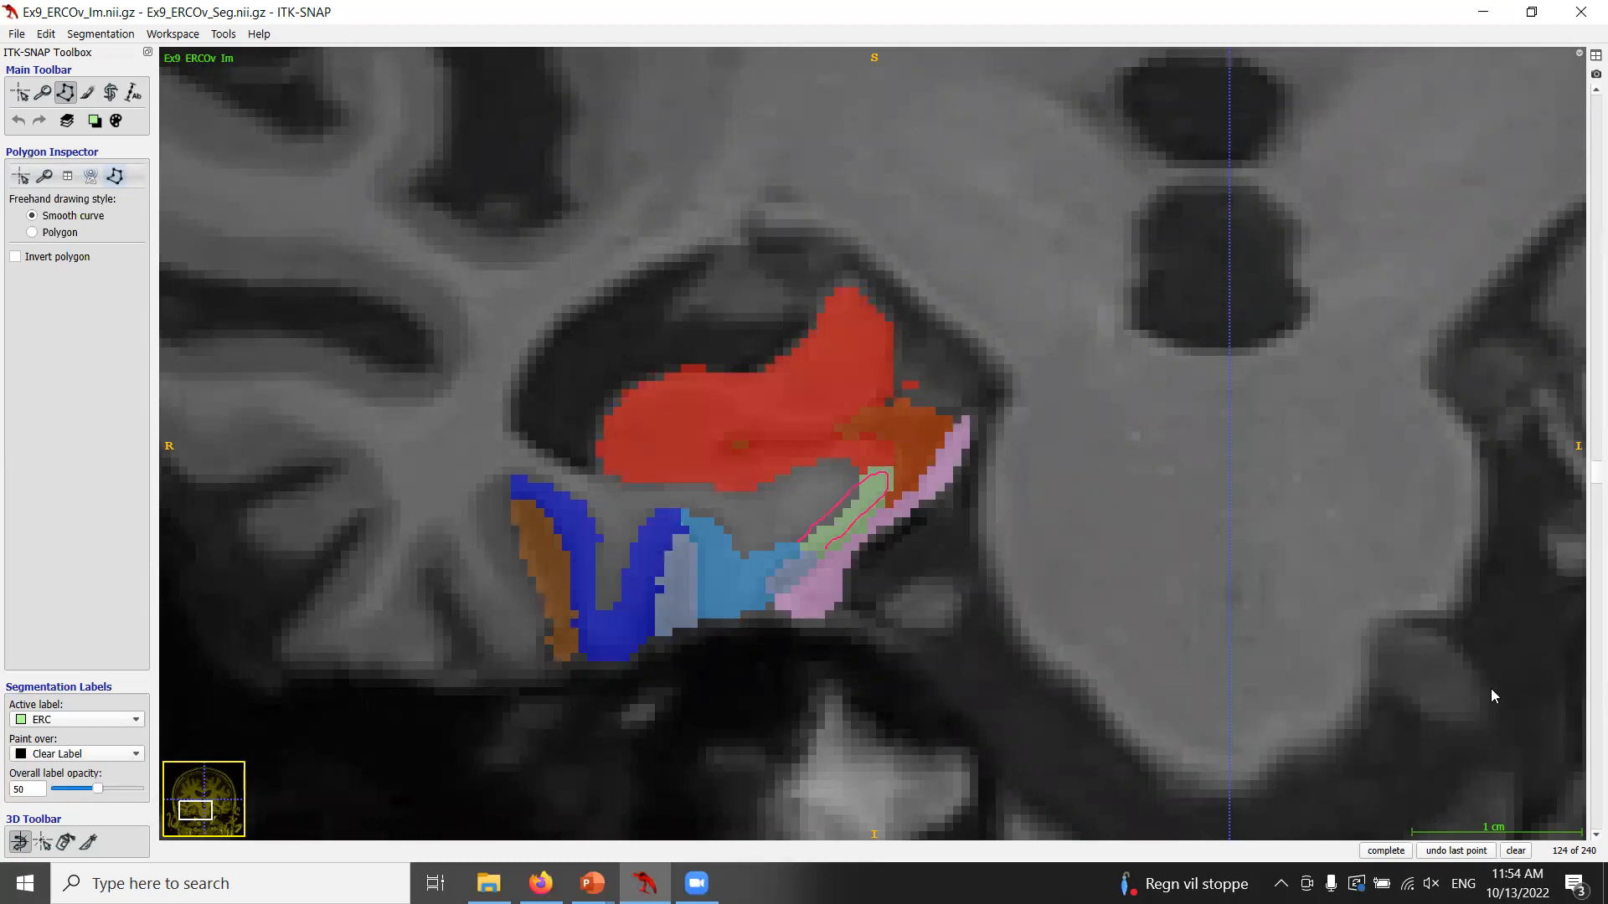
left_click(1517, 852)
Trace a freehand outline along the ERC on coronal slice 126, compare it with the labels and clear it.
scroll(935, 554, "down", 1)
scroll(935, 555, "down", 1)
key("s")
key("s")
scroll(917, 528, "down", 2)
key("s")
key("s")
scroll(917, 525, "up", 2)
key("s")
key("s")
key("s")
key("s")
key("s")
left_click_drag(813, 550, 860, 519)
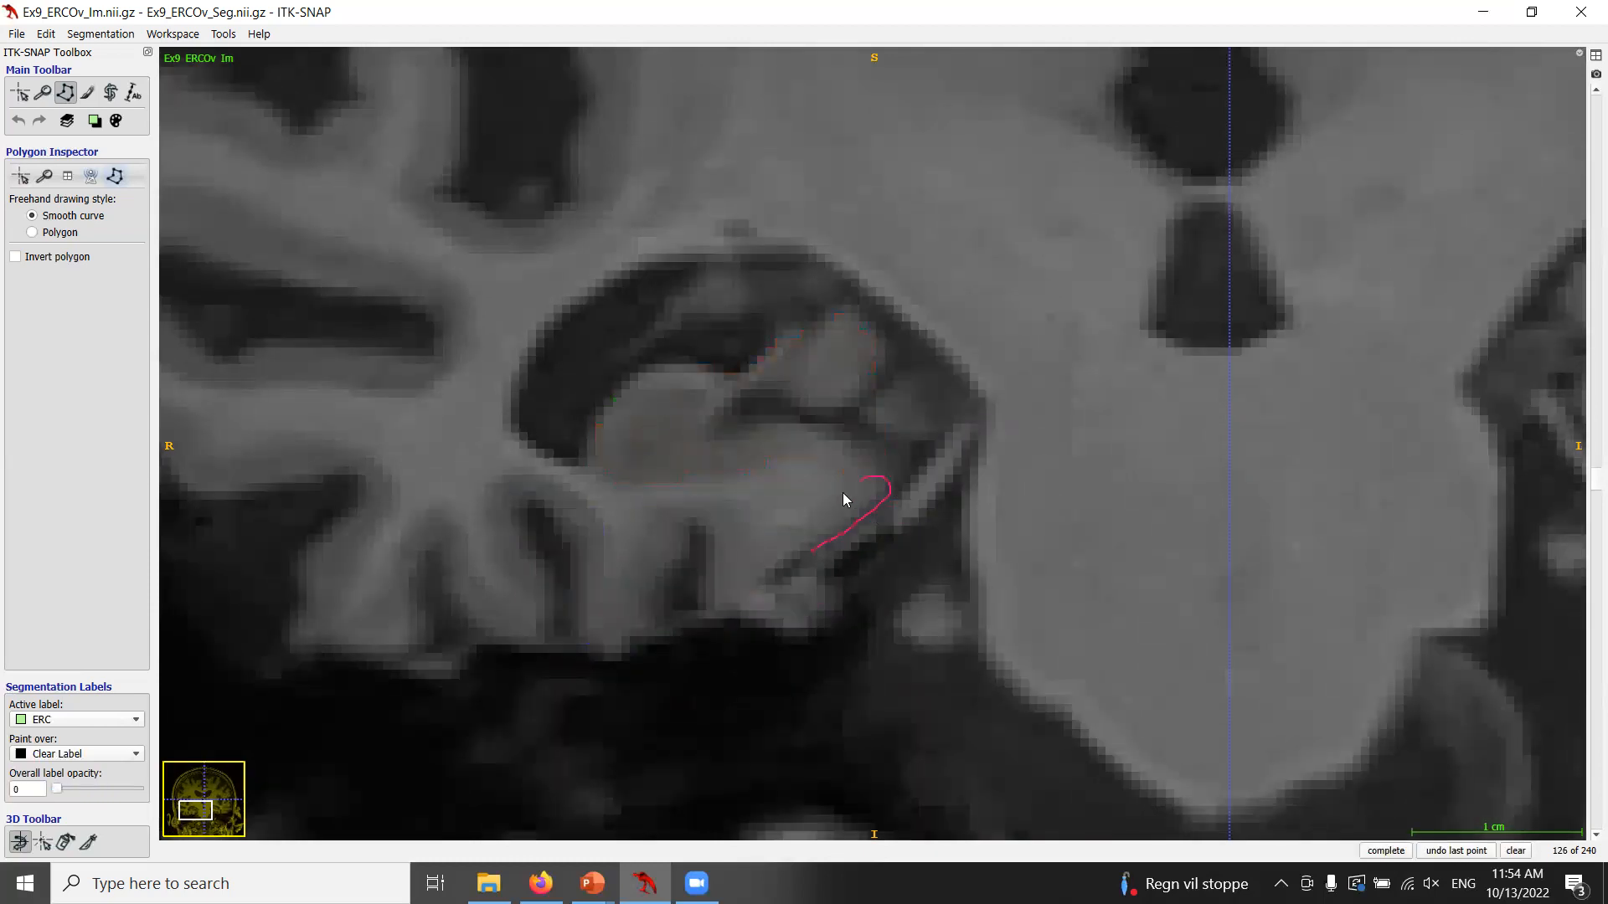
key("s")
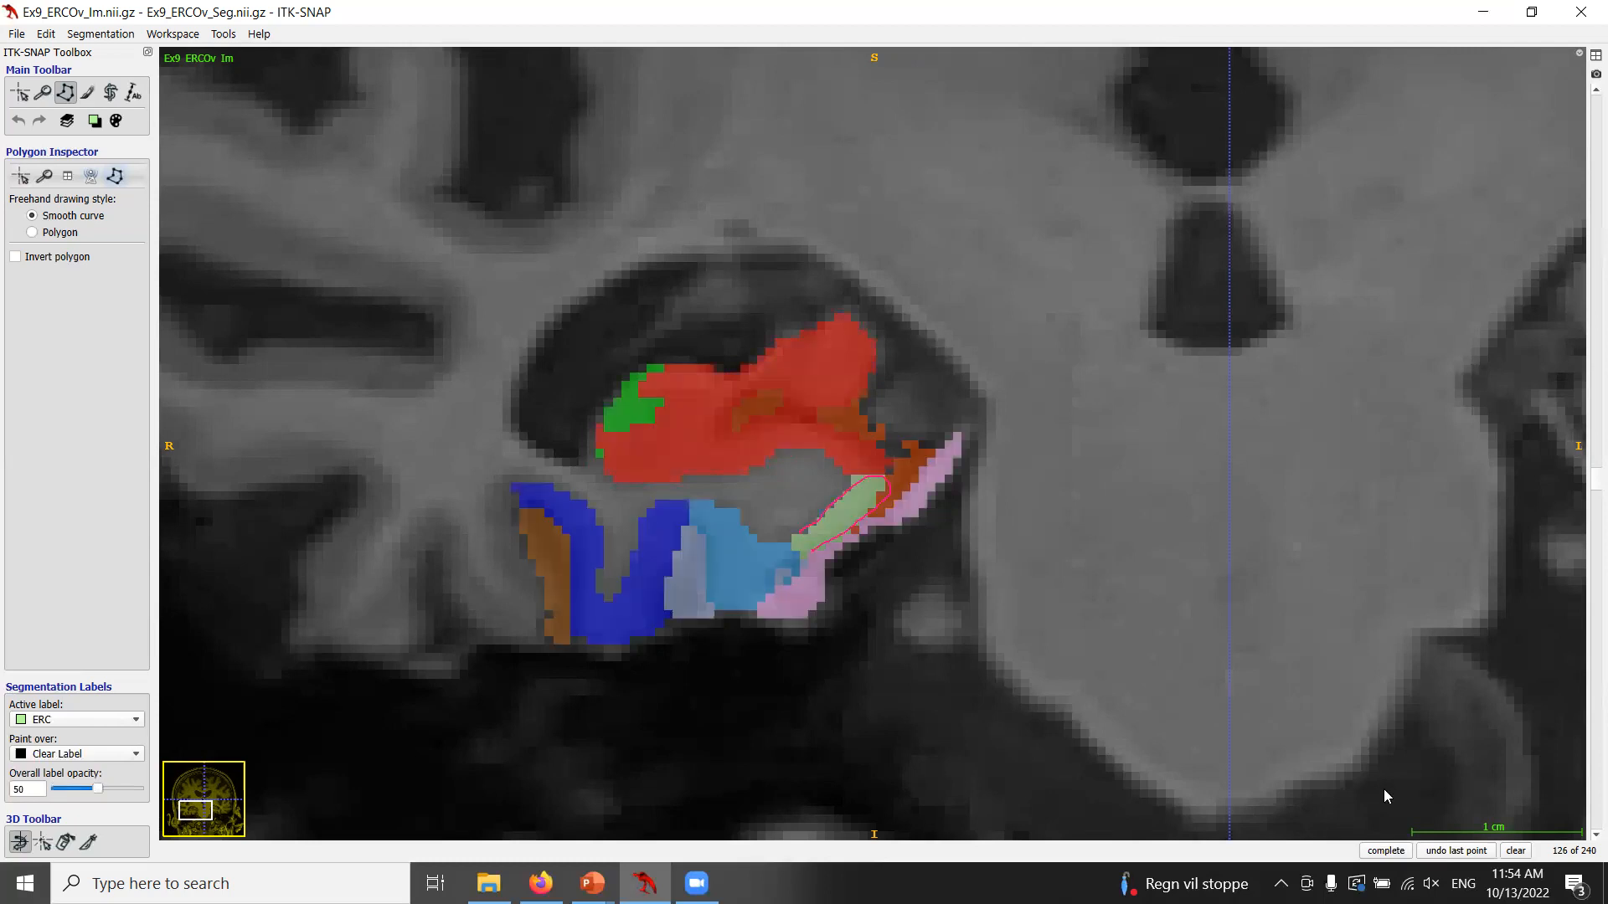
left_click(1516, 851)
Trace a freehand outline along the ERC on coronal slice 116, compare it with the labels and clear it.
scroll(1097, 536, "down", 2)
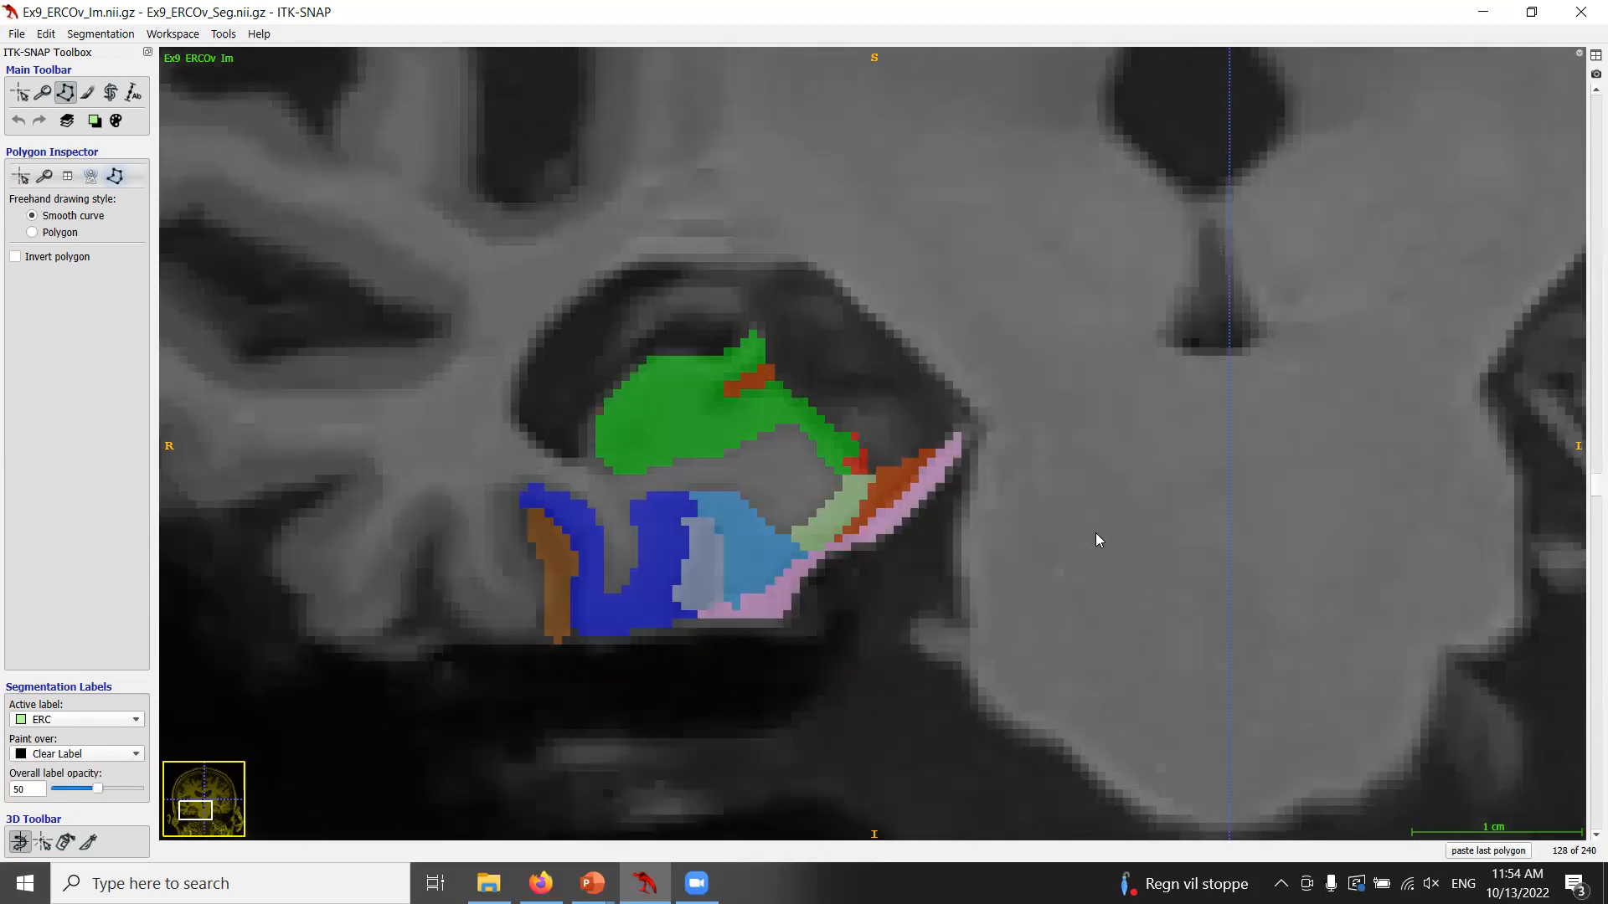
scroll(1096, 532, "up", 9)
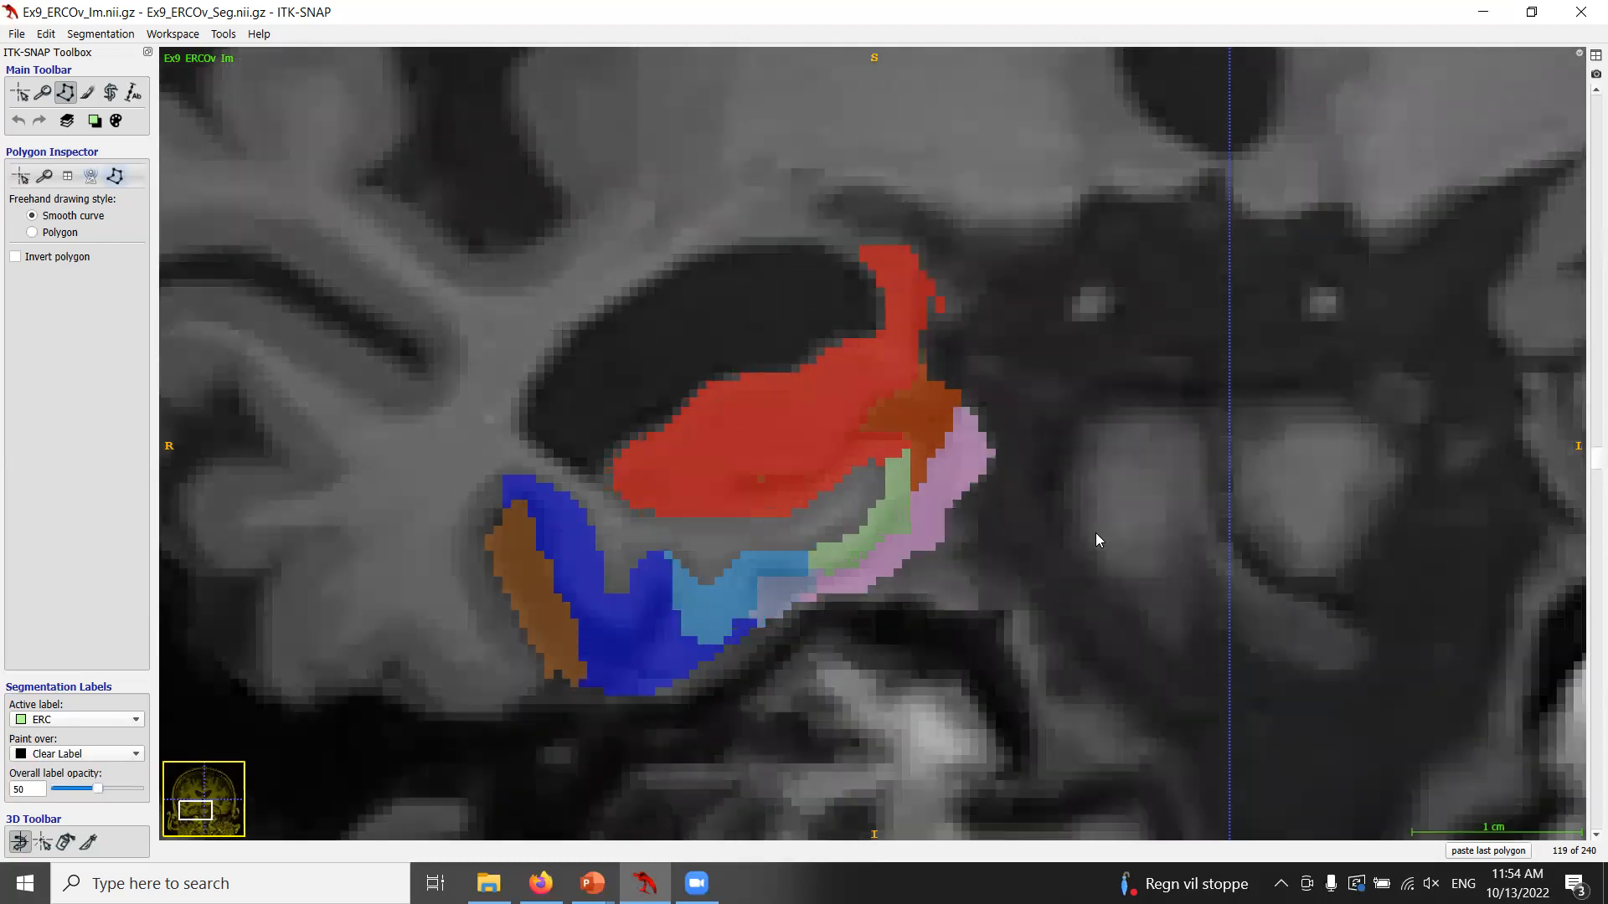
scroll(1095, 533, "up", 3)
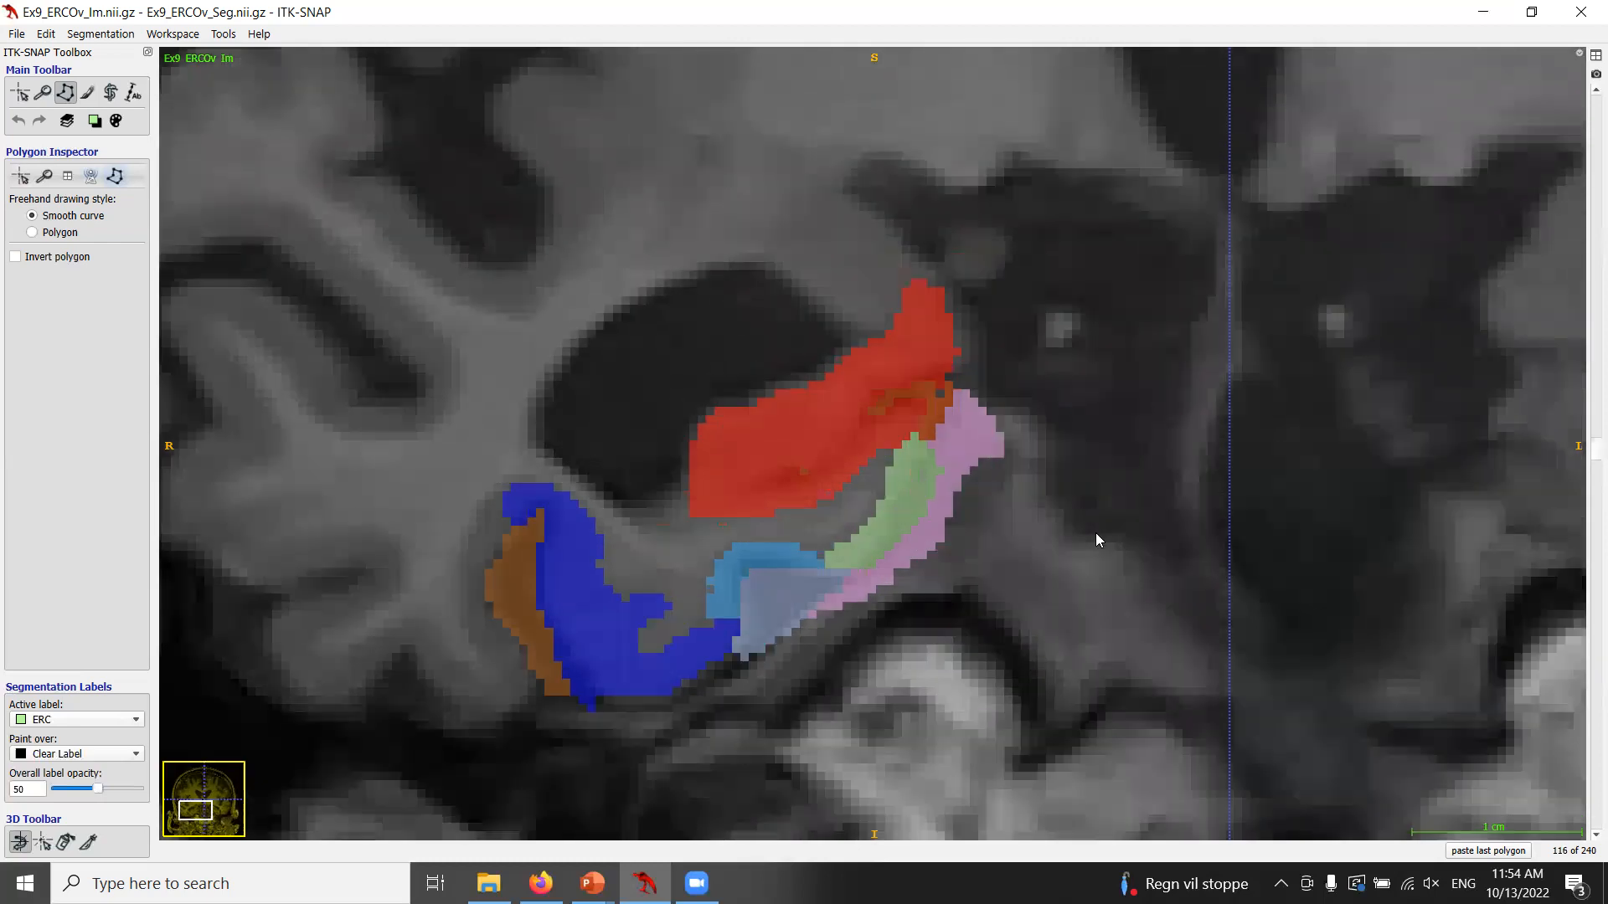
key("s")
left_click(829, 546)
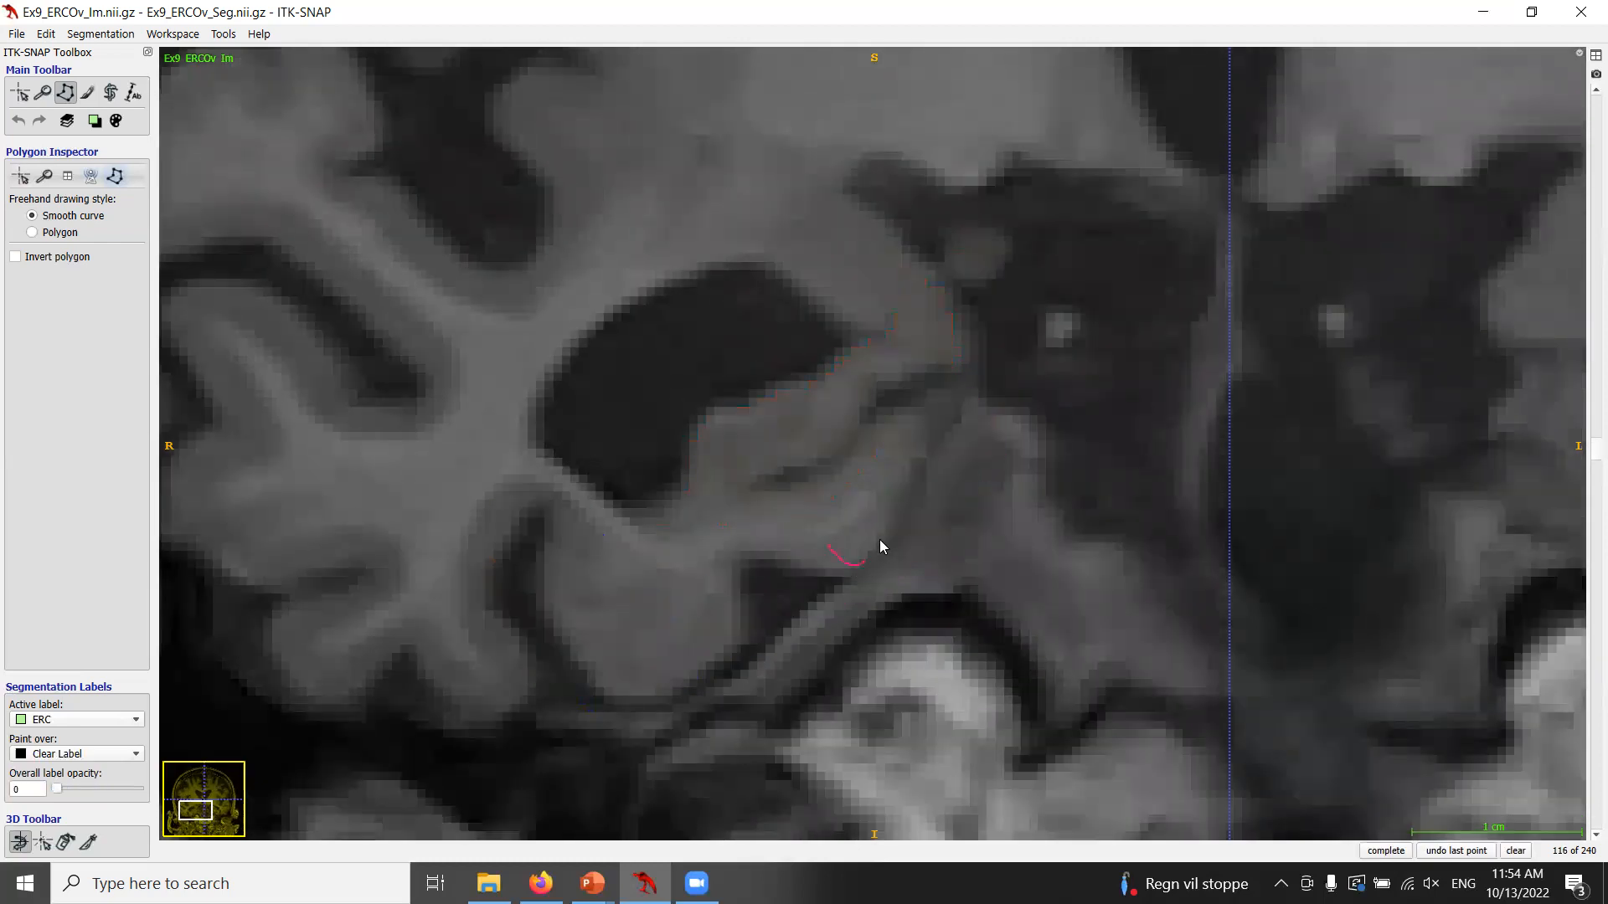
left_click_drag(925, 459, 927, 446)
key("s")
key("s")
Step through the coronal slices around the ERC, toggling the segmentation overlay to inspect the label extent.
key("s")
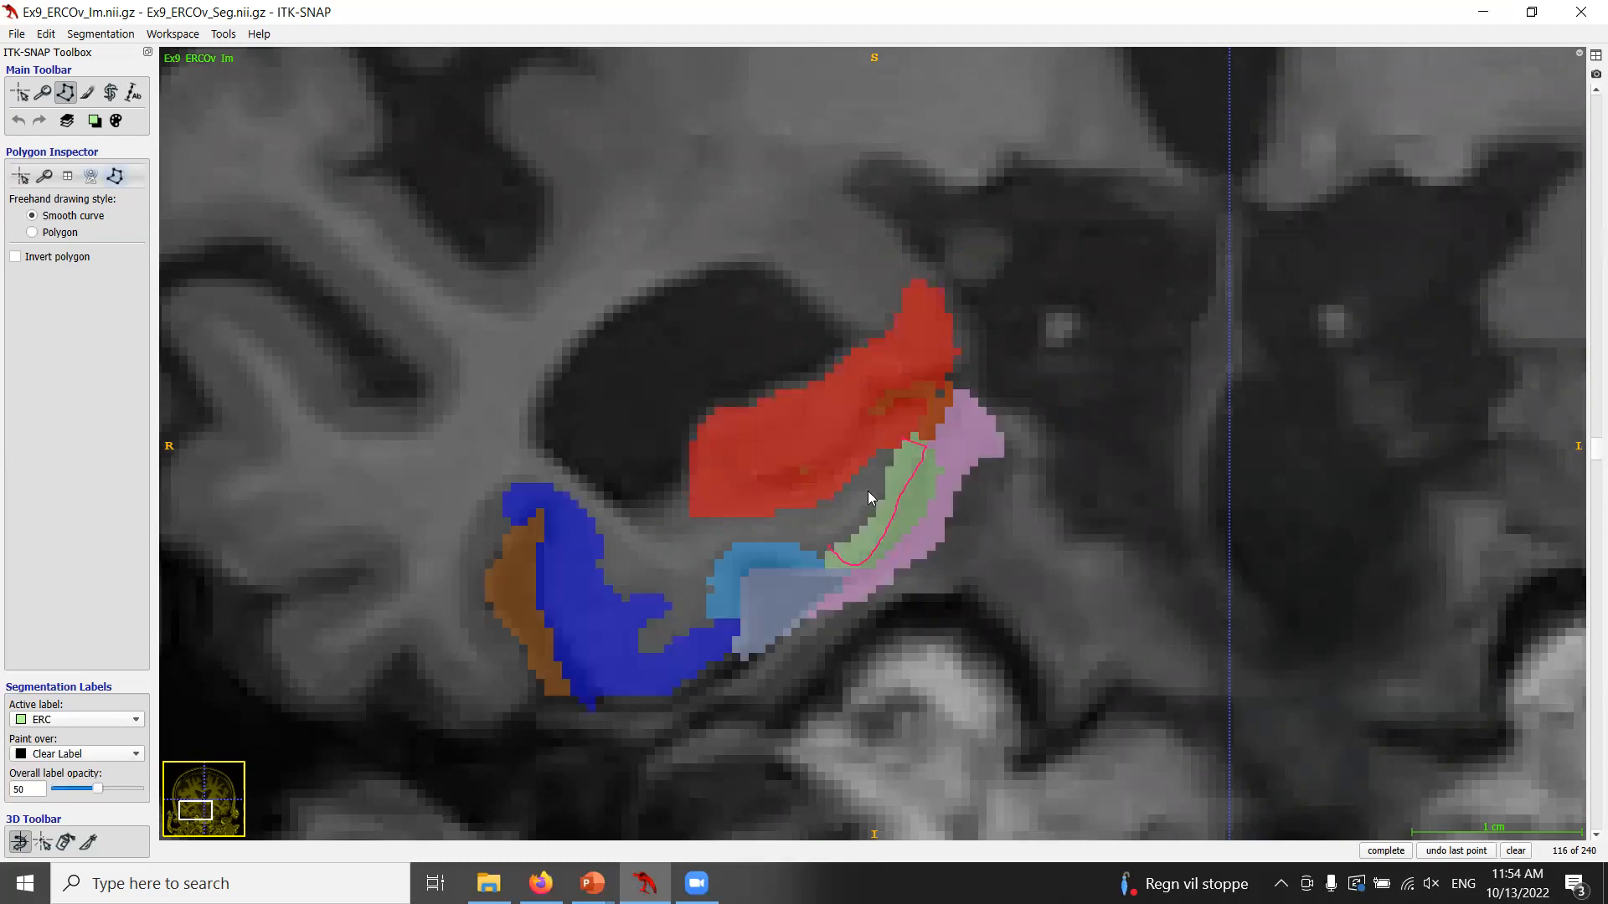
left_click(824, 544)
left_click(1516, 851)
key("s")
key("s")
key("Down")
key("Down")
key("s")
key("s")
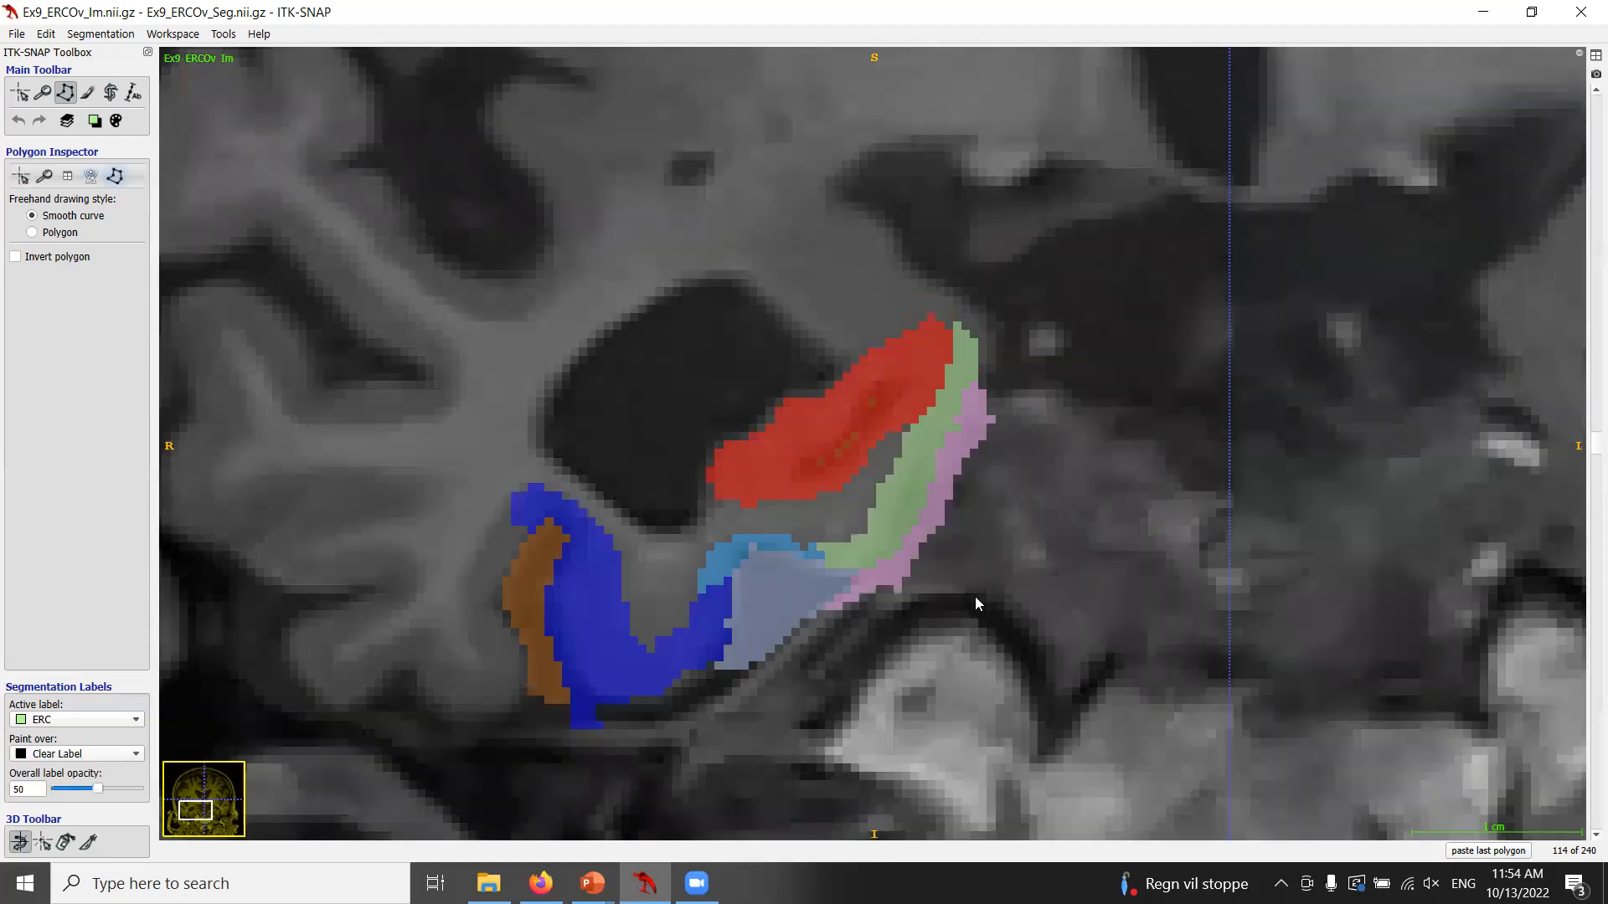
key("Down")
key("s")
key("s")
key("Down")
key("s")
key("s")
key("Down")
key("s")
key("s")
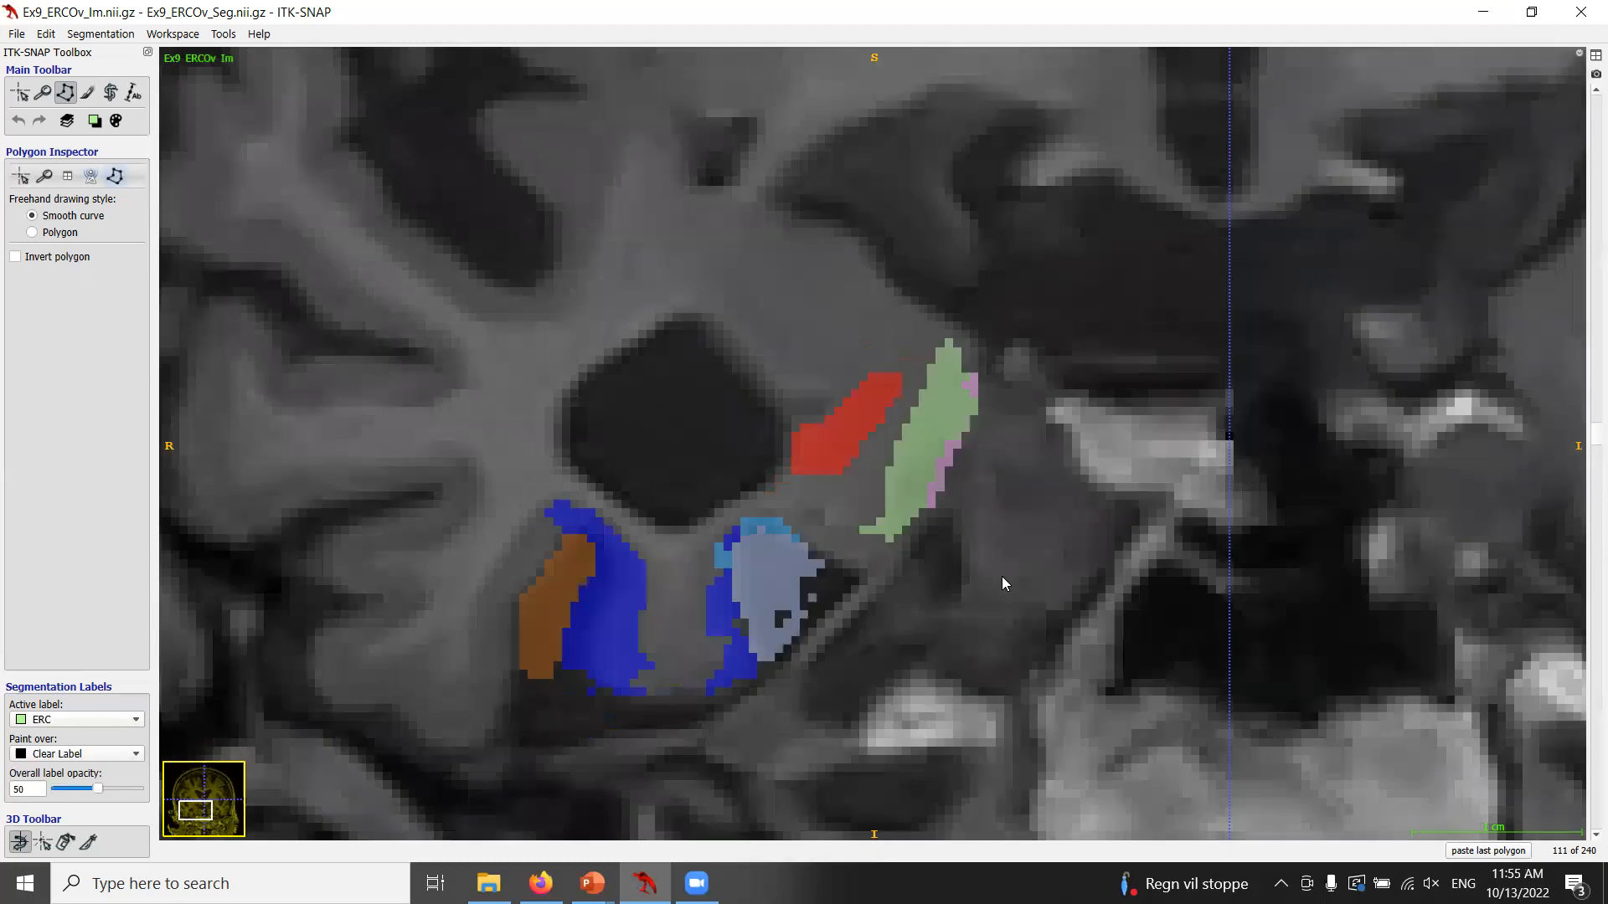
key("Up")
key("Up")
key("Up")
key("Up")
key("Up")
key("Up")
key("Up")
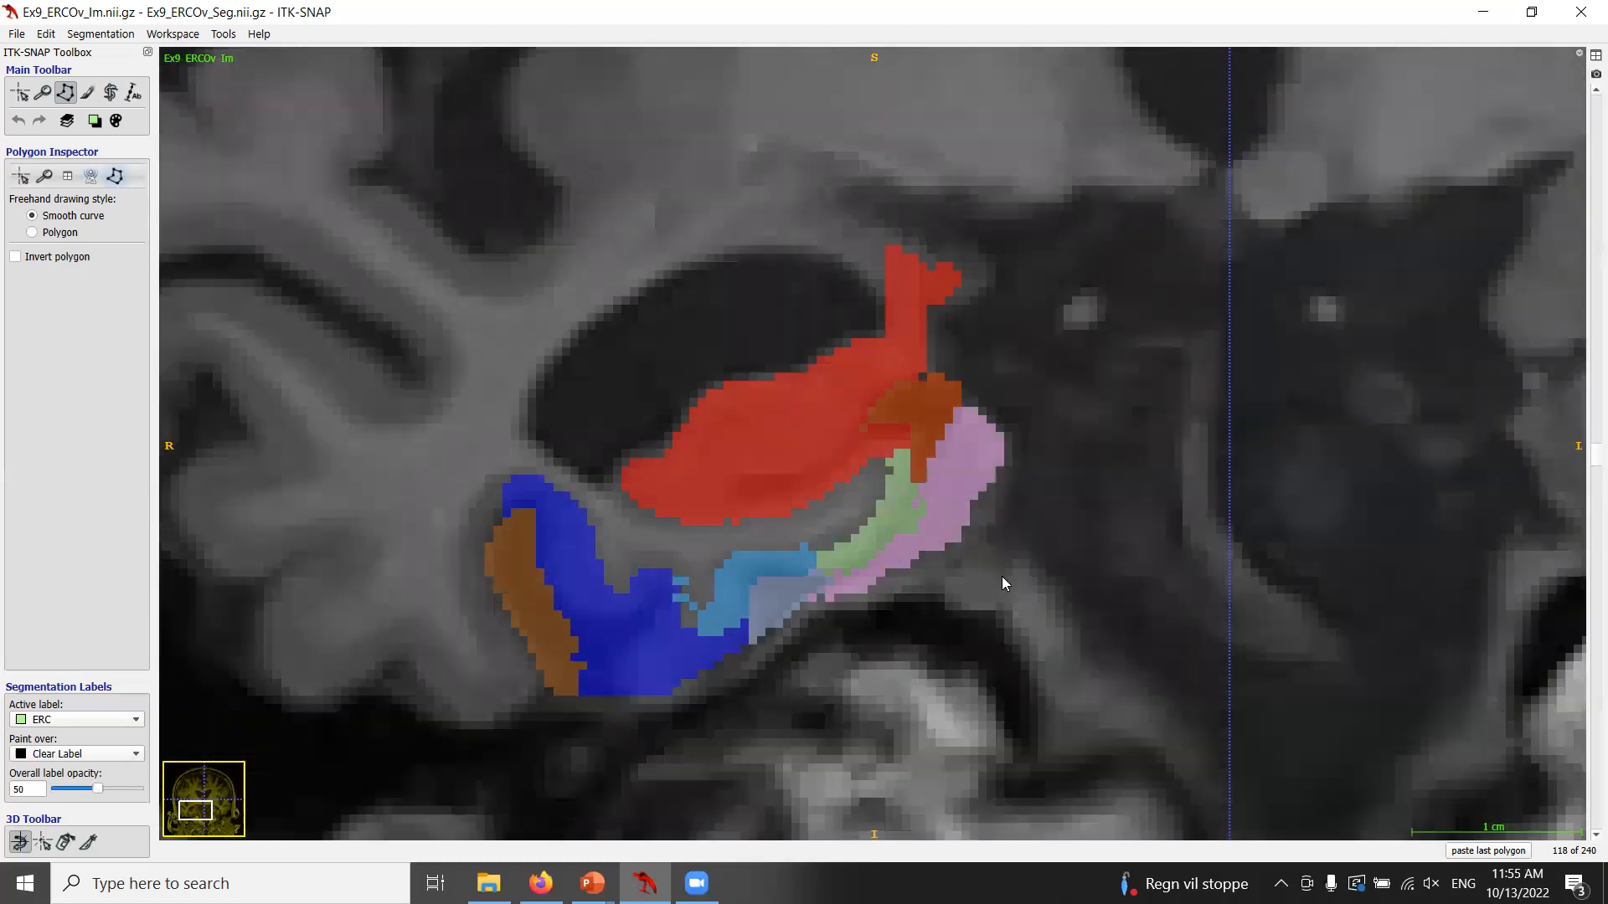
key("Up")
key("s")
key("s")
key("s")
key("s")
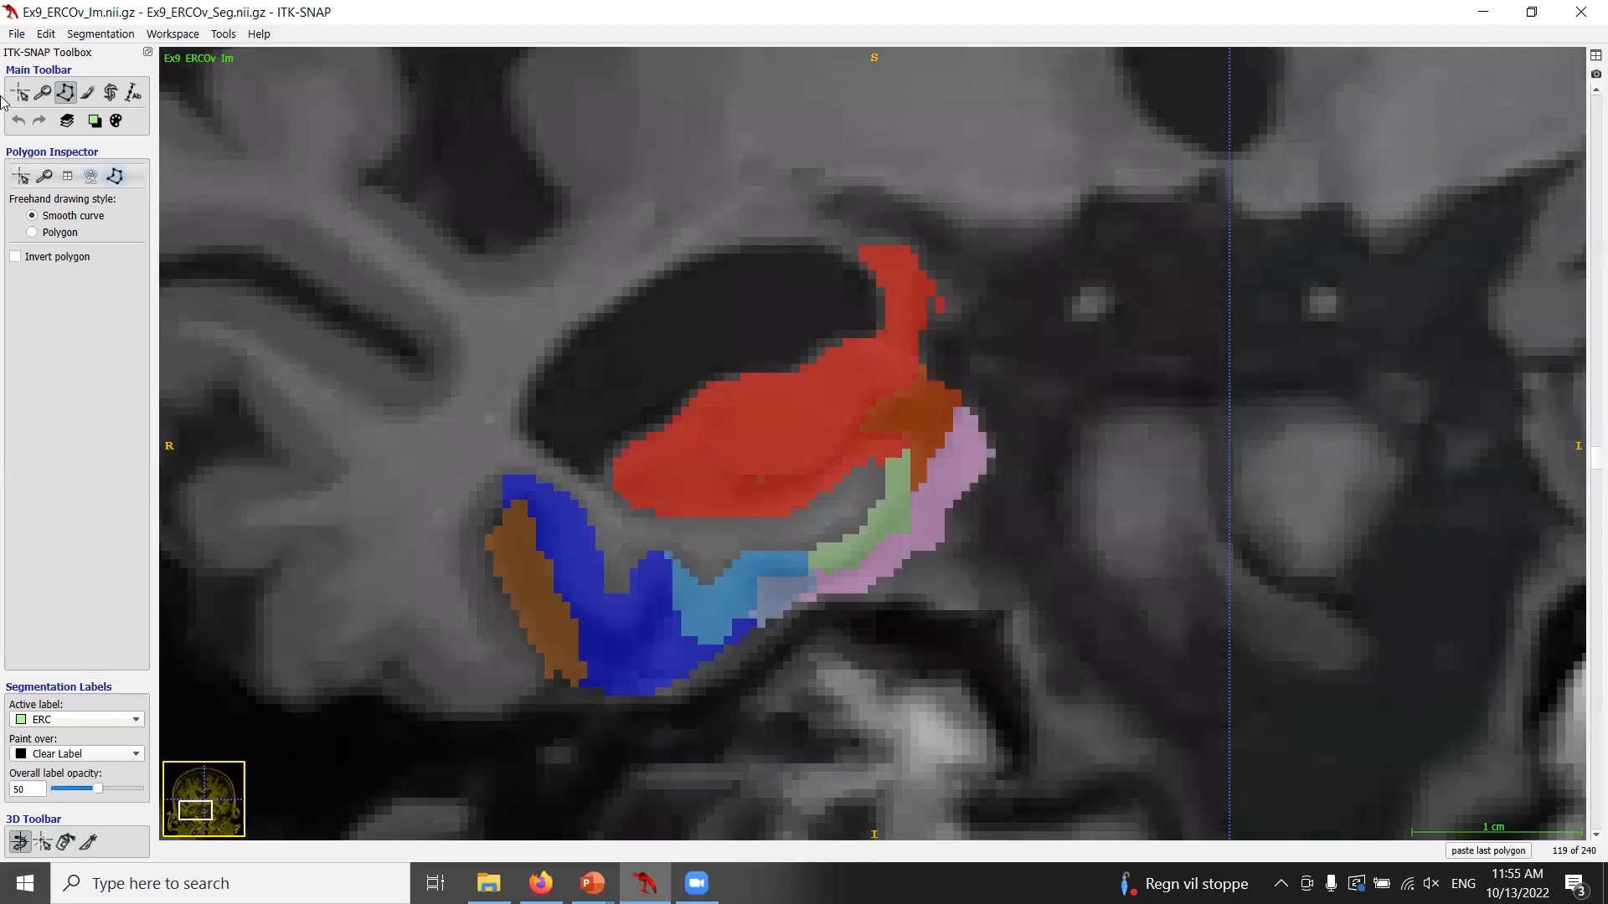
Set the active label to Clear Label and restrict painting over to ERC.
left_click(95, 122)
mouse_move(167, 141)
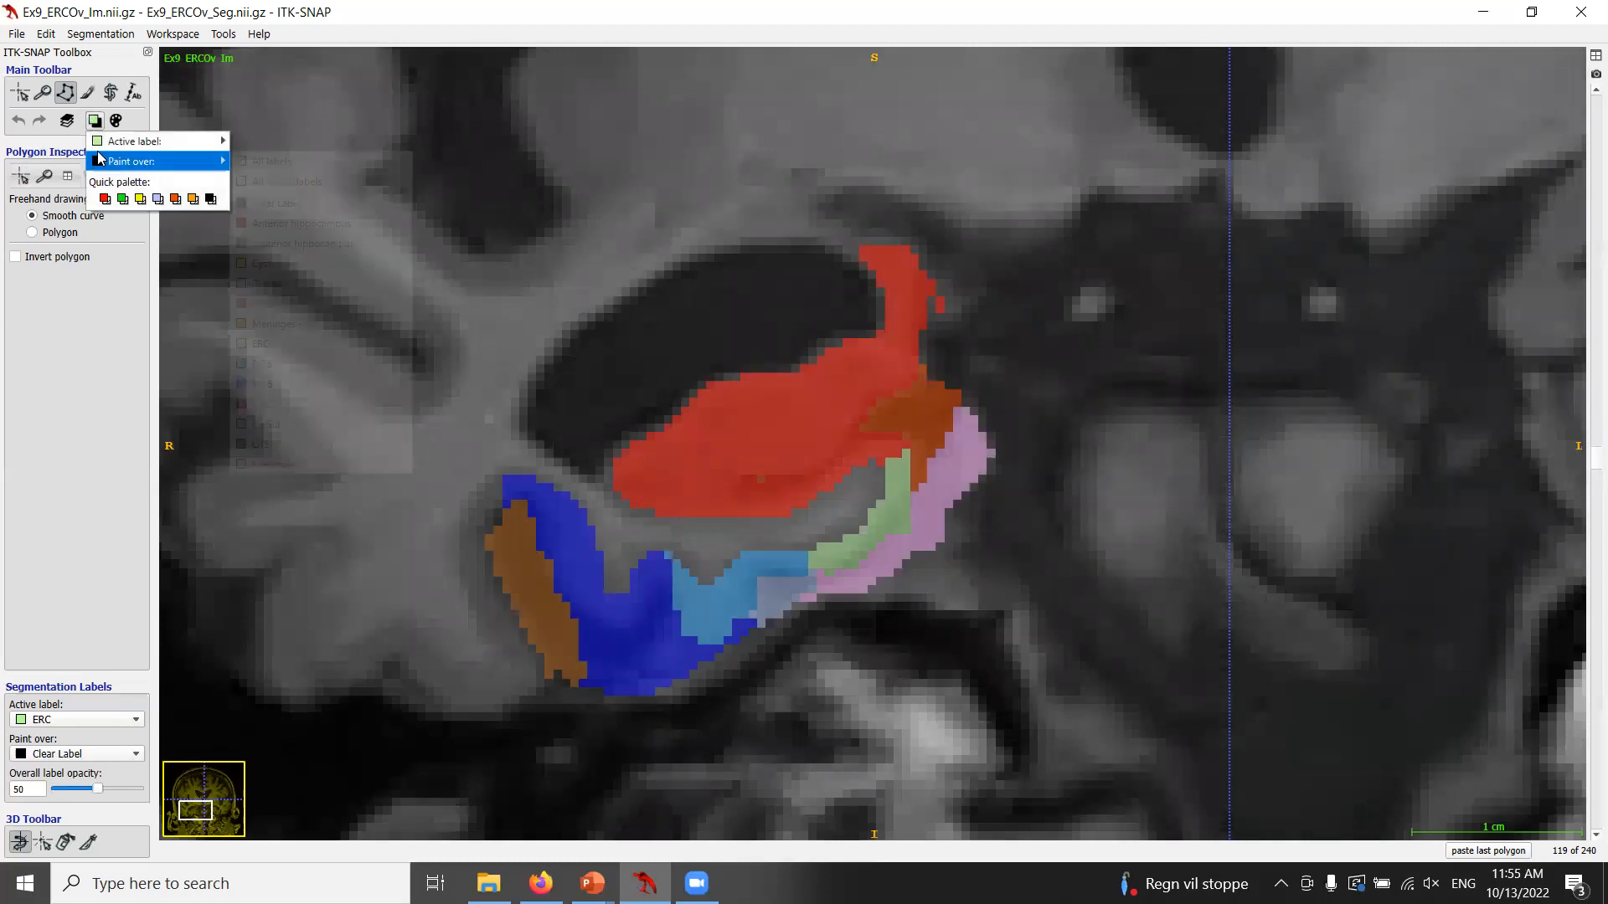
left_click(293, 144)
left_click(94, 122)
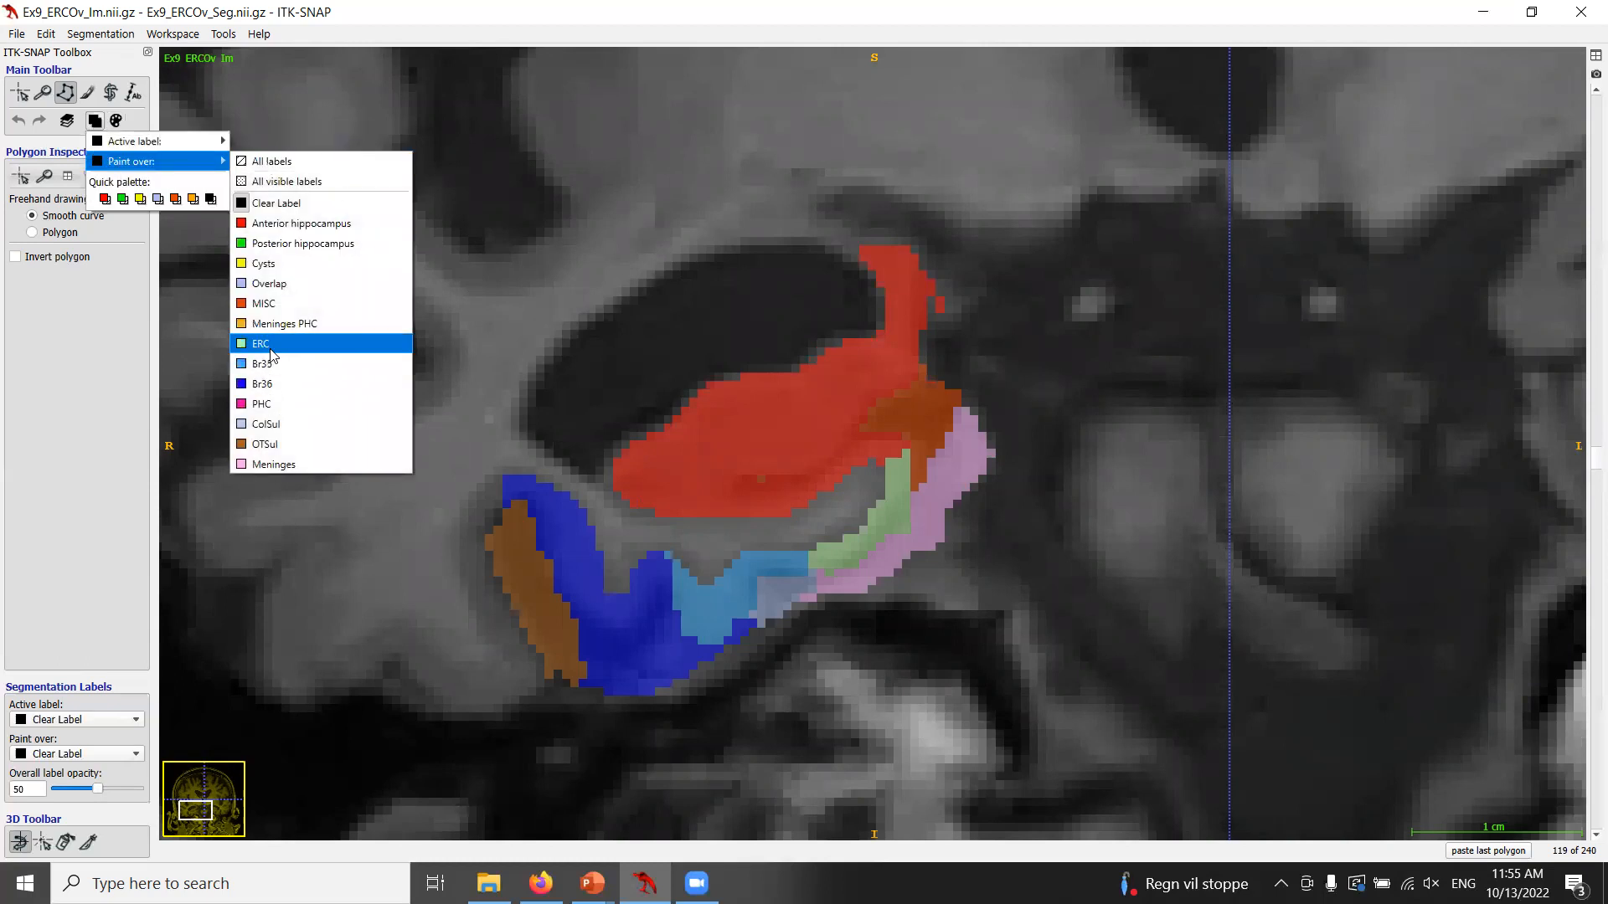
left_click(266, 343)
key("s")
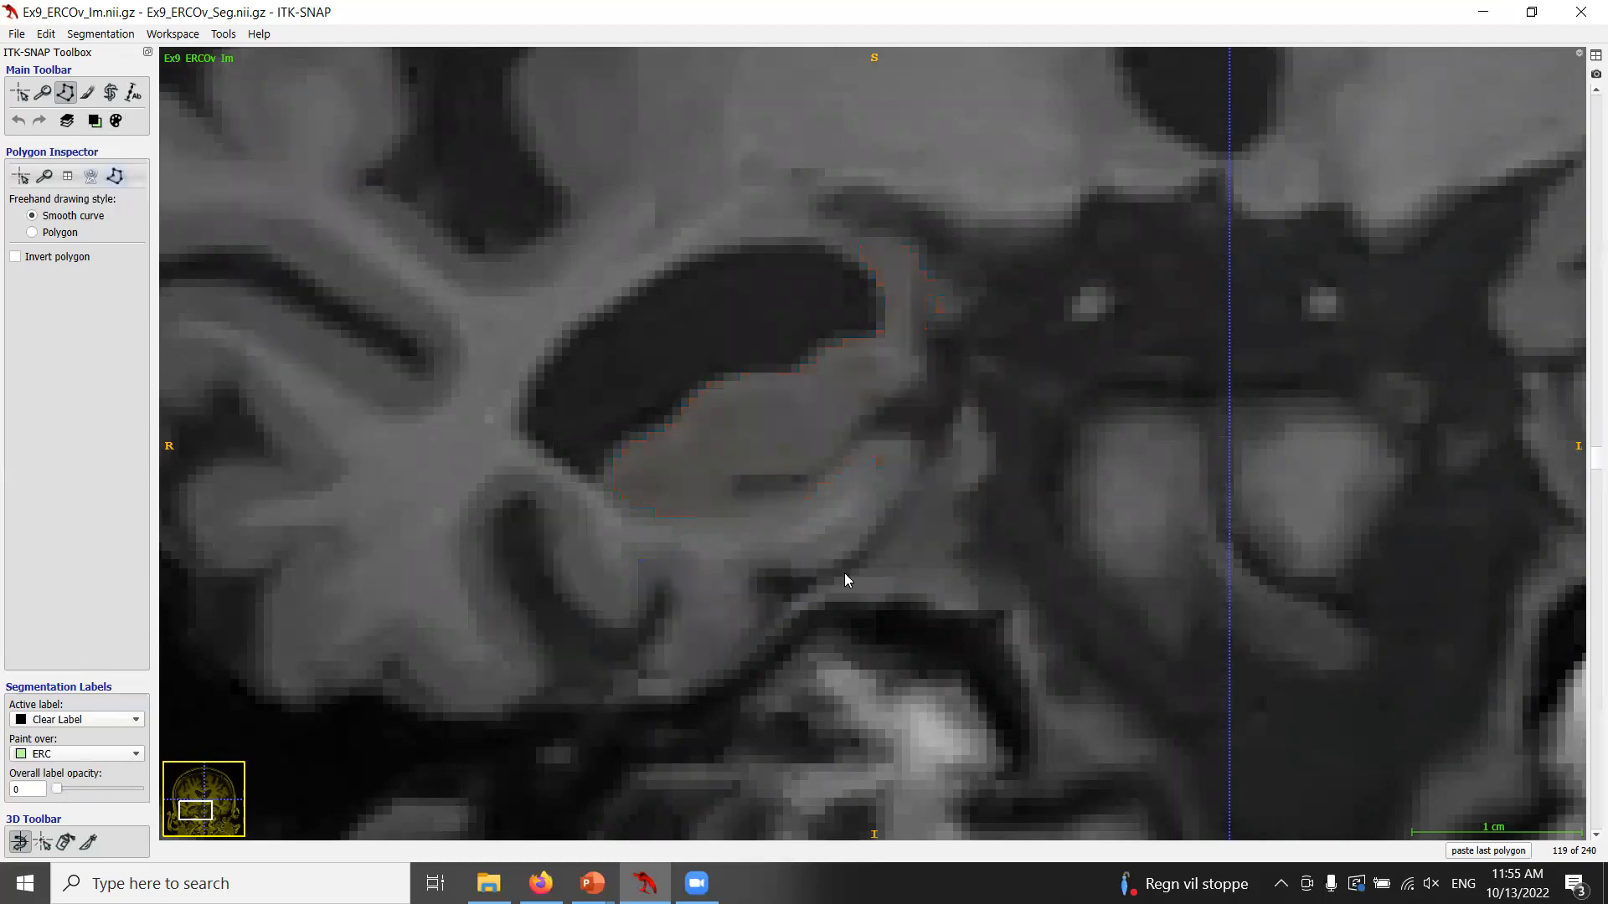
key("s")
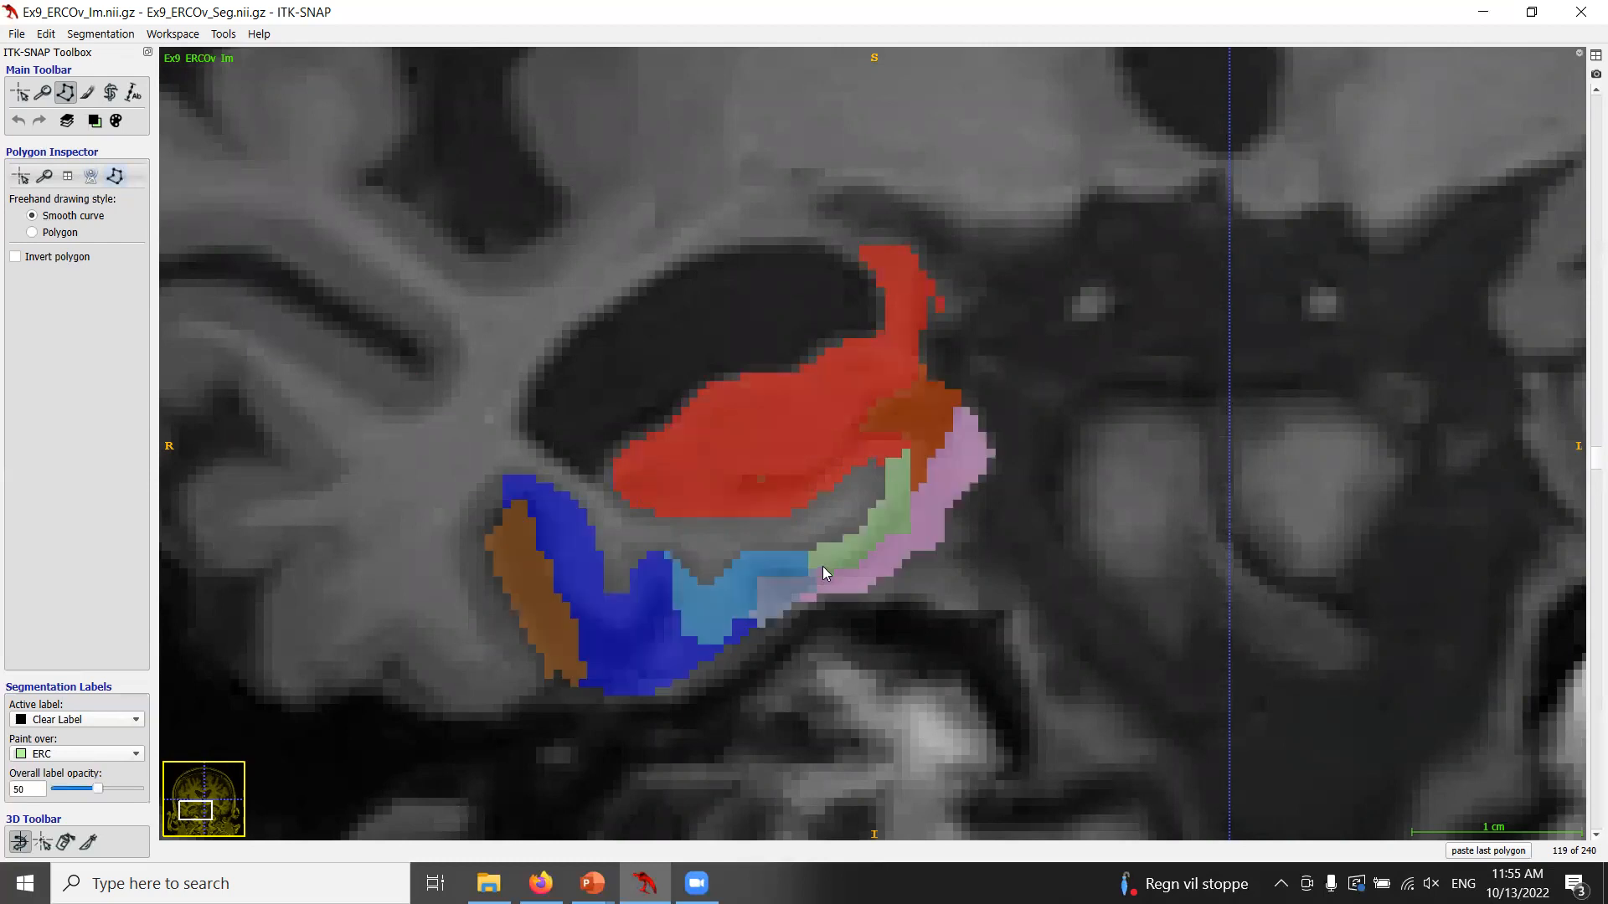
Trace a polygon over the oversegmented ERC strip on coronal slice 119 and apply it to erase that part.
key("s")
left_click(824, 567)
key("s")
key("s")
left_click(1518, 851)
key("s")
left_click(827, 575)
key("s")
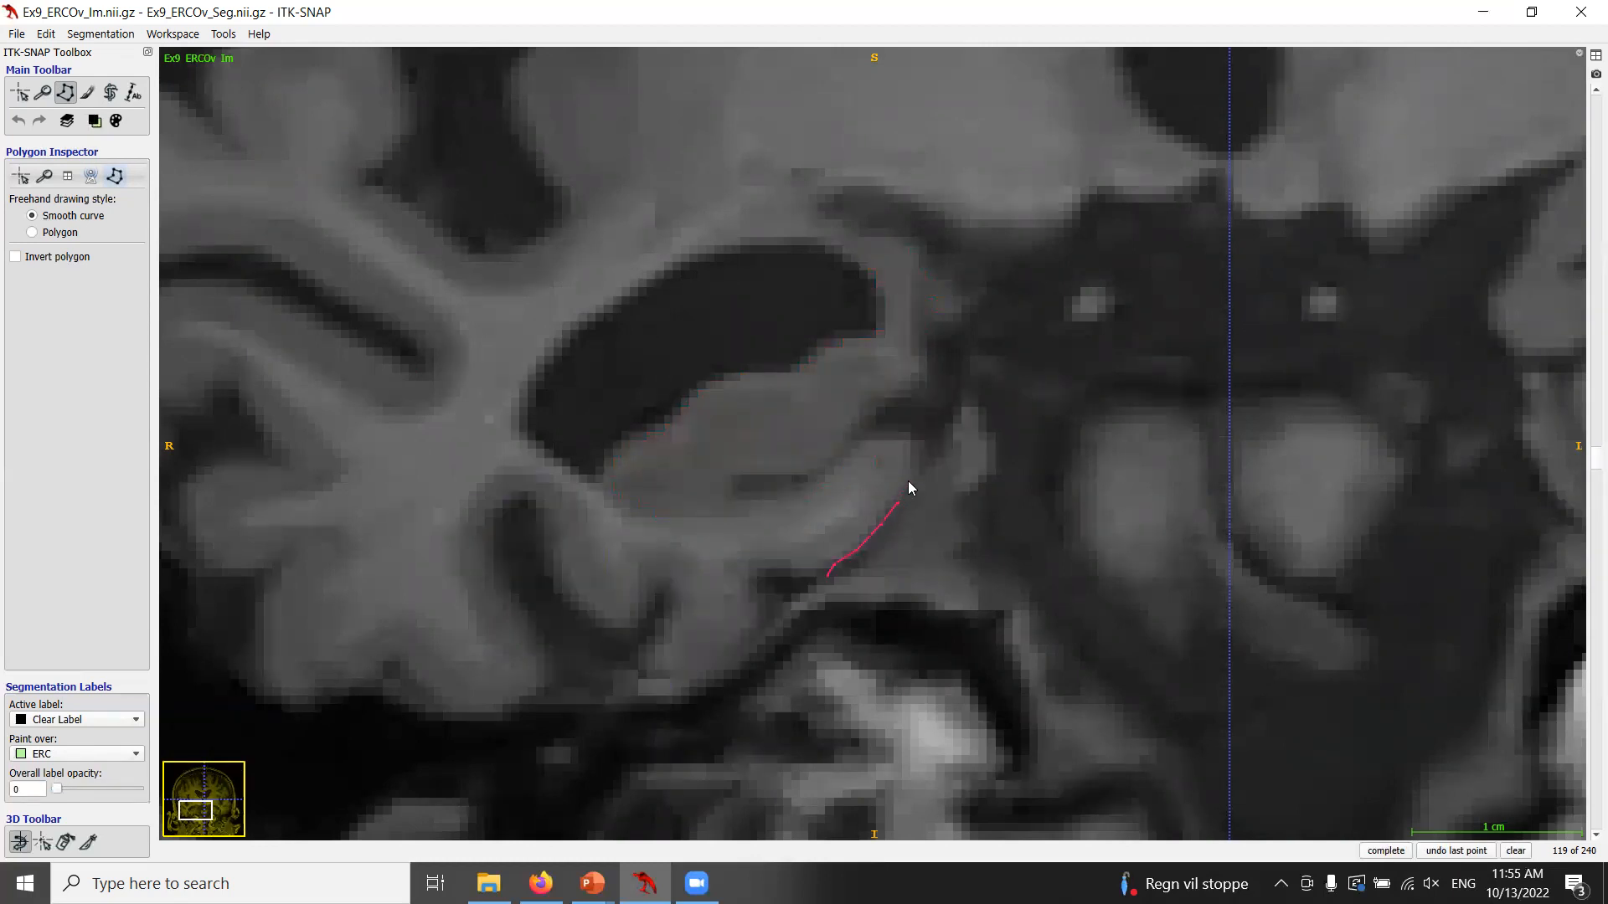
key("s")
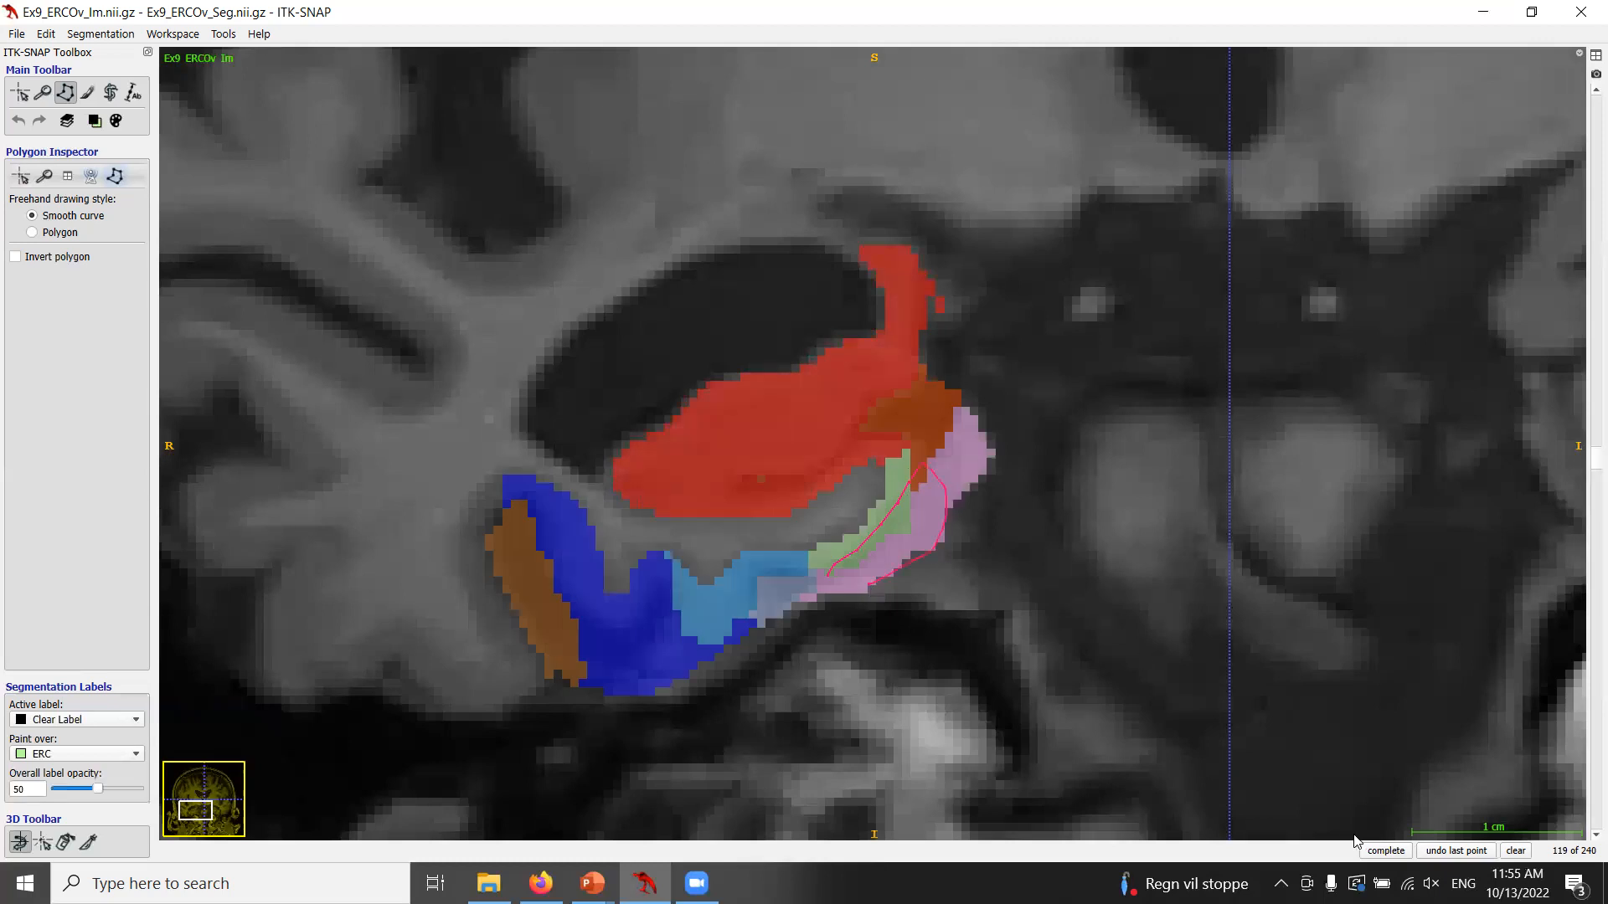
left_click(1400, 852)
left_click(1400, 852)
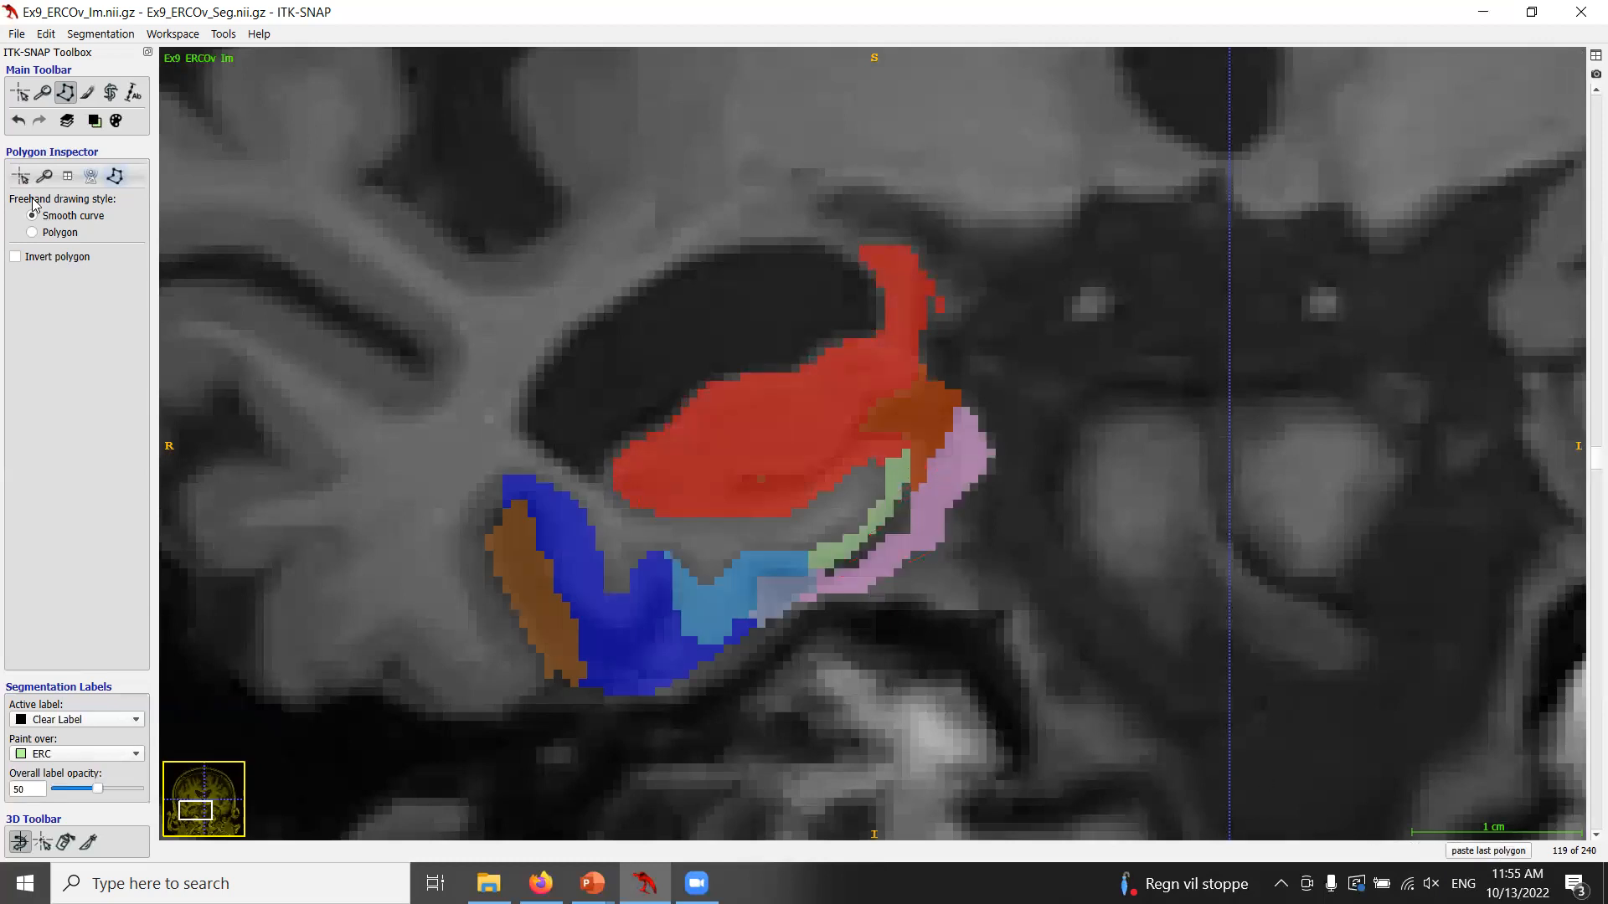
Set the active label back to ERC.
left_click(95, 121)
mouse_move(141, 142)
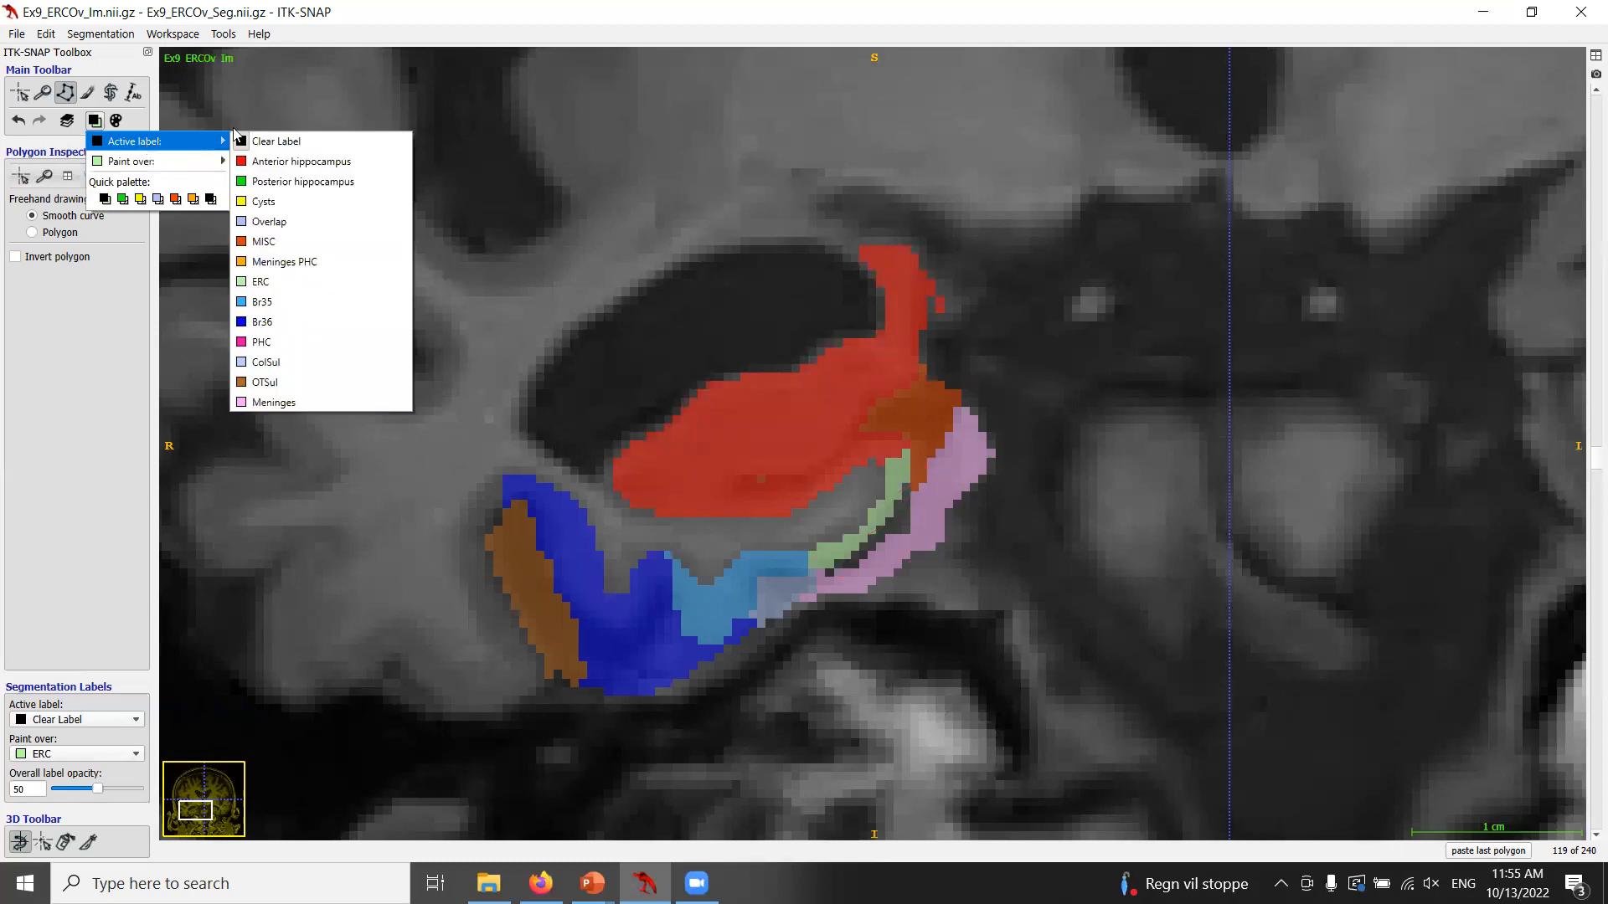
left_click(295, 280)
left_click(92, 124)
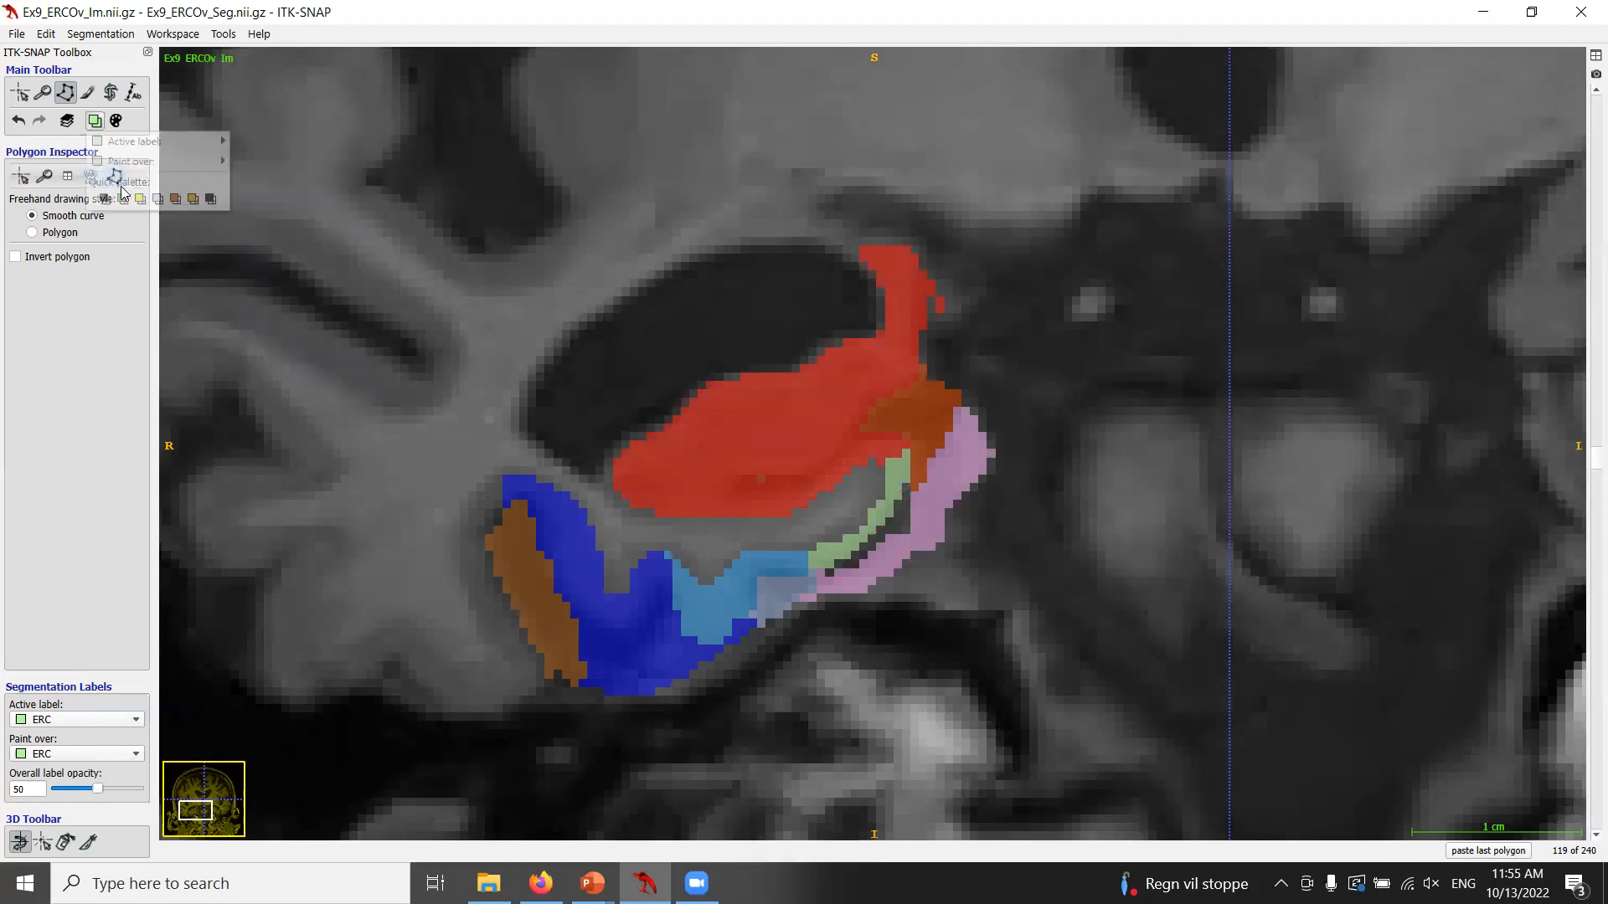
Trace a polygon along the ERC edge on coronal slice 119 and apply it, painting ERC over unlabelled voxels.
left_click(284, 201)
key("s")
key("s")
left_click(804, 547)
mouse_move(836, 522)
left_mouse_down()
mouse_move(876, 476)
mouse_move(842, 555)
left_mouse_up()
key("s")
key("s")
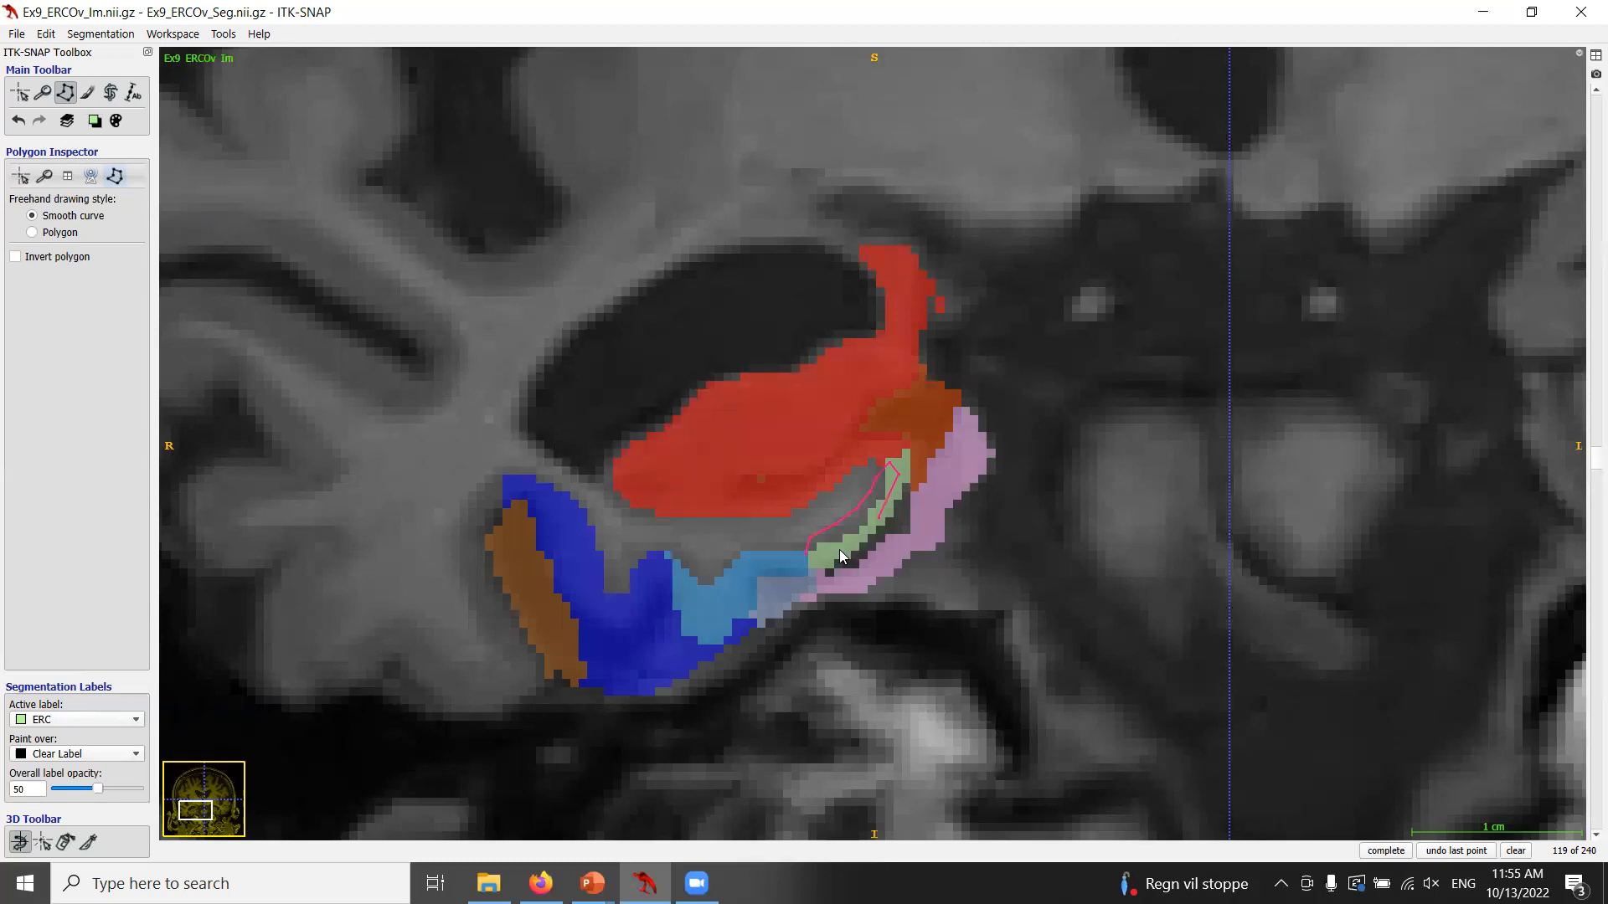
left_click(1375, 849)
left_click(1375, 849)
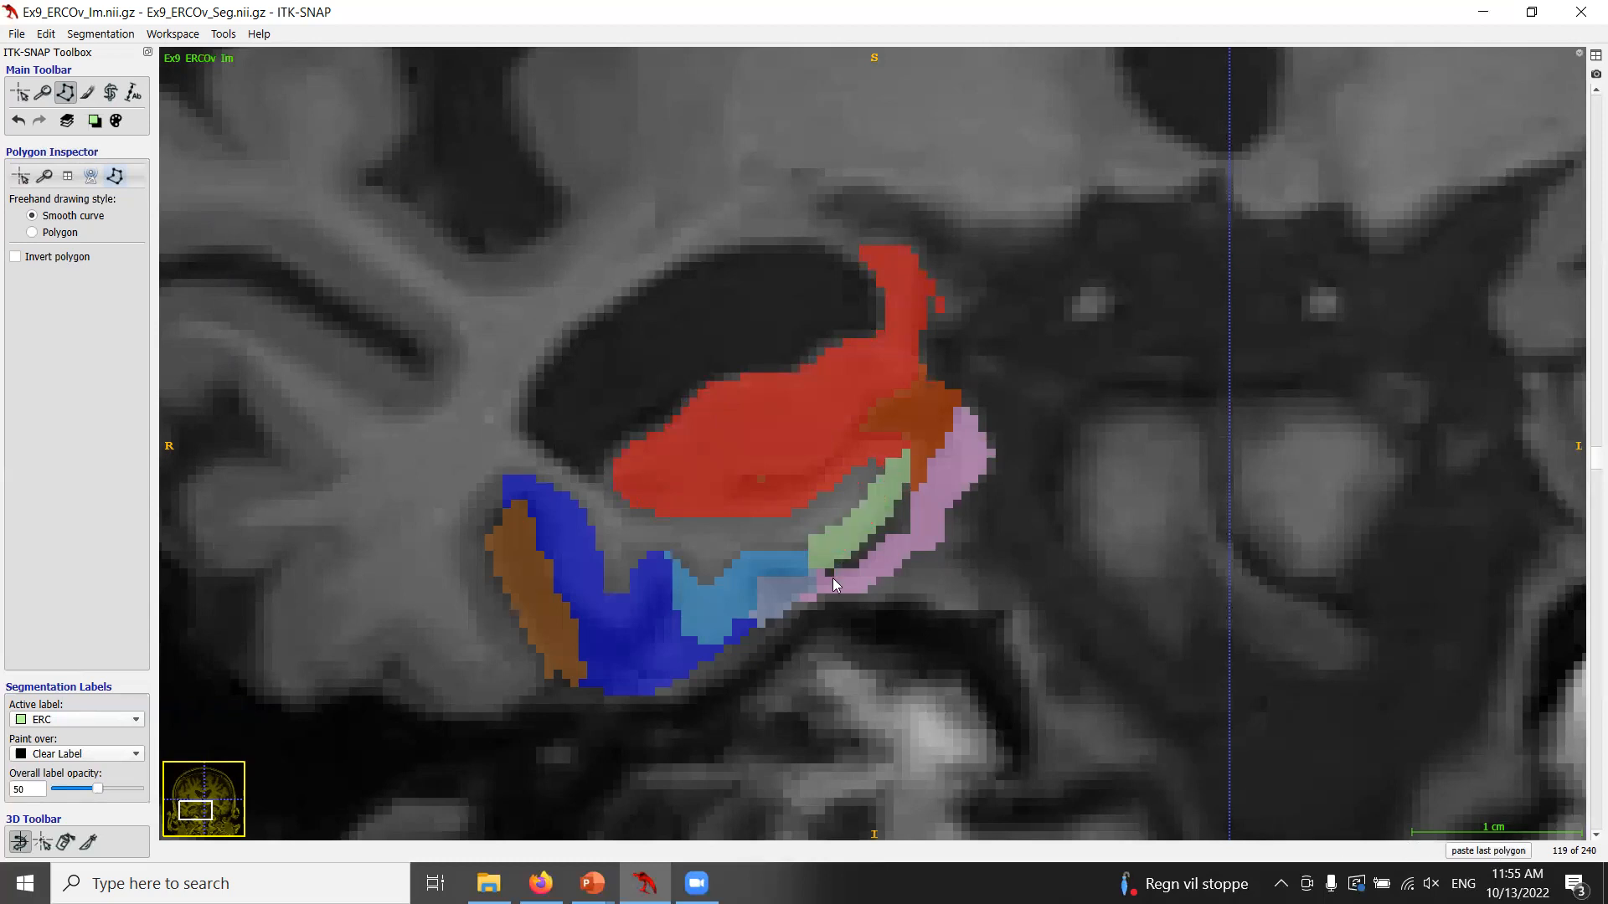
Move to coronal slice 120, trace a polygon along the ERC edge and apply it as ERC over Clear Label.
scroll(829, 566, "up", 1)
key("s")
key("s")
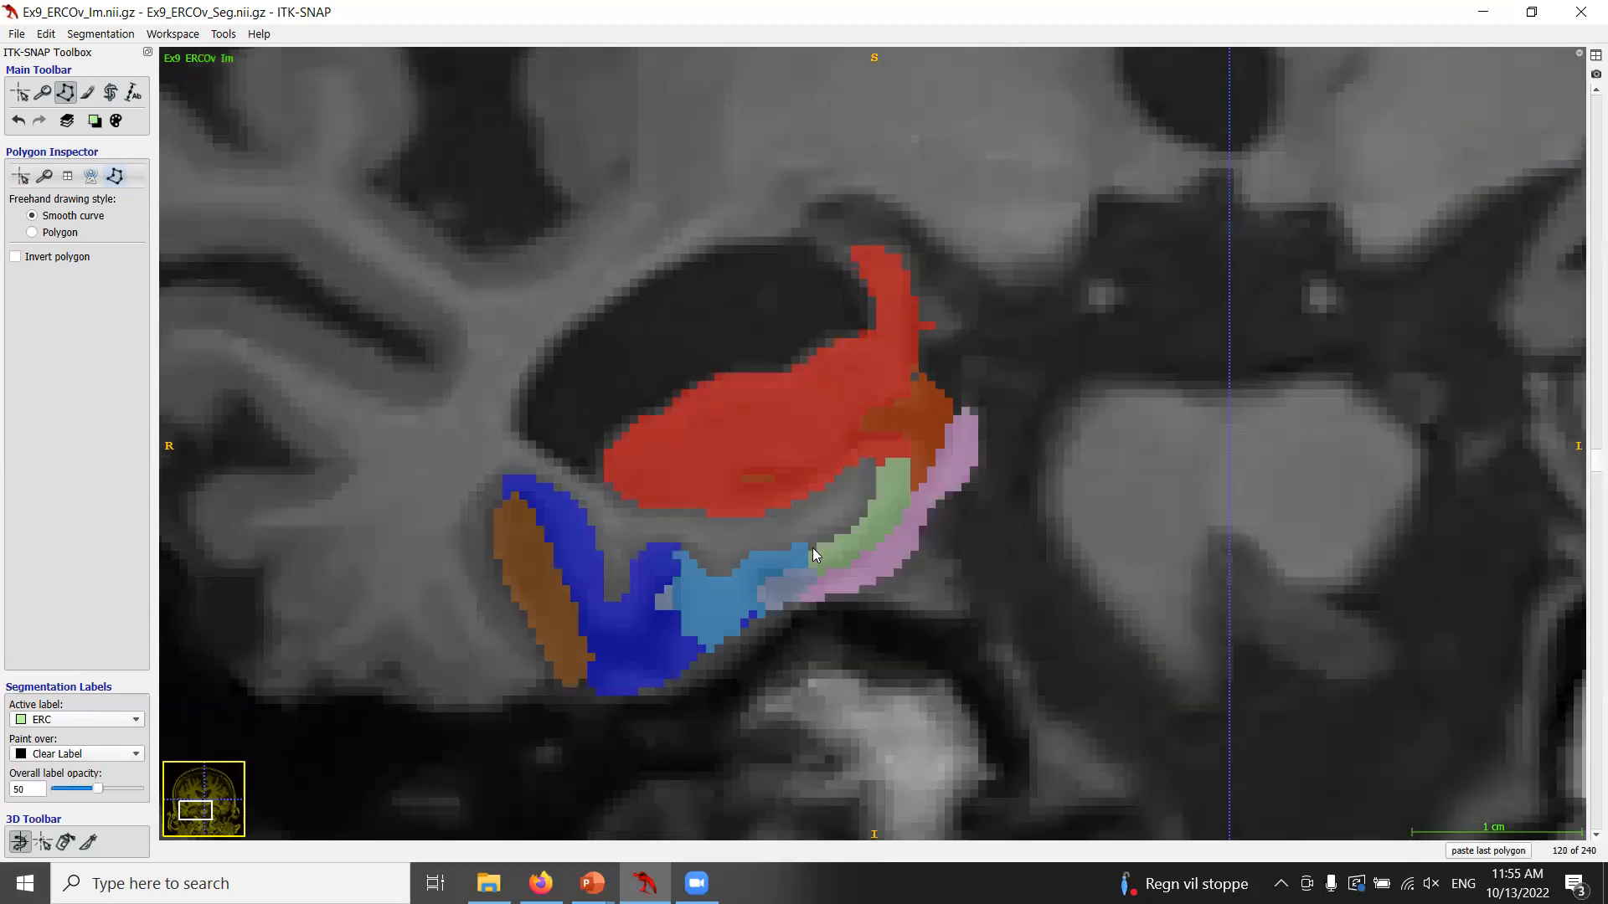
left_click_drag(811, 556, 812, 543)
key("s")
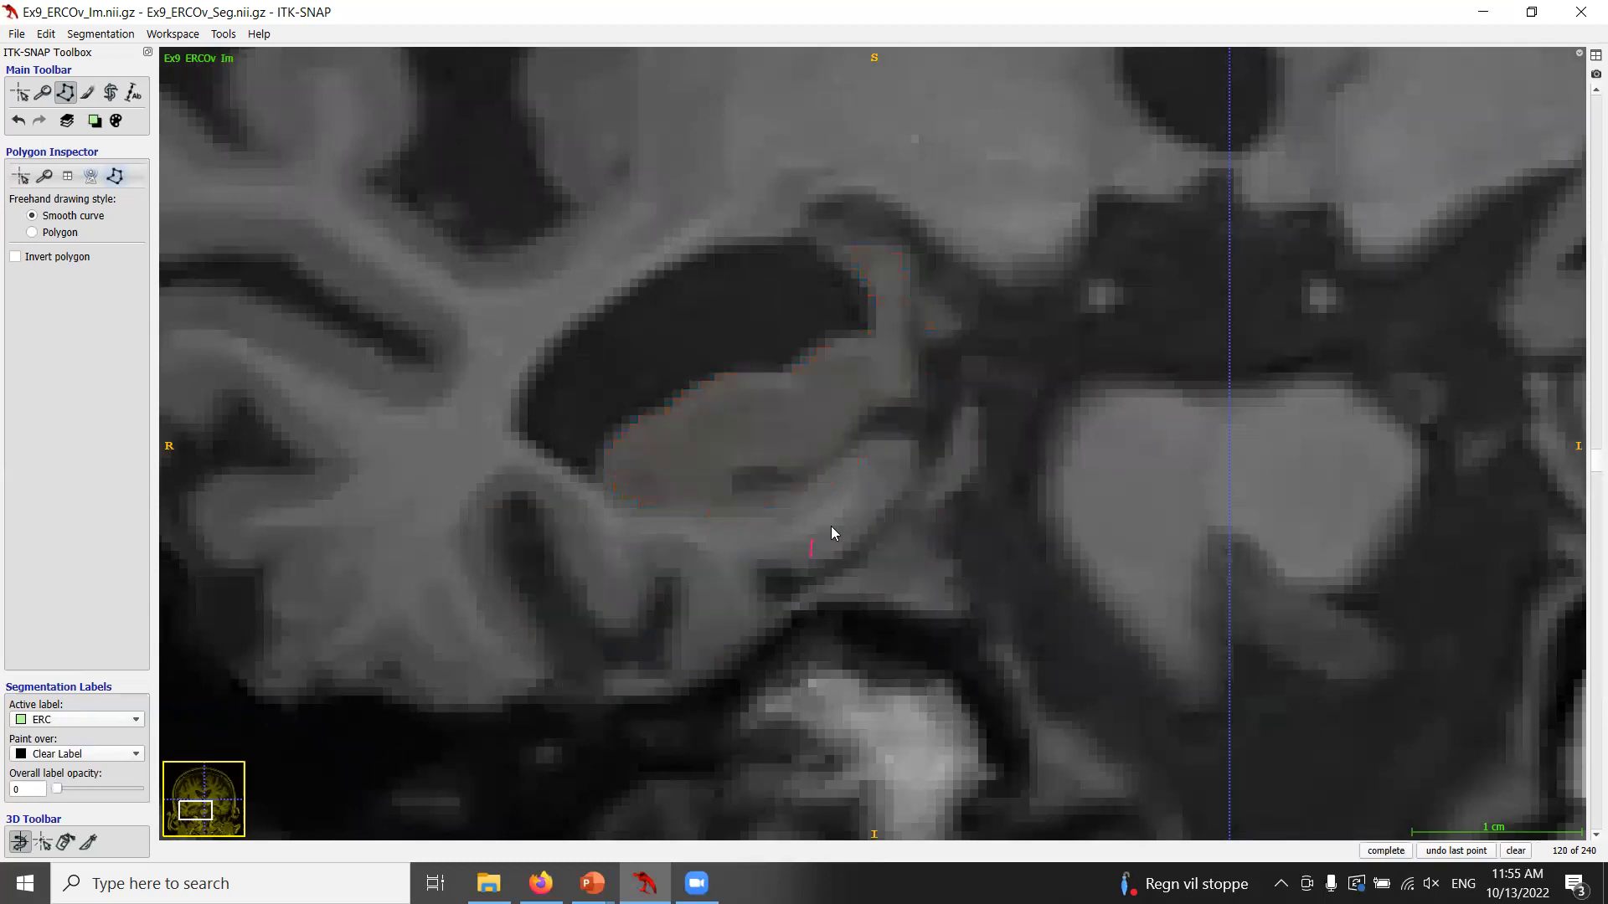
left_click(851, 508)
key("s")
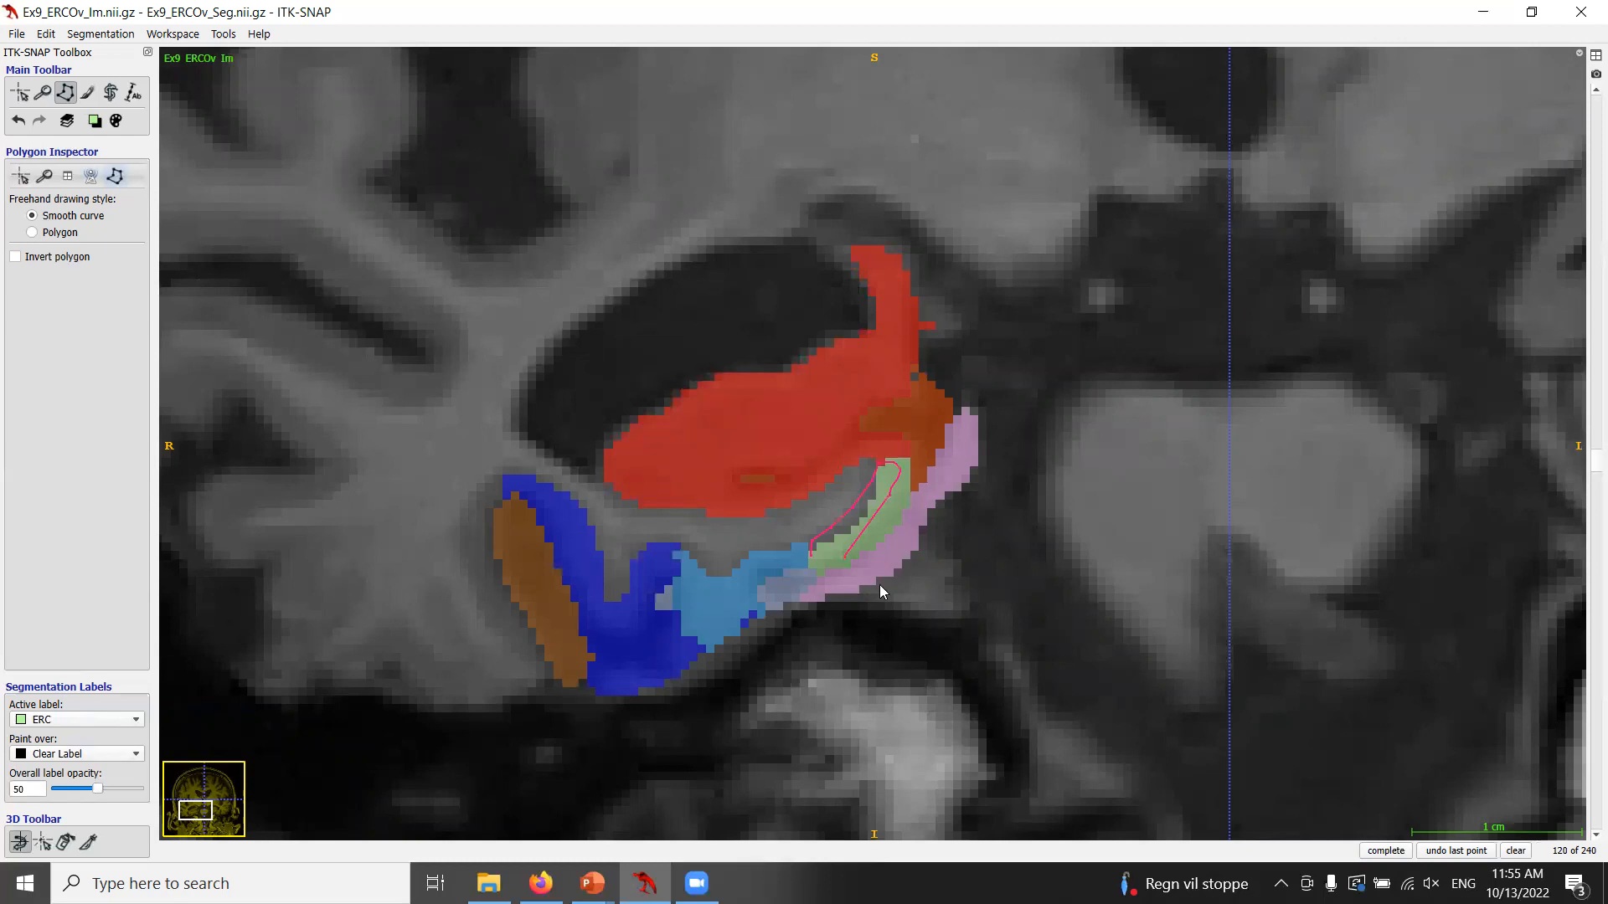
left_click(1386, 851)
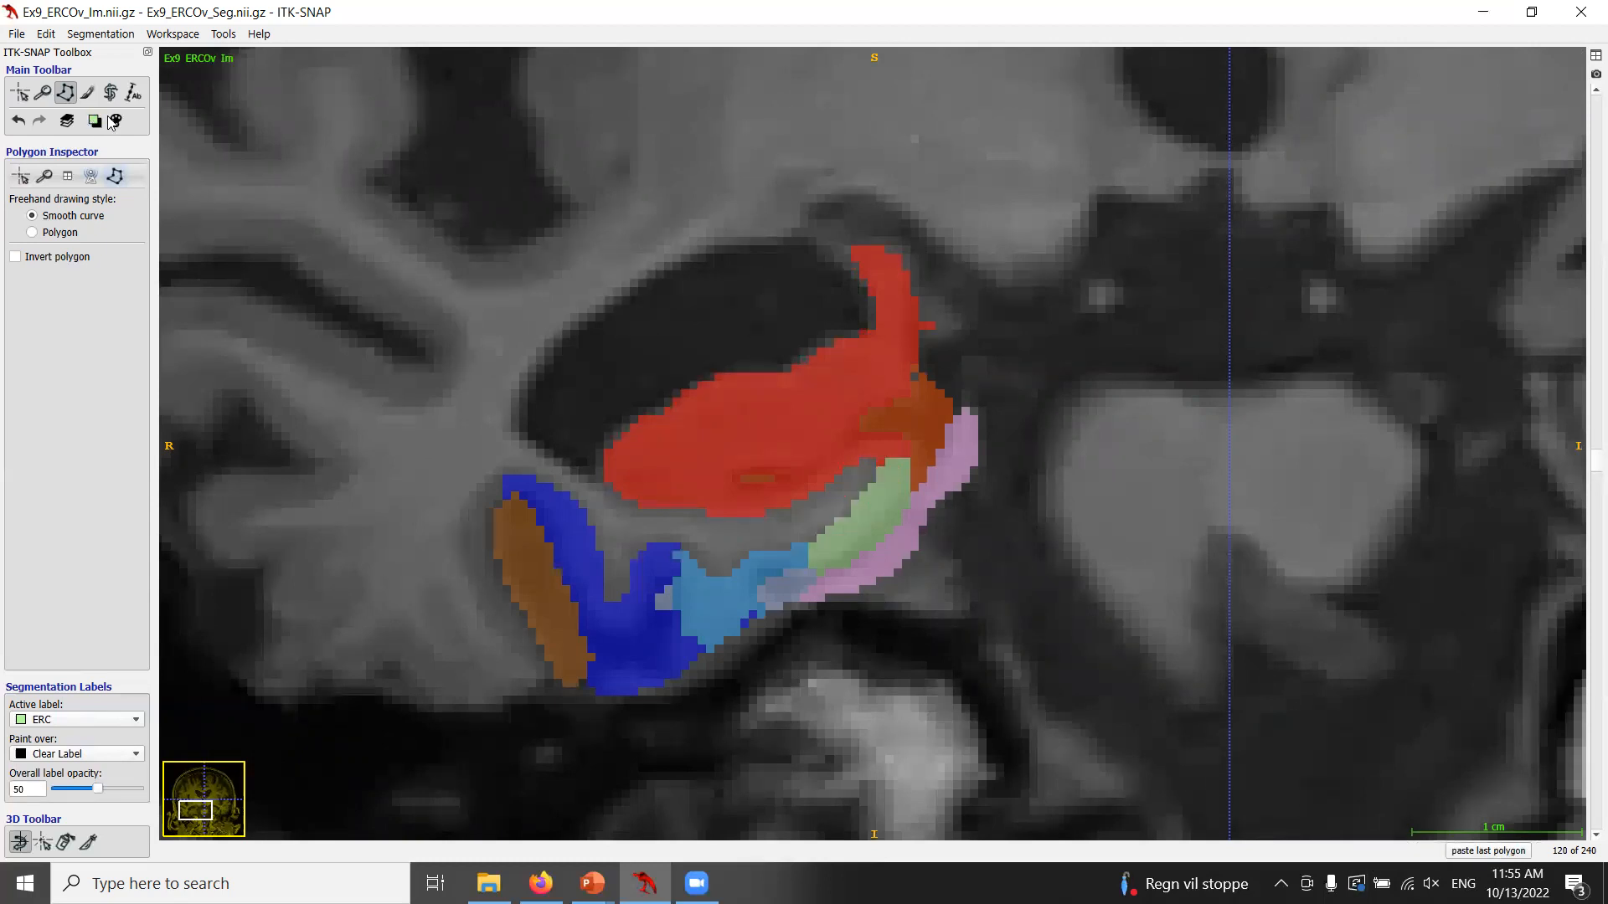
Switch to Clear Label painting over ERC and erase an oversegmented ERC strip with a polygon on slice 120.
left_click(95, 120)
left_click(104, 198)
key("s")
left_click(806, 573)
key("s")
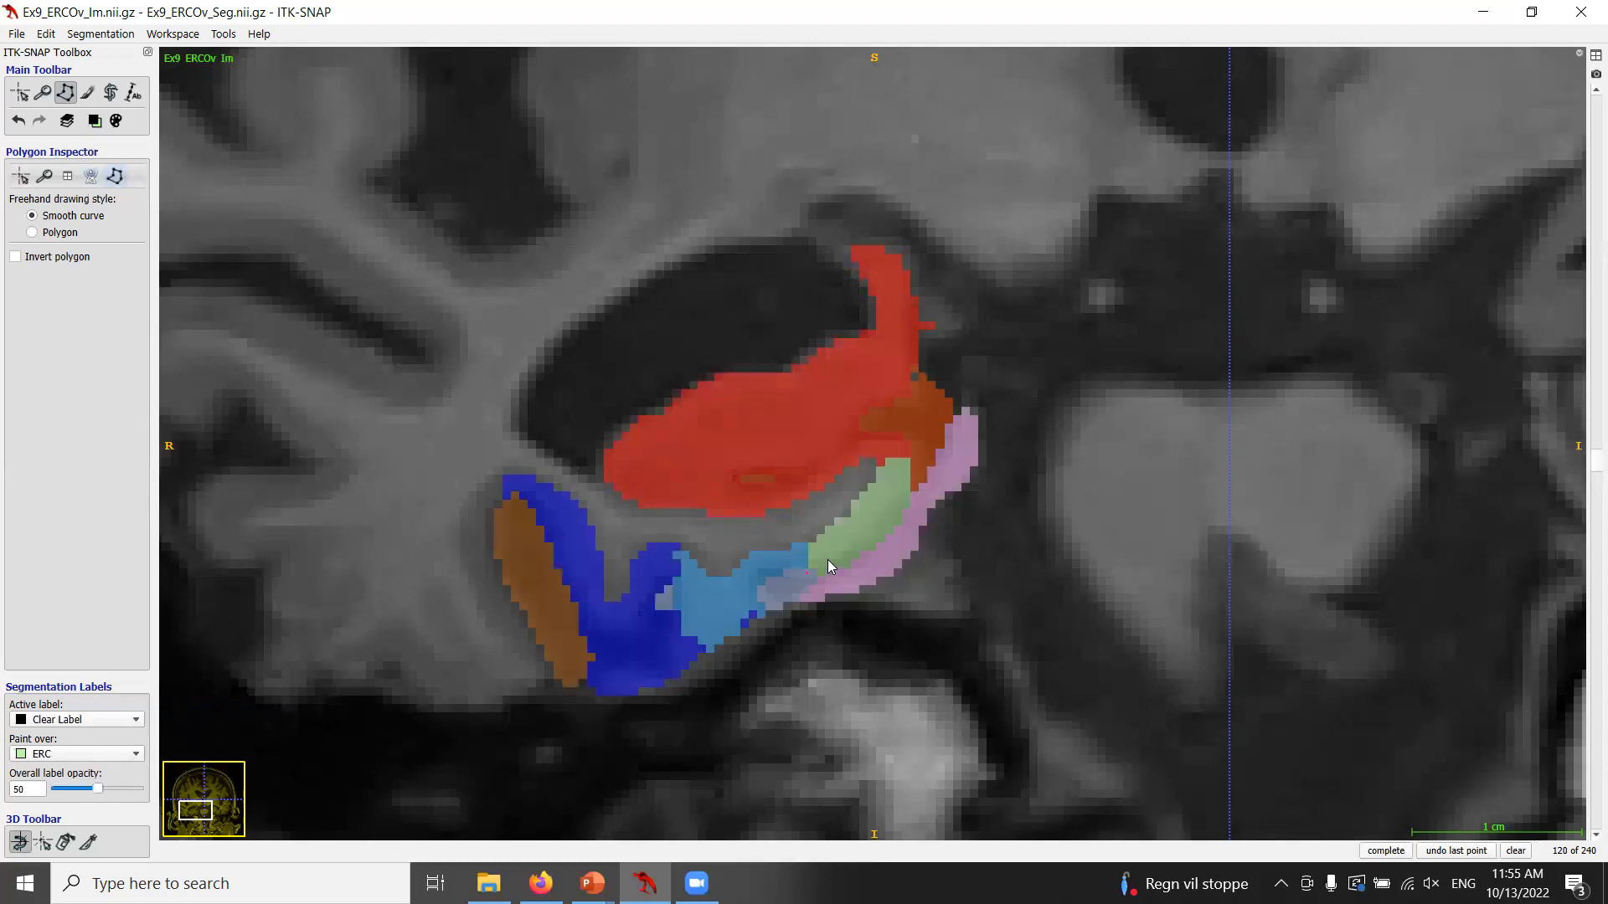
mouse_move(873, 529)
left_mouse_down()
mouse_move(888, 512)
mouse_move(928, 547)
left_mouse_up()
key("s")
Move to coronal slice 121 and erase the oversegmented ERC strip with a traced polygon.
key("s")
left_click(1386, 850)
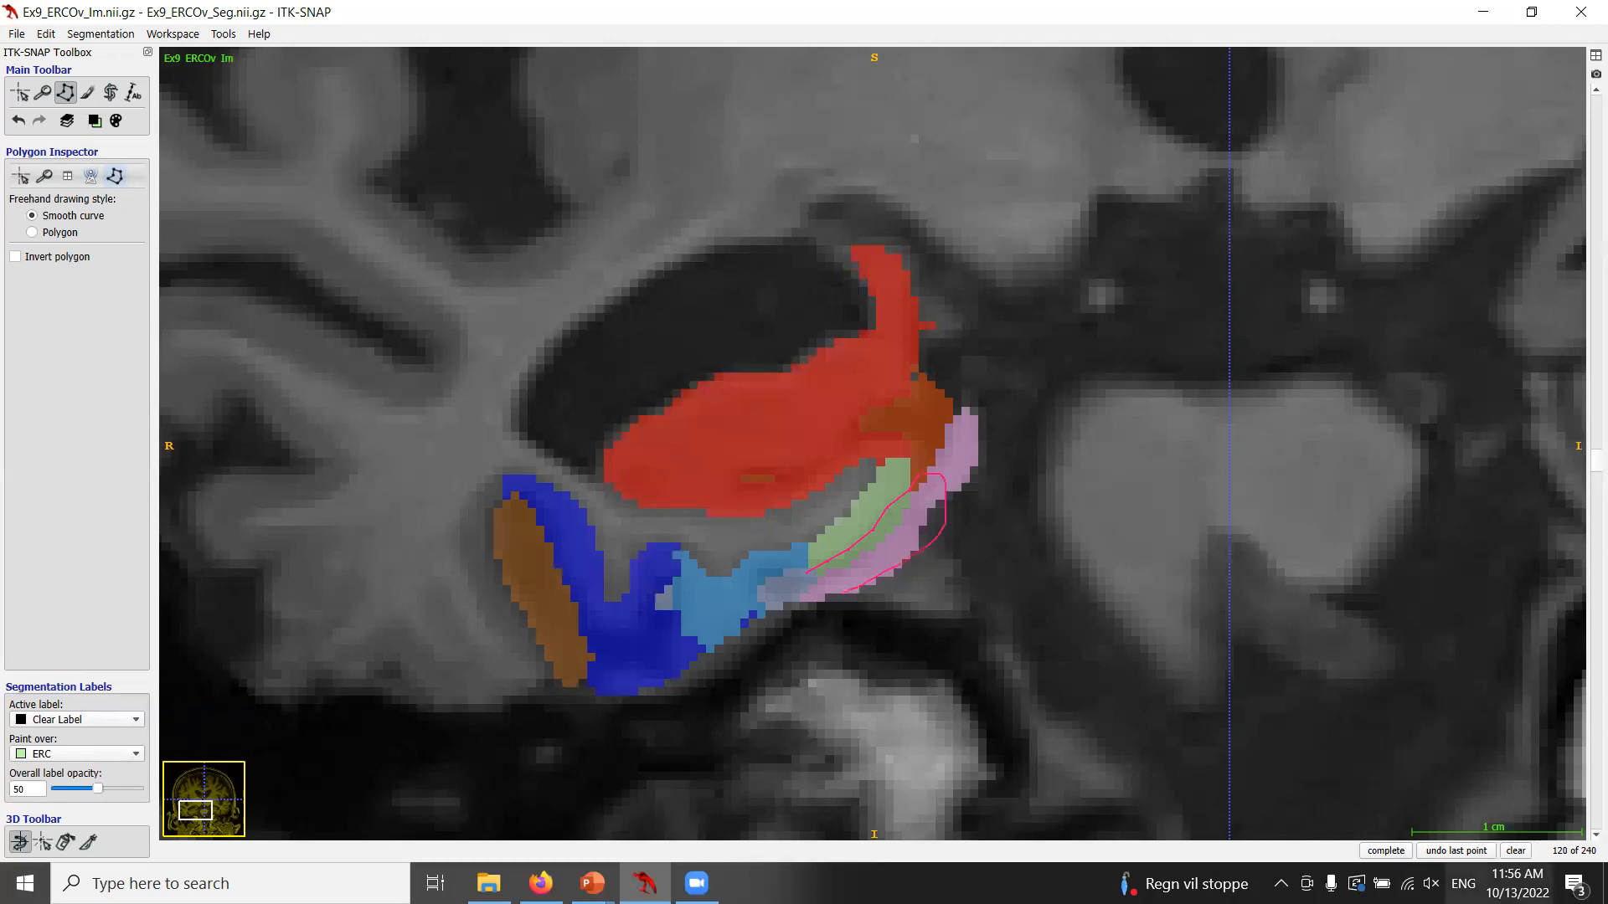
left_click(1410, 852)
key("s")
key("s")
scroll(791, 548, "up", 1)
key("s")
key("s")
left_click(800, 568)
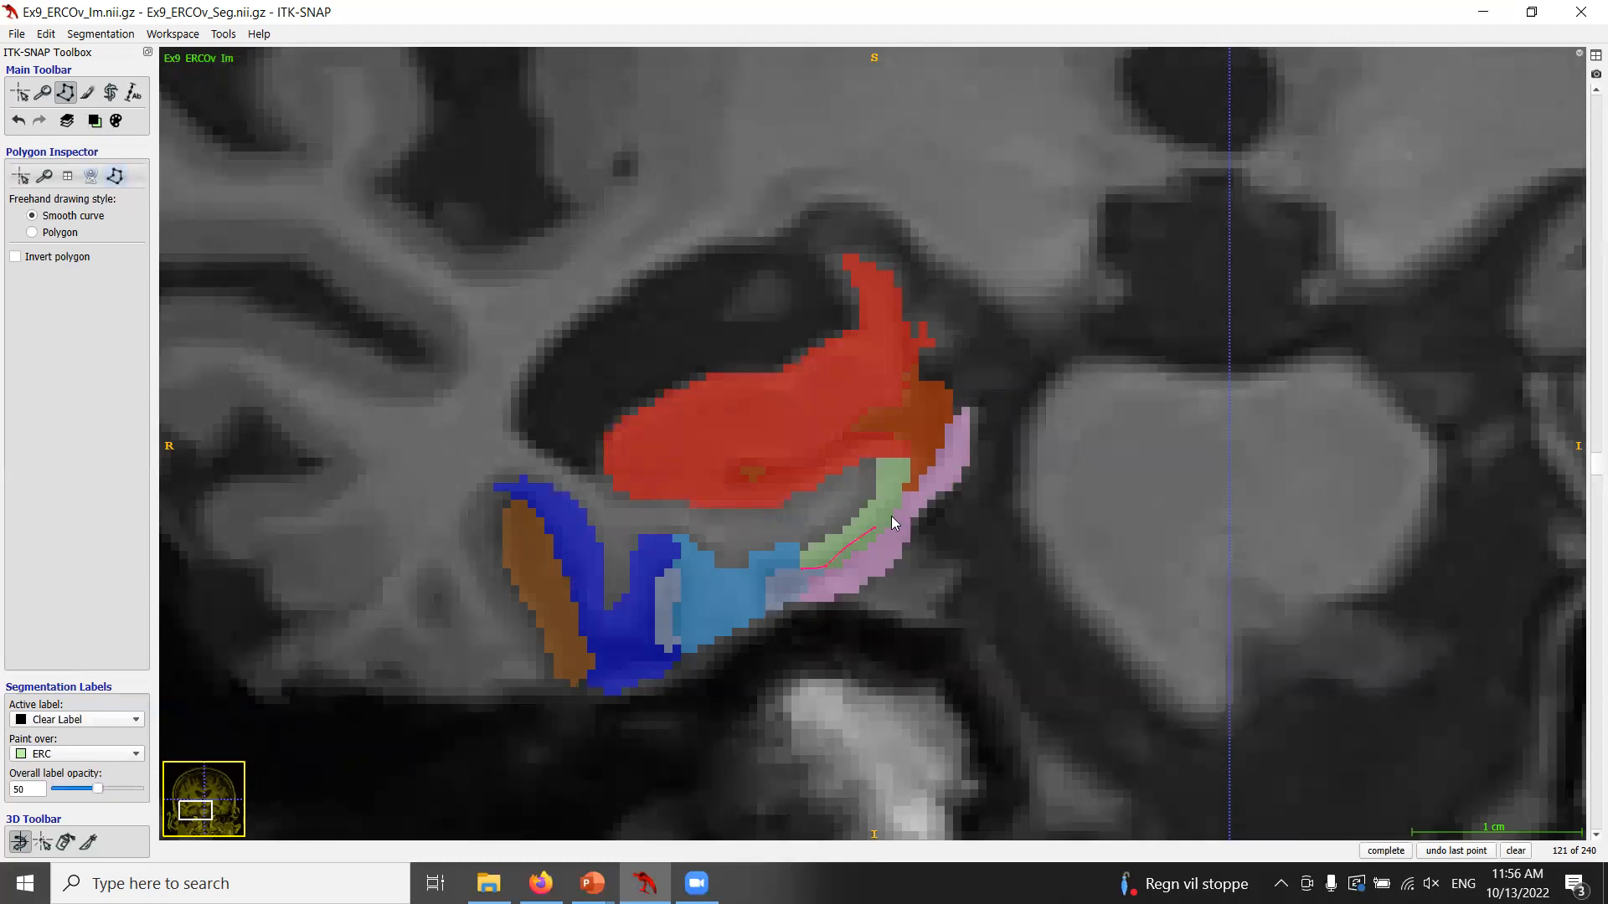
key("Return")
key("Return")
key("s")
key("s")
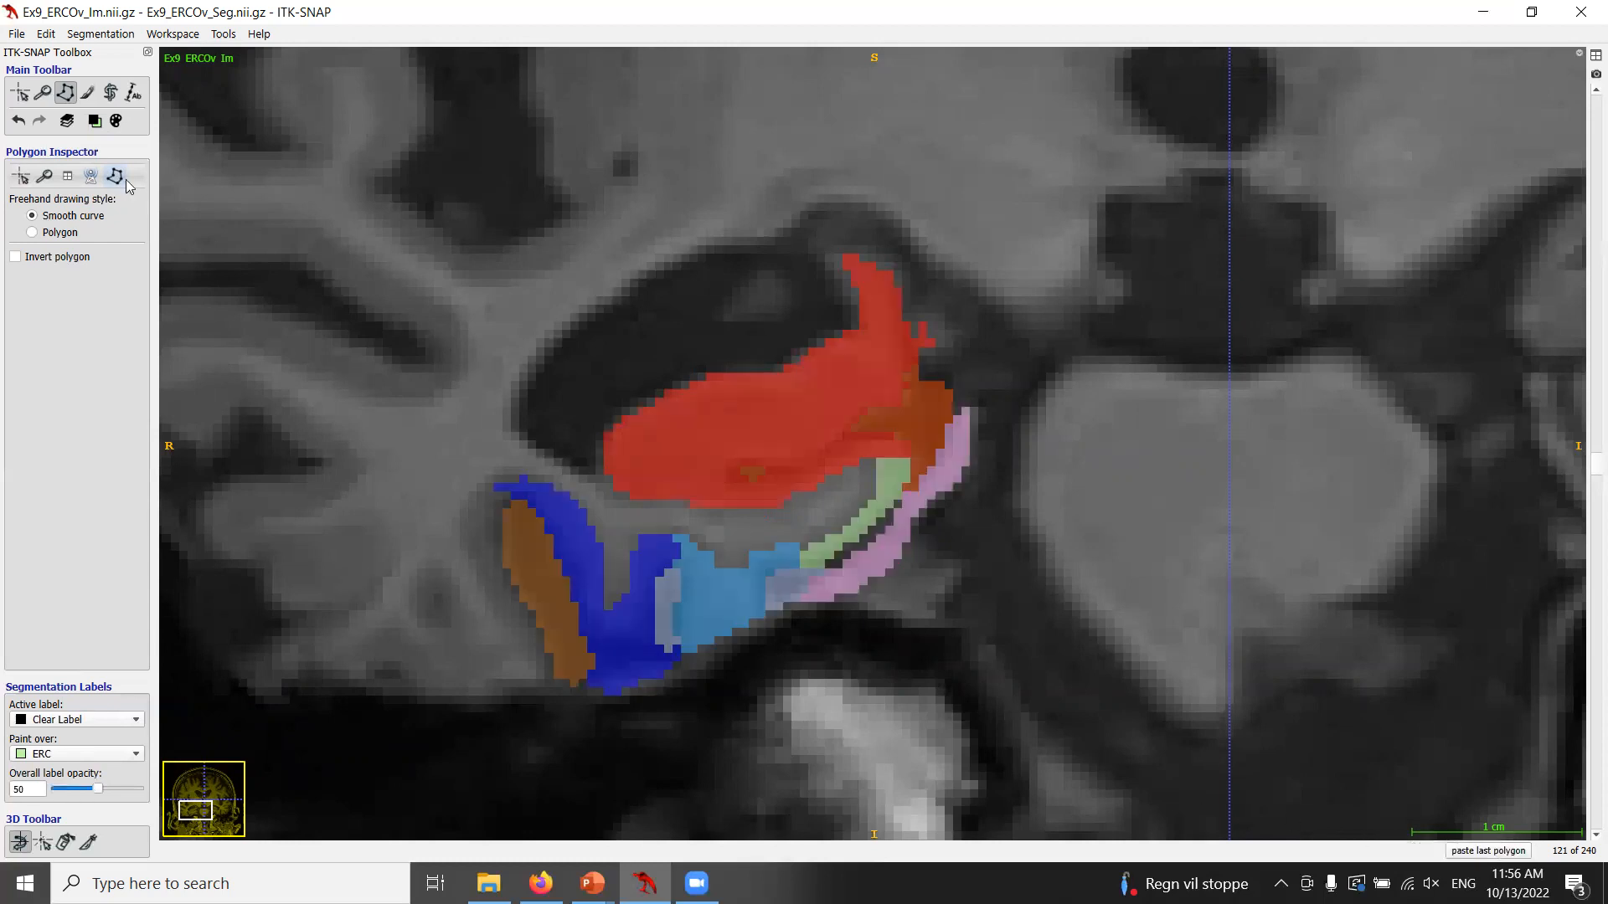
Switch back to ERC painting over Clear Label and fill a gap in the ERC on slice 121 with a polygon.
left_click(95, 122)
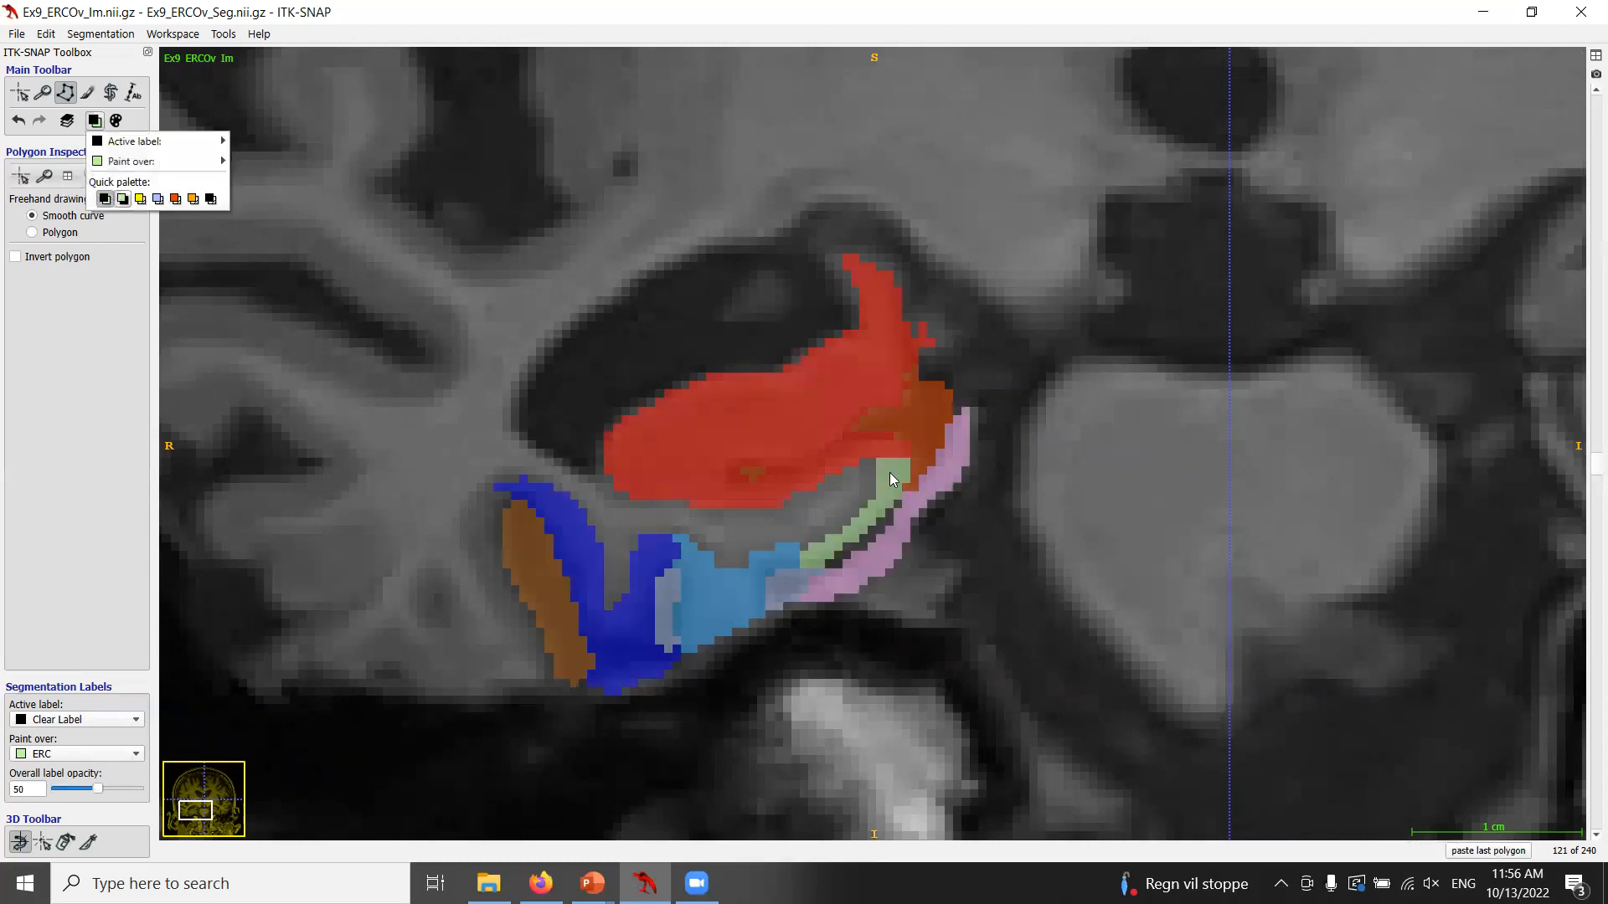
left_click(112, 201)
key("s")
key("s")
left_click(803, 541)
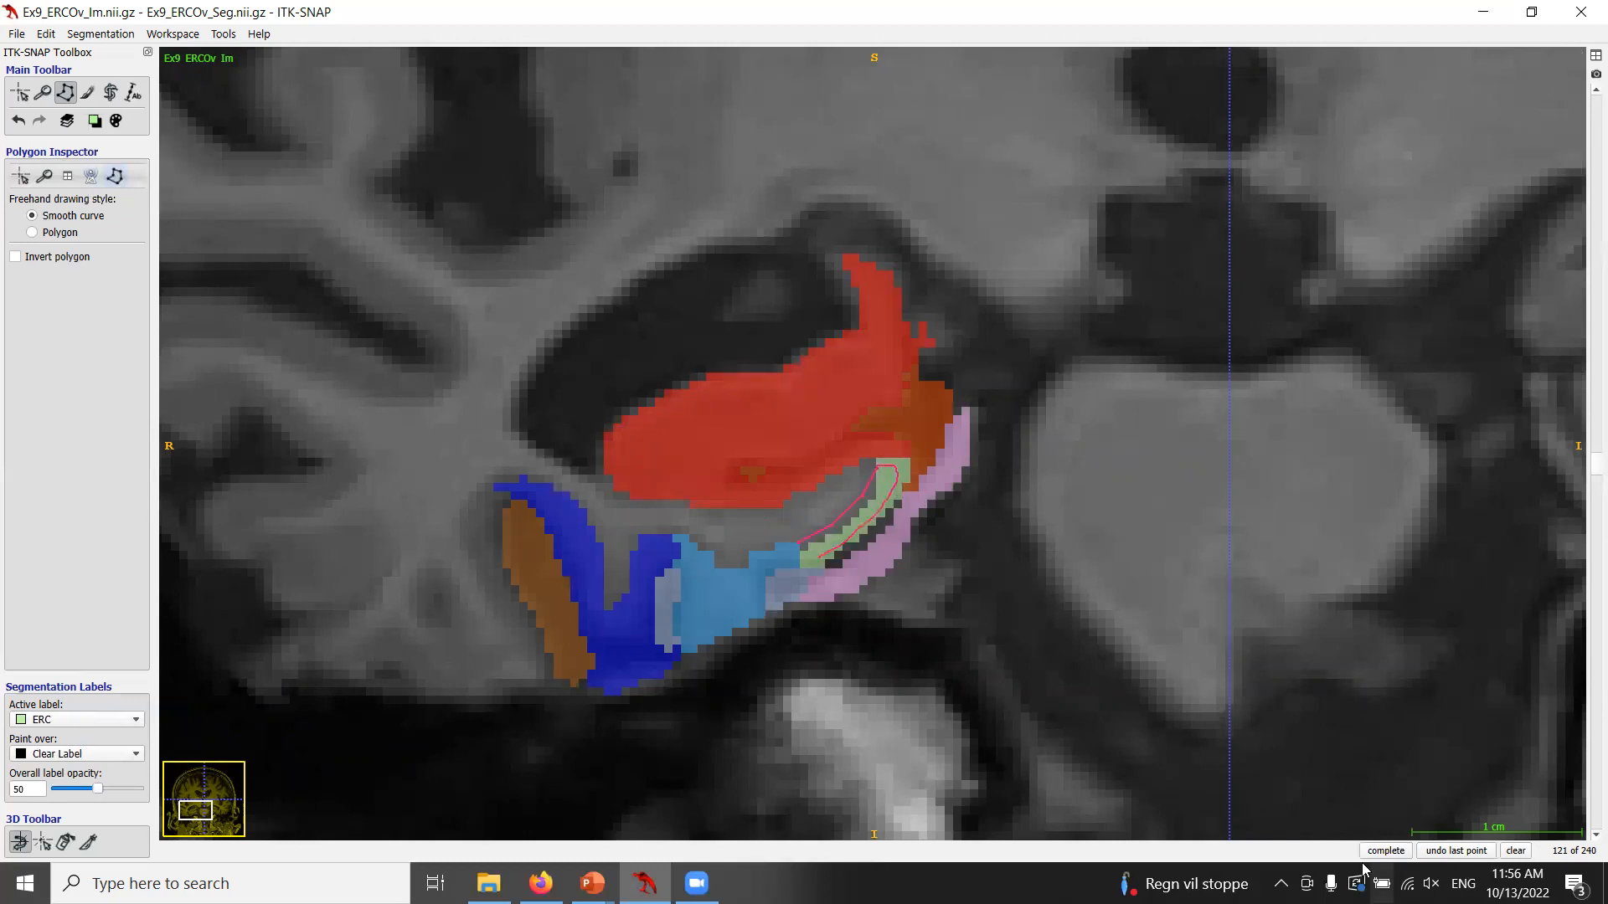
double_click(1388, 852)
key("s")
Step through coronal slices 119 to 124, toggling the segmentation overlay to review the corrected ERC.
key("s")
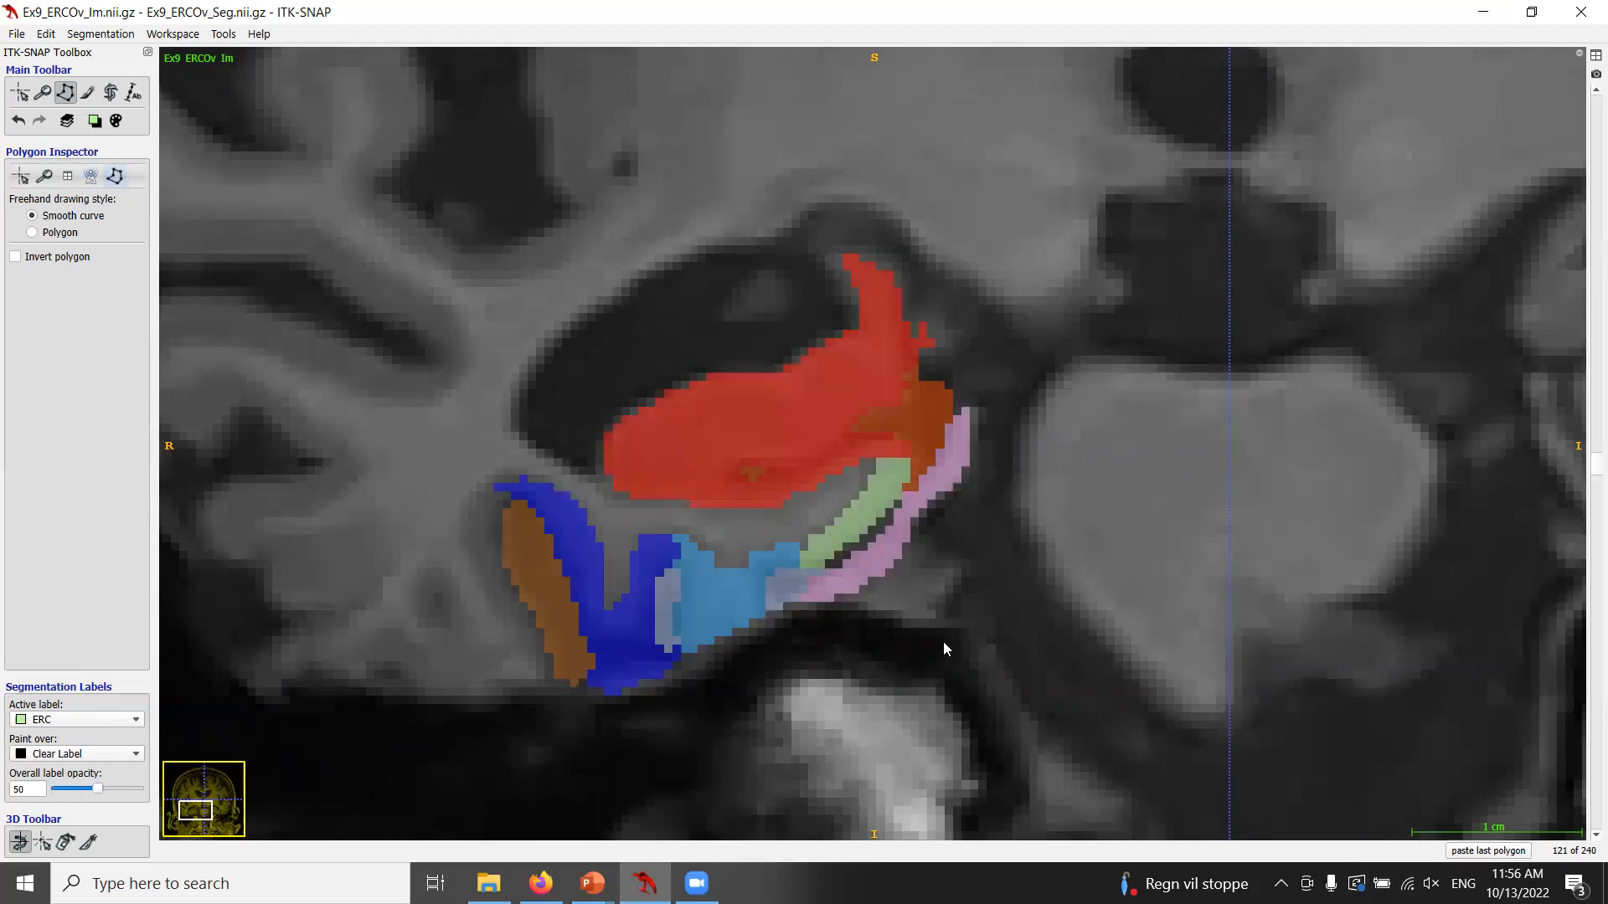
scroll(943, 641, "up", 1)
key("s")
key("s")
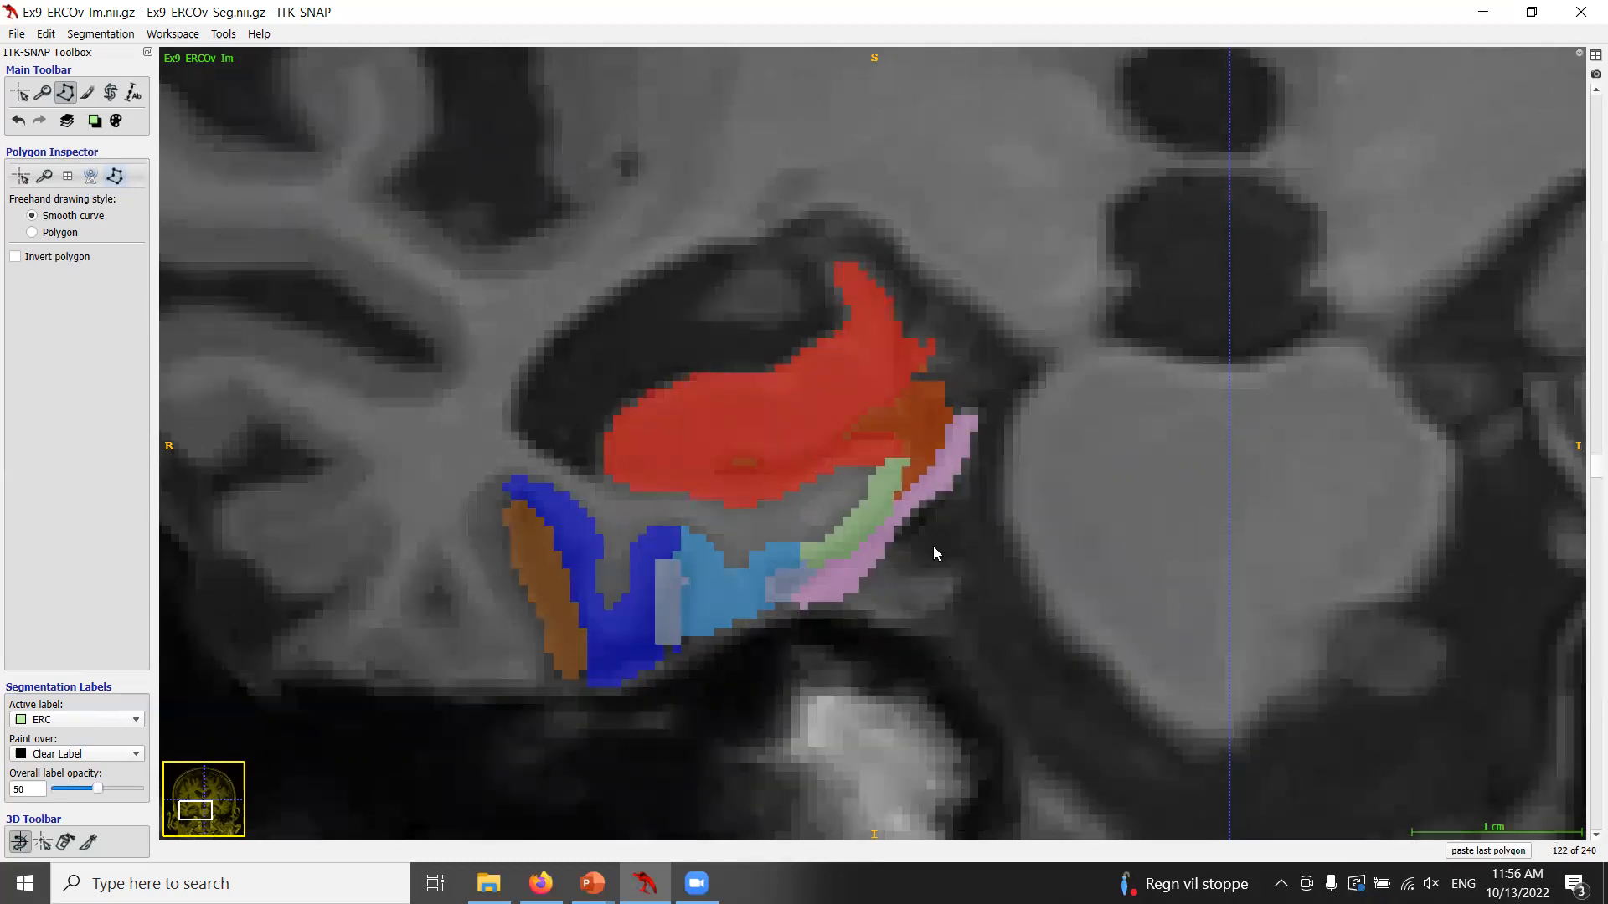
key("s")
key("s")
scroll(818, 489, "down", 2)
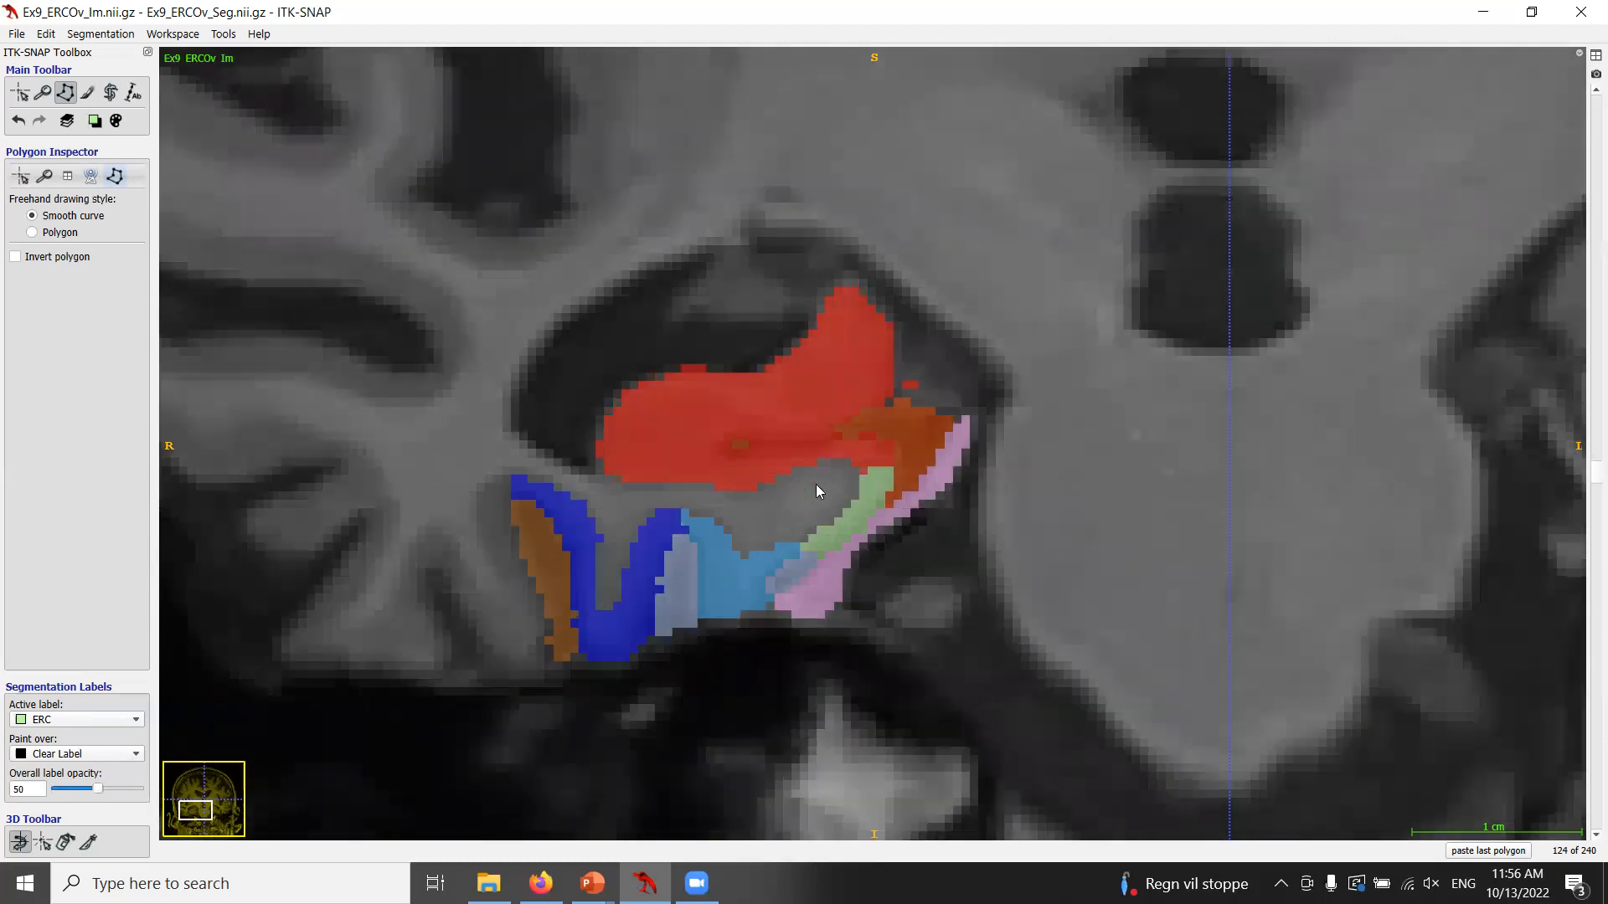
scroll(823, 490, "down", 1)
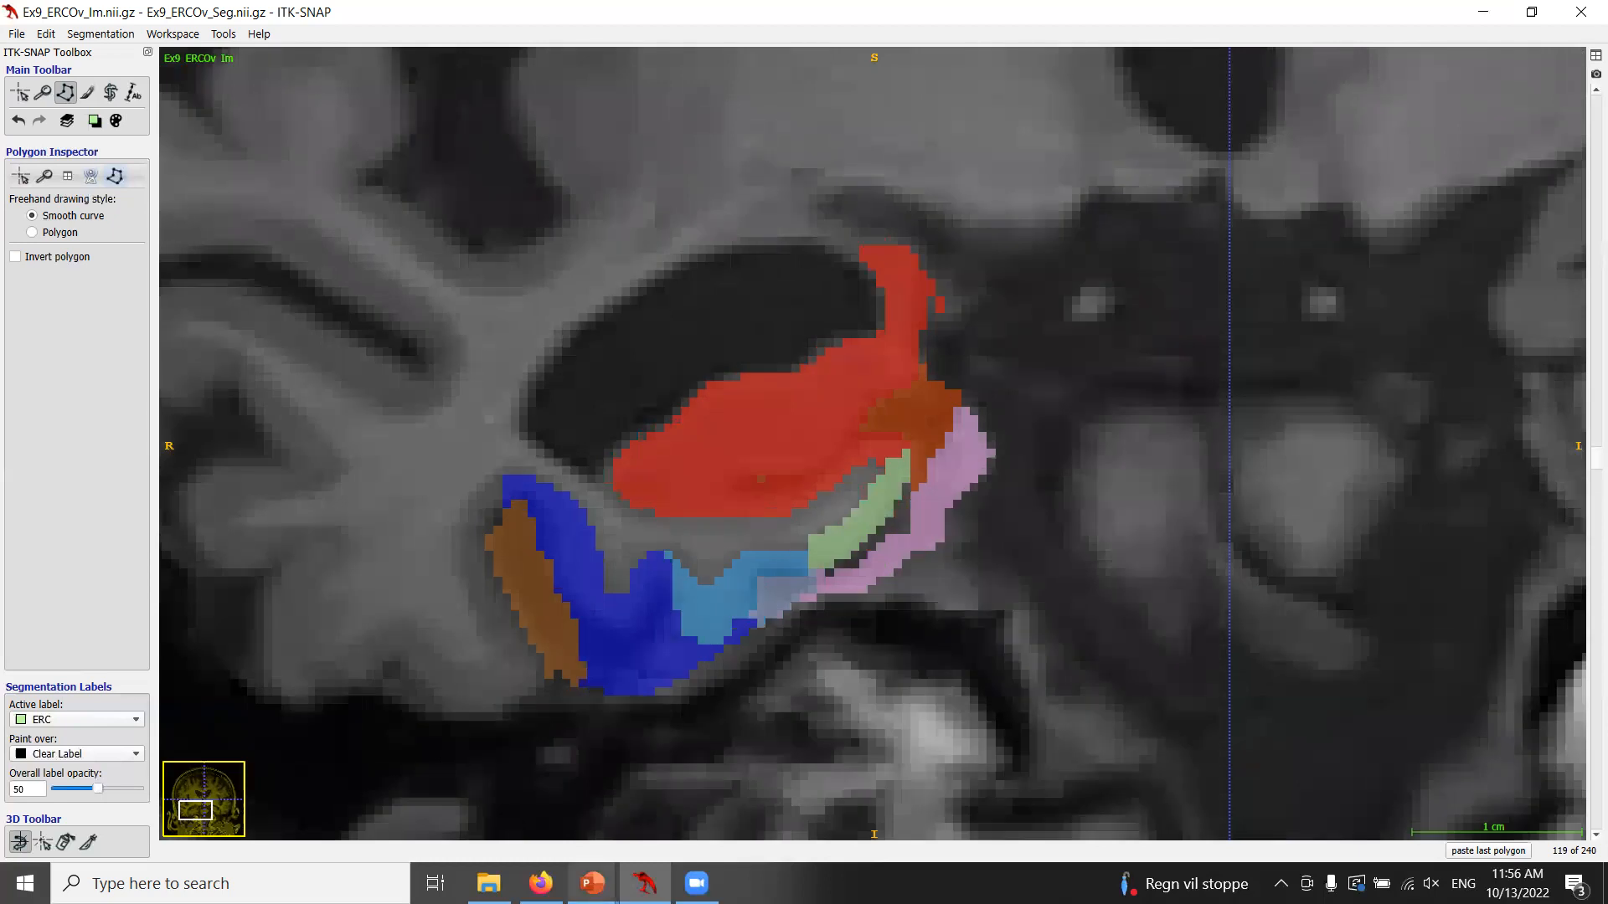
Switch to PowerPoint and advance the slide on entorhinal cortex oversegmentation.
mouse_move(592, 884)
left_click(598, 784)
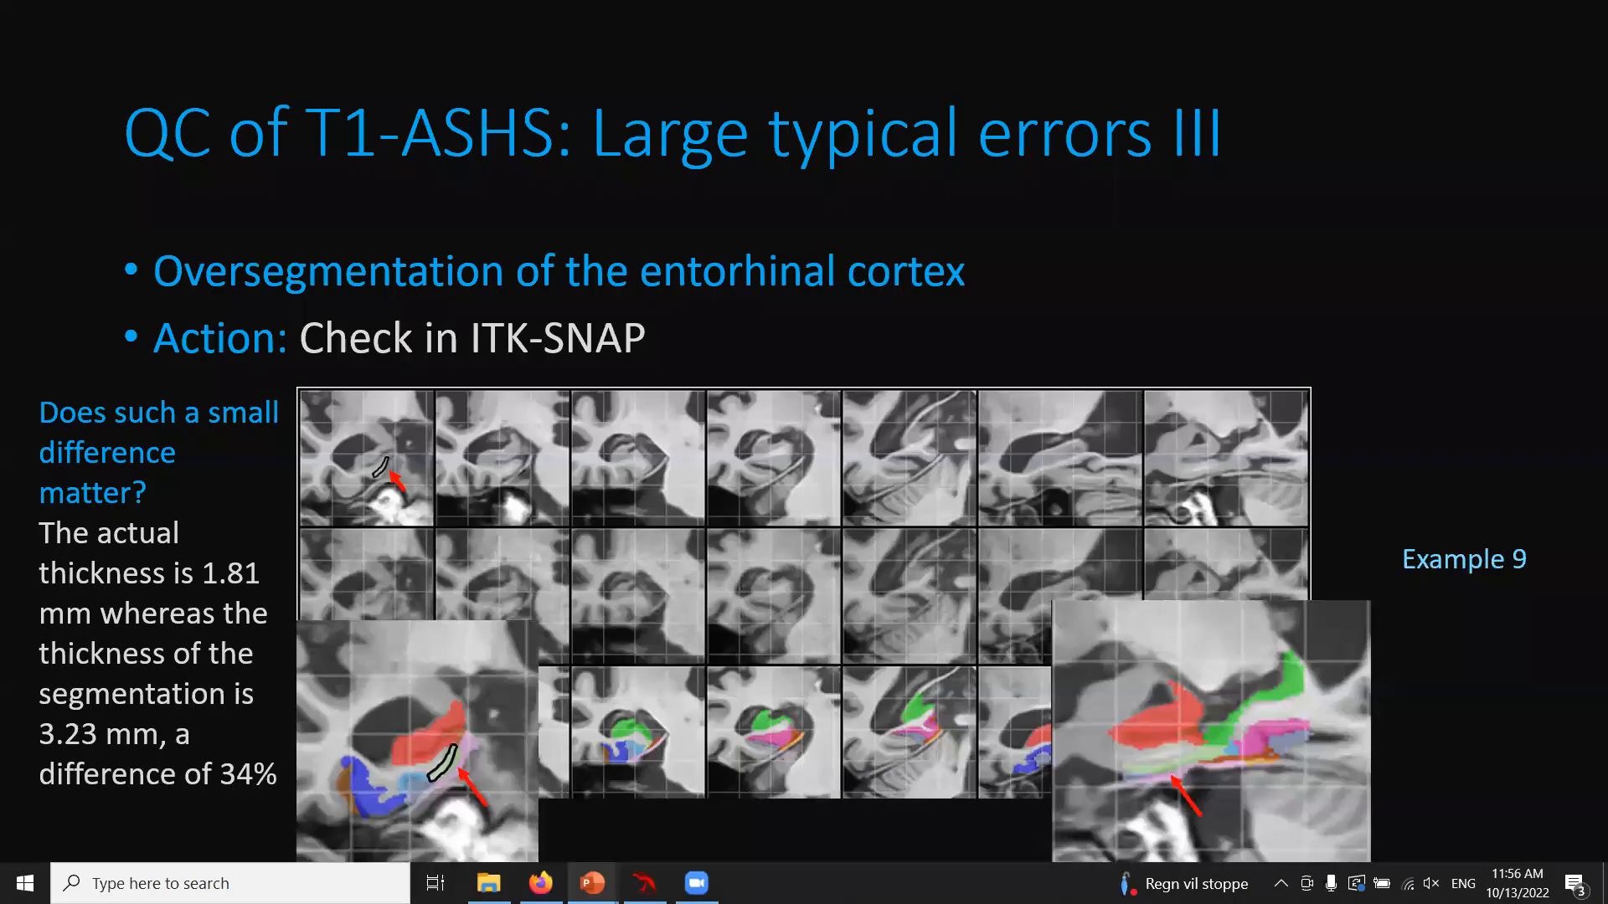
left_click(358, 355)
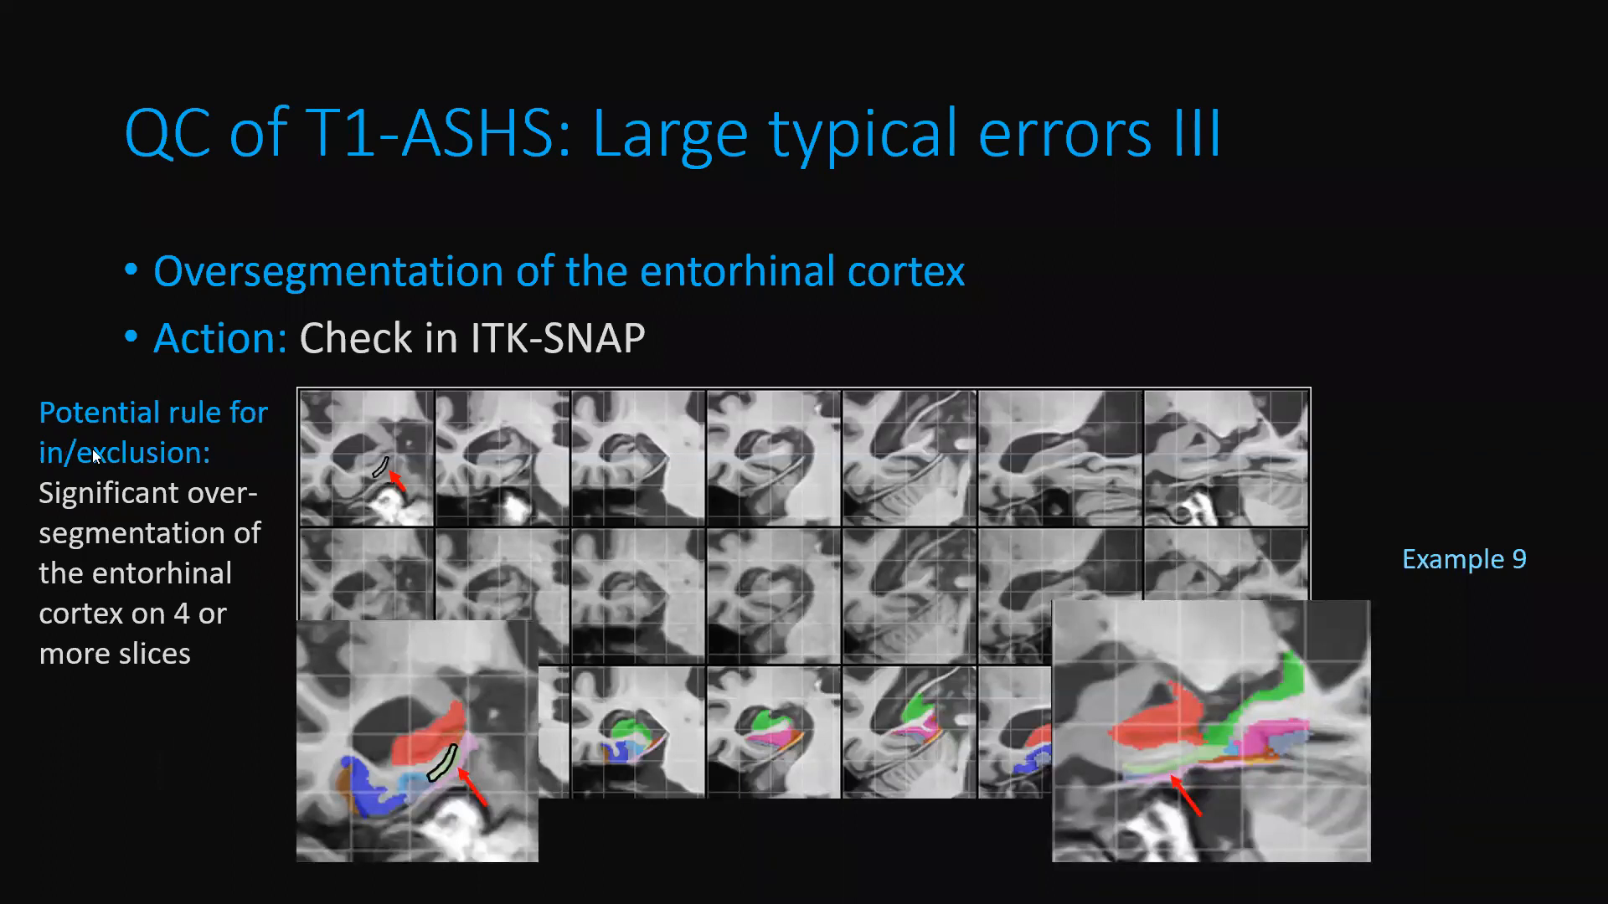